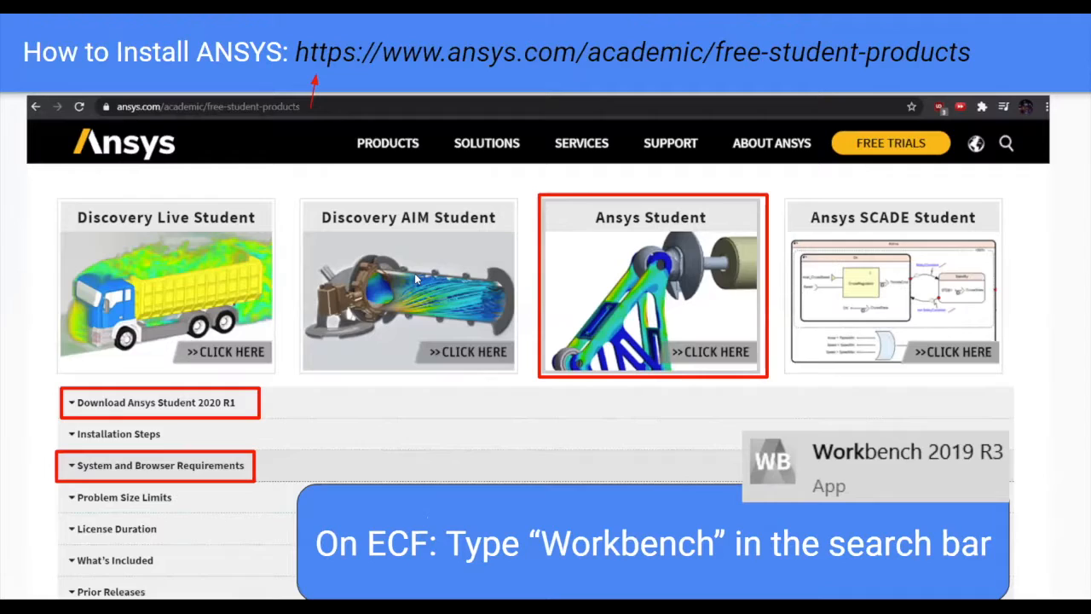
- Show the Basics of Workbench slide in full-screen presentation mode and exit the slideshow
{"action": "left_click", "coordinate": [493, 368]}
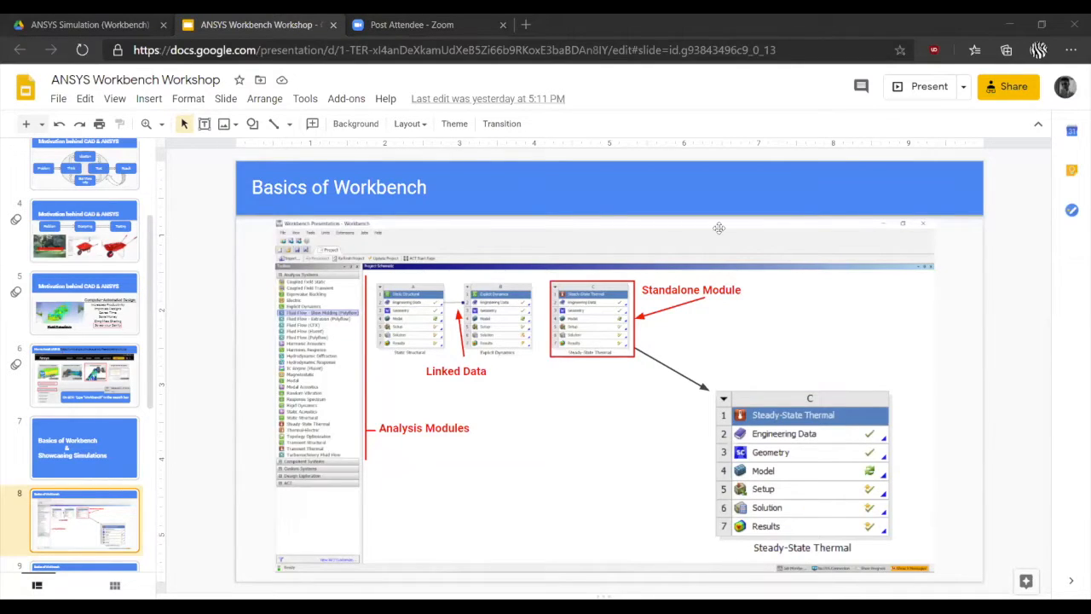
{"action": "left_click", "coordinate": [927, 86]}
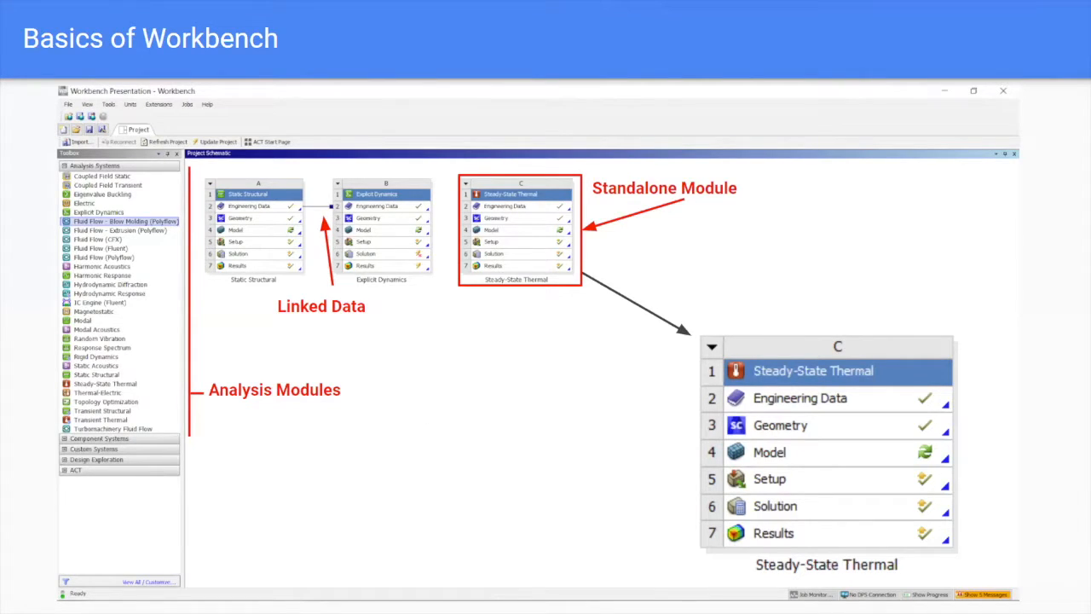
{"action": "key", "text": "Escape"}
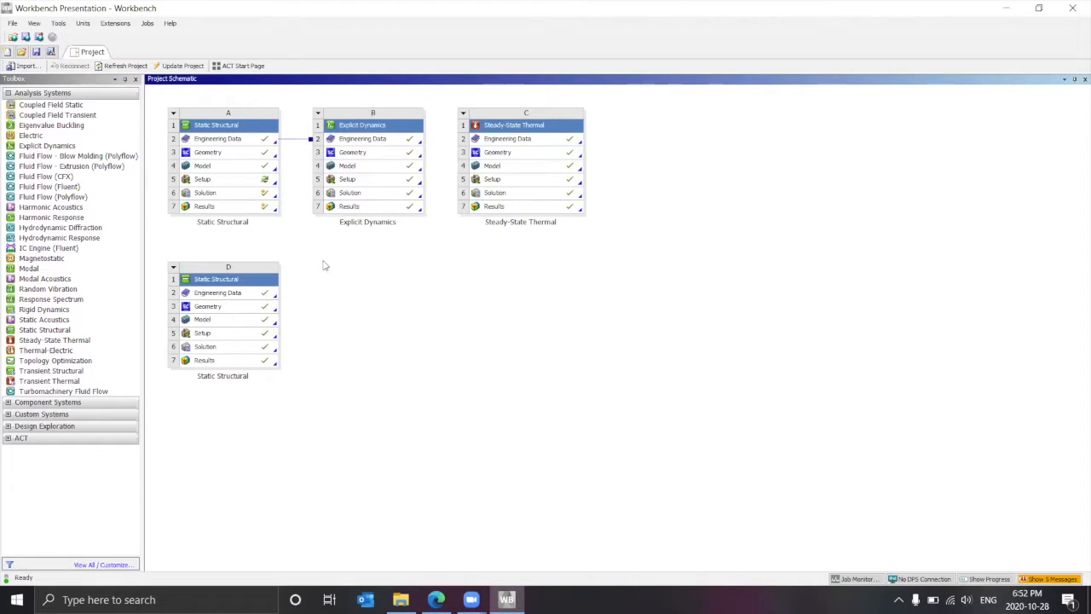
- Delete Static Structural system D and add a new Static Structural analysis system below system A in the project schematic
{"action": "left_click_drag", "start_coordinate": [324, 259], "coordinate": [150, 393]}
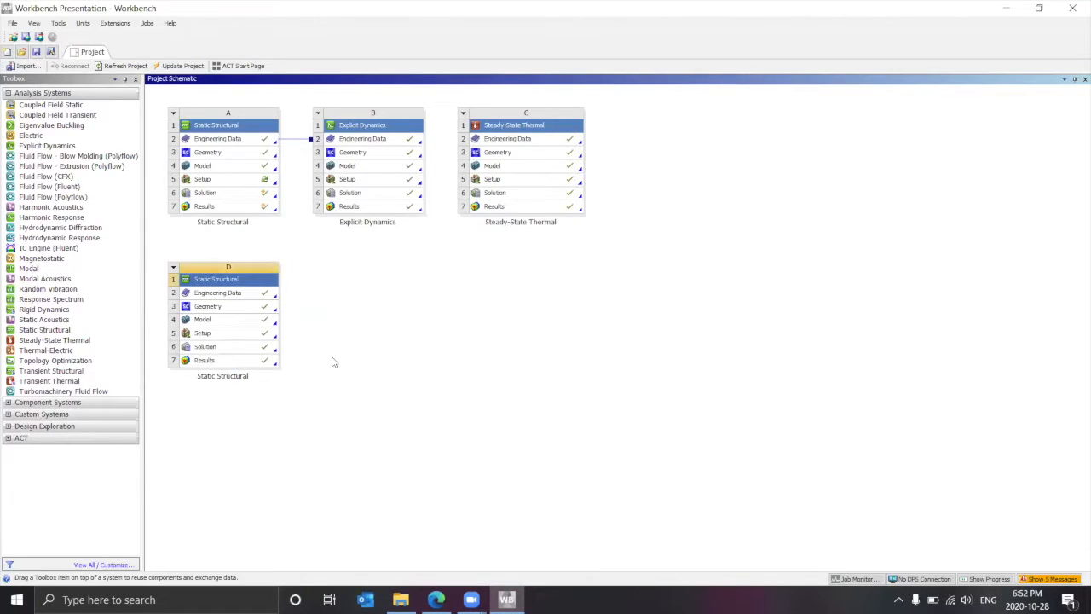
{"action": "key", "text": "Delete"}
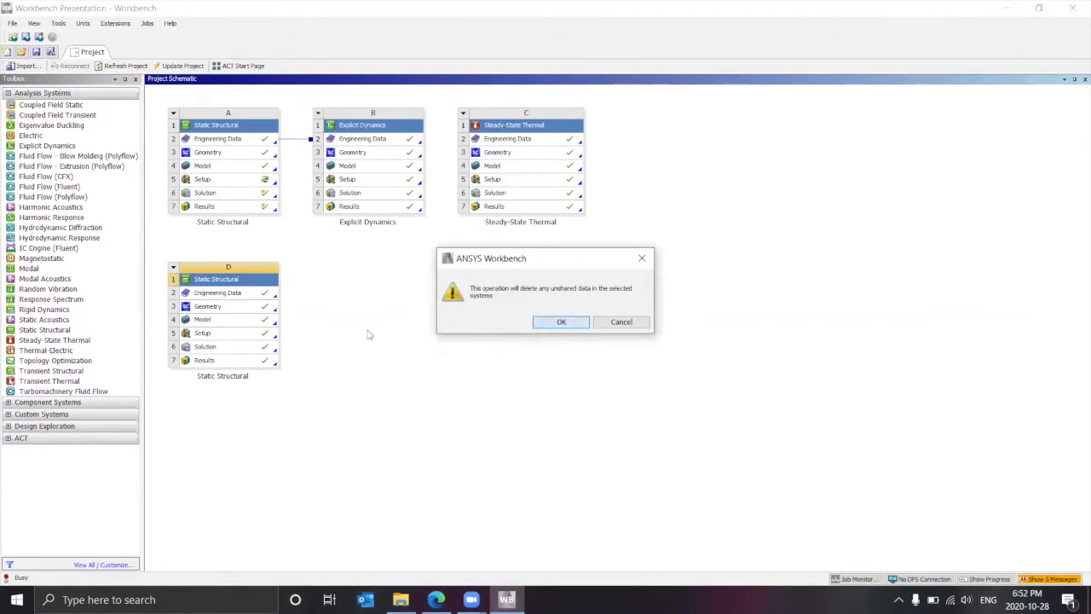
{"action": "key", "text": "Return"}
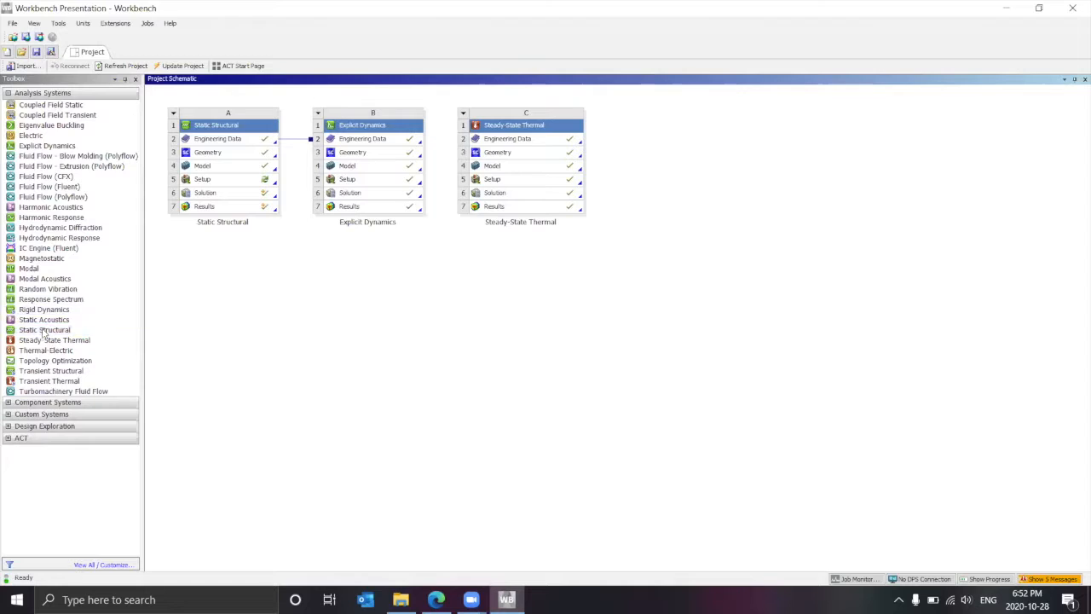
{"action": "left_click_drag", "start_coordinate": [41, 335], "coordinate": [230, 243]}
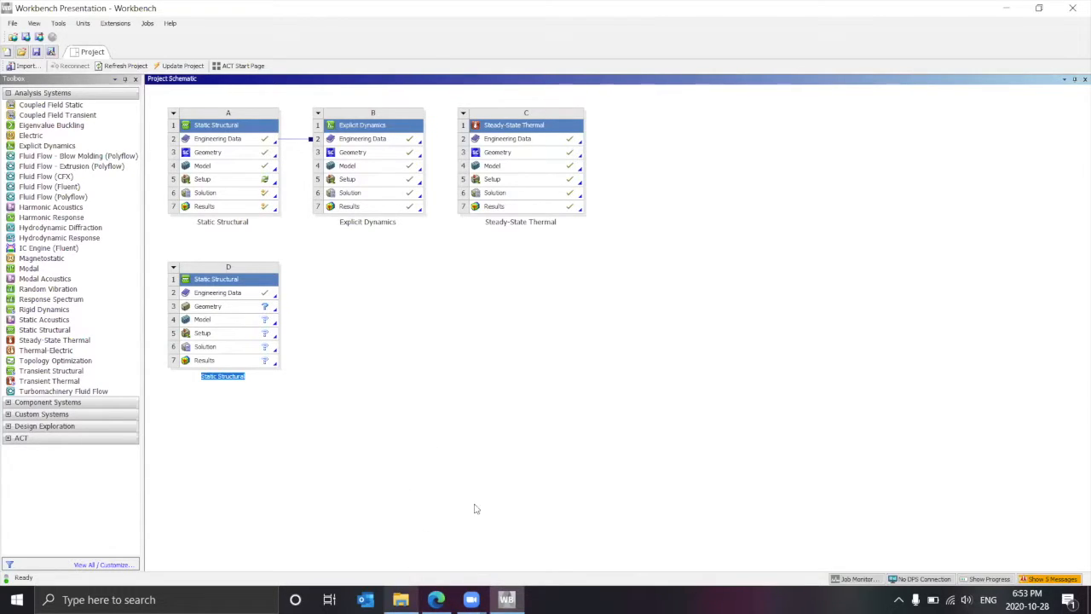
{"action": "left_click", "coordinate": [401, 599]}
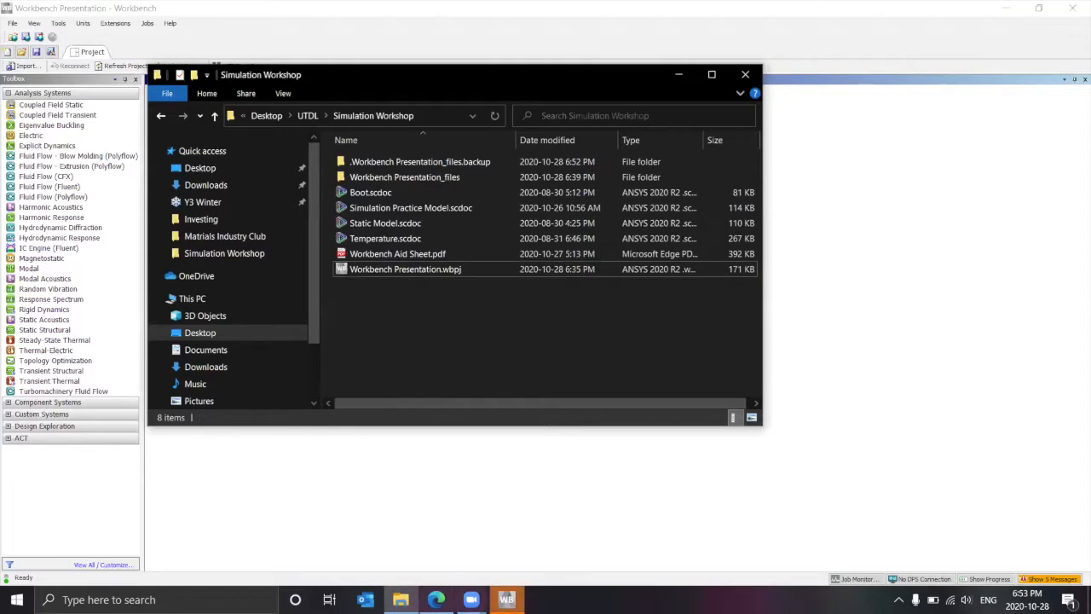
{"action": "left_click", "coordinate": [471, 600]}
{"action": "left_click", "coordinate": [422, 534]}
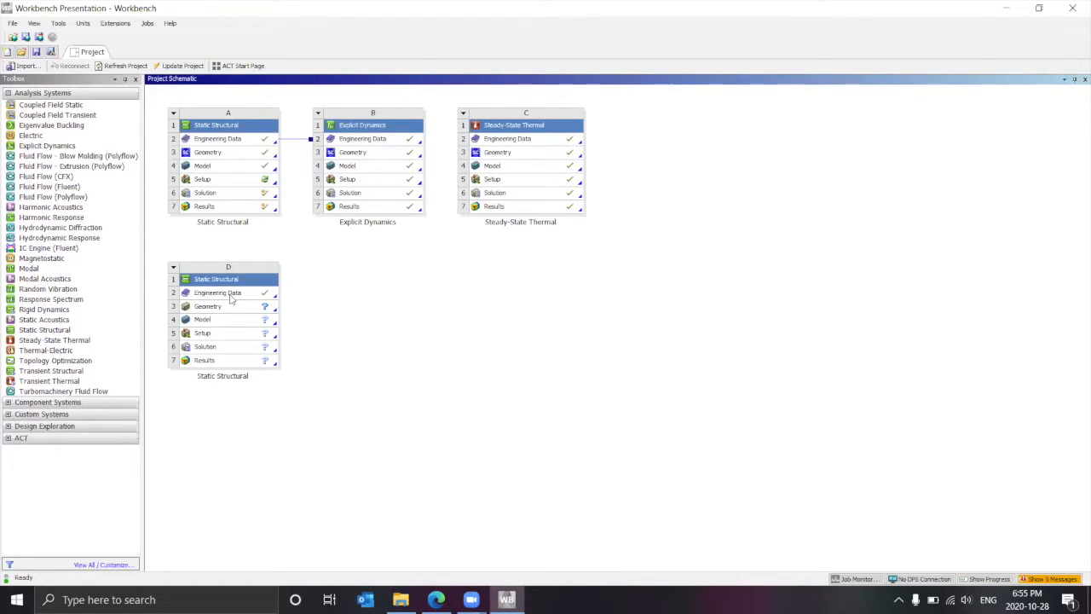
- Open system D's Engineering Data and display the ANSYS GRANTA Materials Data for Simulation (Sample) source
{"action": "double_click", "coordinate": [240, 294]}
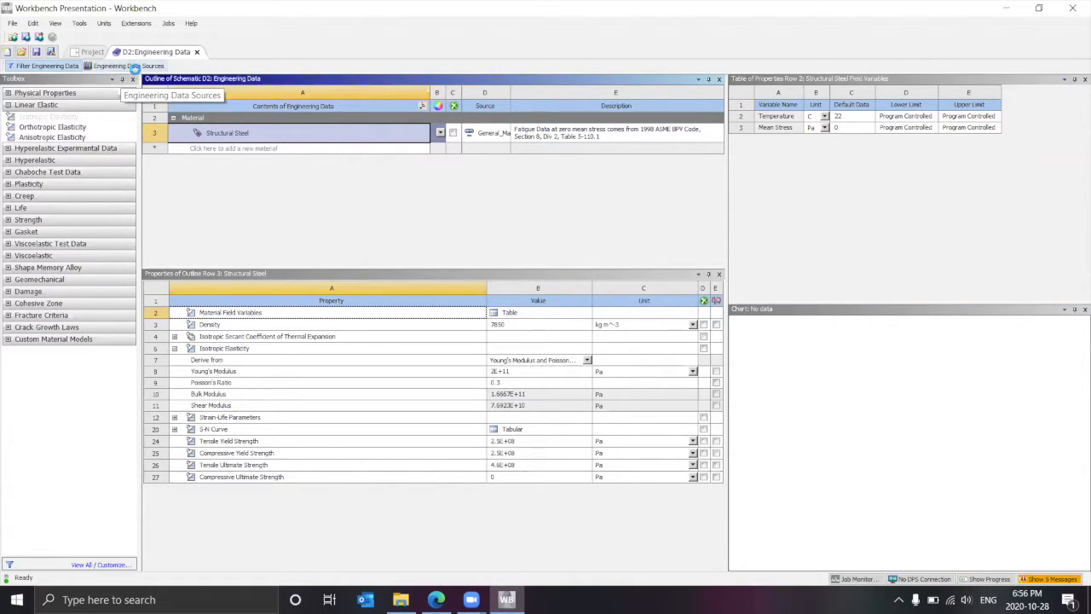
{"action": "left_click", "coordinate": [130, 66]}
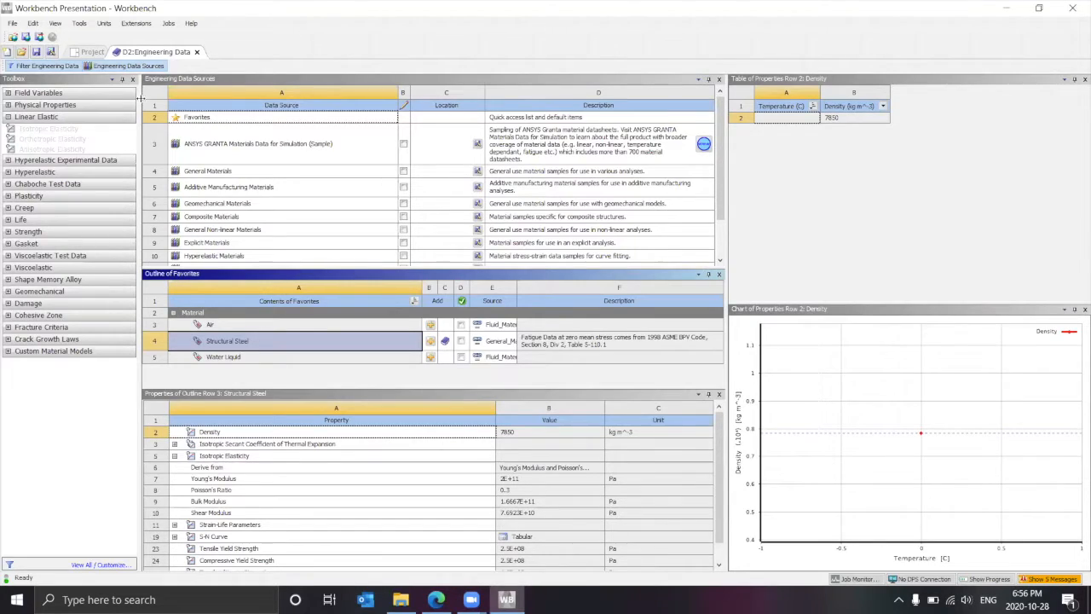
{"action": "left_click", "coordinate": [225, 143]}
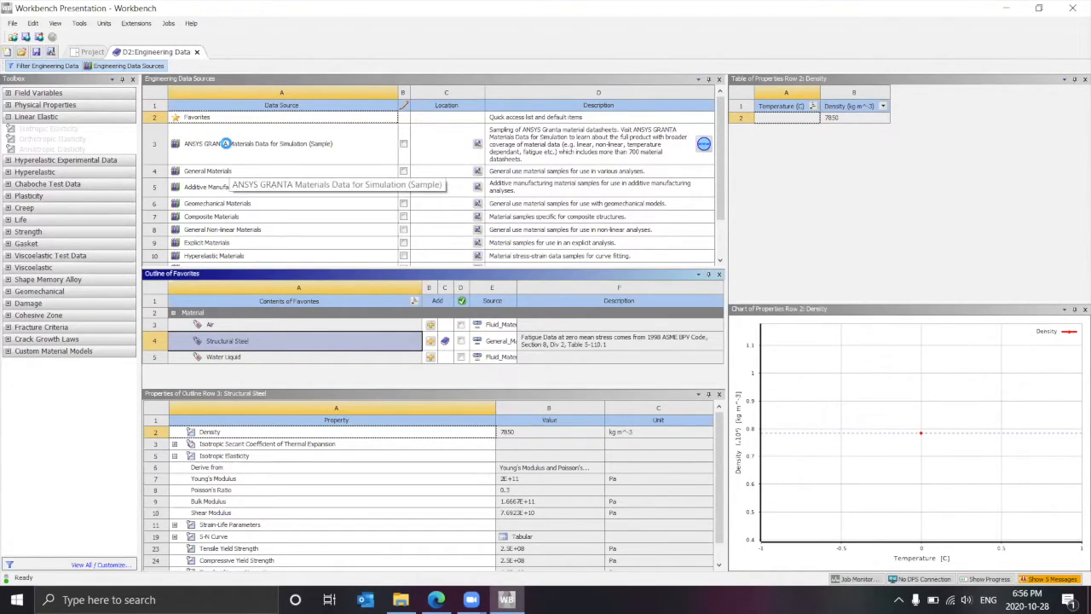
{"action": "left_click", "coordinate": [226, 143]}
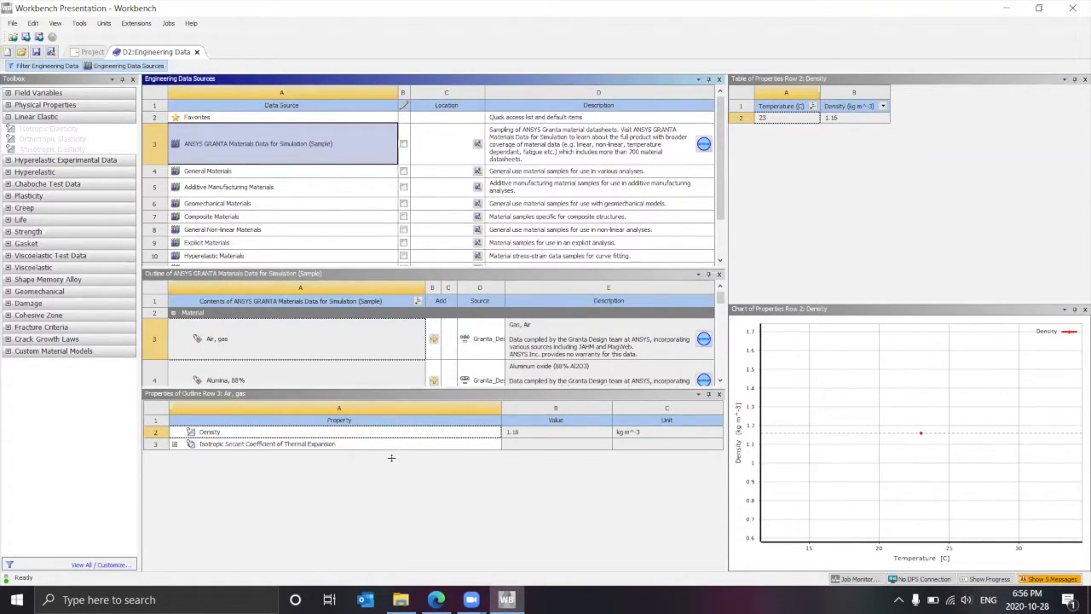
- Enlarge the GRANTA material list and look through its materials and the other available data sources
{"action": "left_click_drag", "start_coordinate": [390, 390], "coordinate": [390, 463]}
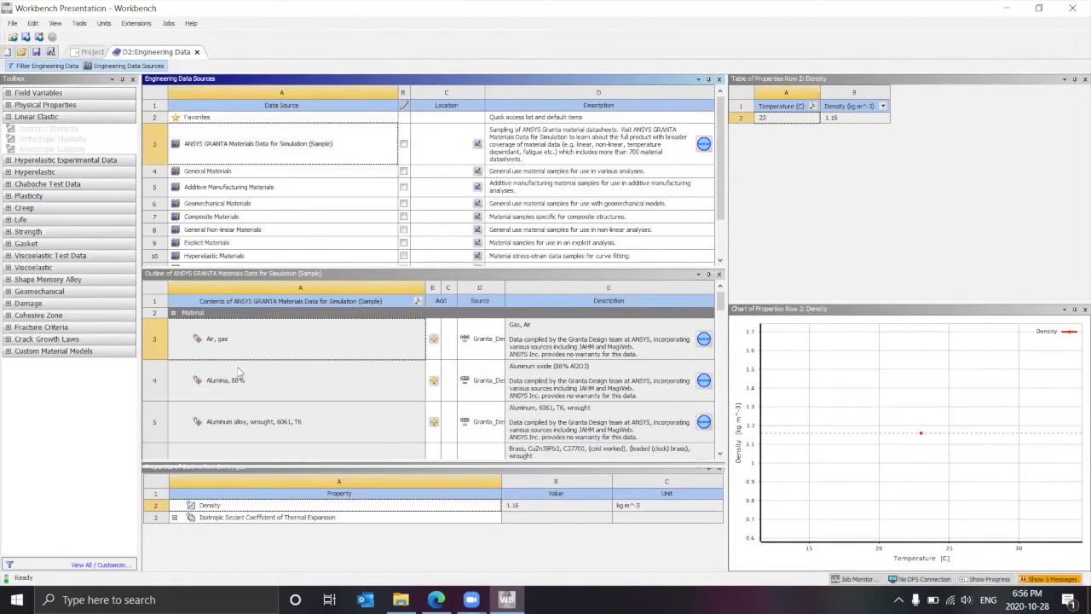
{"action": "scroll", "coordinate": [230, 439], "scroll_direction": "down", "scroll_amount": 5}
{"action": "scroll", "coordinate": [230, 426], "scroll_direction": "down", "scroll_amount": 6}
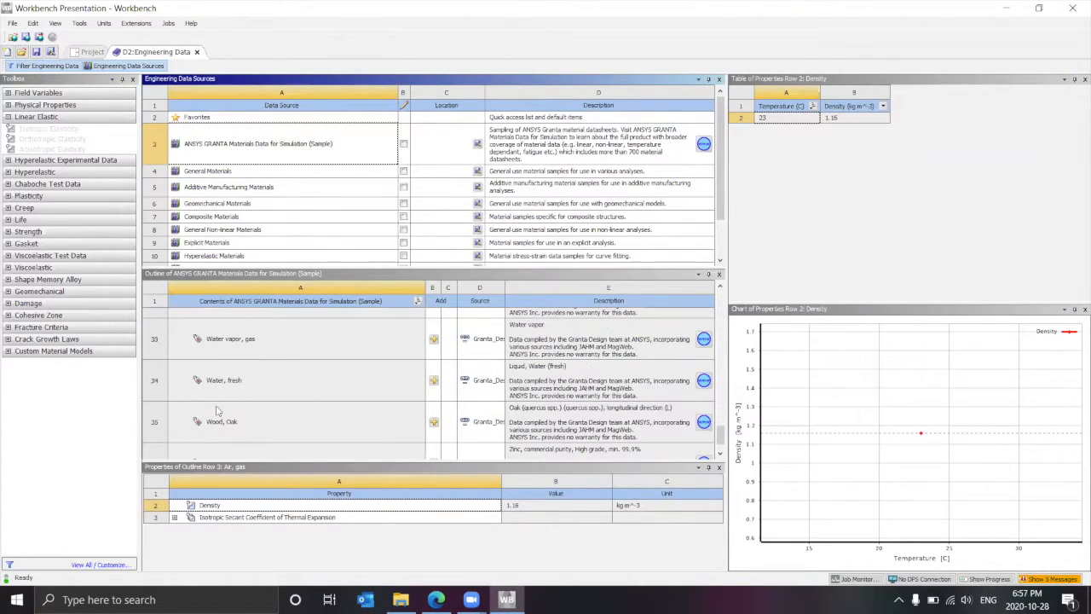
{"action": "scroll", "coordinate": [250, 419], "scroll_direction": "down", "scroll_amount": 2}
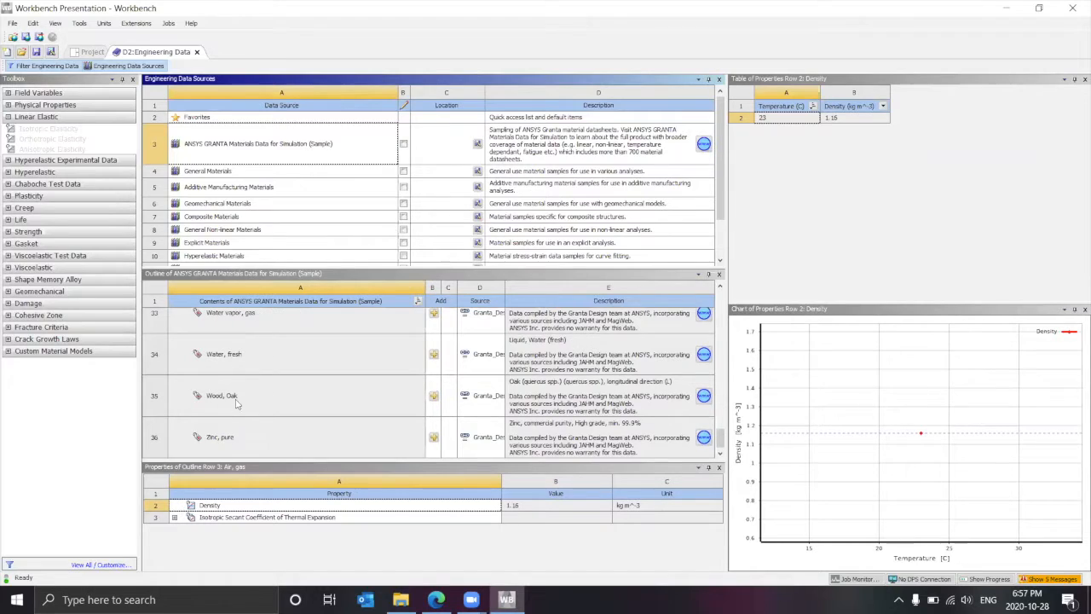
{"action": "scroll", "coordinate": [247, 383], "scroll_direction": "up", "scroll_amount": 9}
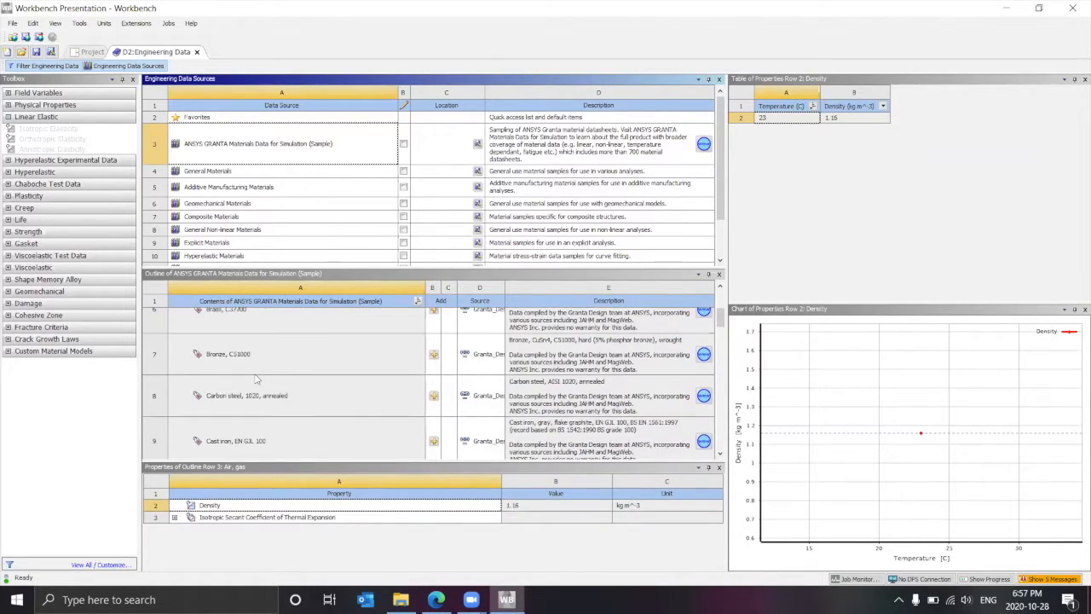
{"action": "scroll", "coordinate": [345, 388], "scroll_direction": "up", "scroll_amount": 1}
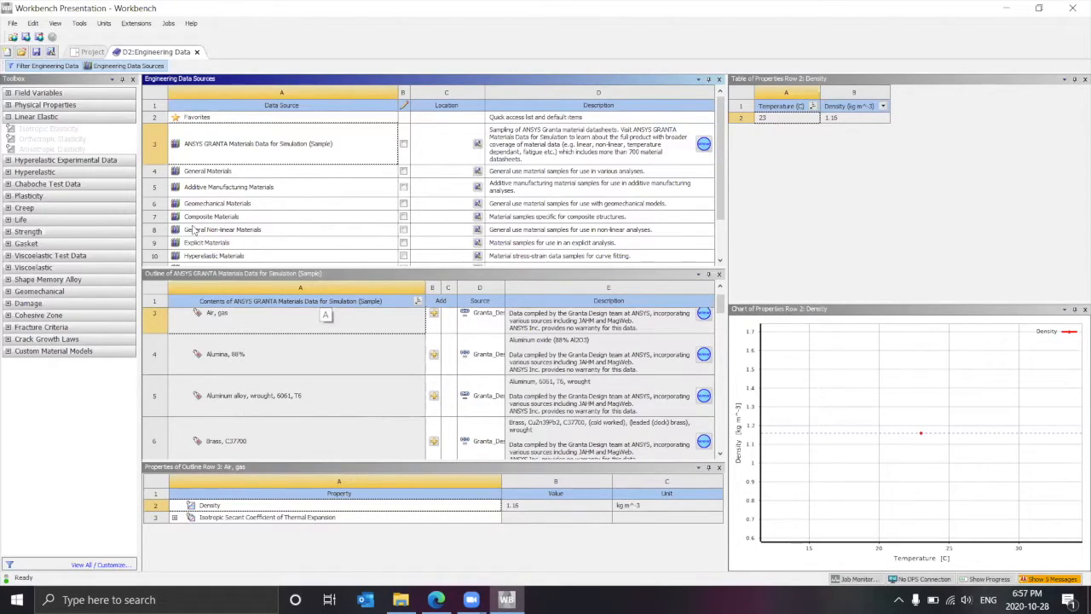
{"action": "scroll", "coordinate": [217, 213], "scroll_direction": "down", "scroll_amount": 1}
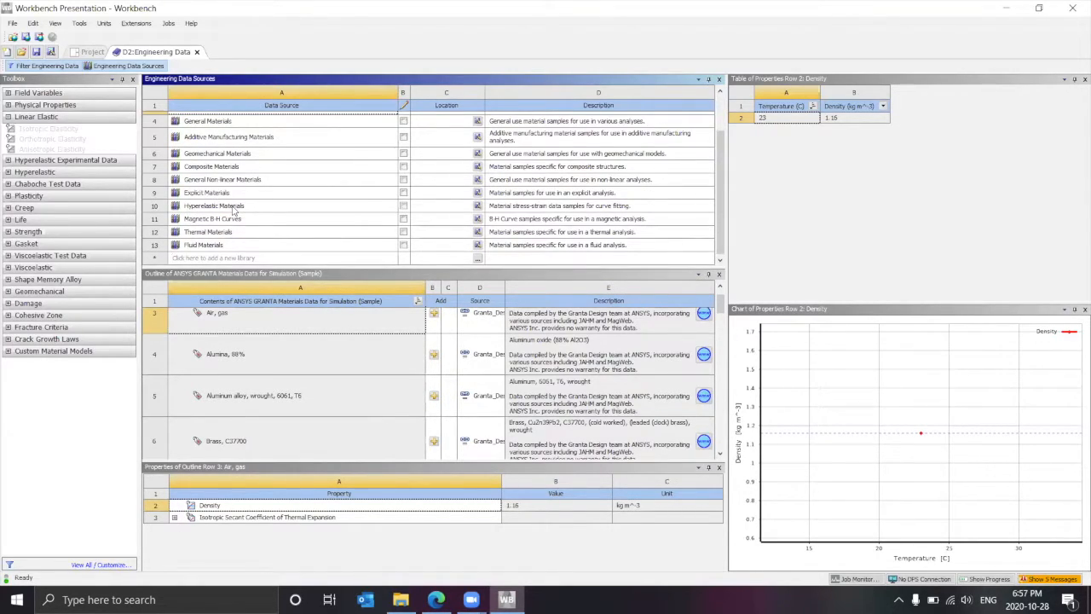
{"action": "scroll", "coordinate": [310, 207], "scroll_direction": "up", "scroll_amount": 1}
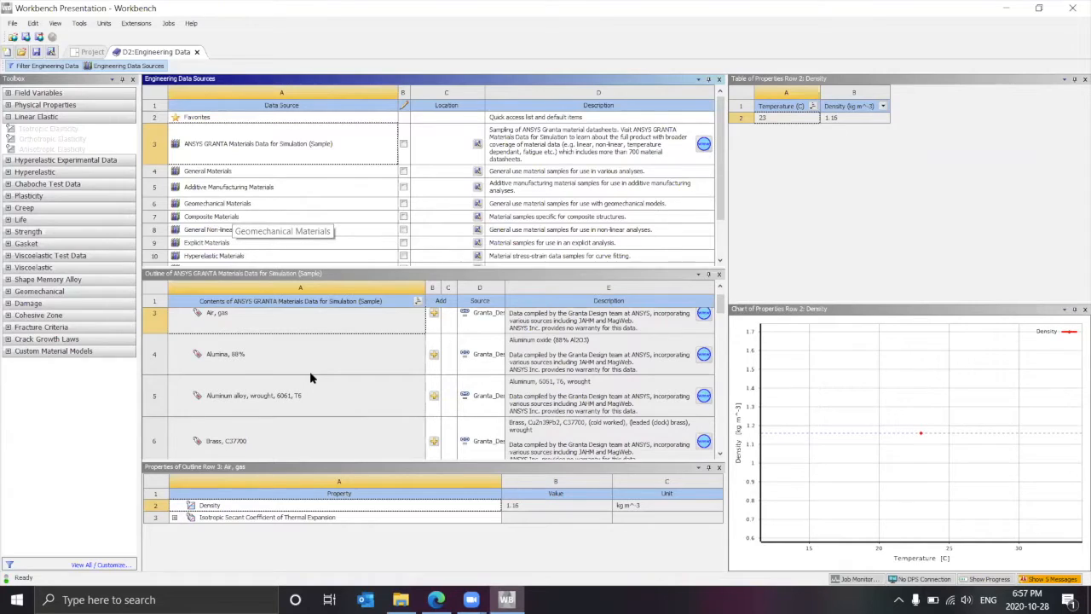
- Add Wood, Oak from the GRANTA sample library to the engineering data and return to the project's material list
{"action": "scroll", "coordinate": [310, 378], "scroll_direction": "down", "scroll_amount": 9}
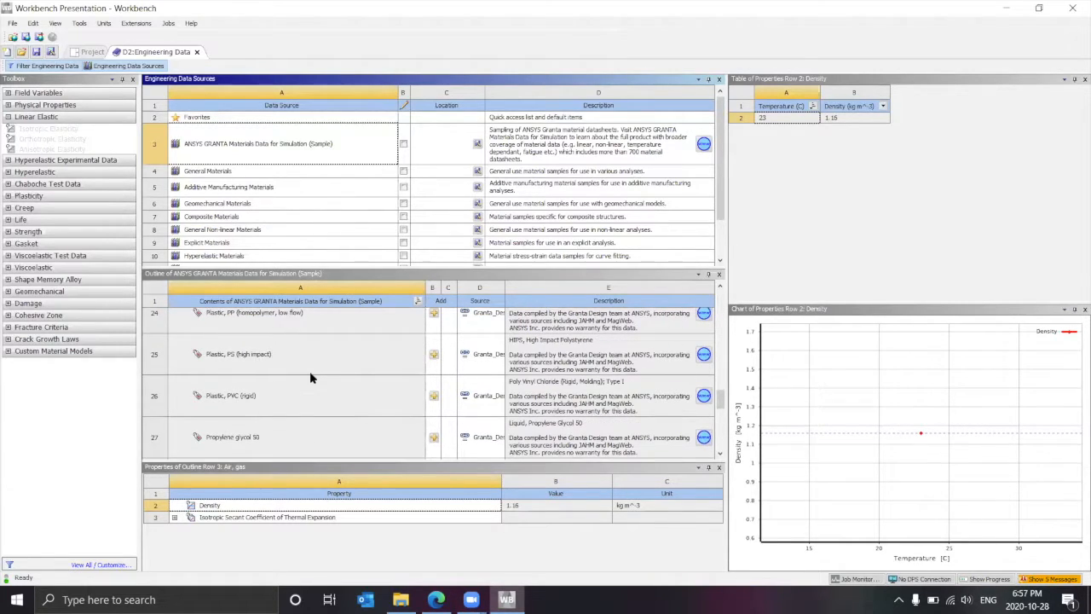
{"action": "scroll", "coordinate": [250, 409], "scroll_direction": "down", "scroll_amount": 1}
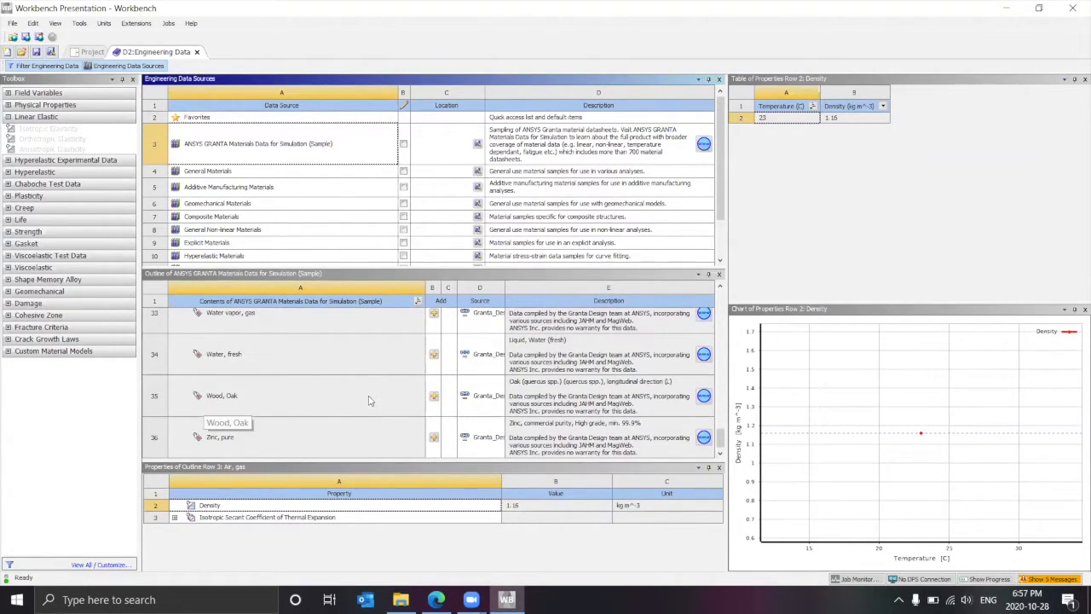
{"action": "left_click", "coordinate": [434, 396]}
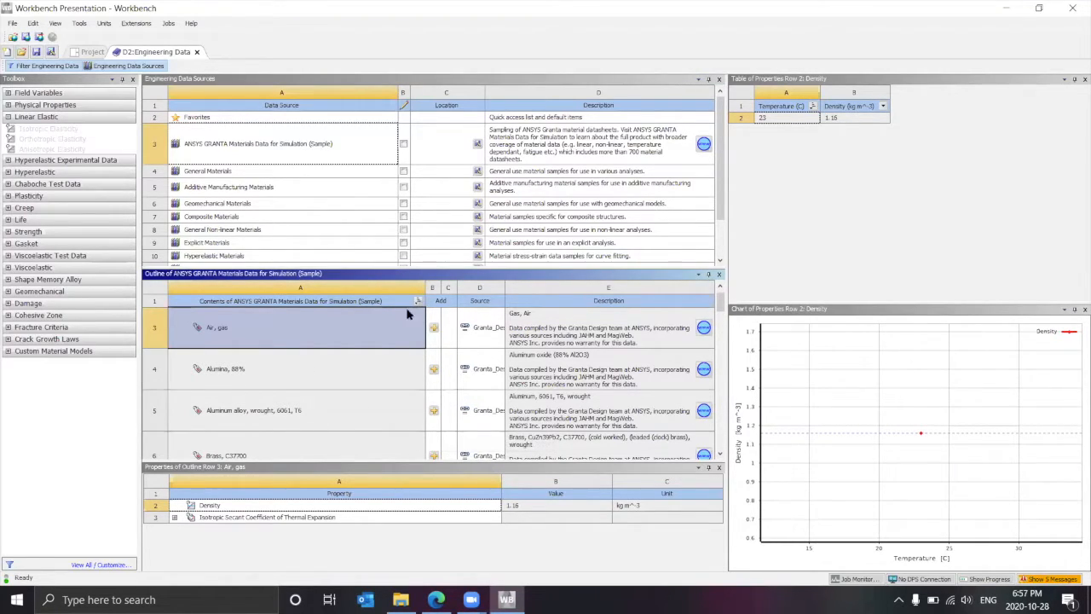
{"action": "left_click", "coordinate": [141, 67]}
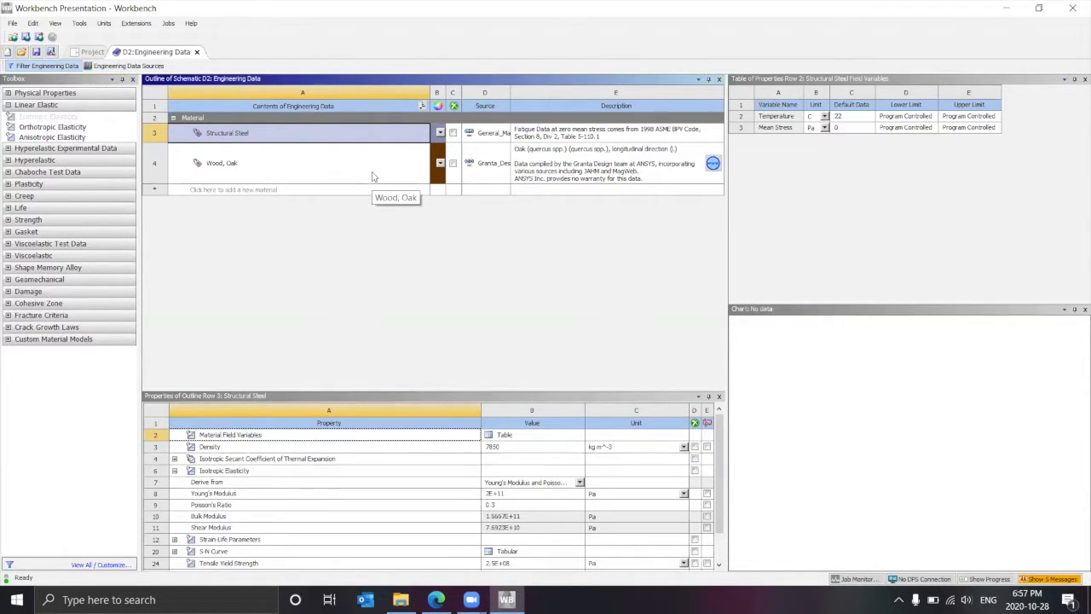
- Examine the properties of Wood, Oak, including its field variables and tabular tensile yield strength
{"action": "left_click", "coordinate": [349, 171]}
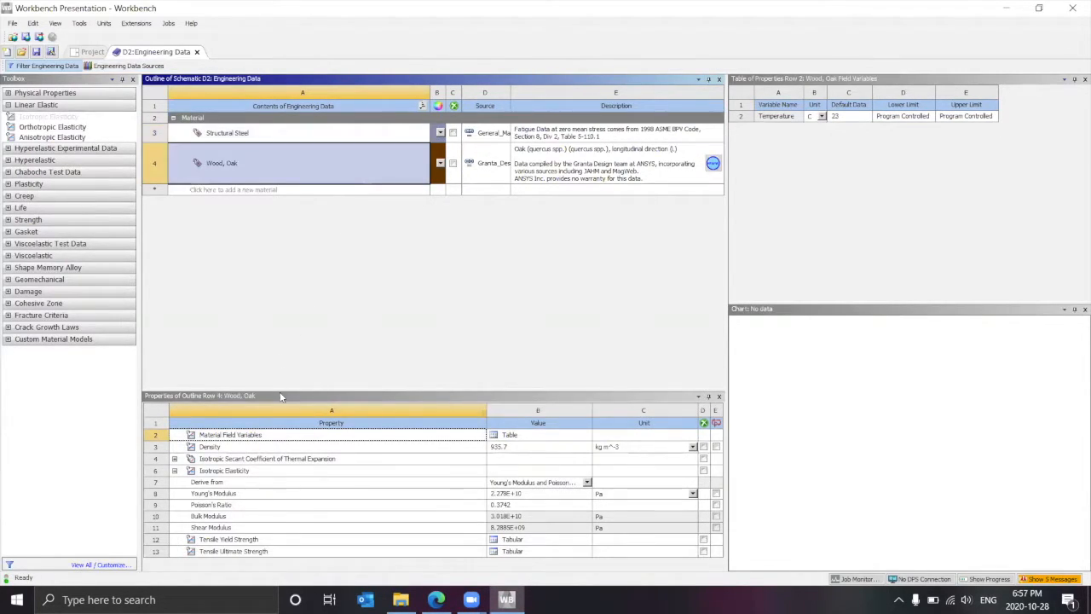
{"action": "left_click_drag", "start_coordinate": [299, 383], "coordinate": [321, 253]}
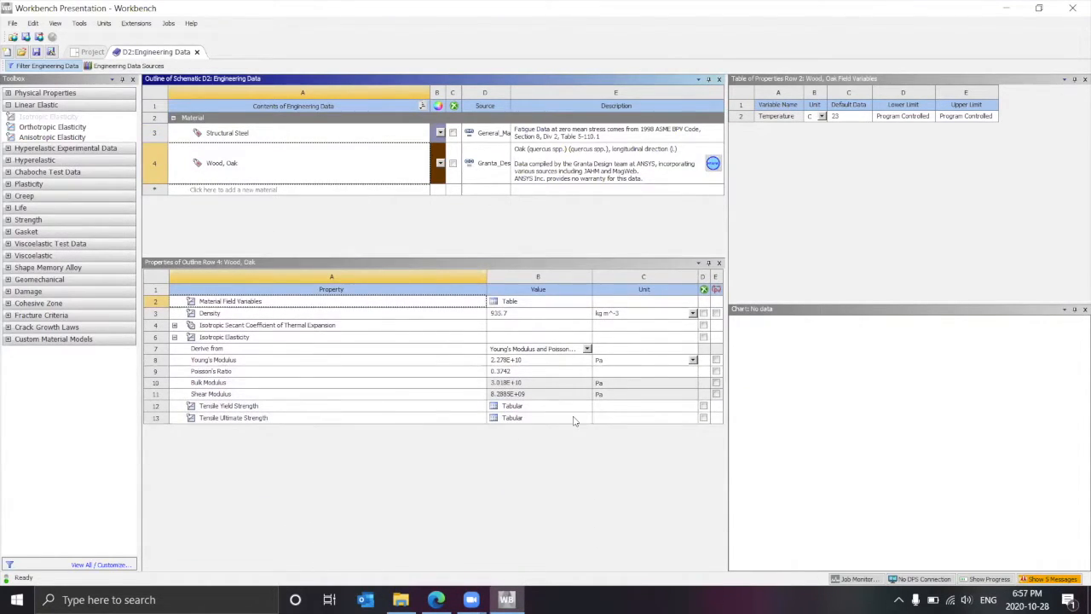
{"action": "left_click", "coordinate": [523, 303]}
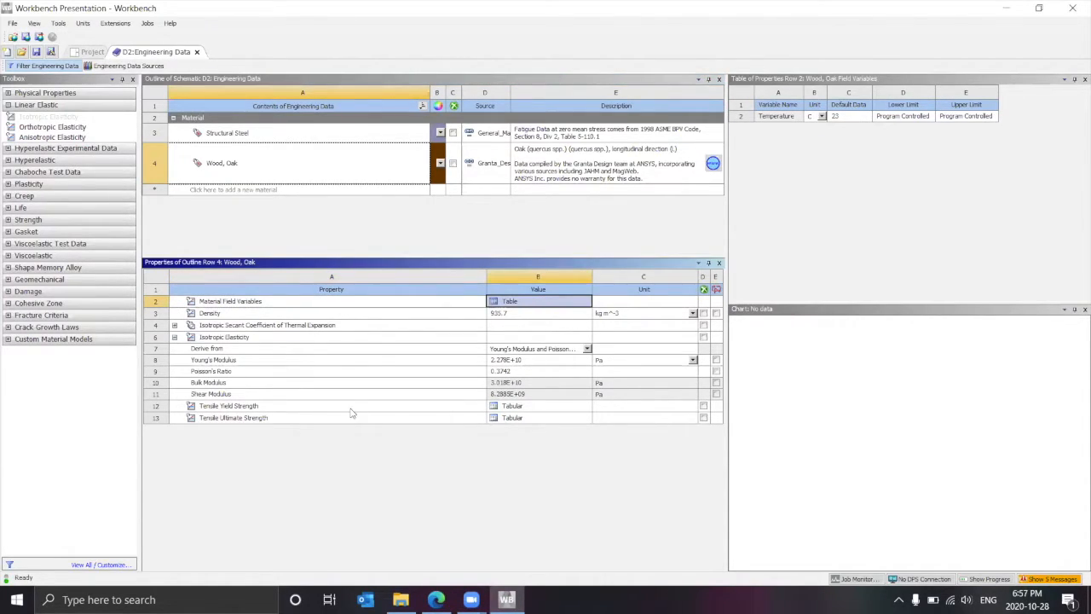
{"action": "left_click", "coordinate": [529, 407]}
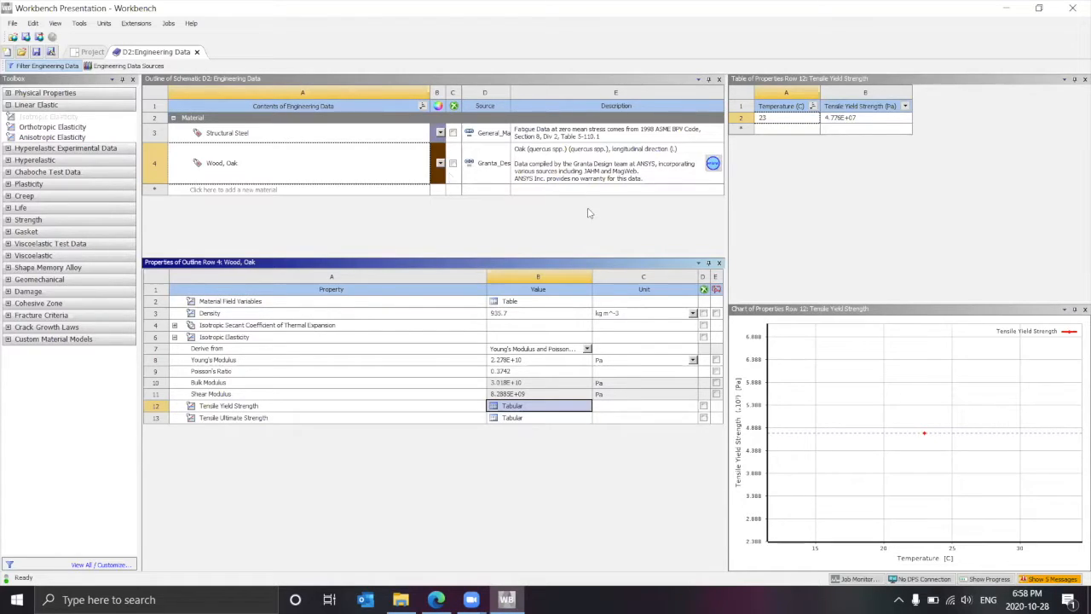
- Create a new custom material named Blu in system D's engineering data
{"action": "left_click", "coordinate": [345, 191]}
{"action": "type", "text": "Blu"}
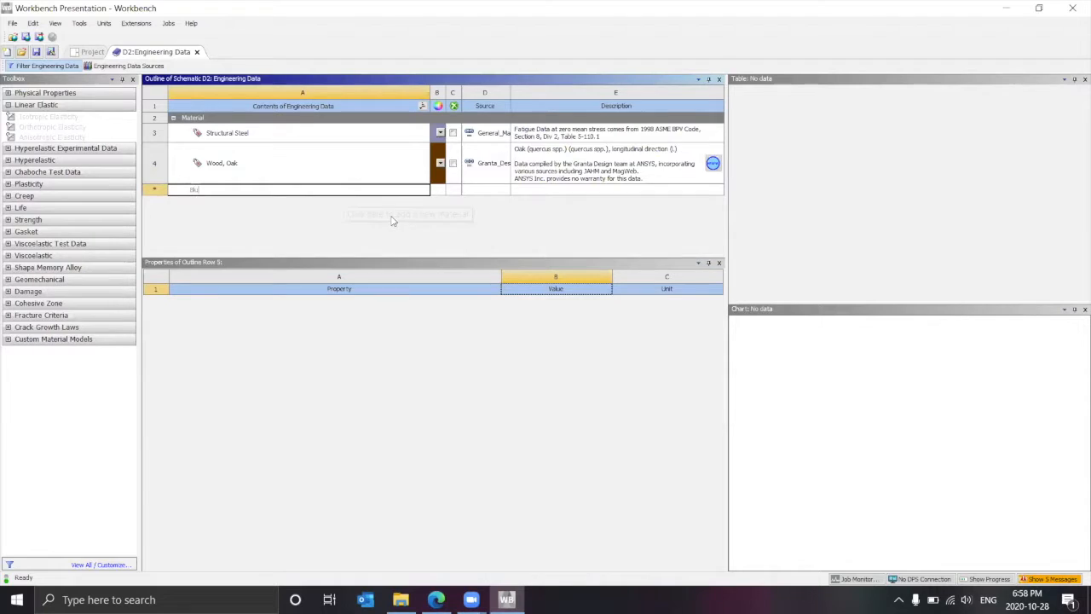
{"action": "key", "text": "Return"}
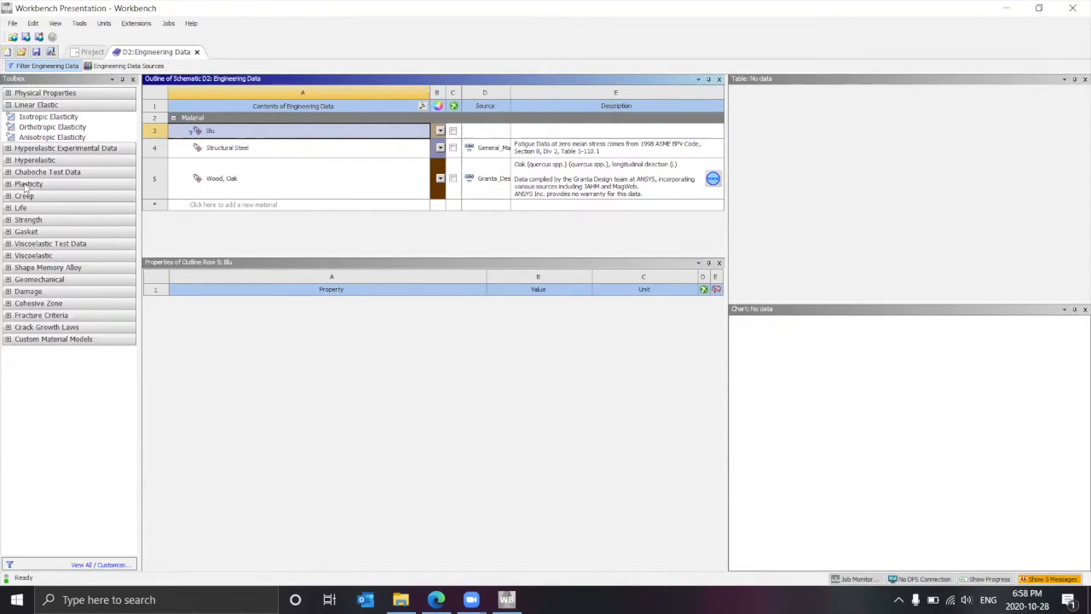
- Assign Isotropic Elasticity to the Blu material and set its Young's Modulus to 500 Pa
{"action": "left_click", "coordinate": [43, 117]}
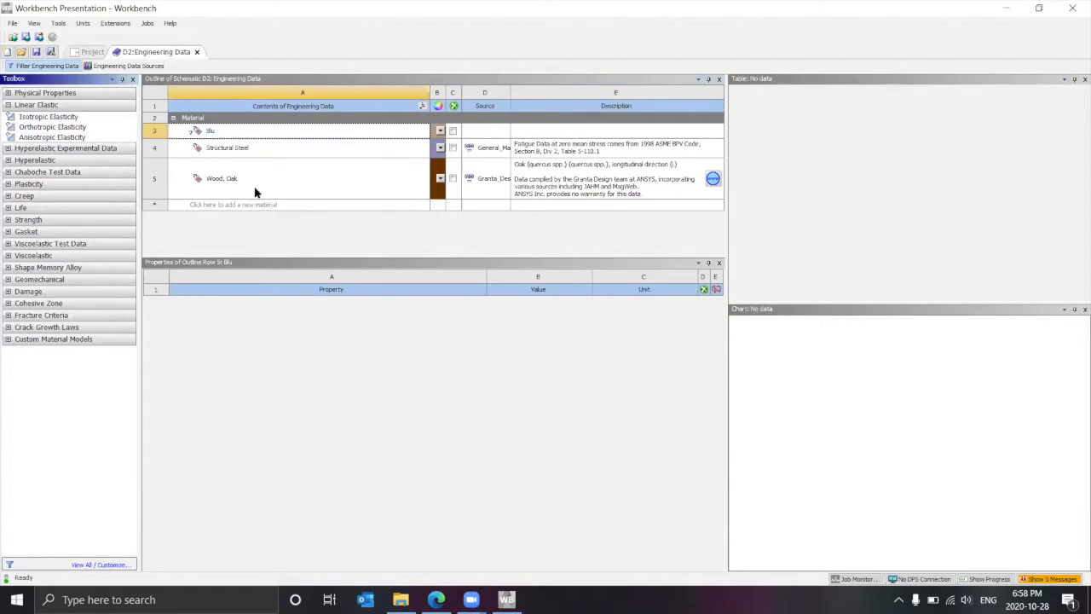
{"action": "left_click", "coordinate": [243, 136]}
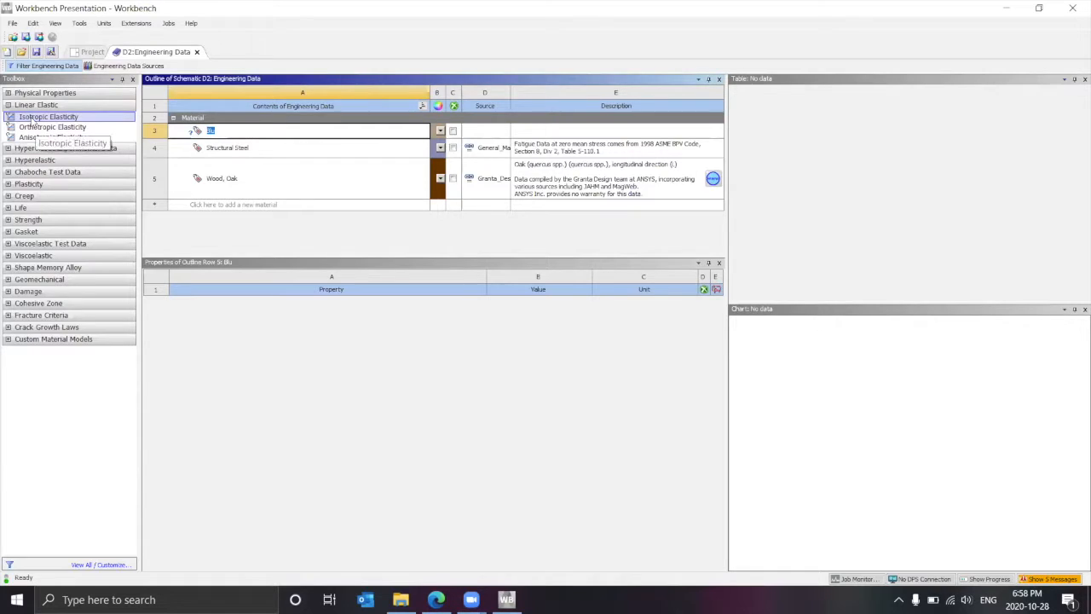
{"action": "left_click_drag", "start_coordinate": [47, 119], "coordinate": [259, 324]}
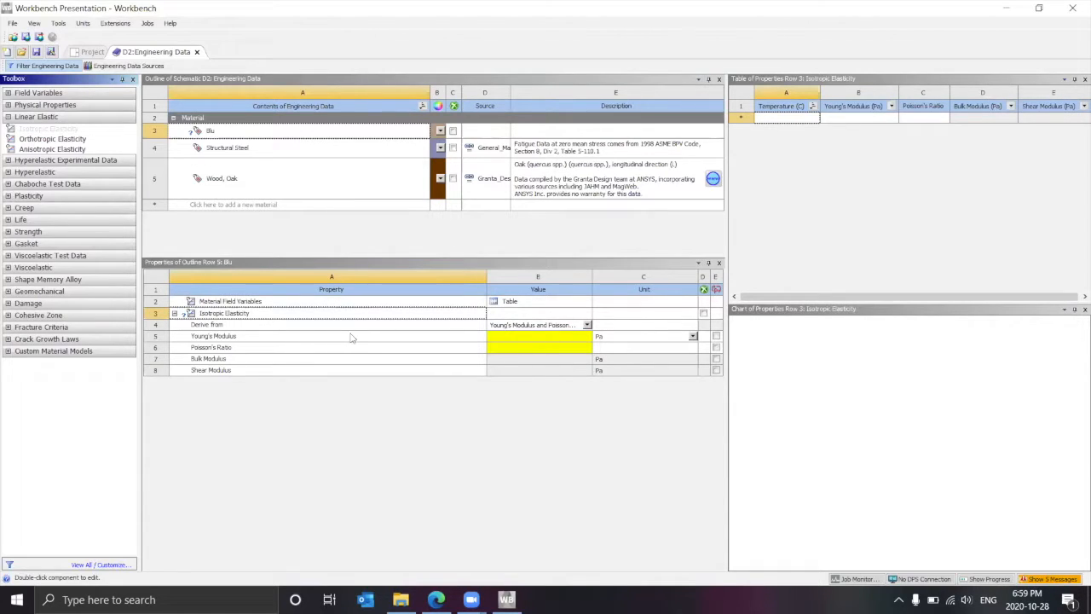
{"action": "left_click", "coordinate": [544, 341]}
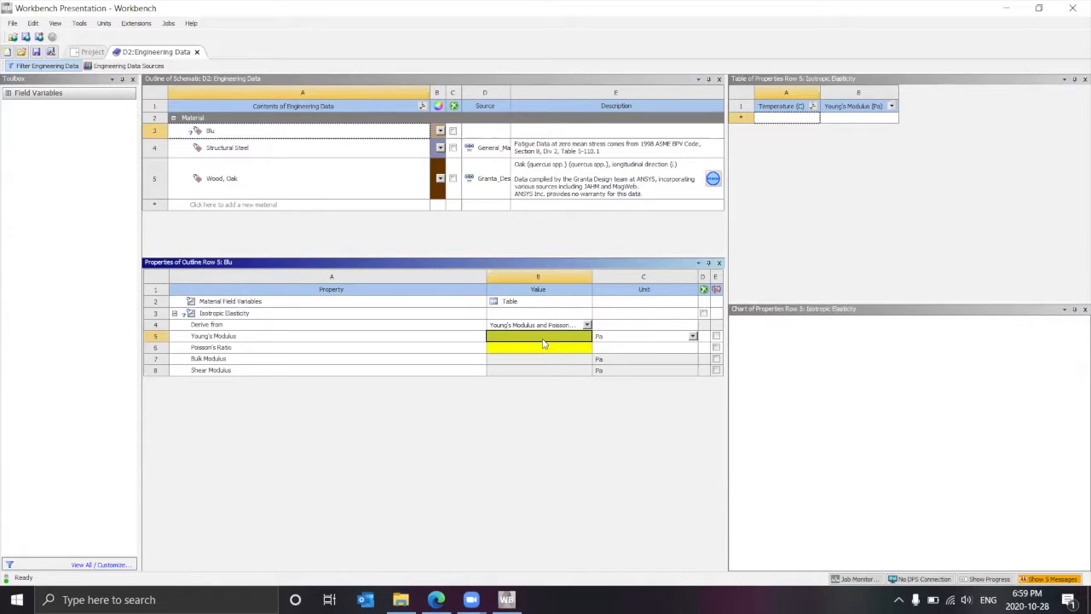
{"action": "type", "text": "500"}
{"action": "key", "text": "Return"}
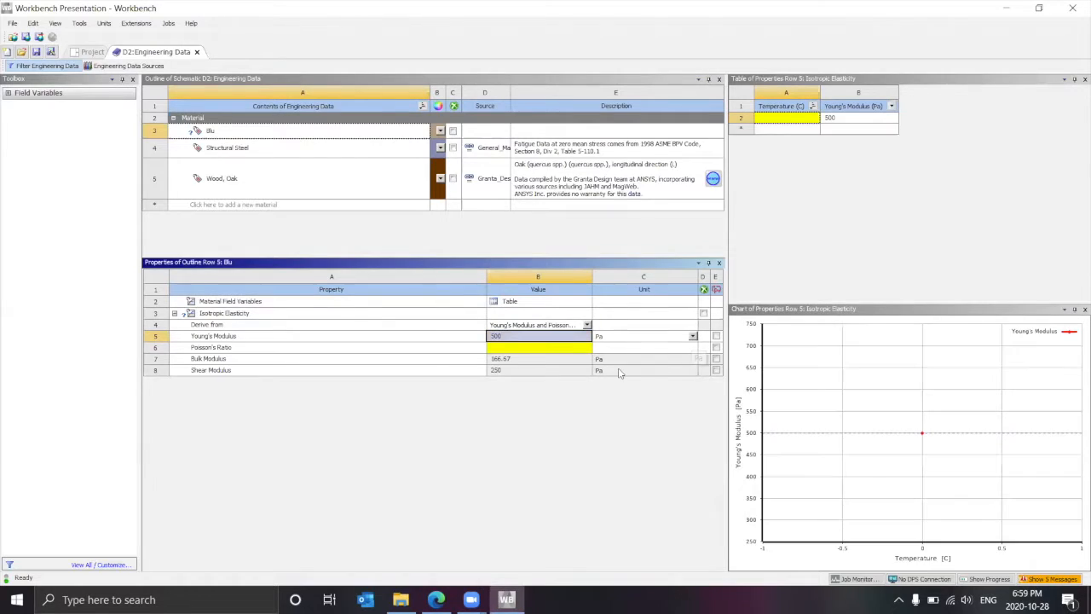
- Switch the Young's Modulus unit of the Blu material to MPa and set its value to 500
{"action": "left_click", "coordinate": [692, 336]}
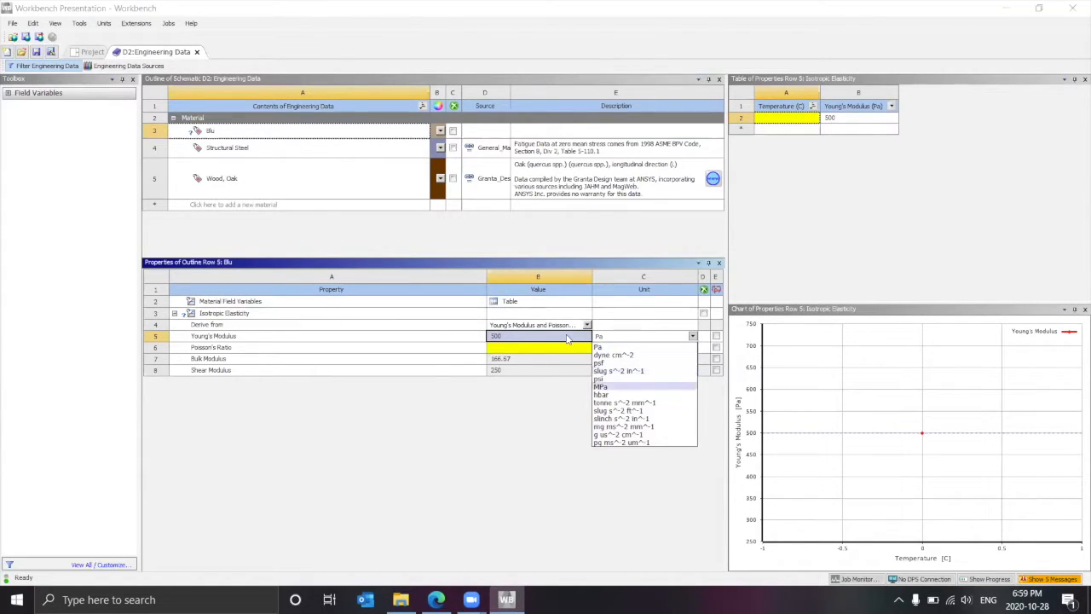
{"action": "key", "text": "Return"}
{"action": "double_click", "coordinate": [568, 338]}
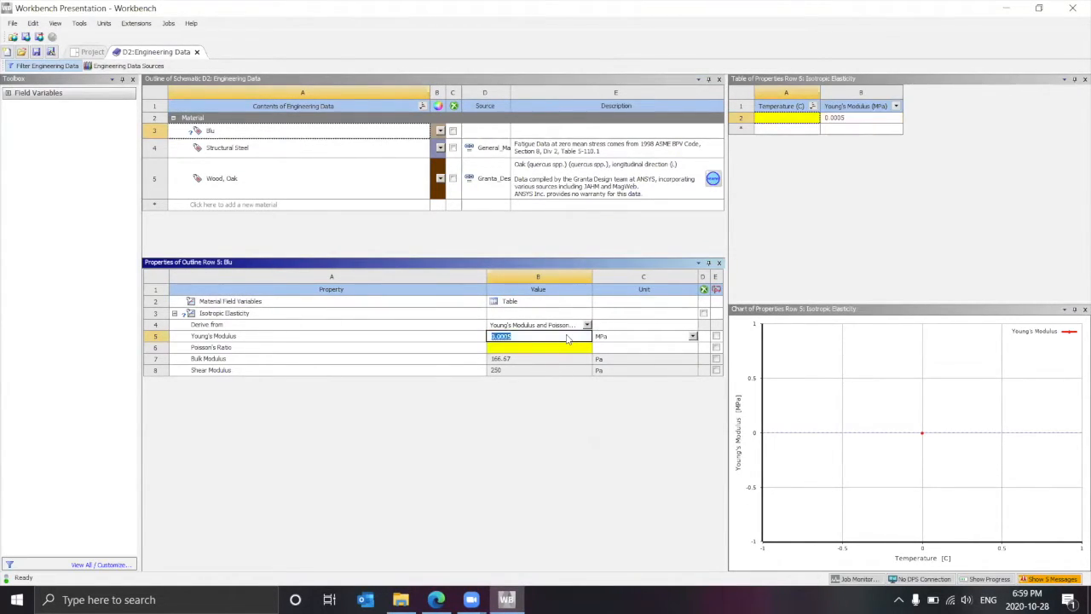
{"action": "type", "text": "5000000000"}
{"action": "key", "text": "Return"}
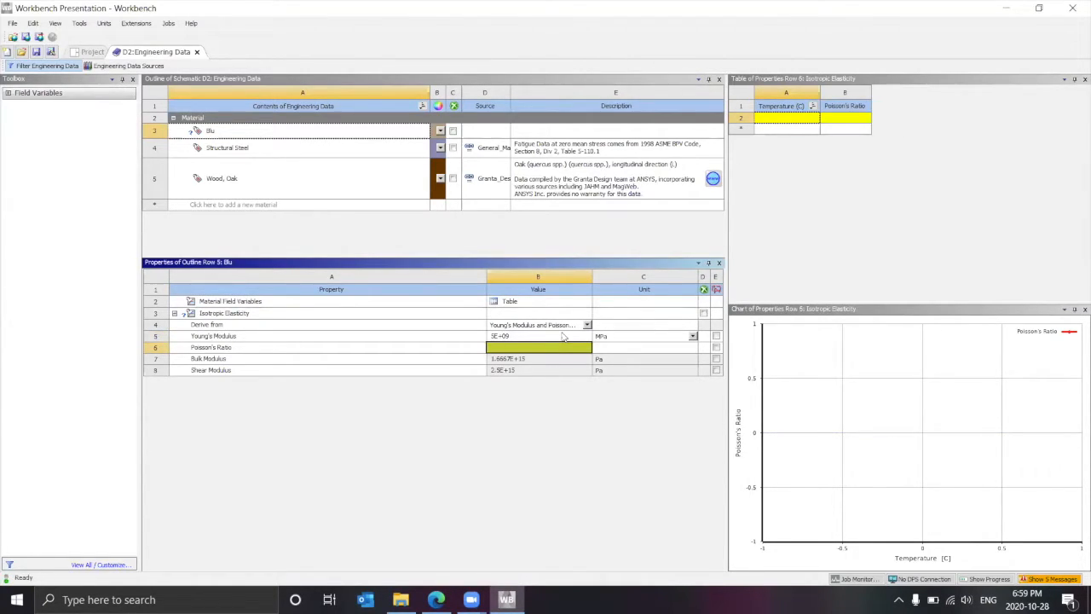
{"action": "double_click", "coordinate": [562, 338]}
{"action": "type", "text": "500"}
{"action": "key", "text": "Return"}
- Set Blu's Poisson's Ratio to 0.2 and close the engineering data to return to the project schematic
{"action": "type", "text": "0."}
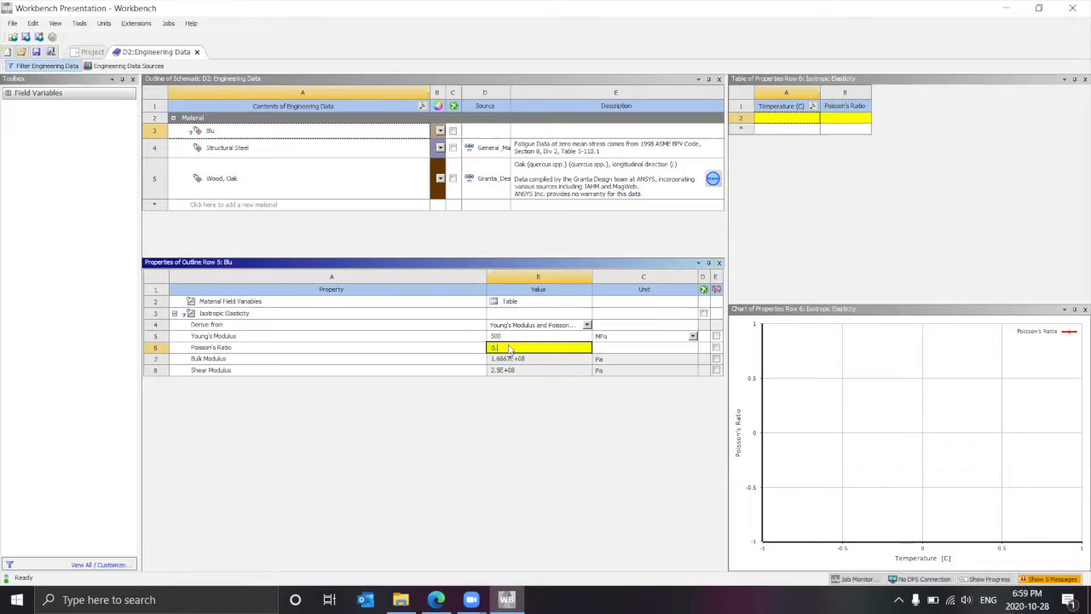
{"action": "key", "text": "Return"}
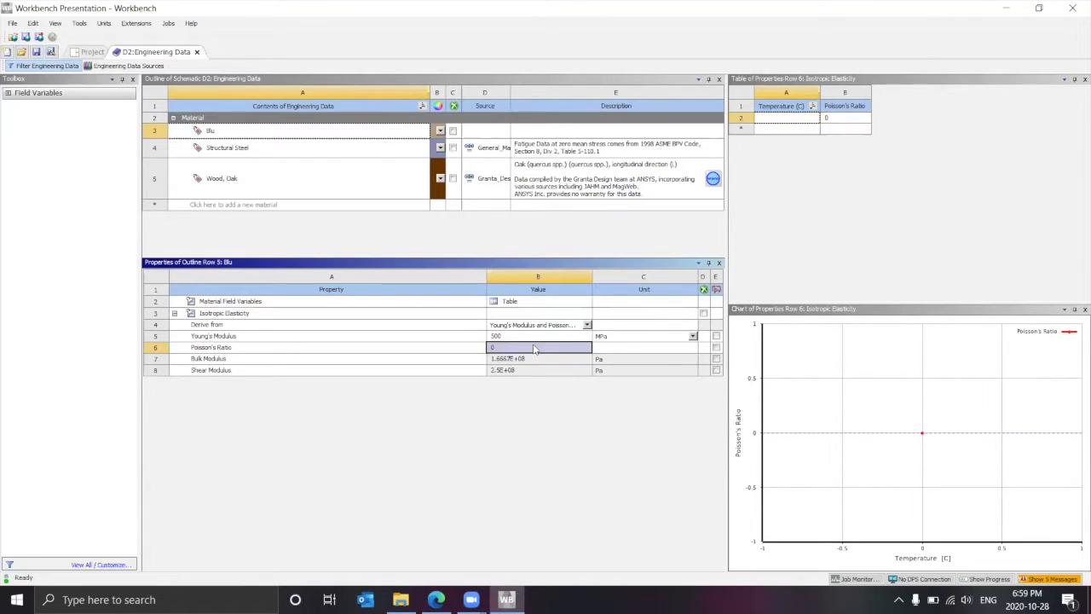
{"action": "left_click", "coordinate": [534, 347]}
{"action": "type", "text": "0.2"}
{"action": "key", "text": "Return"}
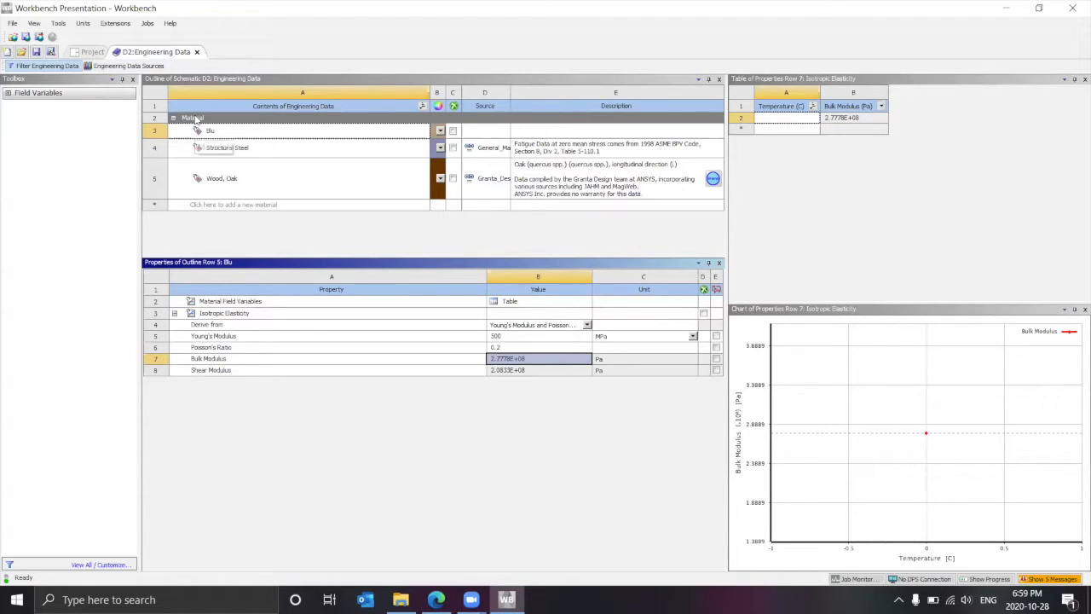
{"action": "left_click", "coordinate": [197, 53]}
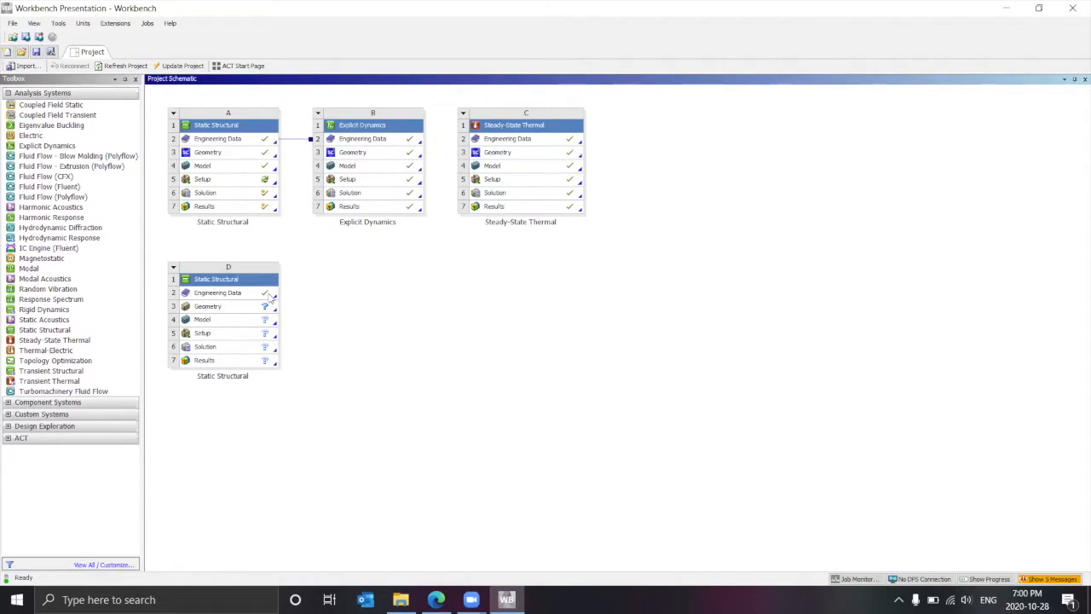
- Import the recent file Static Model.scdoc as the geometry of Static Structural system D
{"action": "left_click", "coordinate": [230, 309]}
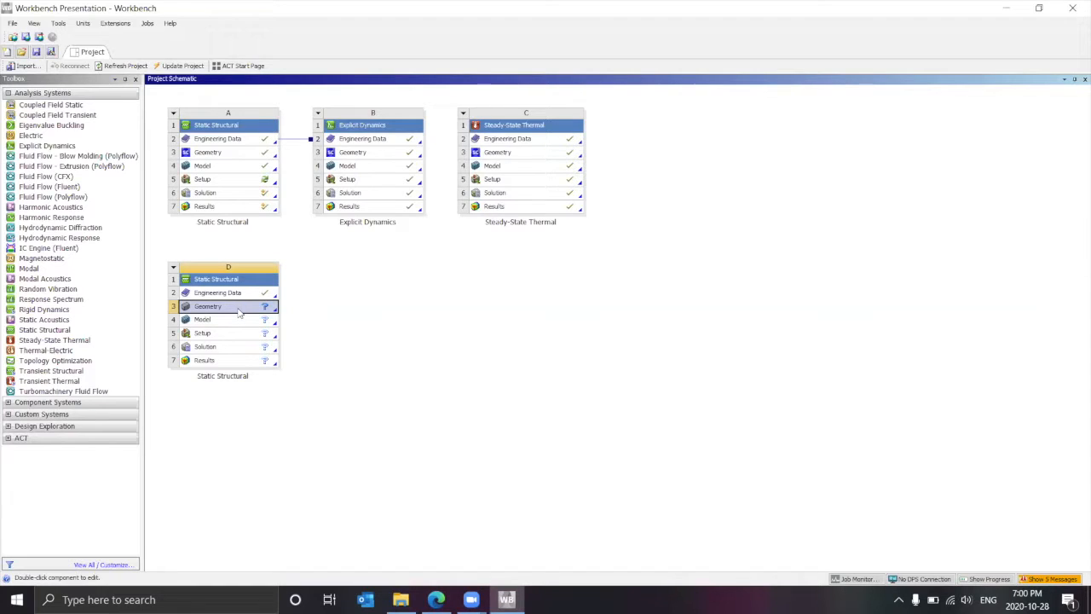
{"action": "right_click", "coordinate": [232, 308]}
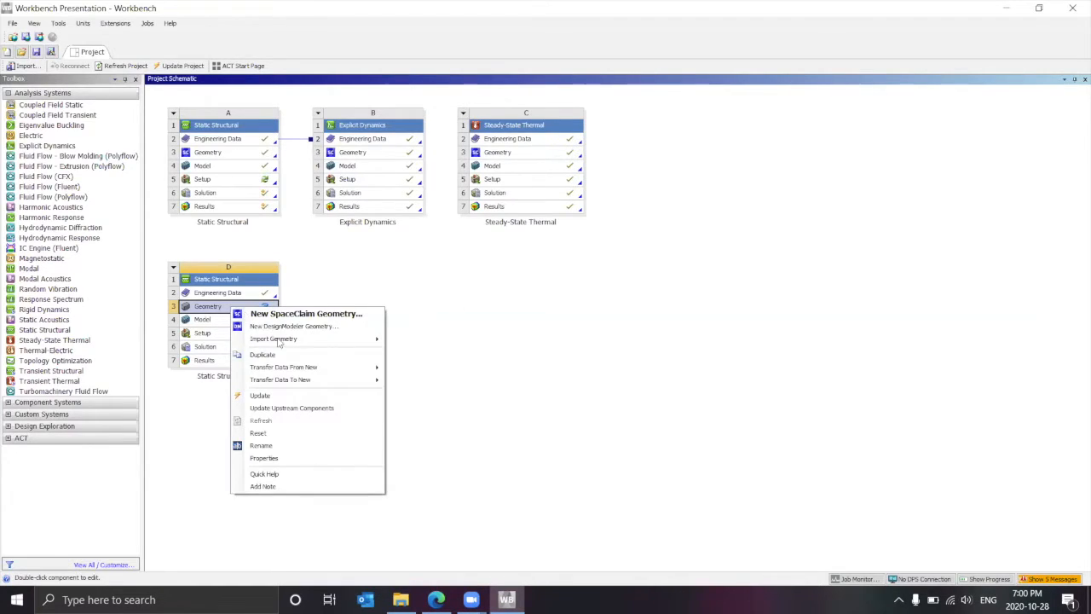
{"action": "mouse_move", "coordinate": [278, 341]}
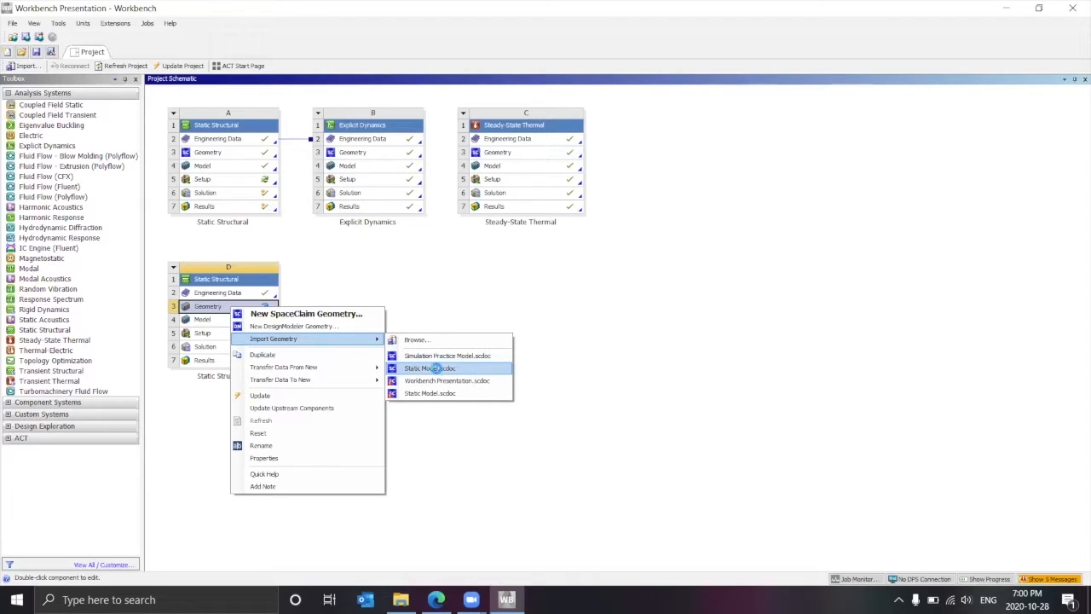
{"action": "left_click", "coordinate": [435, 368]}
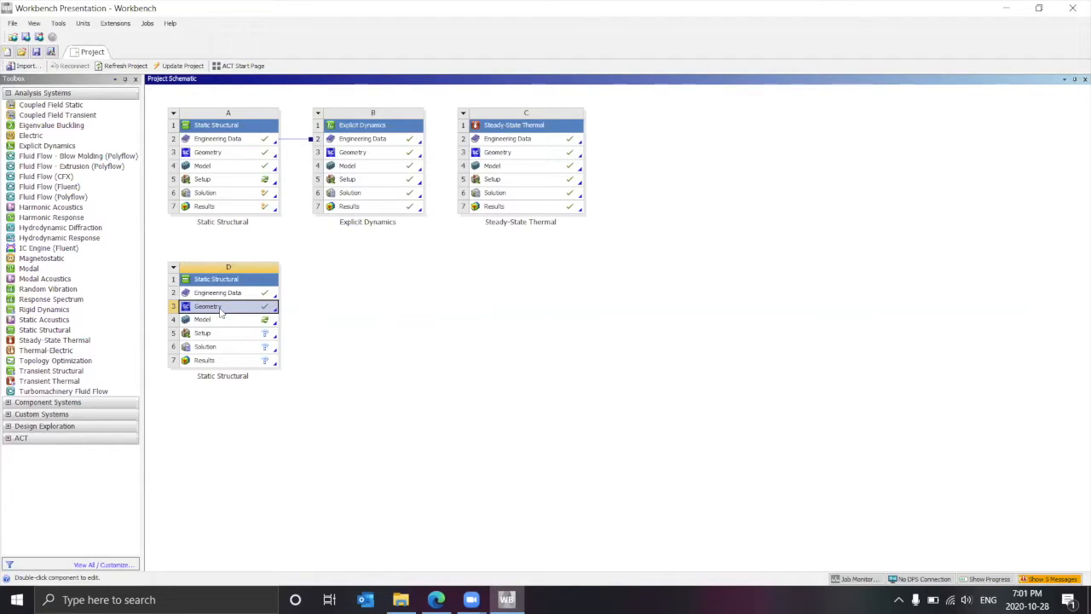
- Open system D's geometry in SpaceClaim and show the hidden Door body together with the Sweet Spot body
{"action": "double_click", "coordinate": [221, 312]}
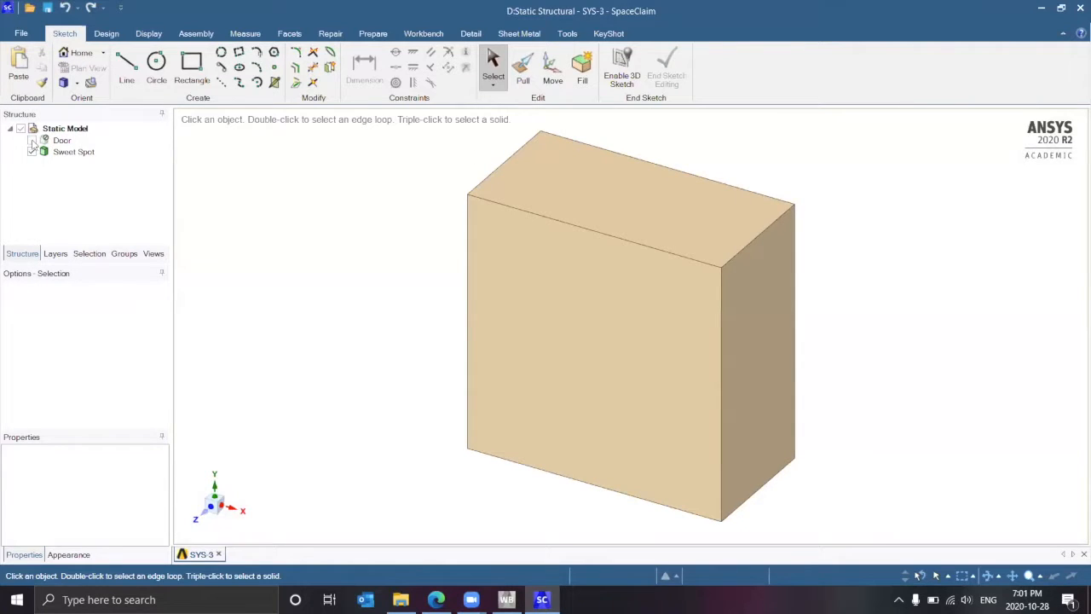
{"action": "left_click", "coordinate": [33, 141]}
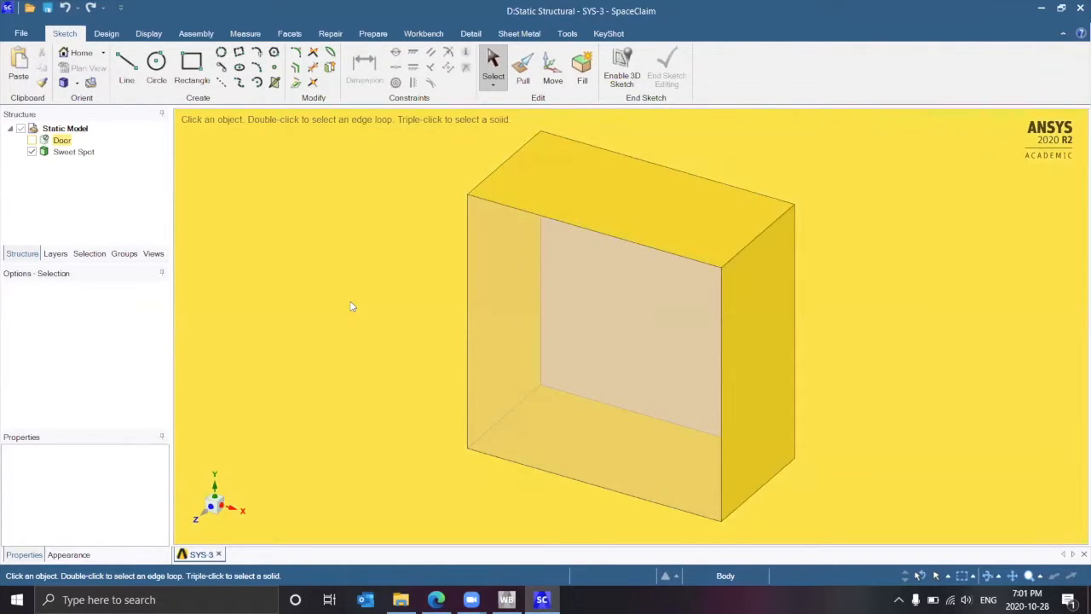
{"action": "scroll", "coordinate": [335, 316], "scroll_direction": "up", "scroll_amount": 2}
{"action": "scroll", "coordinate": [448, 237], "scroll_direction": "up", "scroll_amount": 4}
{"action": "scroll", "coordinate": [448, 236], "scroll_direction": "down", "scroll_amount": 12}
{"action": "middle_click_drag", "start_coordinate": [474, 233], "coordinate": [672, 258], "text": "shift"}
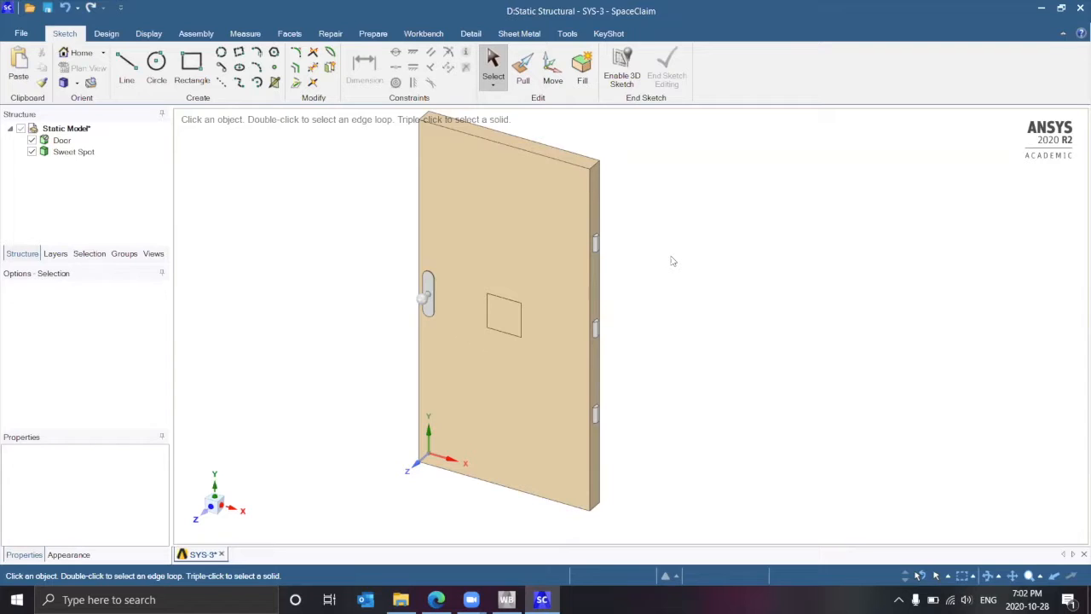
- Examine the Door body, including its handle plate, knob and the hinges along the side edge
{"action": "scroll", "coordinate": [655, 259], "scroll_direction": "up", "scroll_amount": 2}
{"action": "scroll", "coordinate": [654, 259], "scroll_direction": "down", "scroll_amount": 3}
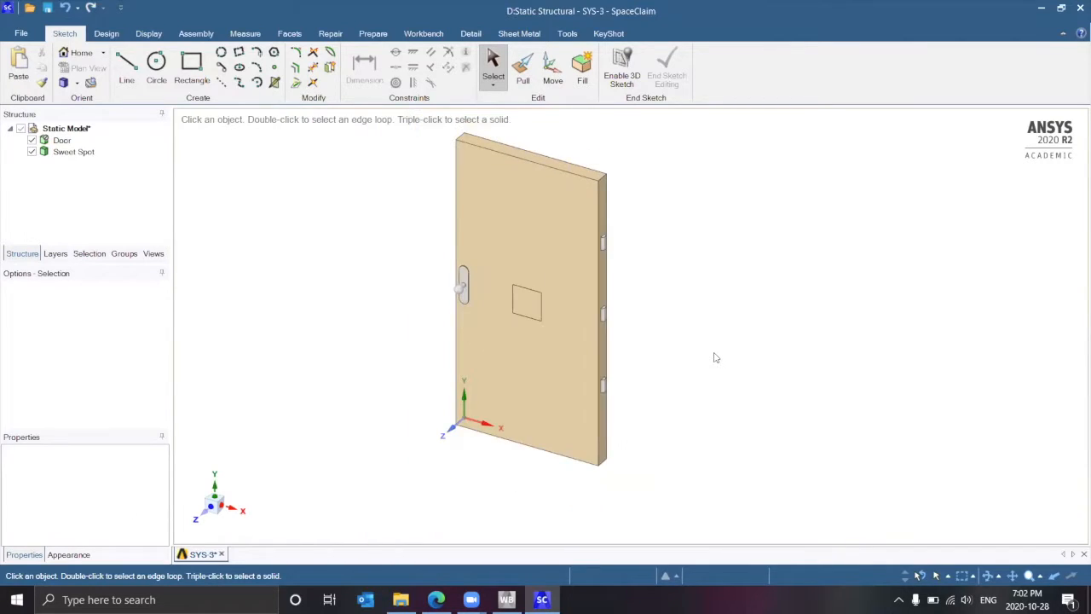
{"action": "key", "text": "Escape"}
{"action": "scroll", "coordinate": [631, 381], "scroll_direction": "up", "scroll_amount": 10}
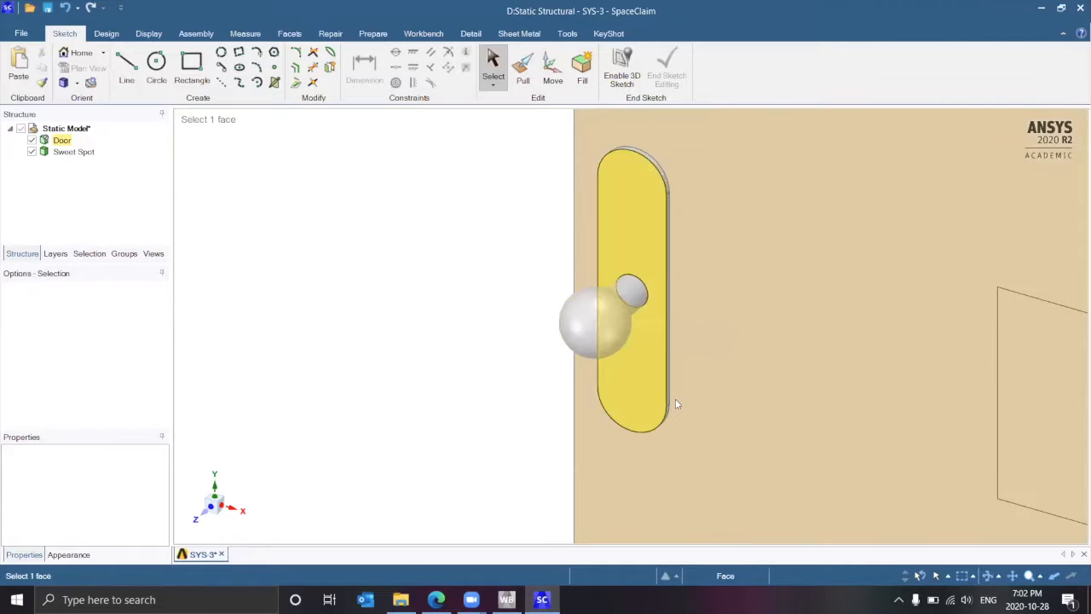
{"action": "scroll", "coordinate": [887, 386], "scroll_direction": "down", "scroll_amount": 10}
{"action": "scroll", "coordinate": [645, 403], "scroll_direction": "down", "scroll_amount": 1}
{"action": "scroll", "coordinate": [758, 392], "scroll_direction": "up", "scroll_amount": 2}
{"action": "scroll", "coordinate": [608, 398], "scroll_direction": "up", "scroll_amount": 4}
{"action": "scroll", "coordinate": [648, 362], "scroll_direction": "down", "scroll_amount": 1}
{"action": "scroll", "coordinate": [597, 349], "scroll_direction": "up", "scroll_amount": 1}
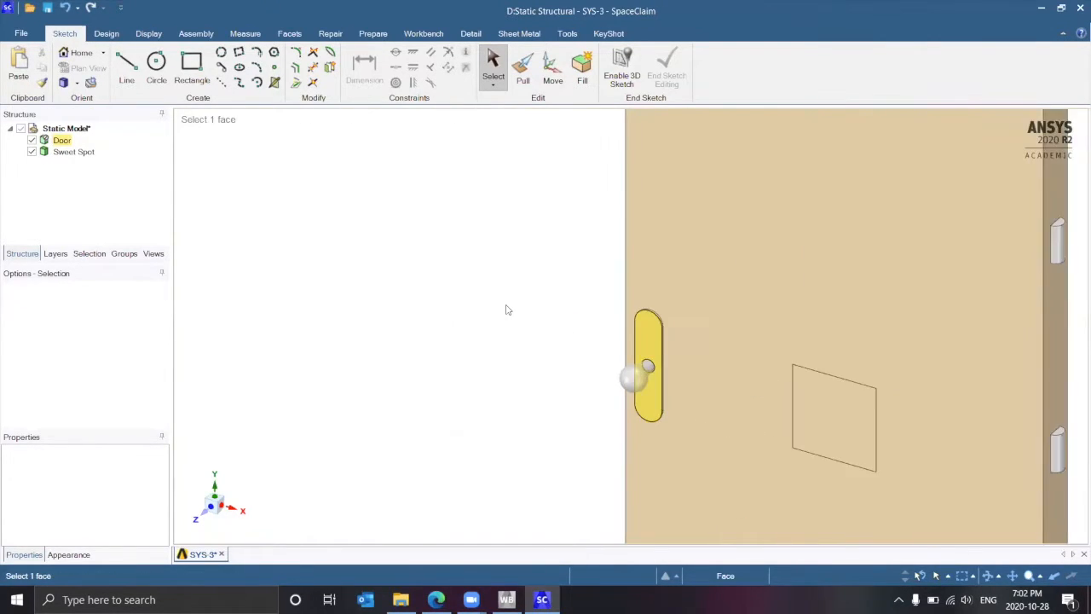
{"action": "scroll", "coordinate": [809, 375], "scroll_direction": "down", "scroll_amount": 3}
{"action": "middle_click_drag", "start_coordinate": [996, 365], "coordinate": [801, 290], "text": "ctrl"}
{"action": "scroll", "coordinate": [806, 298], "scroll_direction": "up", "scroll_amount": 2}
{"action": "scroll", "coordinate": [793, 293], "scroll_direction": "down", "scroll_amount": 4}
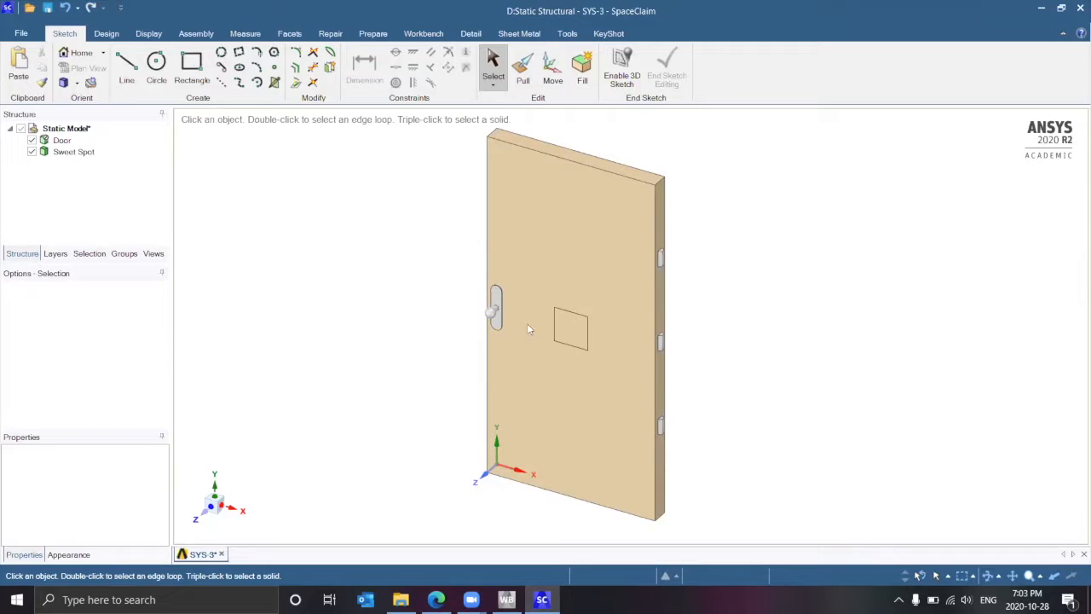
- Inspect the square Sweet Spot body in the middle of the door and compare it with the surrounding Door face
{"action": "left_click", "coordinate": [569, 324]}
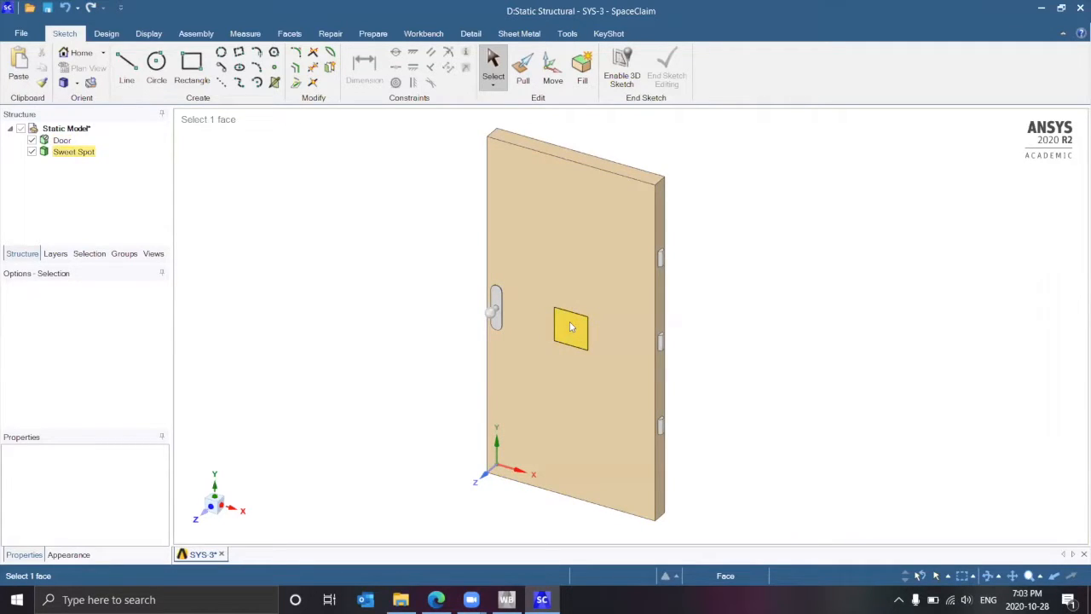
{"action": "scroll", "coordinate": [571, 333], "scroll_direction": "up", "scroll_amount": 5}
{"action": "scroll", "coordinate": [571, 335], "scroll_direction": "up", "scroll_amount": 4}
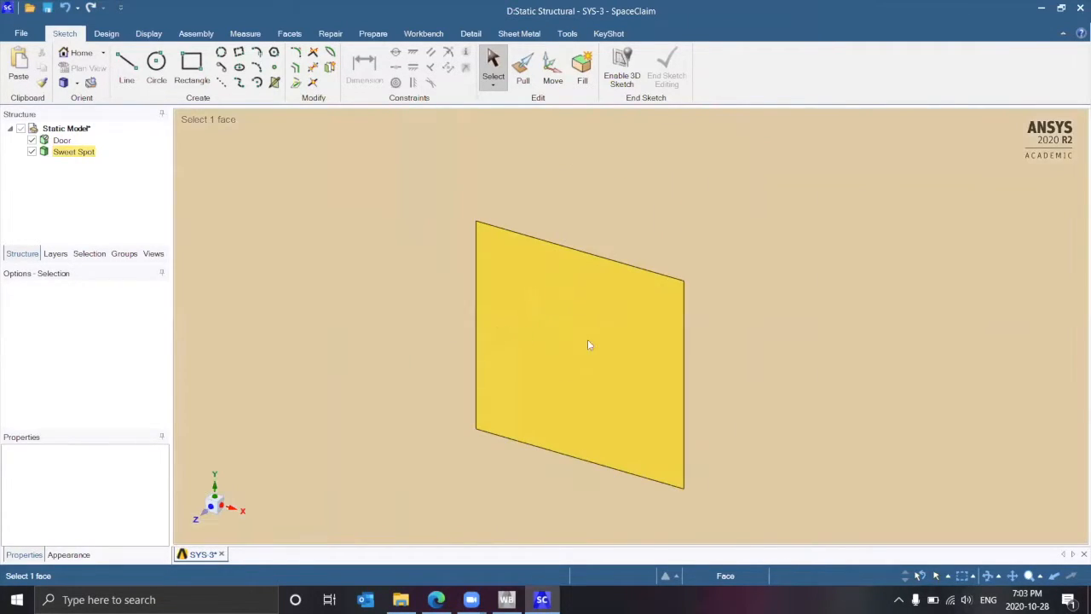
{"action": "scroll", "coordinate": [613, 348], "scroll_direction": "down", "scroll_amount": 3}
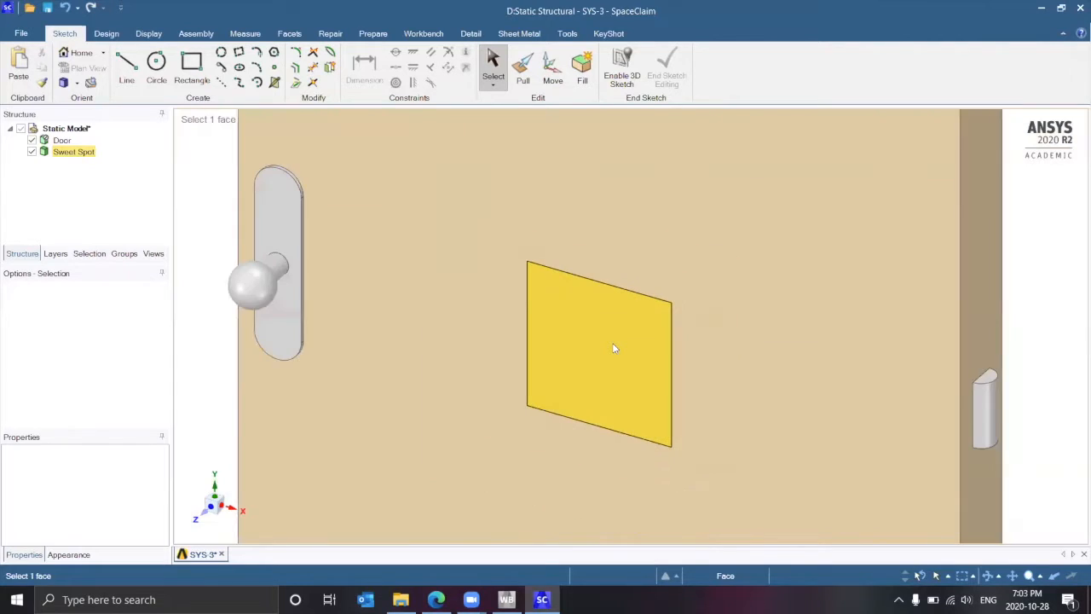
{"action": "scroll", "coordinate": [613, 348], "scroll_direction": "down", "scroll_amount": 1}
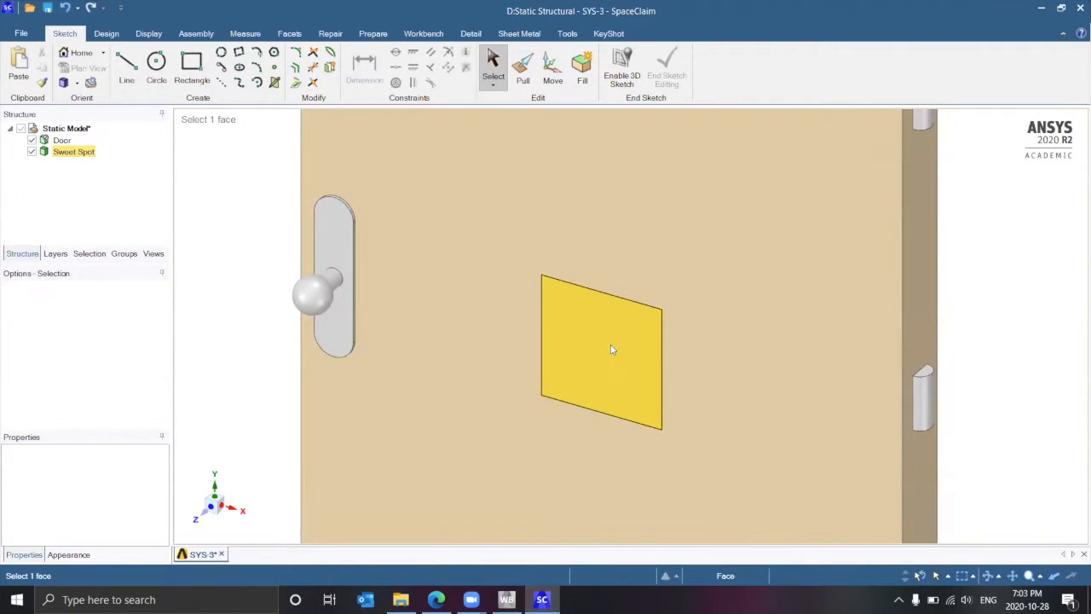
{"action": "scroll", "coordinate": [613, 348], "scroll_direction": "down", "scroll_amount": 4}
{"action": "scroll", "coordinate": [612, 349], "scroll_direction": "up", "scroll_amount": 4}
{"action": "scroll", "coordinate": [612, 349], "scroll_direction": "up", "scroll_amount": 3}
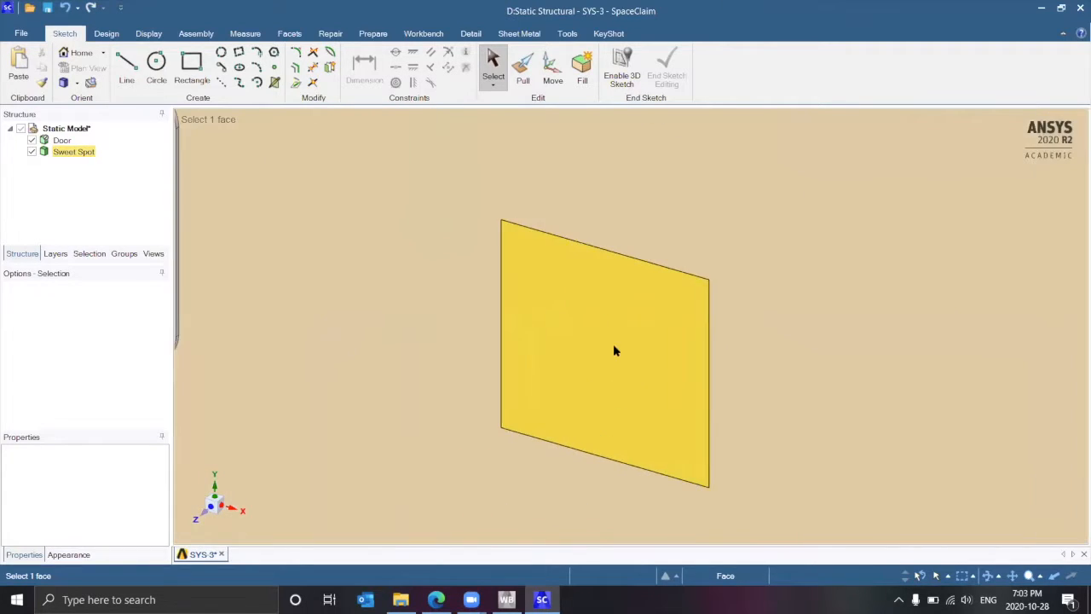
{"action": "scroll", "coordinate": [543, 156], "scroll_direction": "down", "scroll_amount": 6}
{"action": "scroll", "coordinate": [548, 179], "scroll_direction": "down", "scroll_amount": 3}
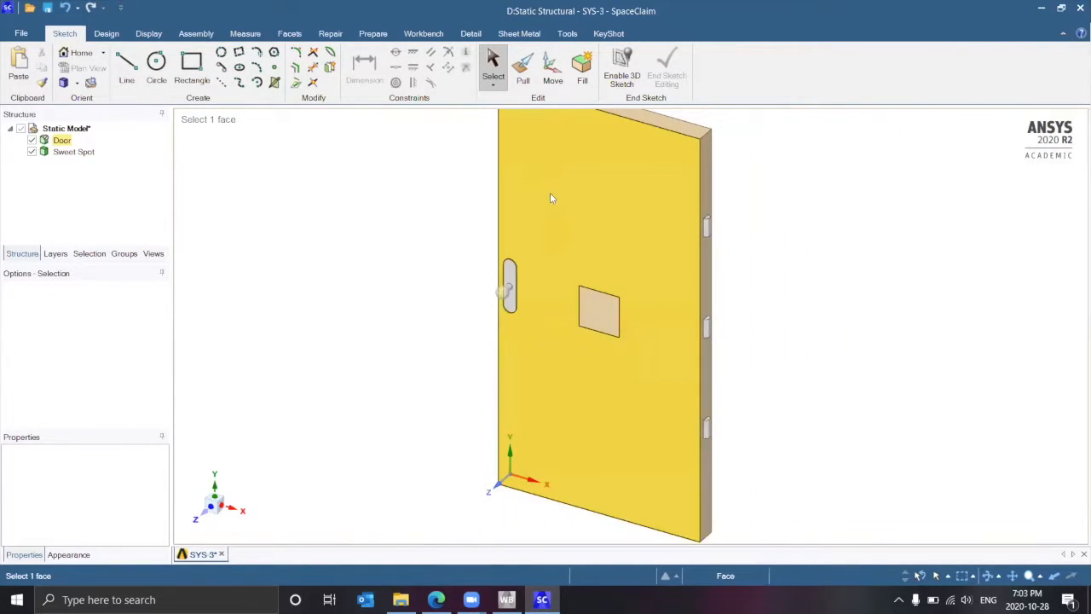
{"action": "scroll", "coordinate": [708, 375], "scroll_direction": "up", "scroll_amount": 1}
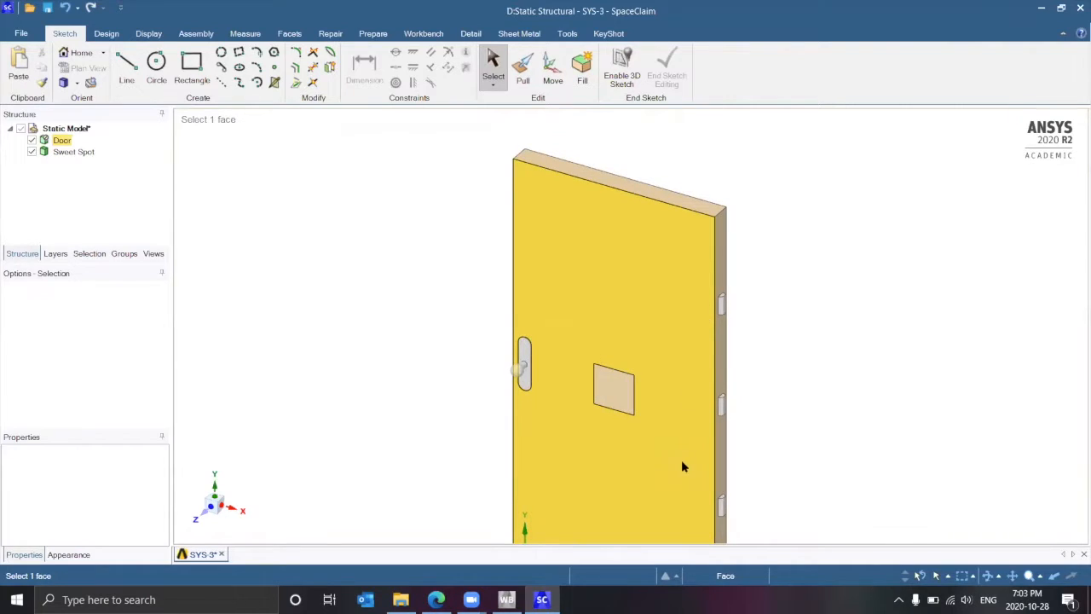
{"action": "scroll", "coordinate": [681, 464], "scroll_direction": "up", "scroll_amount": 3}
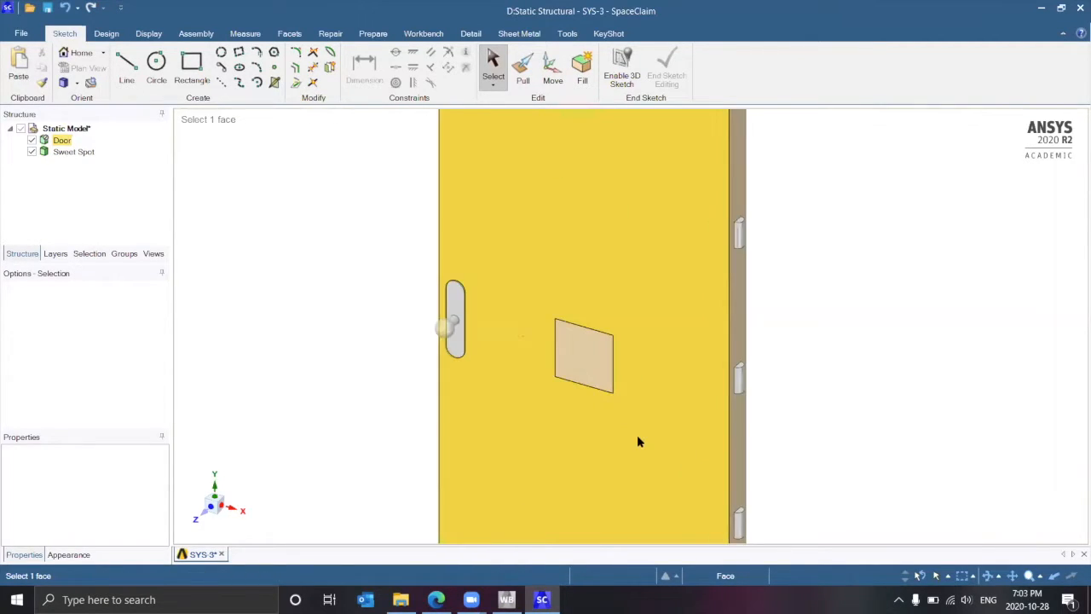
{"action": "left_click", "coordinate": [577, 326]}
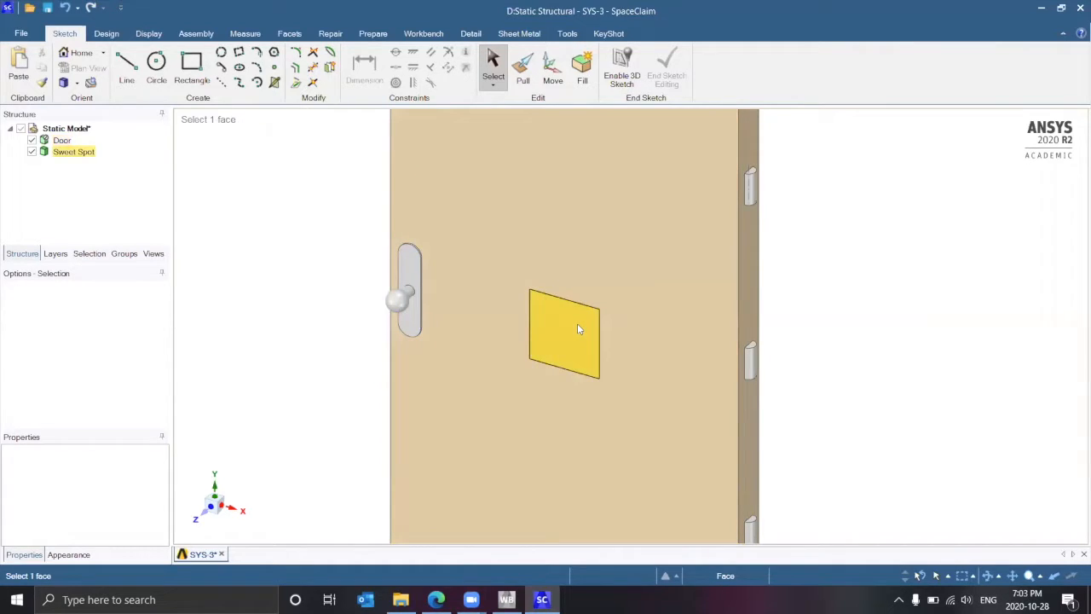
{"action": "left_click", "coordinate": [97, 204]}
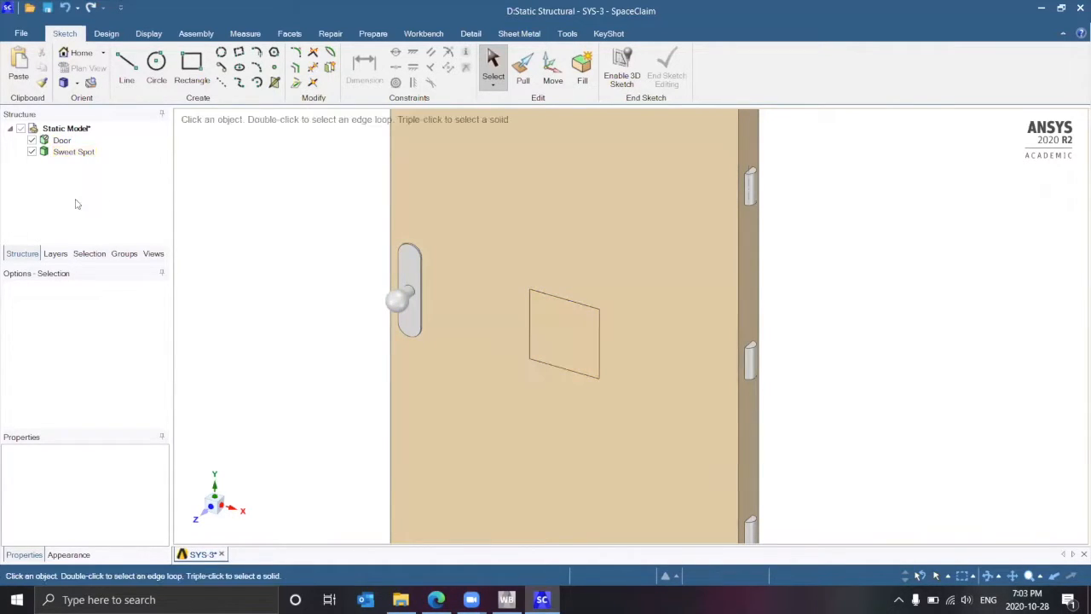
- Activate the Door body for physics and suppress it for physics again
{"action": "left_click", "coordinate": [68, 152]}
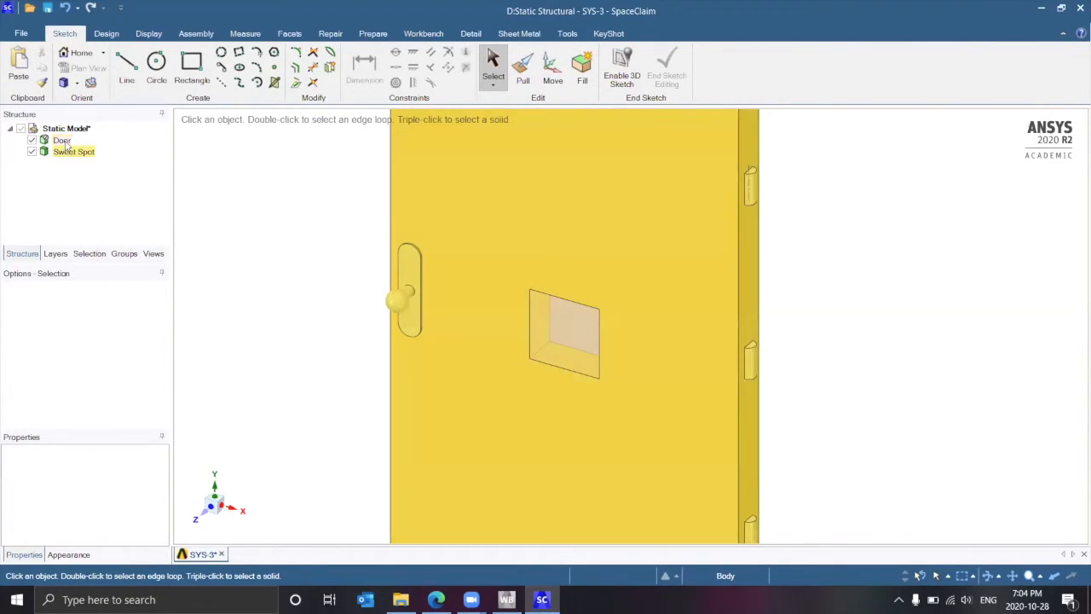
{"action": "left_click", "coordinate": [62, 142]}
{"action": "right_click", "coordinate": [63, 145]}
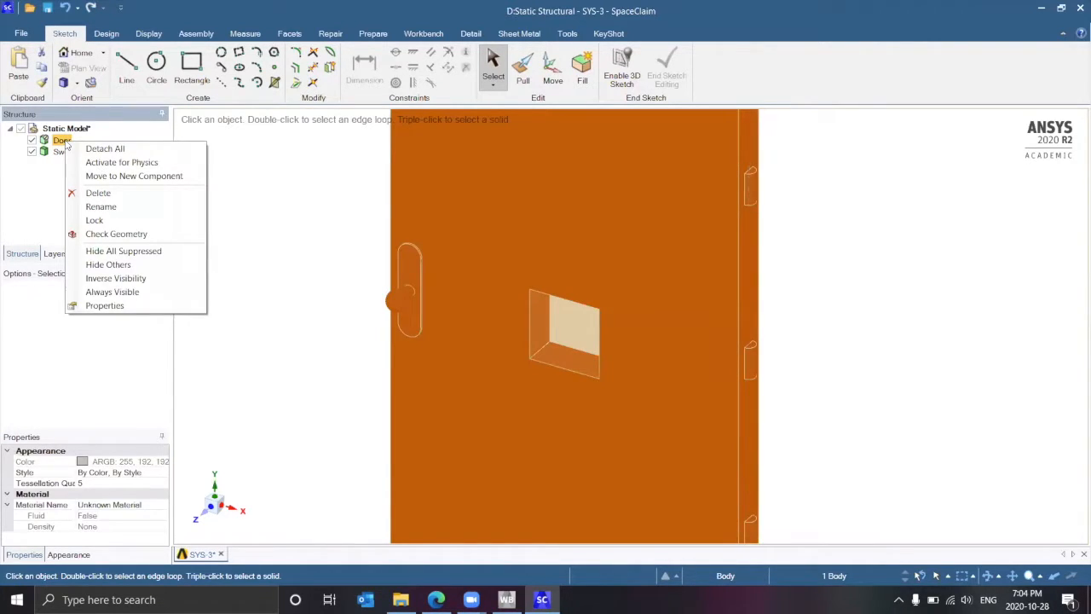
{"action": "left_click", "coordinate": [121, 162]}
{"action": "right_click", "coordinate": [65, 141]}
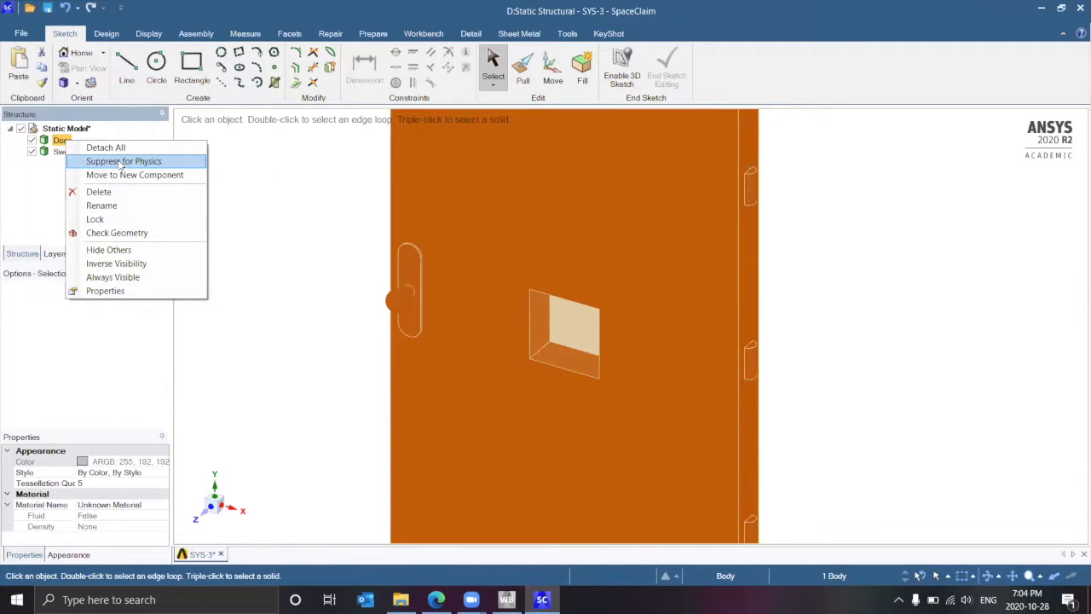
{"action": "left_click", "coordinate": [120, 164]}
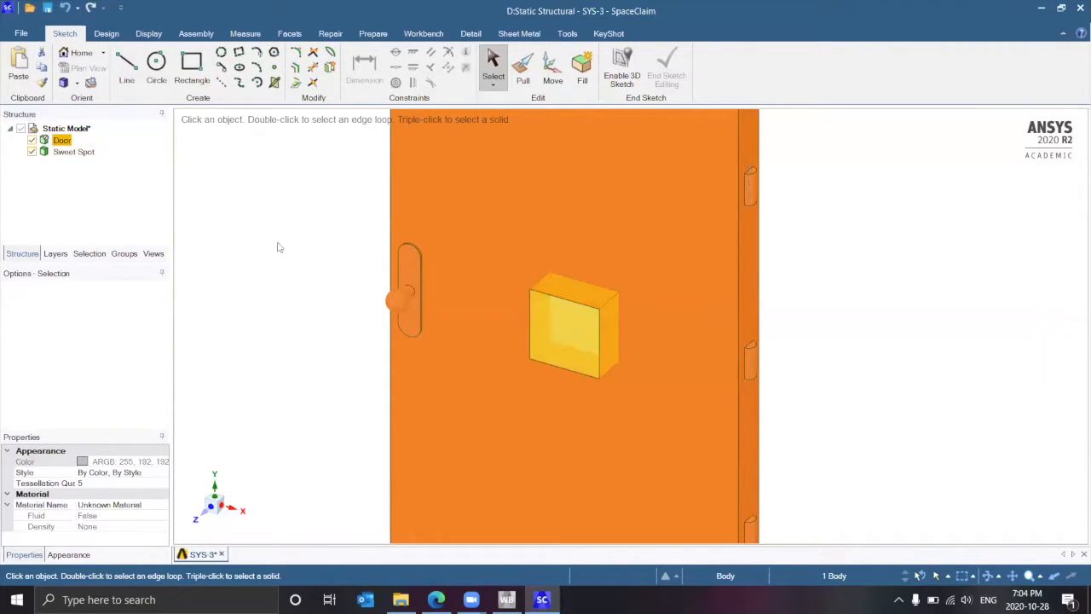
- Hide the Door body and view the Sweet Spot block on its own
{"action": "left_click", "coordinate": [32, 140]}
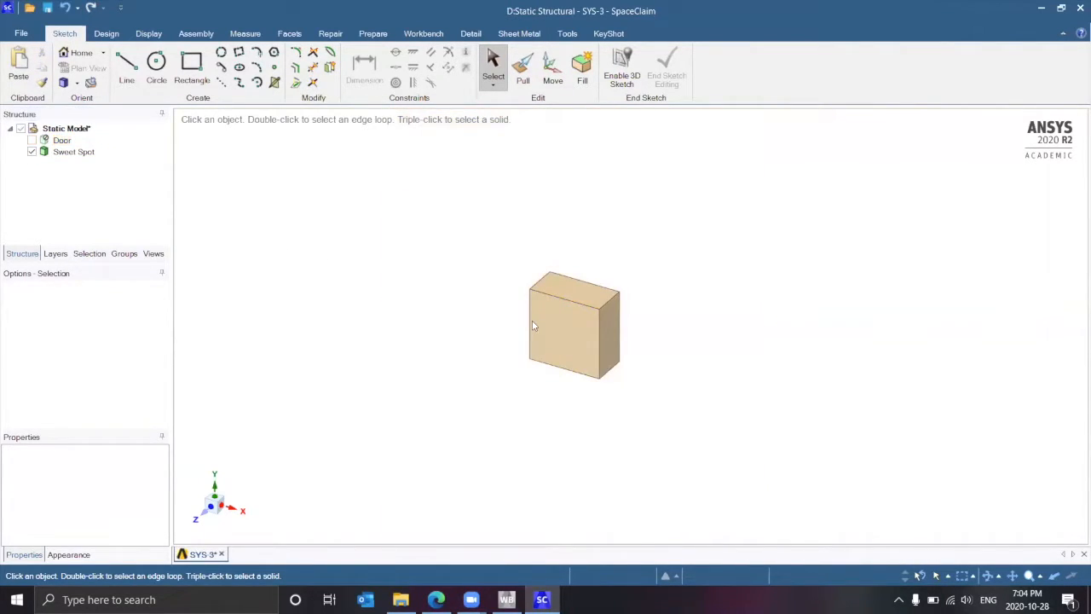
{"action": "left_click", "coordinate": [535, 327]}
{"action": "scroll", "coordinate": [912, 290], "scroll_direction": "up", "scroll_amount": 5}
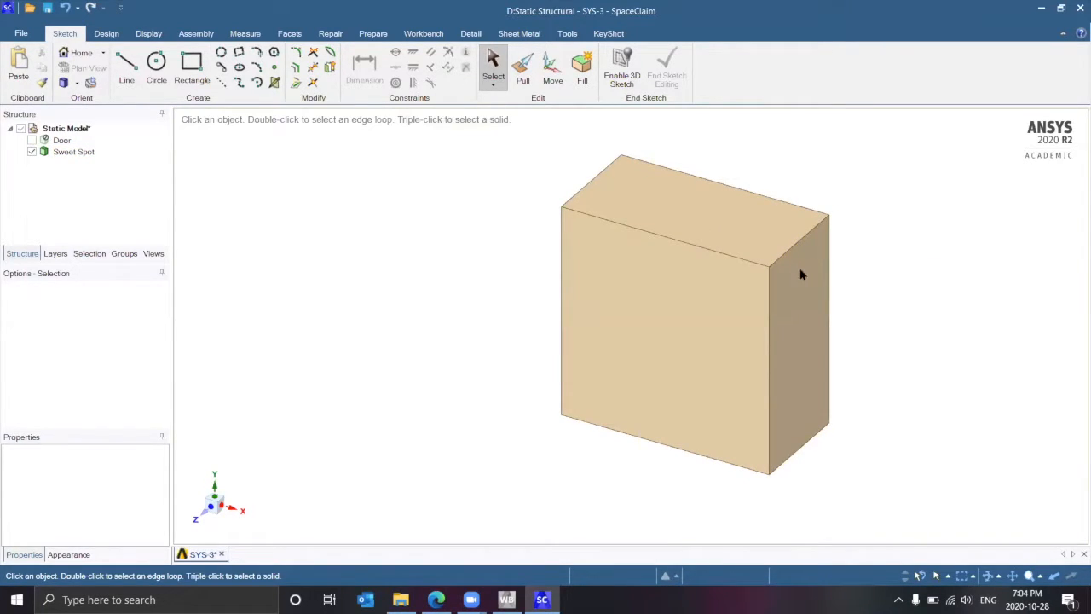
{"action": "middle_click_drag", "start_coordinate": [802, 250], "coordinate": [666, 251], "text": "ctrl"}
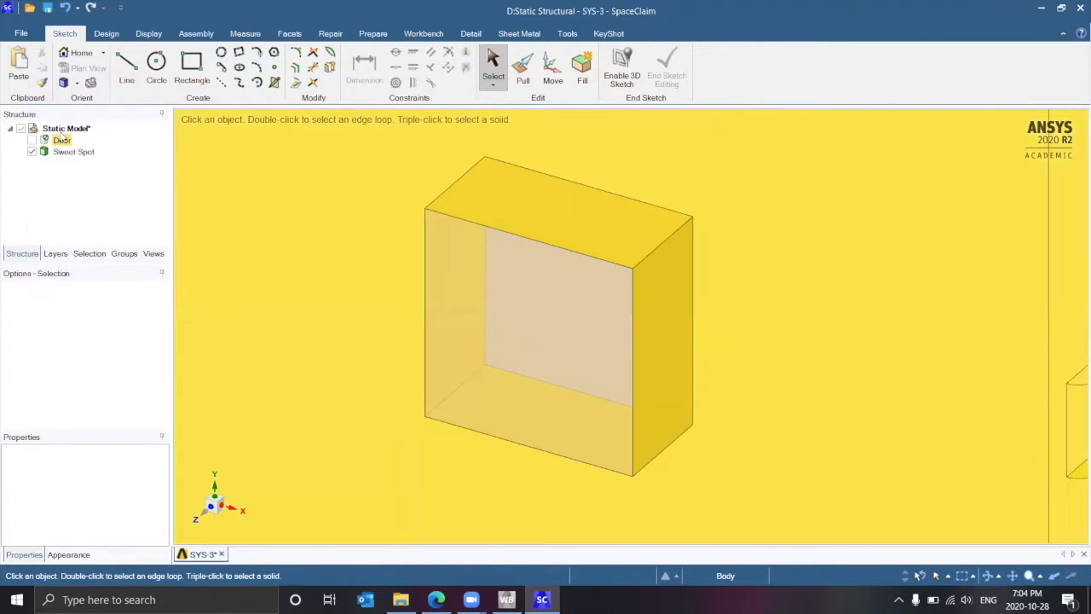
- Review the Share Topology options available for the Static Model component
{"action": "left_click", "coordinate": [63, 130]}
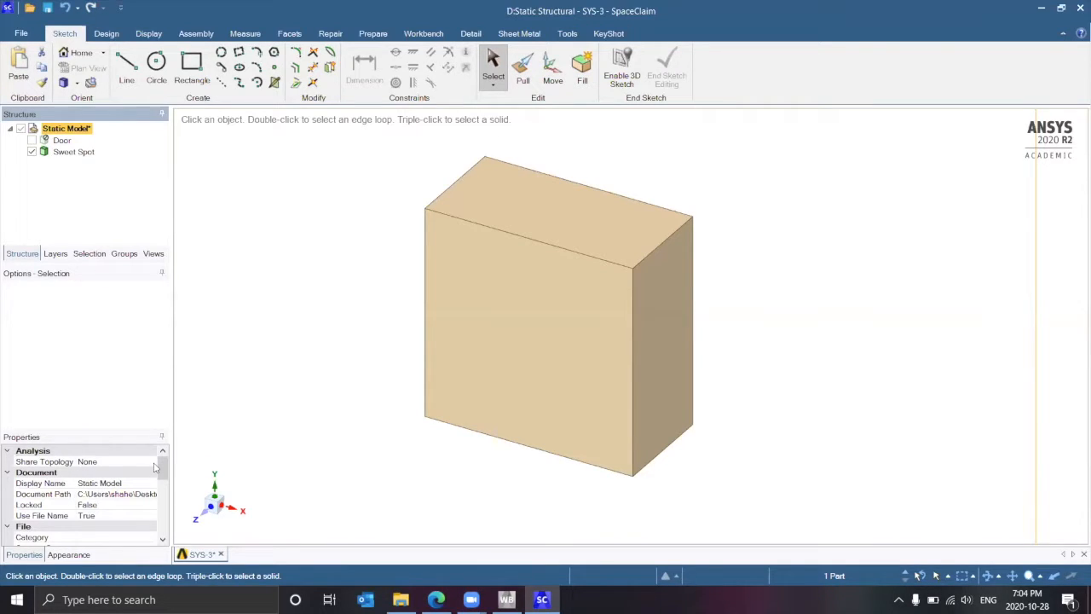
{"action": "left_click", "coordinate": [61, 141]}
{"action": "left_click", "coordinate": [150, 462]}
{"action": "left_click", "coordinate": [150, 462]}
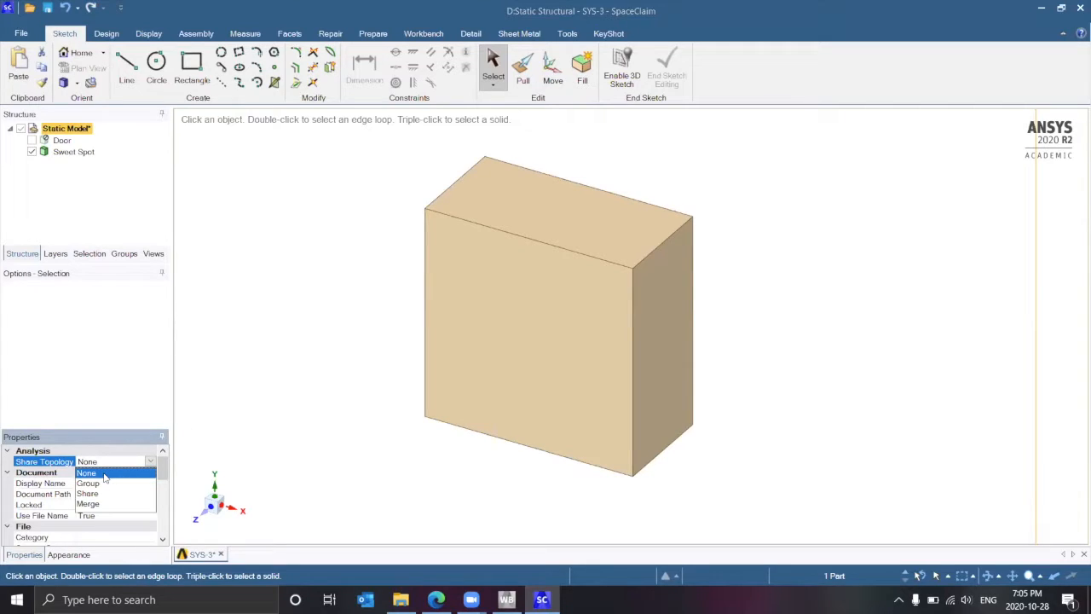
{"action": "left_click", "coordinate": [309, 298]}
{"action": "left_click", "coordinate": [309, 299]}
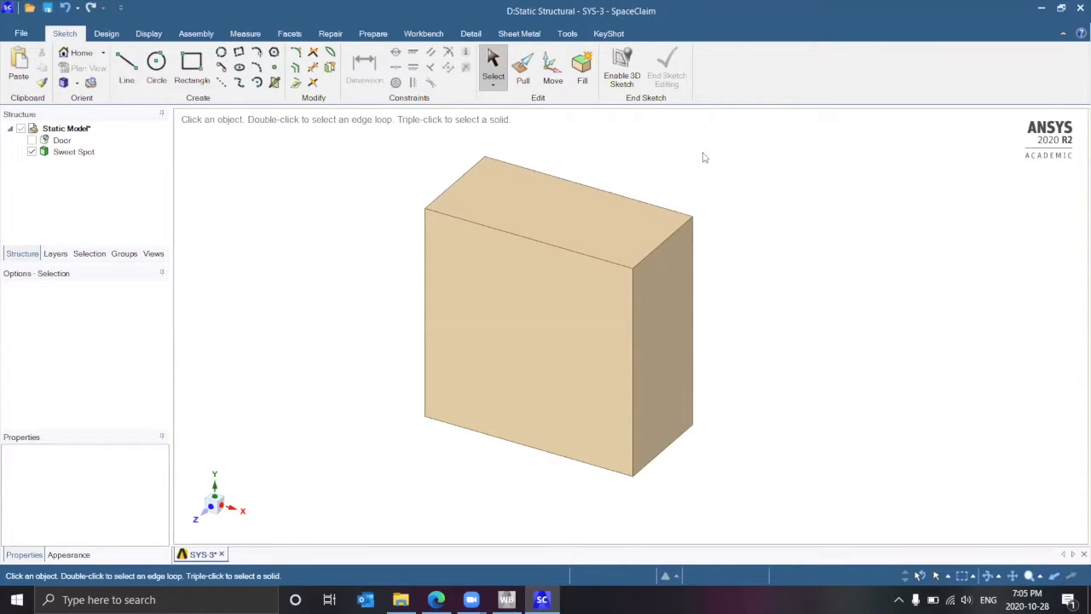
- Save the geometry and close SpaceClaim to return to the Workbench project
{"action": "key", "text": "ctrl+s"}
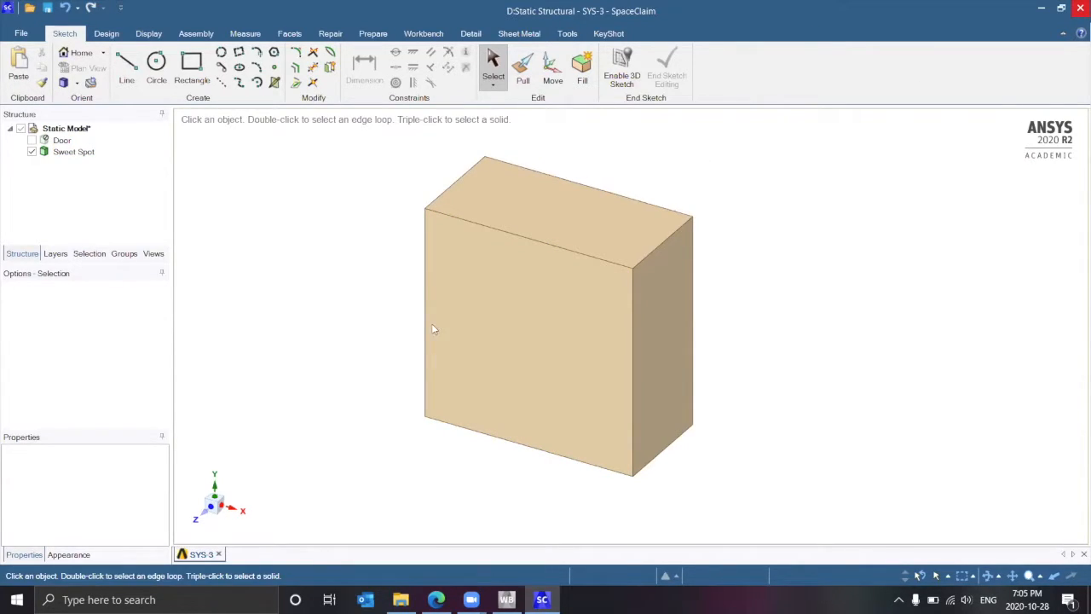
{"action": "key", "text": "alt+F4"}
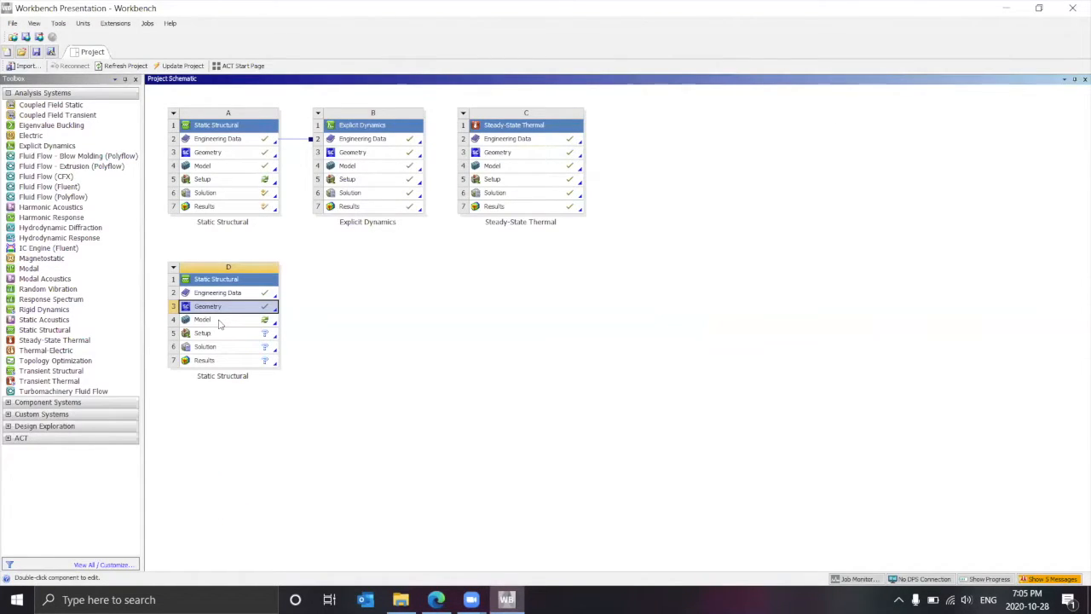
- Open the Model of Static Structural system D in Mechanical
{"action": "double_click", "coordinate": [221, 321]}
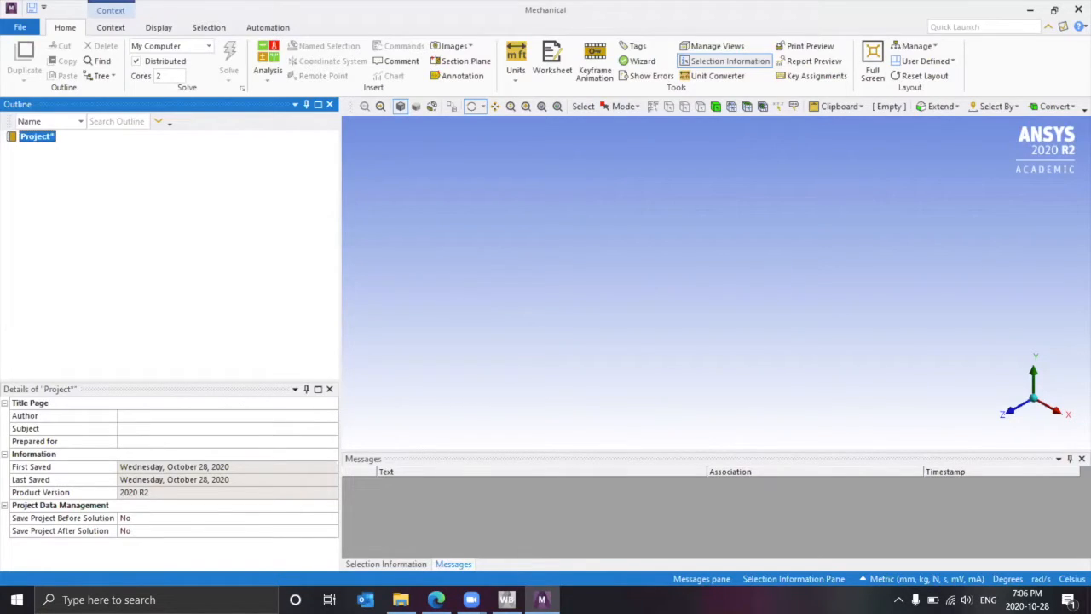
{"action": "left_click", "coordinate": [506, 599]}
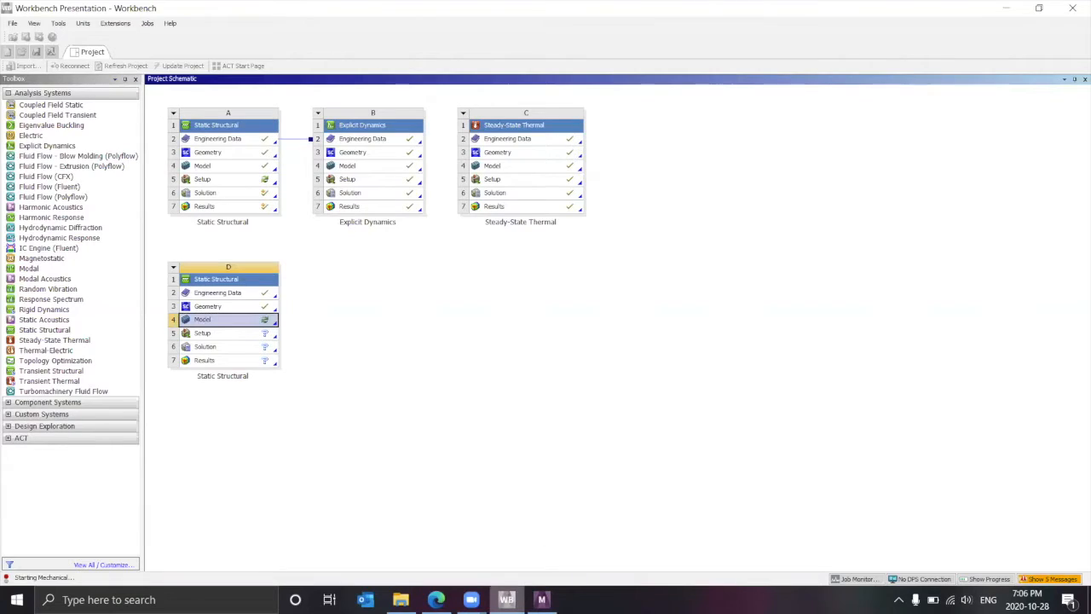
{"action": "left_click", "coordinate": [541, 599]}
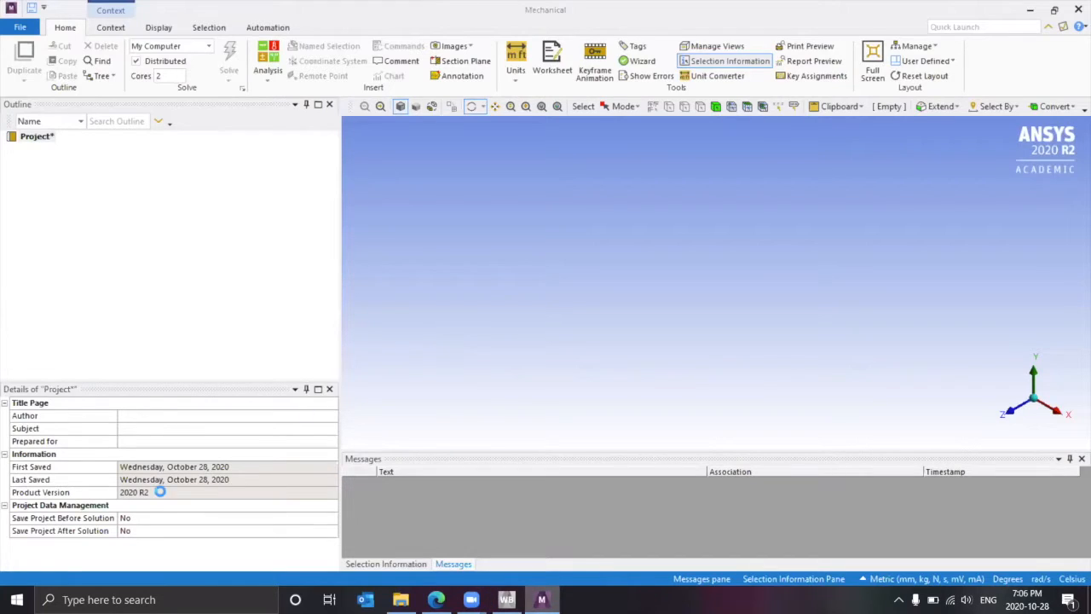
{"action": "left_click", "coordinate": [507, 599]}
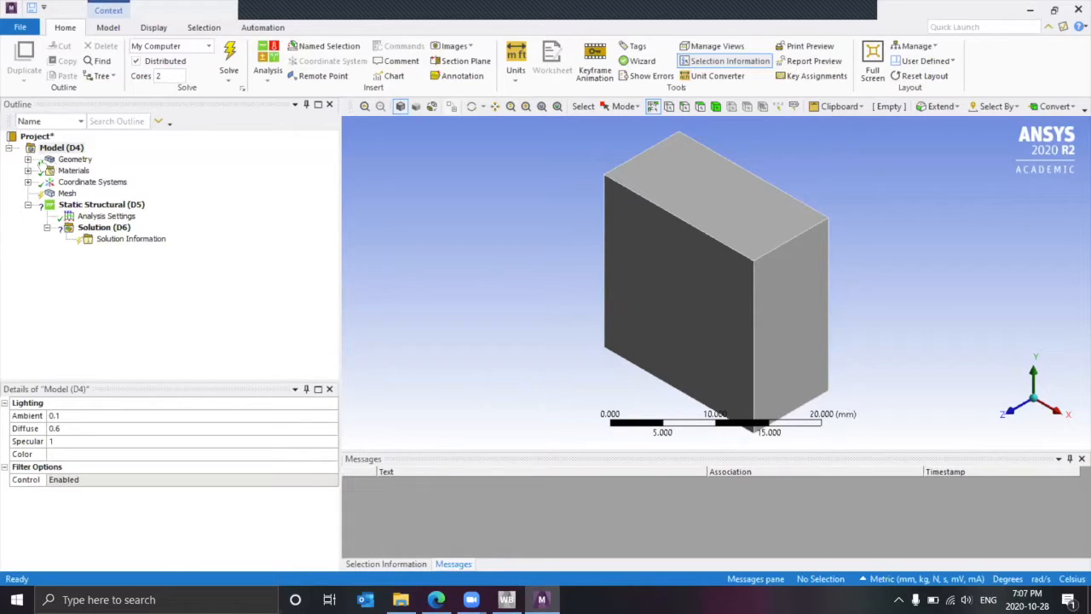
- Assign the Wood, Oak material to the Sweet Spot body under the model's geometry
{"action": "left_click", "coordinate": [29, 159]}
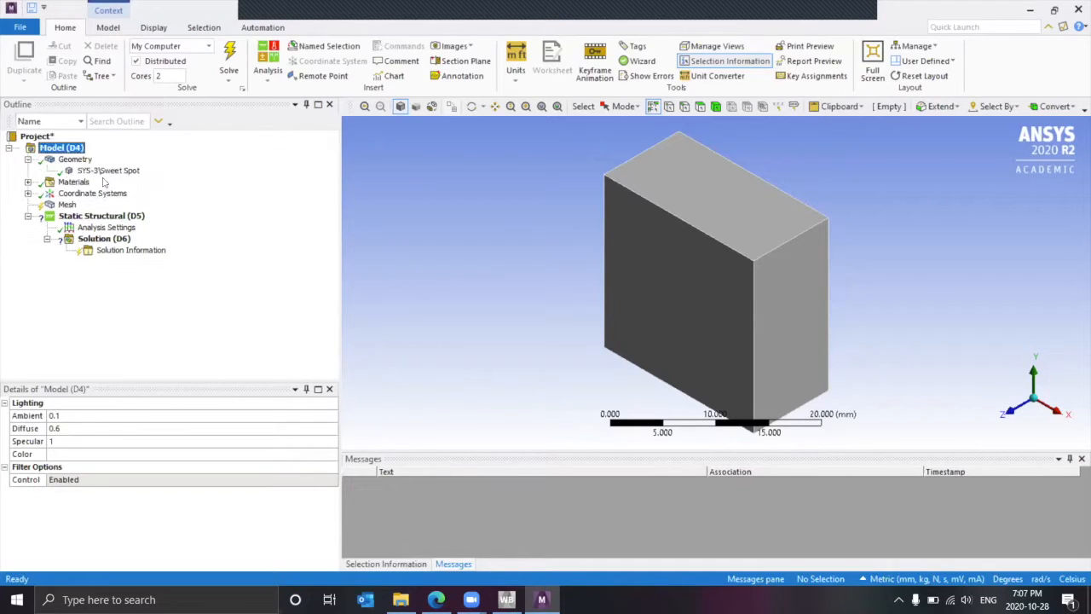
{"action": "left_click", "coordinate": [108, 171]}
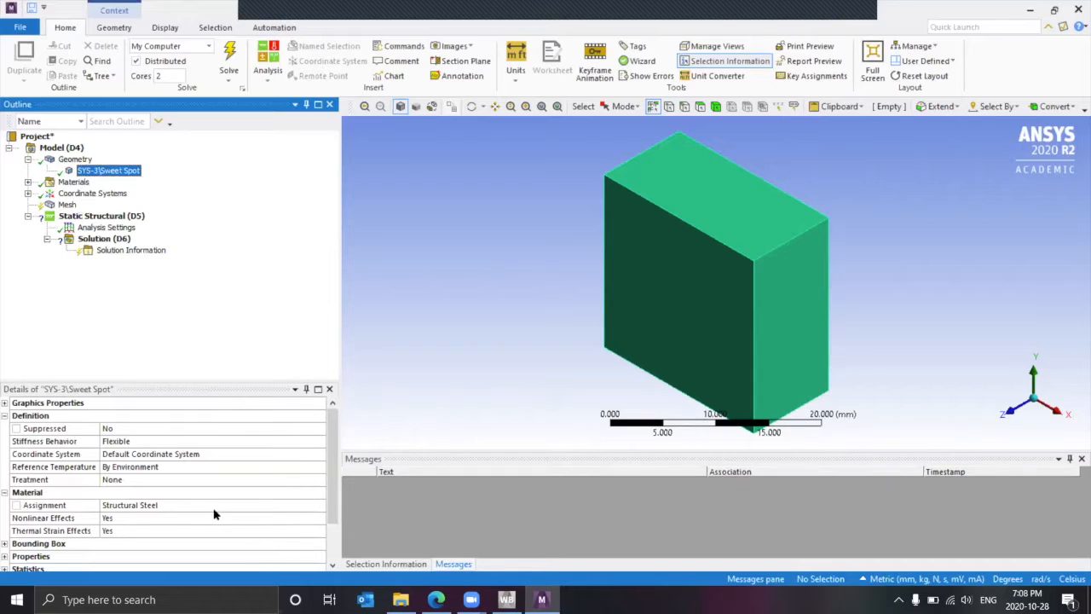
{"action": "left_click", "coordinate": [319, 508]}
{"action": "left_click", "coordinate": [320, 506]}
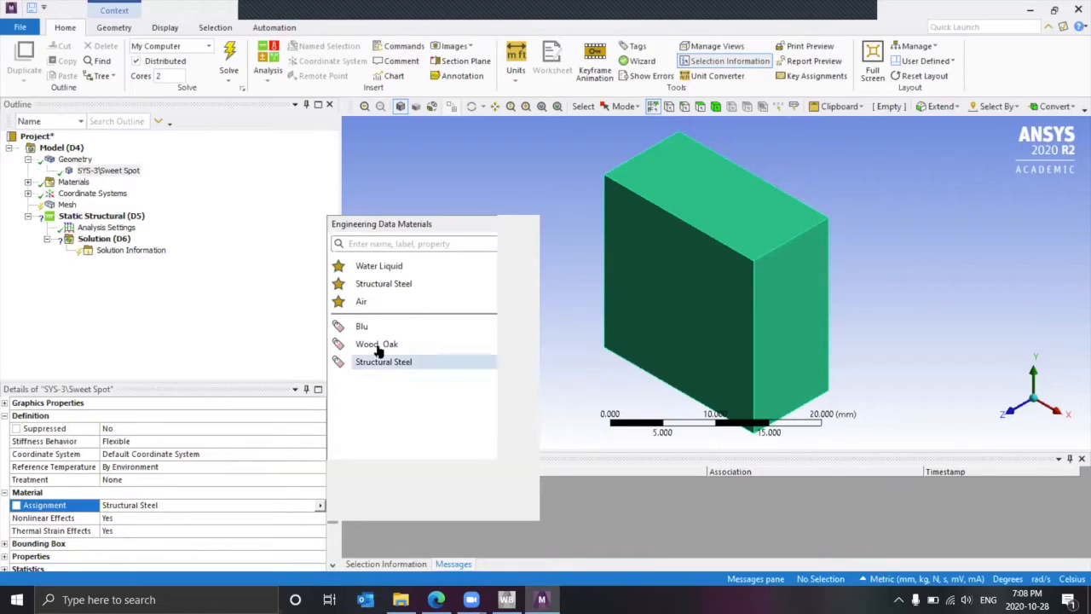
{"action": "left_click", "coordinate": [377, 344]}
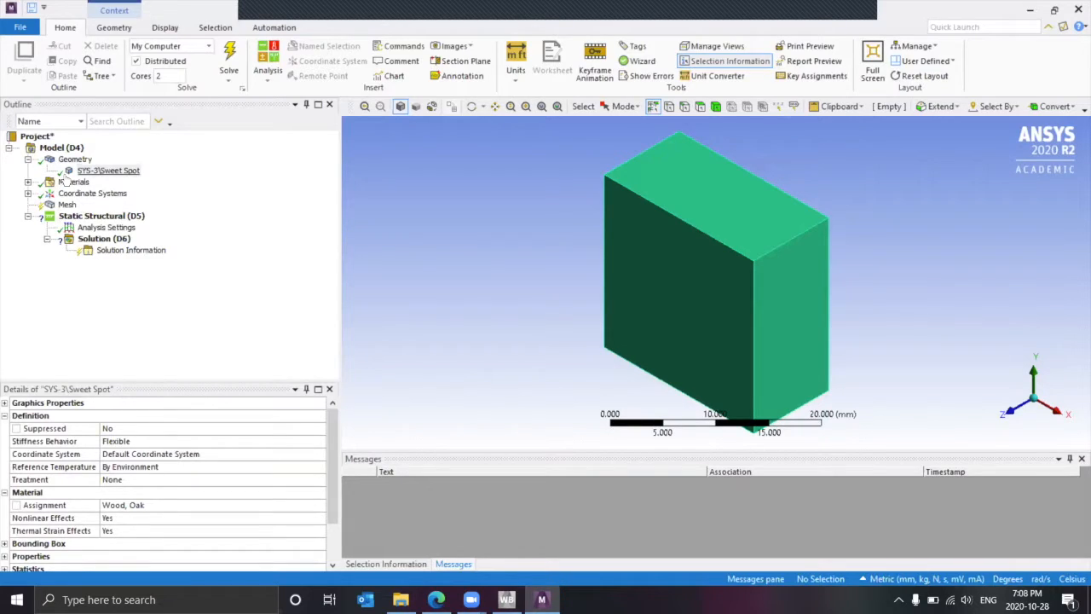
{"action": "left_click", "coordinate": [29, 160]}
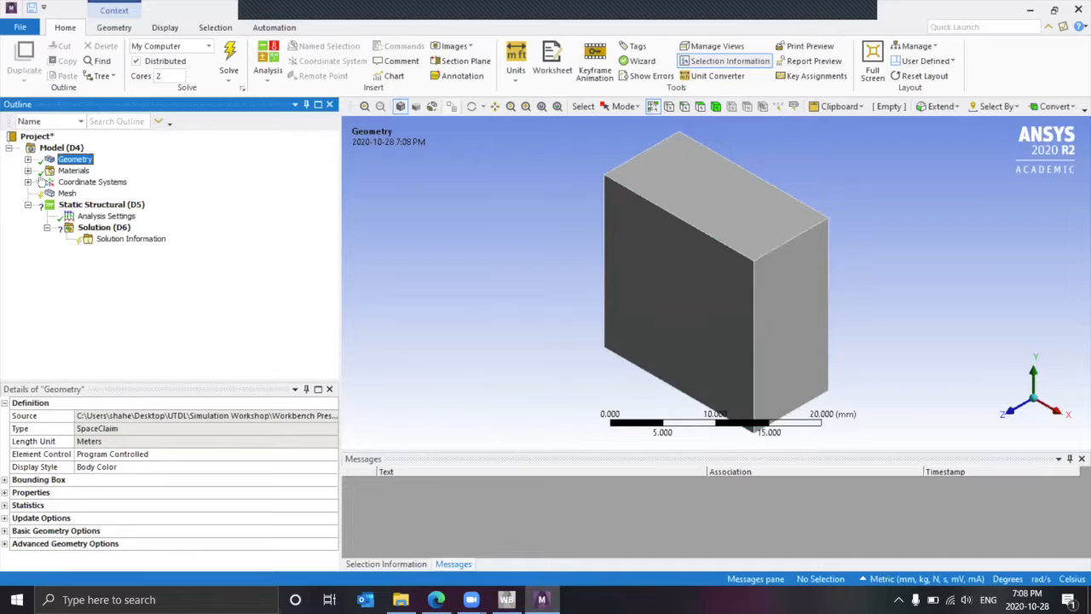
- Review the model's available materials and the definition of the Global Coordinate System
{"action": "left_click", "coordinate": [28, 171]}
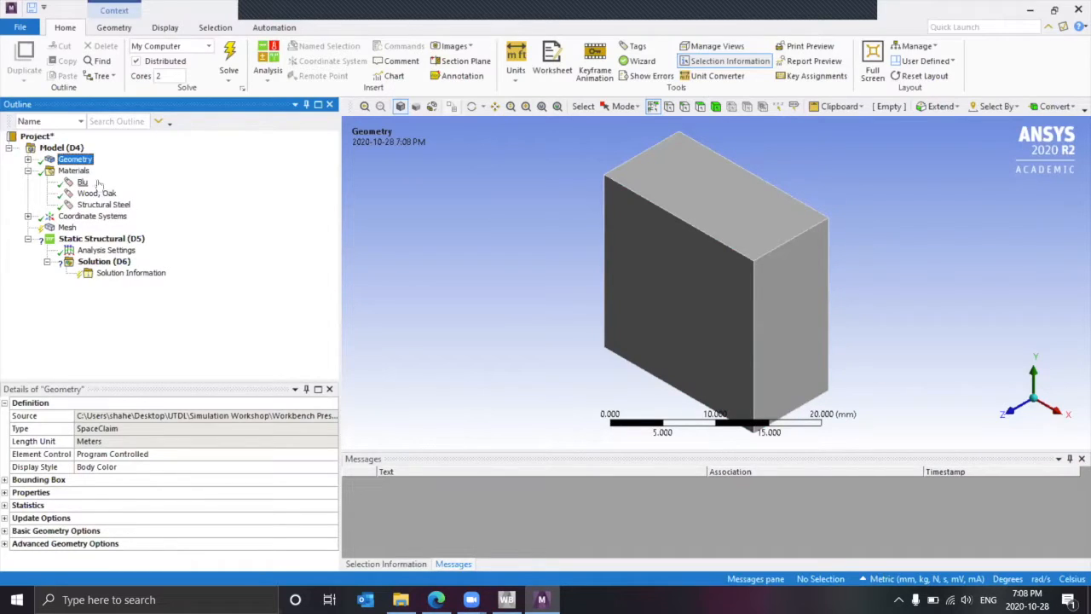
{"action": "left_click", "coordinate": [28, 170]}
{"action": "left_click", "coordinate": [29, 183]}
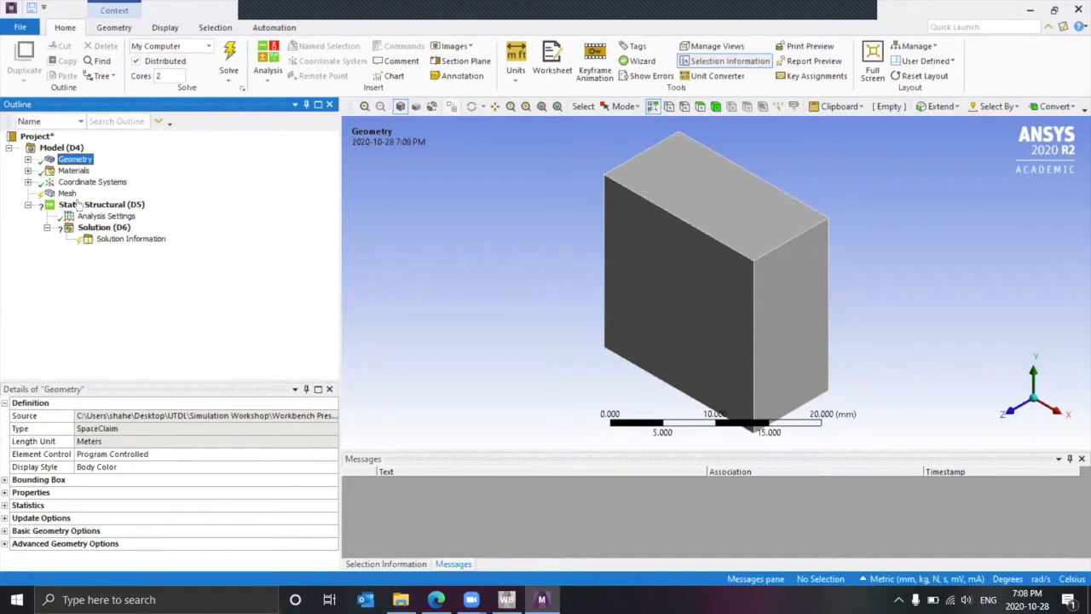
{"action": "left_click", "coordinate": [100, 195]}
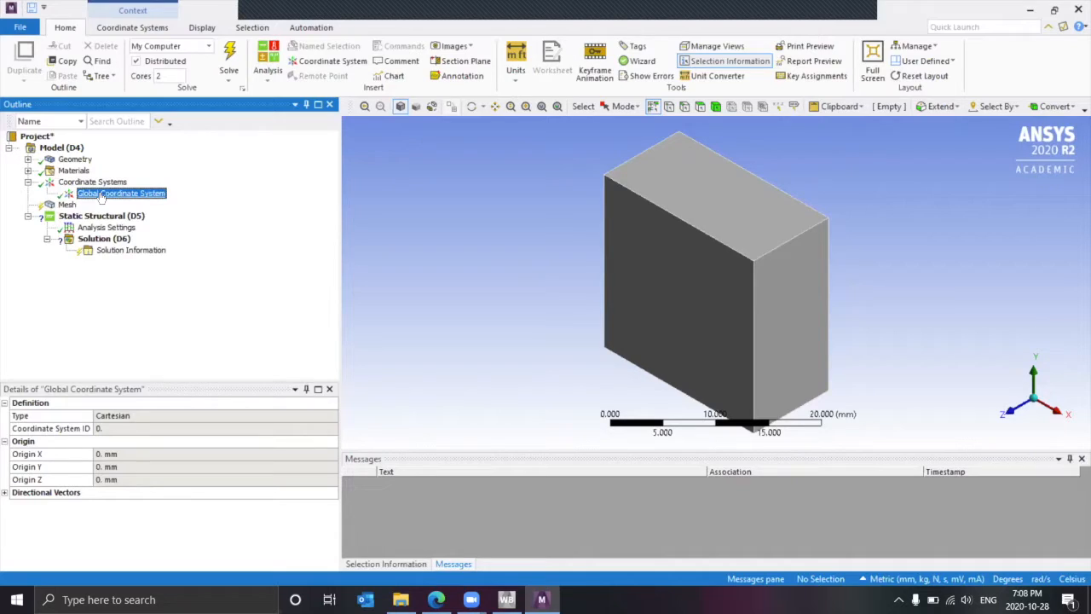
{"action": "left_click", "coordinate": [28, 182]}
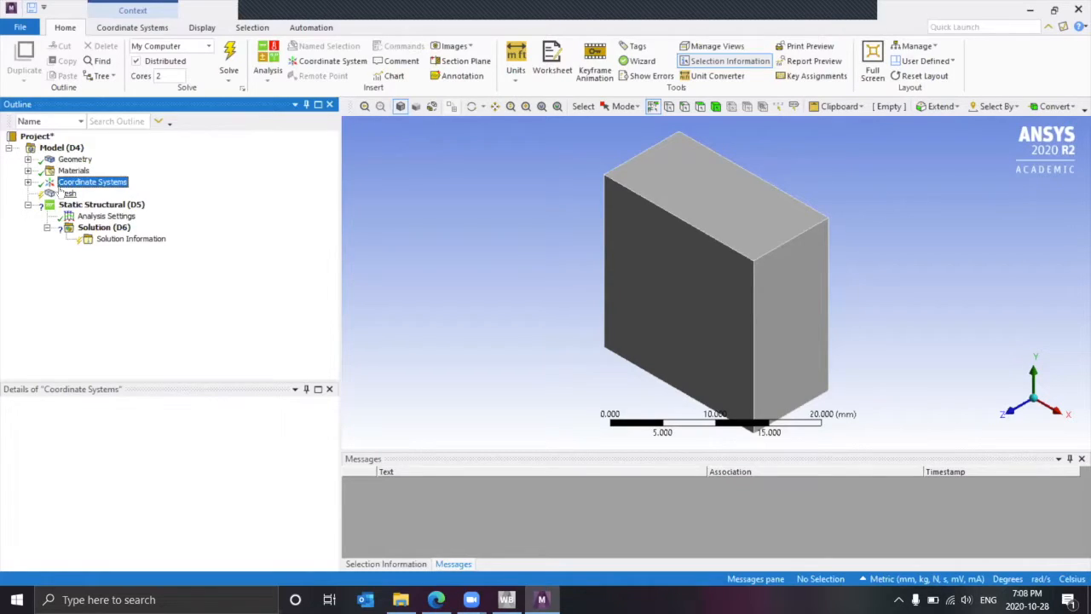
- Insert a mesh Sizing control and scope it to the Sweet Spot body
{"action": "left_click", "coordinate": [62, 192]}
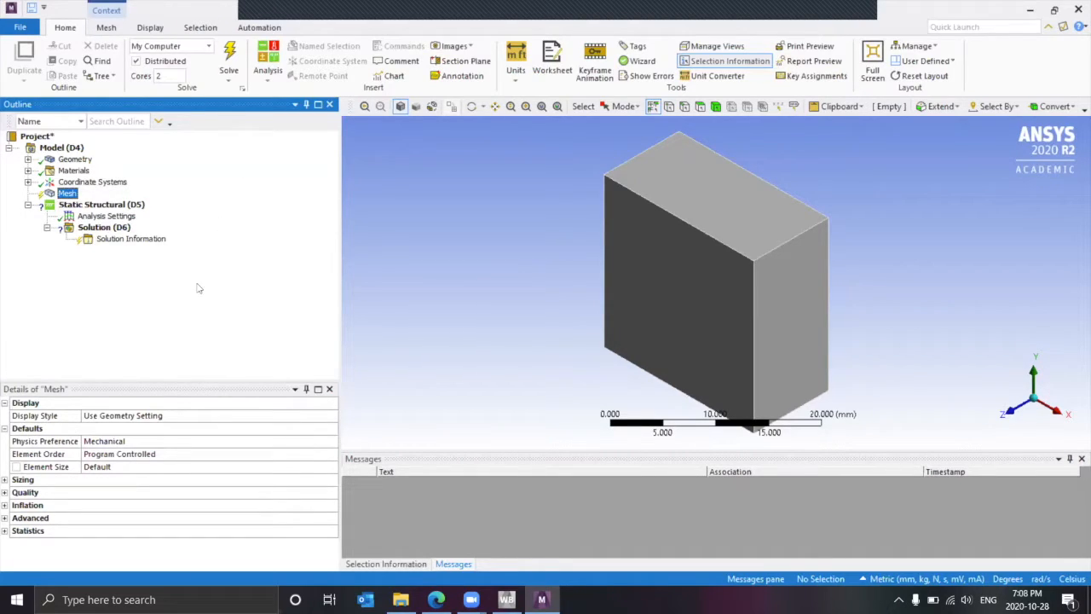
{"action": "right_click", "coordinate": [75, 197]}
{"action": "mouse_move", "coordinate": [114, 210]}
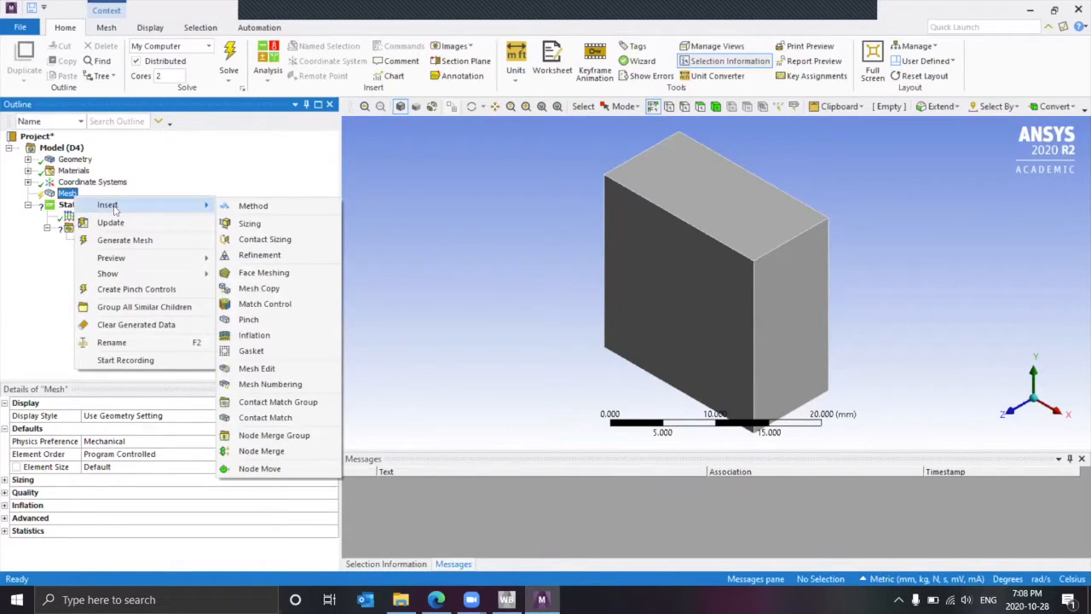
{"action": "left_click", "coordinate": [249, 223]}
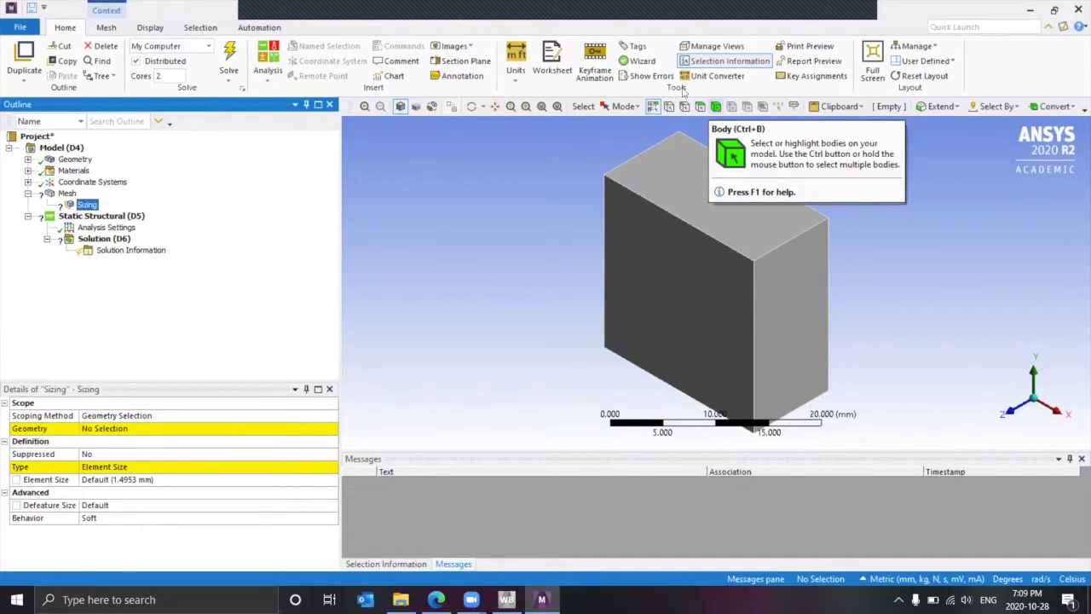
{"action": "left_click", "coordinate": [717, 109]}
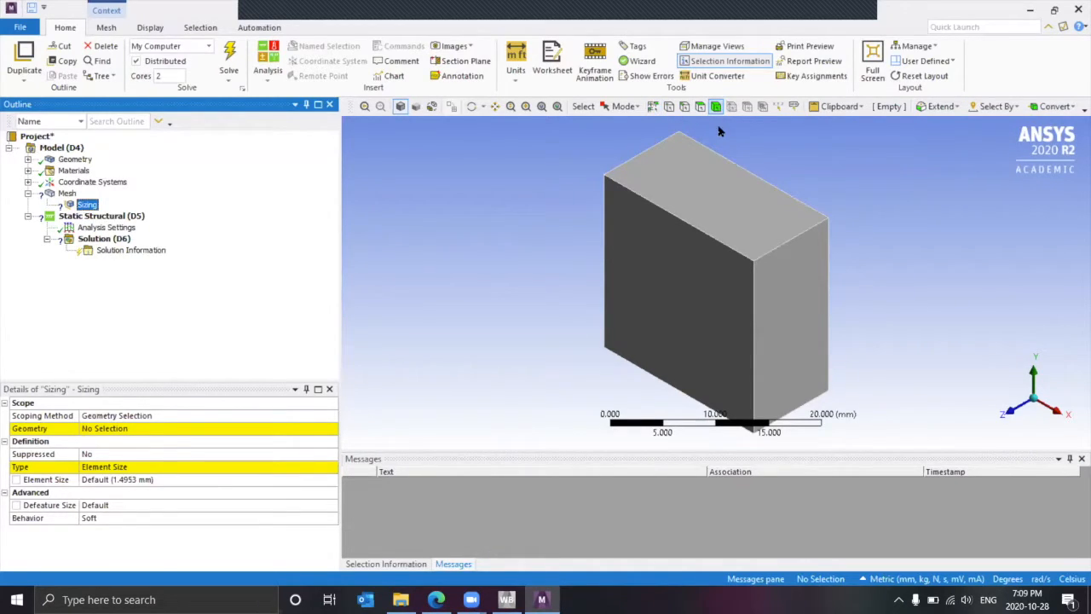
{"action": "left_click", "coordinate": [709, 237]}
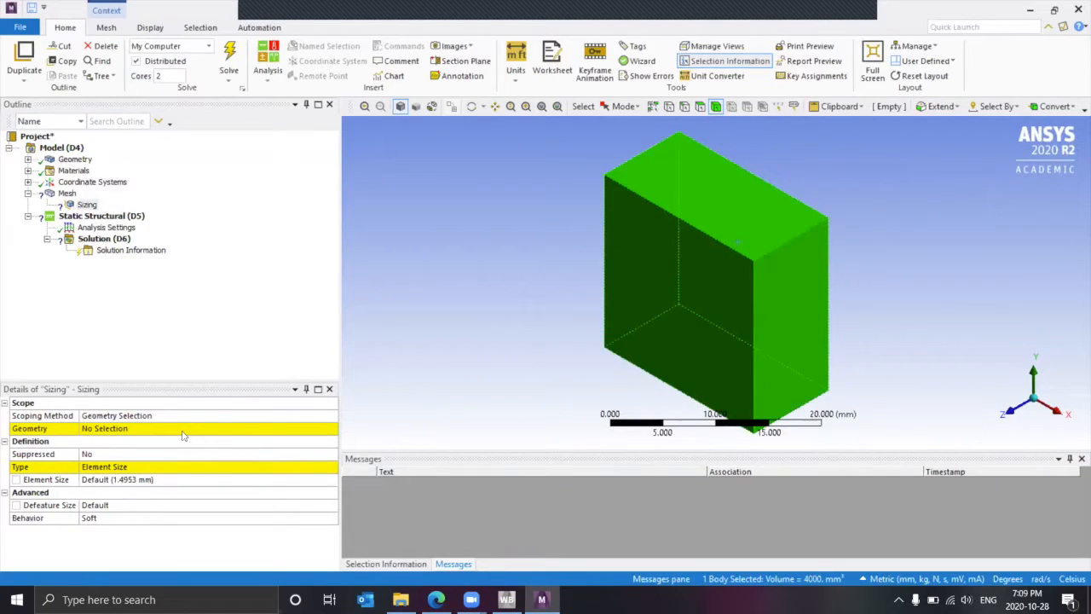
{"action": "left_click", "coordinate": [182, 429]}
{"action": "left_click", "coordinate": [144, 433]}
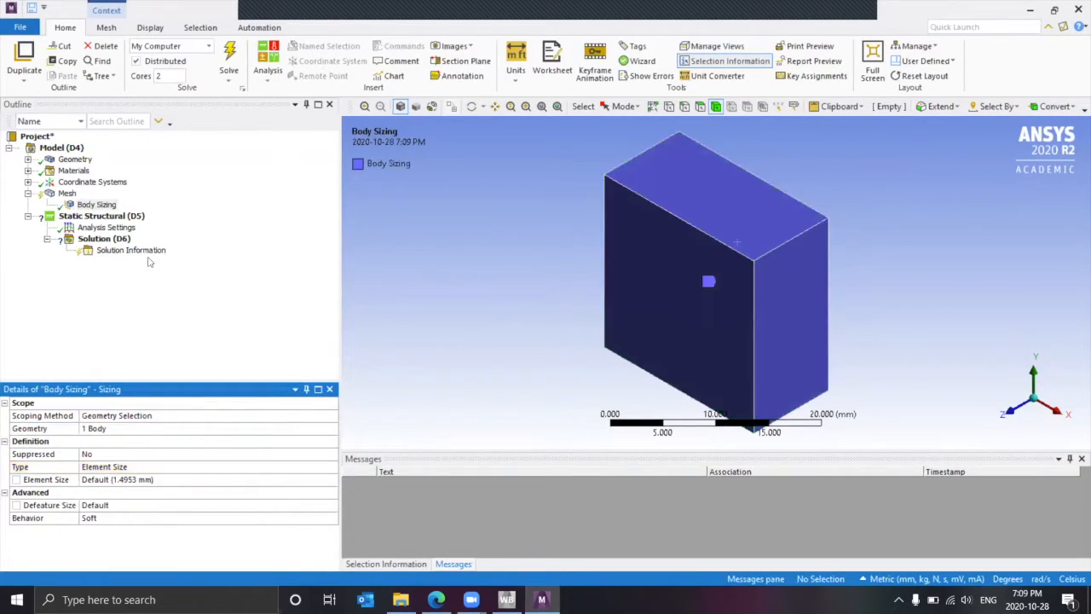
- Set the body sizing's element size to 2 mm
{"action": "left_click", "coordinate": [134, 479]}
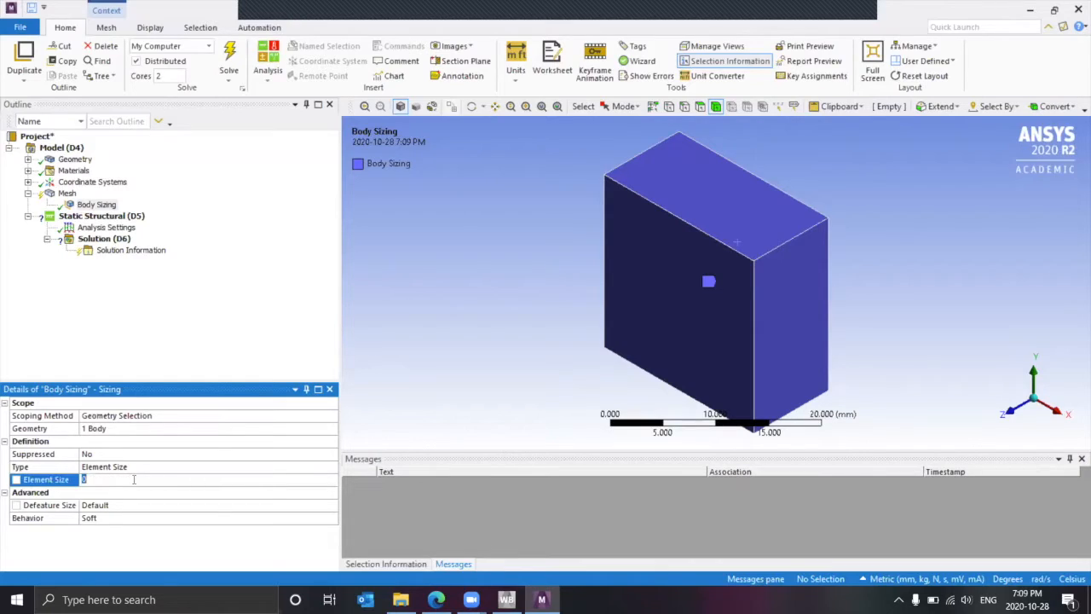
{"action": "type", "text": "2"}
{"action": "key", "text": "Return"}
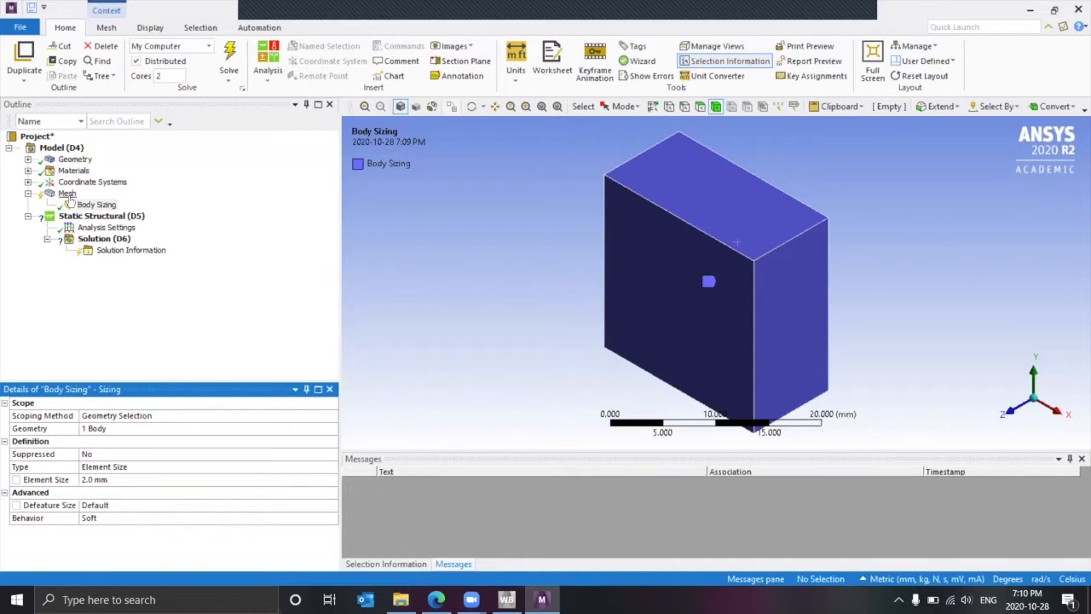
- Insert a mesh Method scoped to the Sweet Spot body, review the method choices and keep Automatic
{"action": "left_click", "coordinate": [68, 194]}
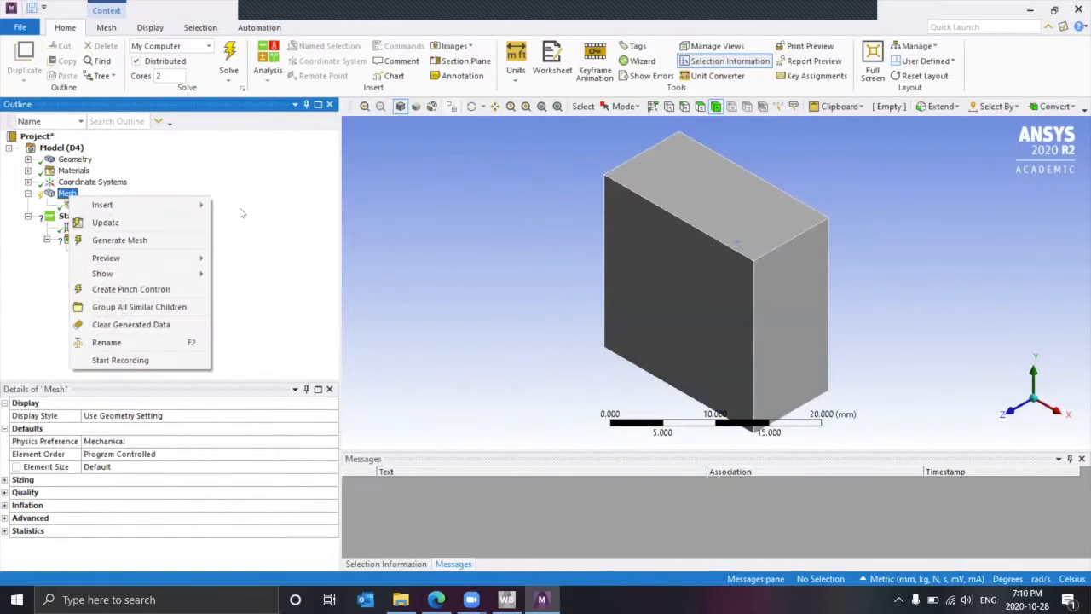
{"action": "mouse_move", "coordinate": [195, 211]}
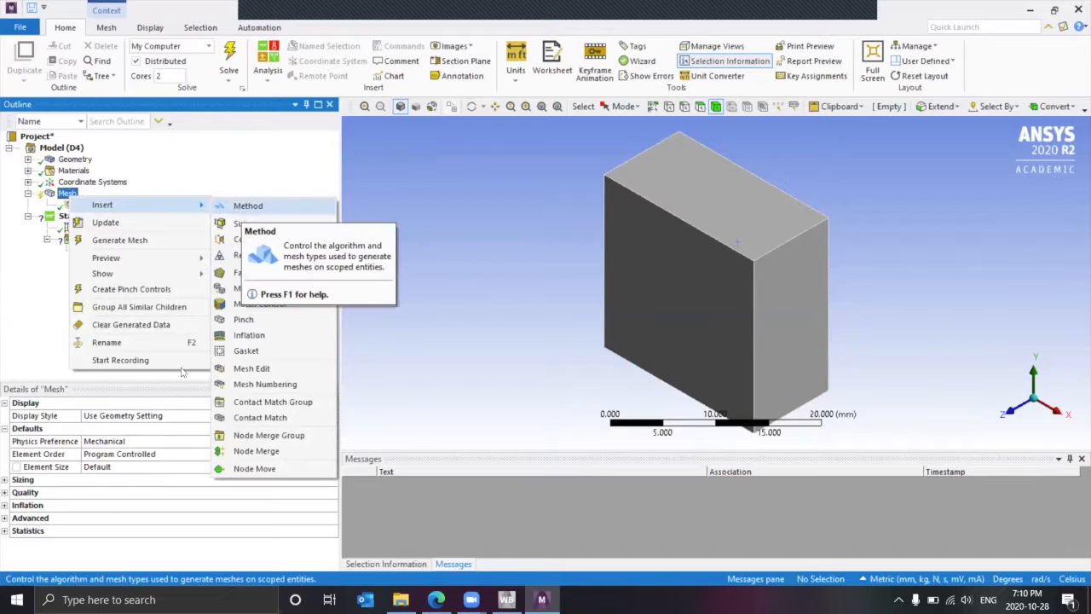
{"action": "left_click", "coordinate": [243, 208]}
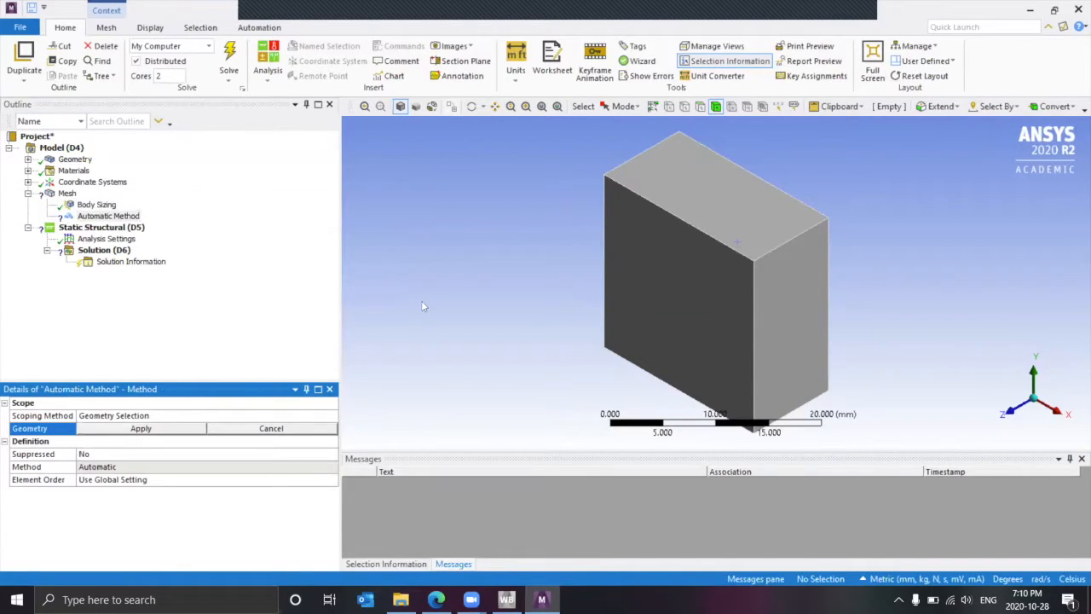
{"action": "left_click", "coordinate": [141, 427]}
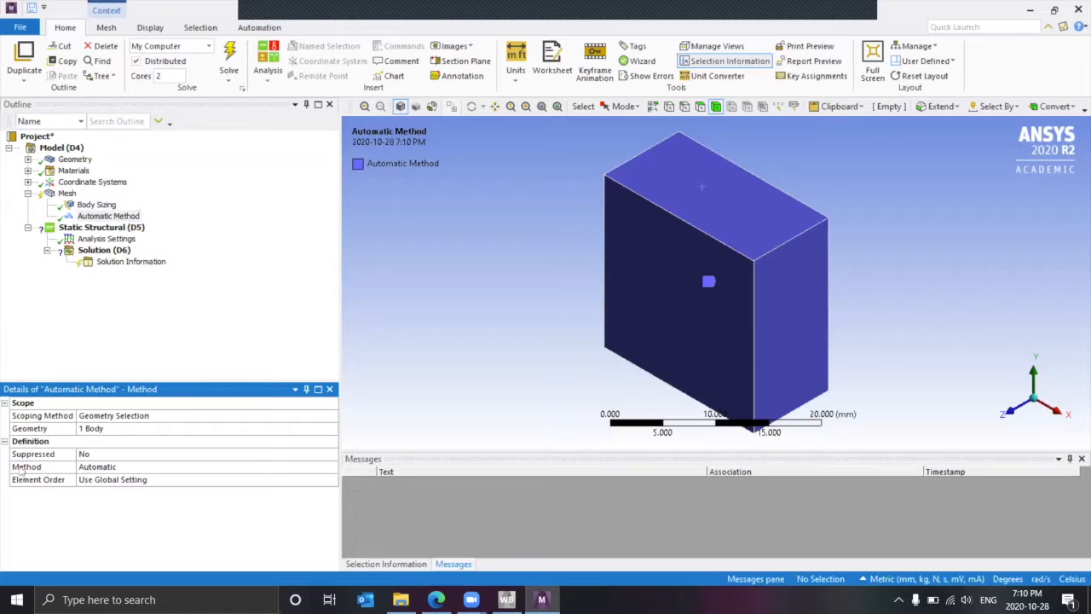
{"action": "left_click", "coordinate": [320, 469]}
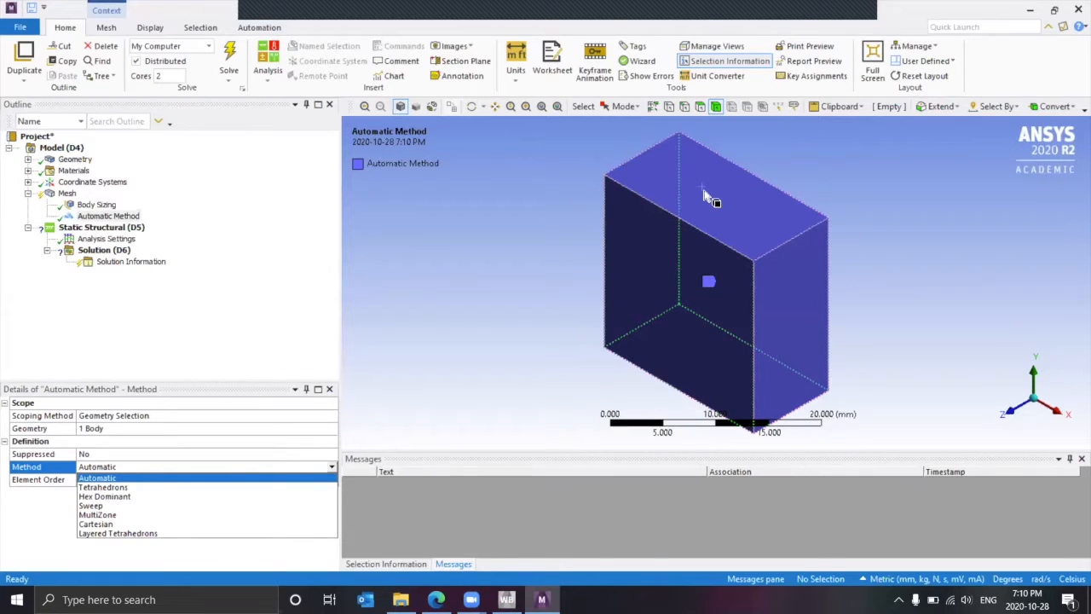
{"action": "left_click", "coordinate": [121, 286]}
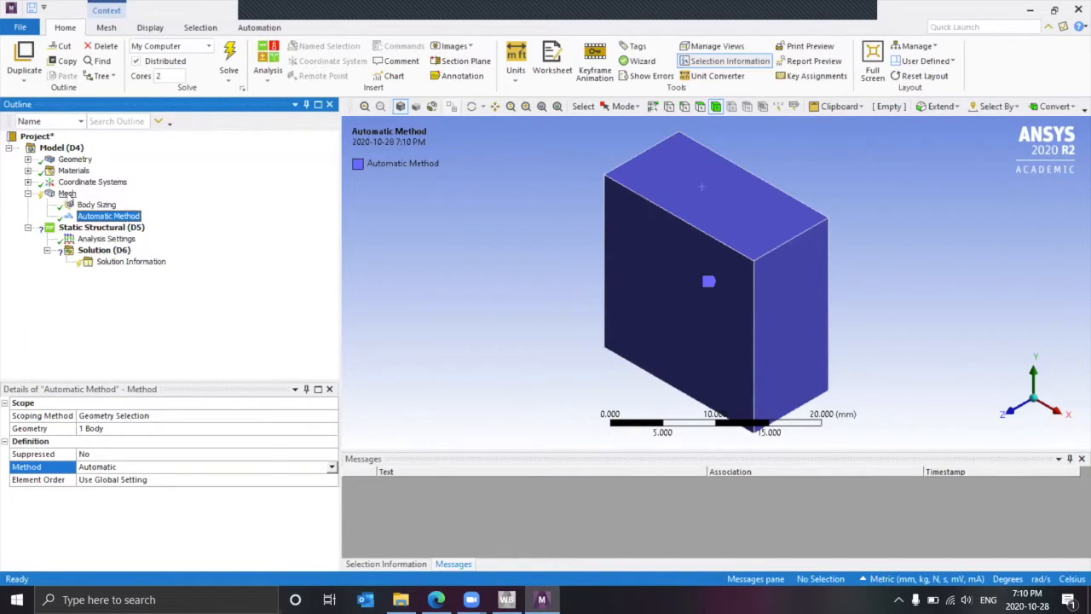
- Generate the mesh for the Sweet Spot body and inspect its elements up close
{"action": "right_click", "coordinate": [68, 196]}
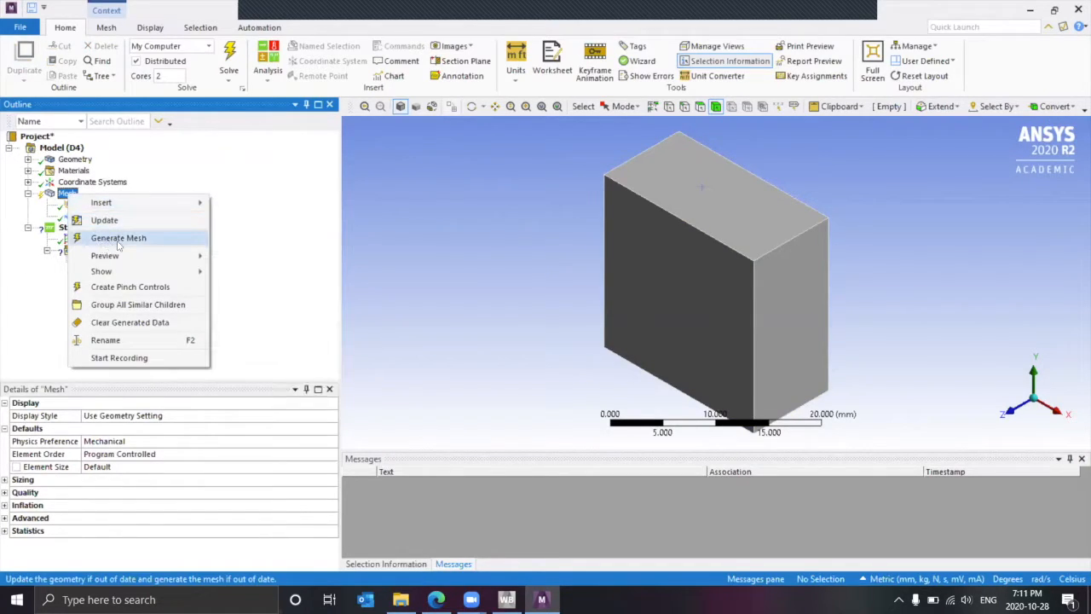
{"action": "left_click", "coordinate": [119, 245]}
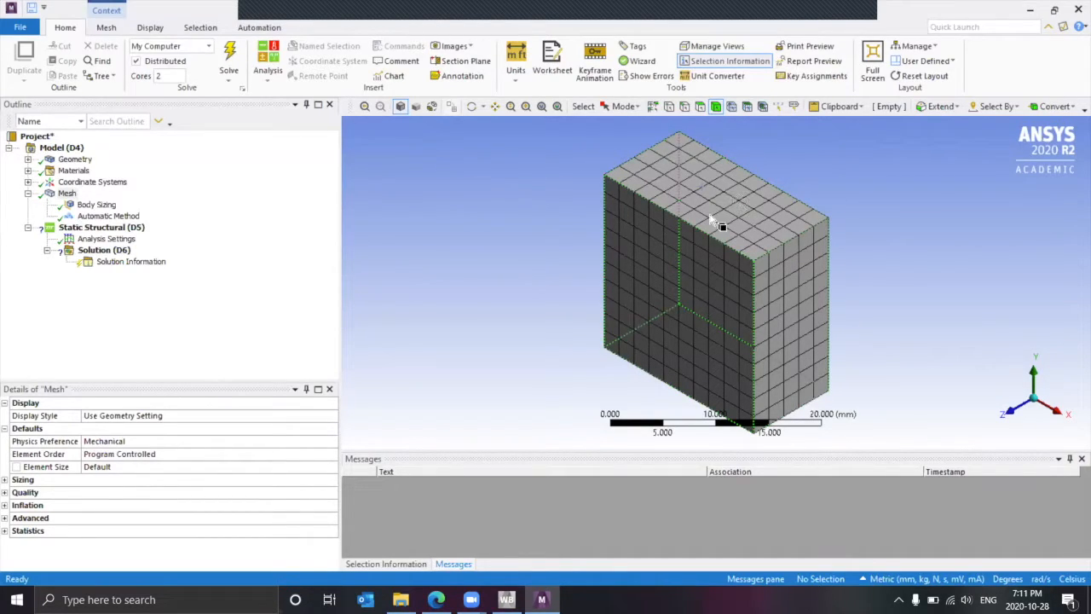
{"action": "scroll", "coordinate": [789, 162], "scroll_direction": "down", "scroll_amount": 5}
{"action": "scroll", "coordinate": [780, 192], "scroll_direction": "up", "scroll_amount": 10}
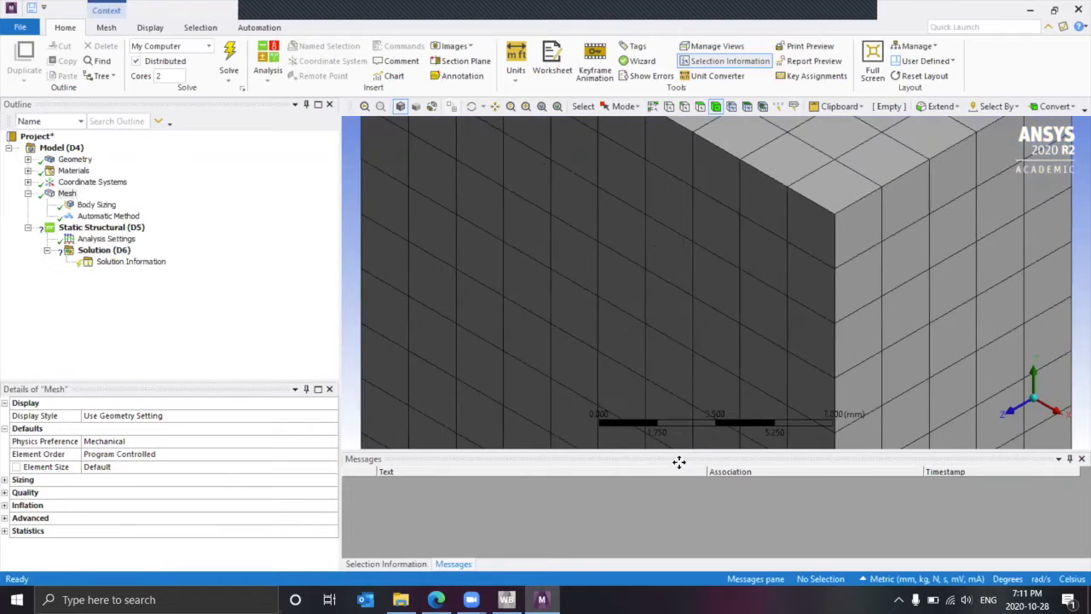
- Insert a Fixed Support under the Static Structural analysis
{"action": "middle_click_drag", "start_coordinate": [680, 435], "coordinate": [691, 298]}
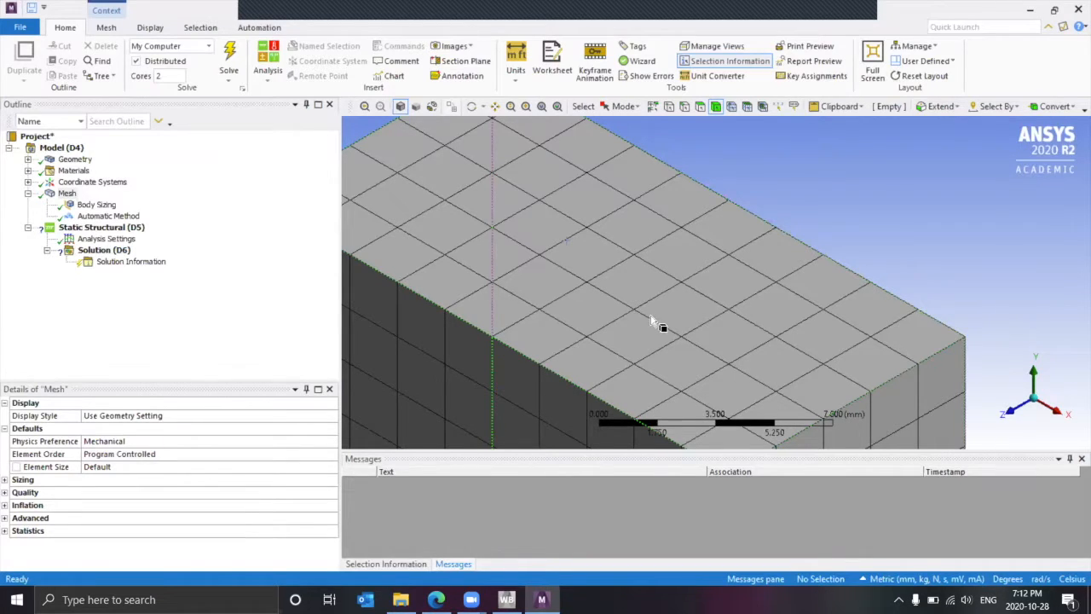
{"action": "scroll", "coordinate": [651, 320], "scroll_direction": "down", "scroll_amount": 5}
{"action": "middle_click_drag", "start_coordinate": [656, 321], "coordinate": [585, 232], "text": "ctrl"}
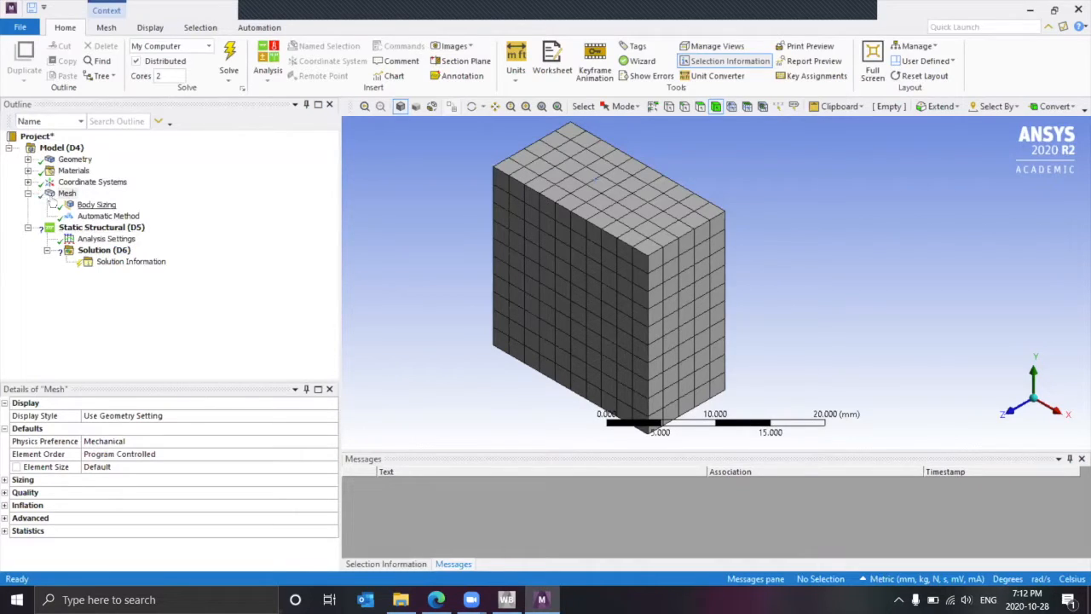
{"action": "left_click", "coordinate": [101, 229]}
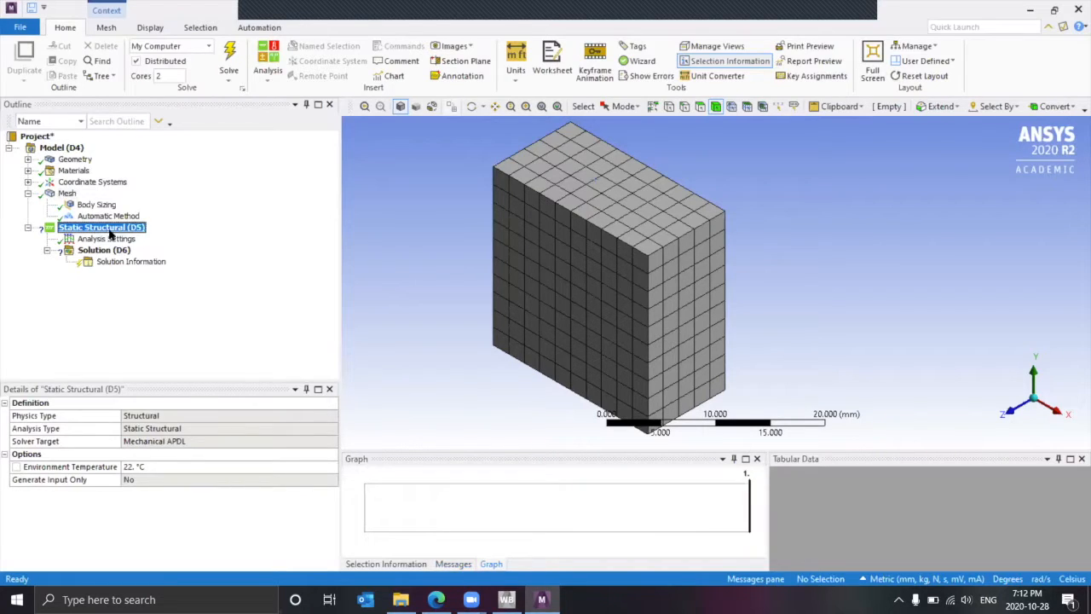
{"action": "right_click", "coordinate": [110, 233]}
{"action": "mouse_move", "coordinate": [149, 238]}
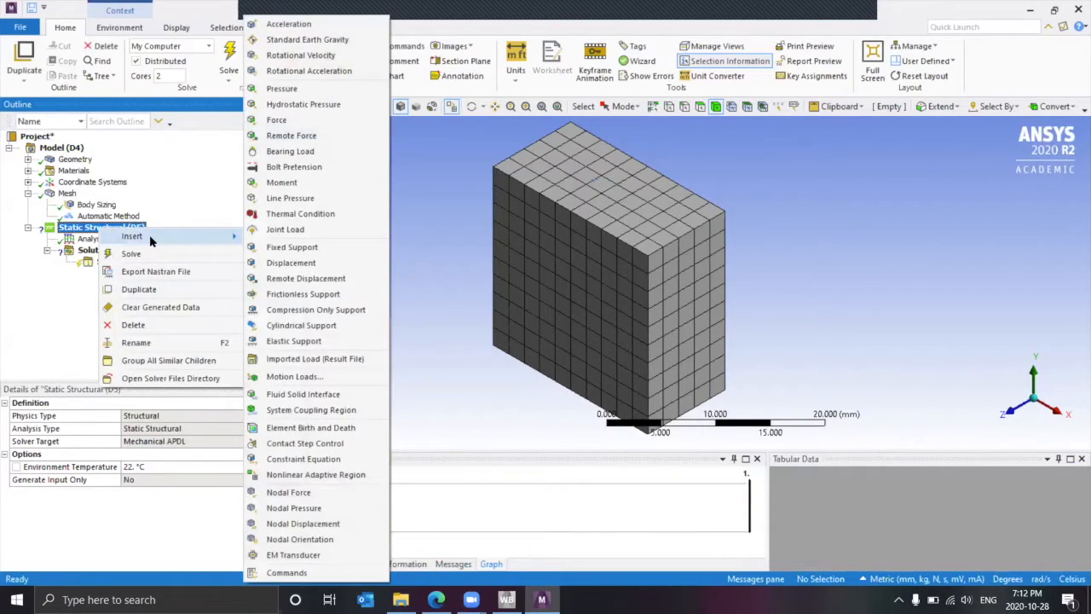
{"action": "left_click", "coordinate": [287, 249]}
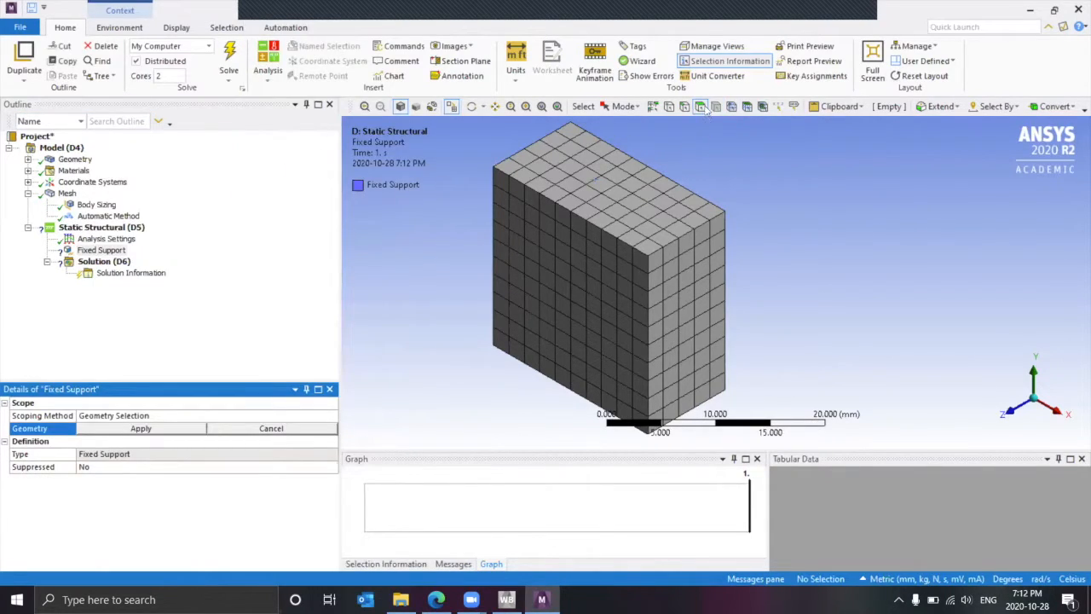
- Scope the fixed support to the four narrow side faces around the block, leaving both large faces free
{"action": "left_click", "coordinate": [699, 106]}
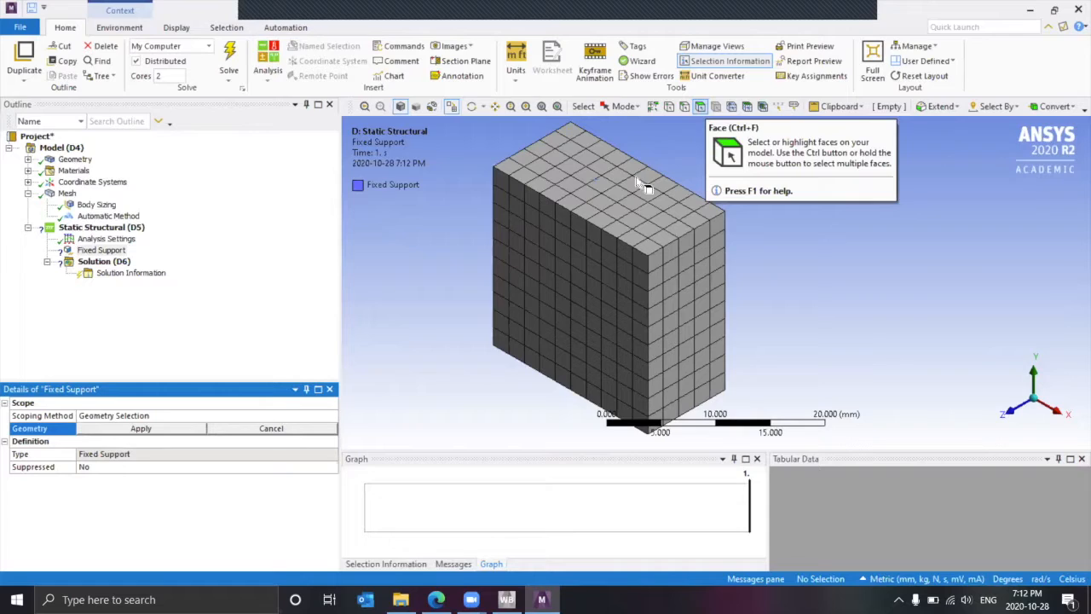
{"action": "left_click", "coordinate": [679, 273], "text": "ctrl"}
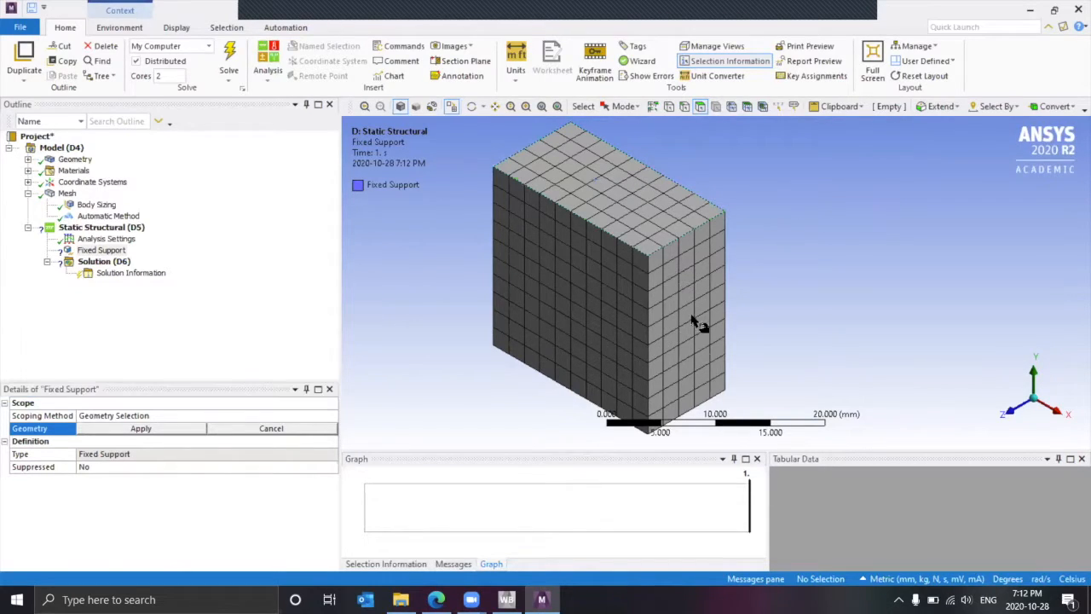
{"action": "middle_click_drag", "start_coordinate": [628, 280], "coordinate": [648, 370], "text": "ctrl"}
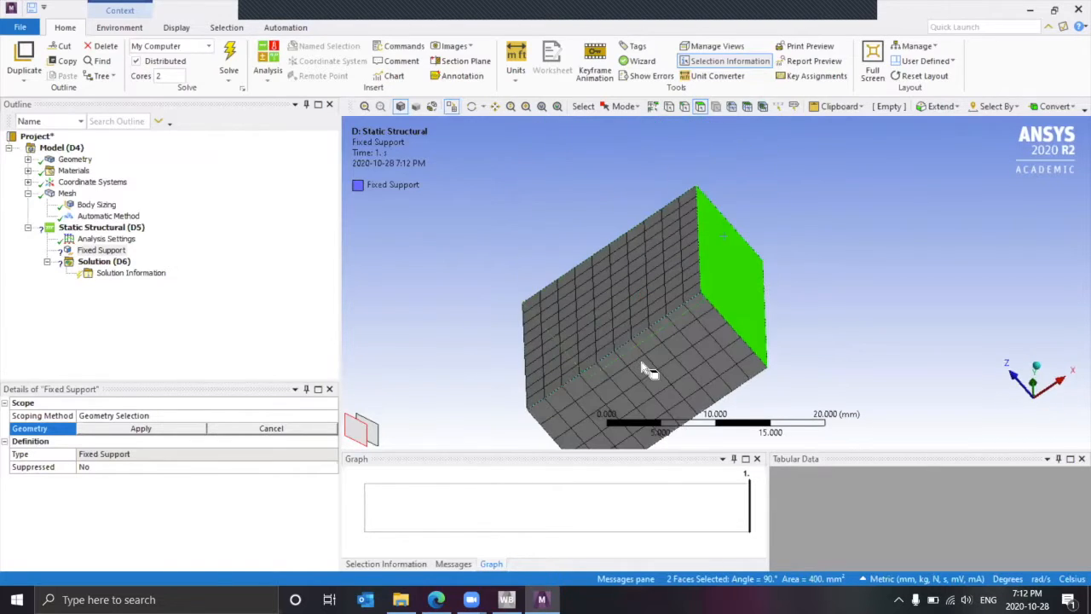
{"action": "left_click", "coordinate": [597, 383], "text": "ctrl"}
{"action": "middle_click_drag", "start_coordinate": [596, 382], "coordinate": [1014, 381]}
{"action": "left_click", "coordinate": [594, 375], "text": "ctrl"}
{"action": "middle_click_drag", "start_coordinate": [1010, 379], "coordinate": [680, 284]}
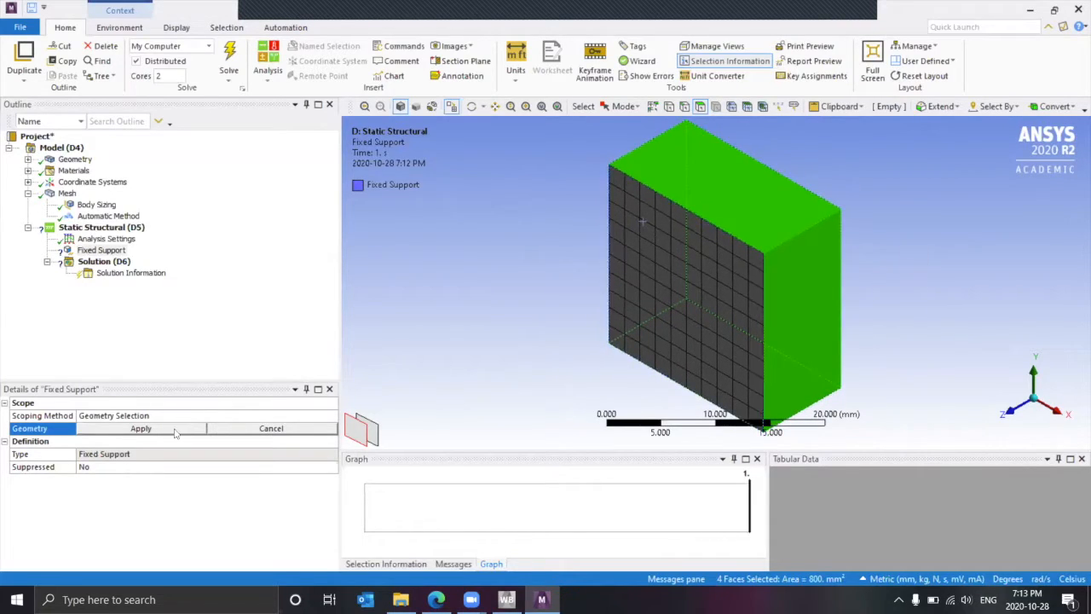
{"action": "left_click", "coordinate": [140, 428]}
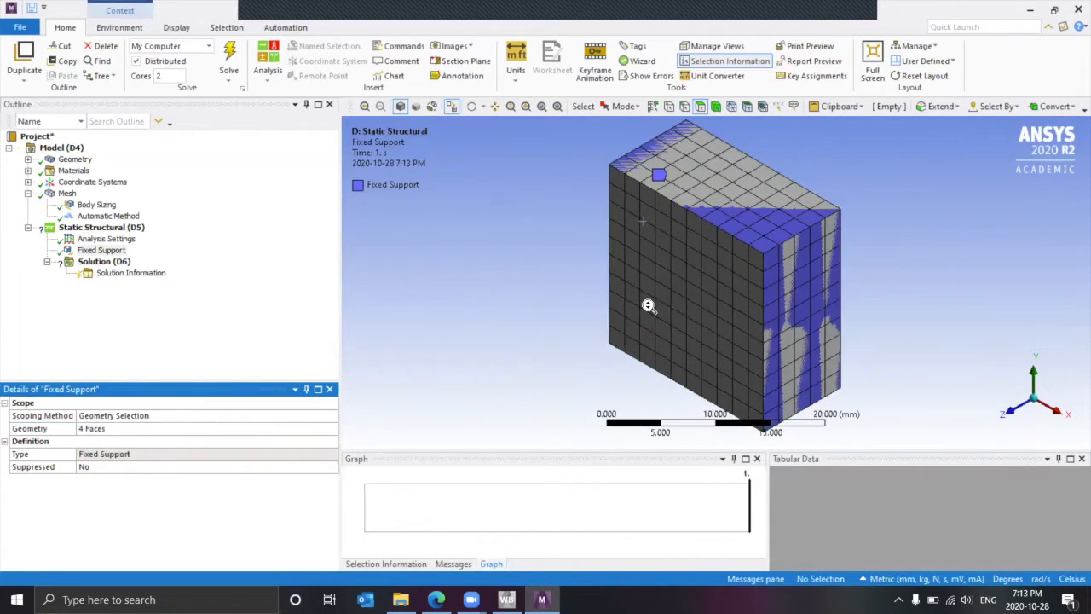
{"action": "middle_click_drag", "start_coordinate": [648, 313], "coordinate": [575, 292]}
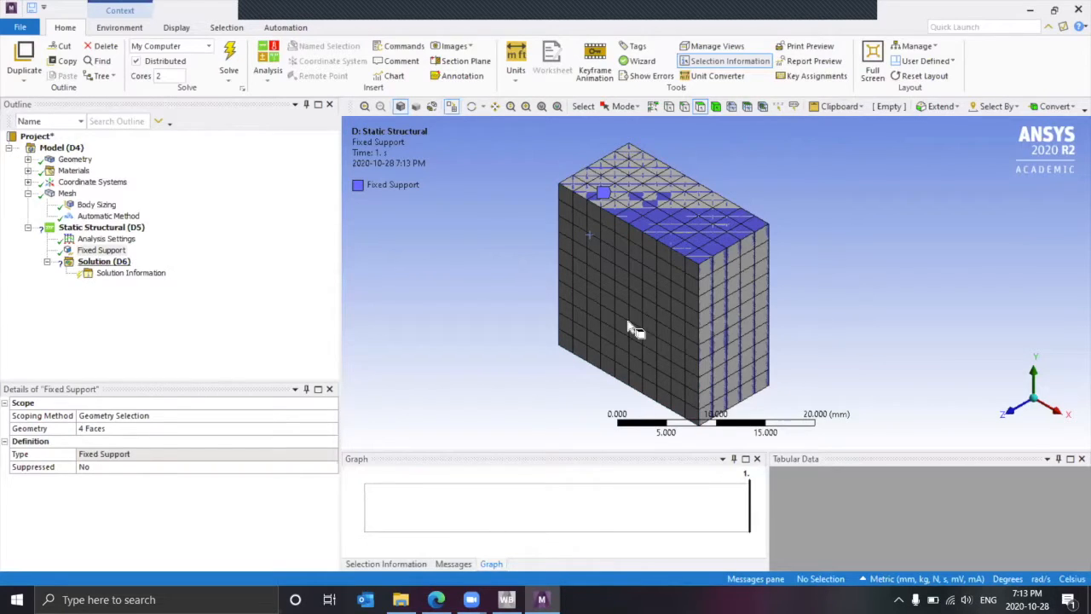
- Insert a Pressure load under Static Structural and select the block's large front face as its geometry
{"action": "right_click", "coordinate": [145, 234]}
{"action": "mouse_move", "coordinate": [225, 239]}
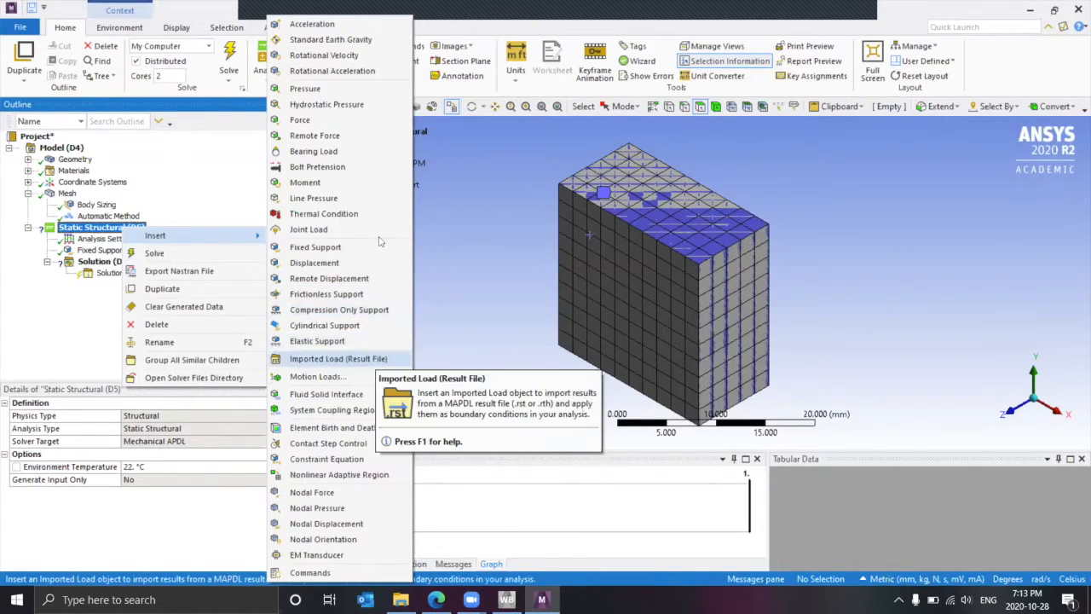
{"action": "left_click", "coordinate": [333, 91]}
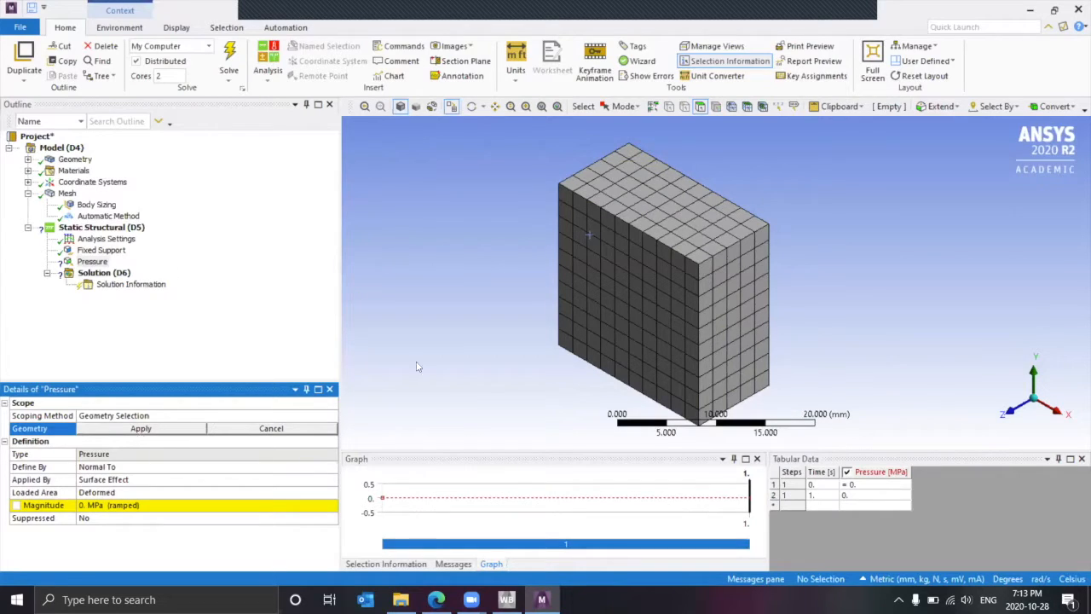
{"action": "left_click", "coordinate": [638, 288]}
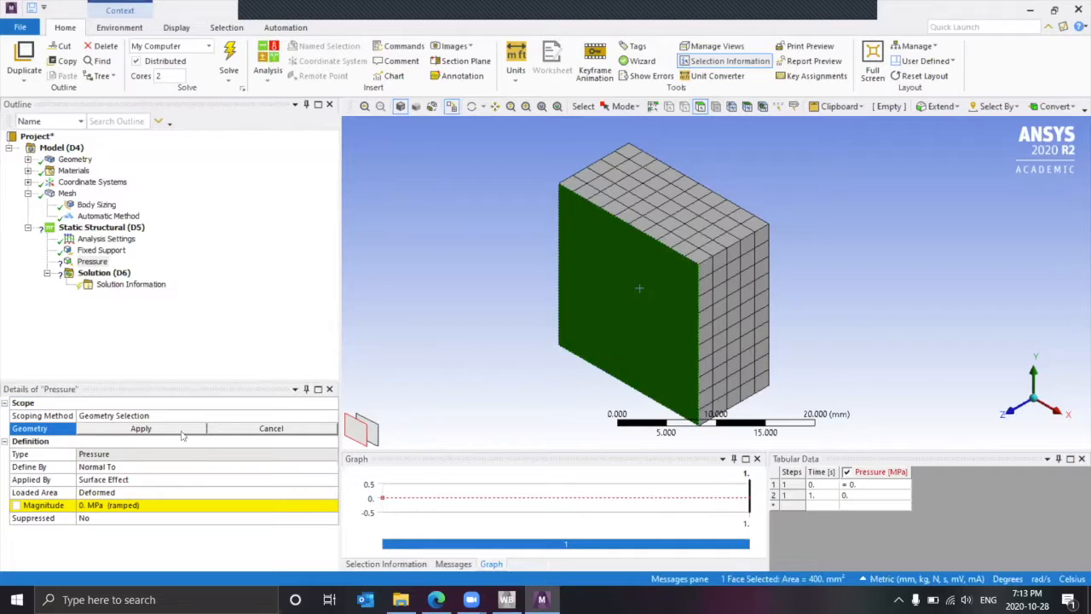
- Apply the face selection, set the pressure magnitude to 100 MPa, and view the loaded face
{"action": "left_click", "coordinate": [110, 504]}
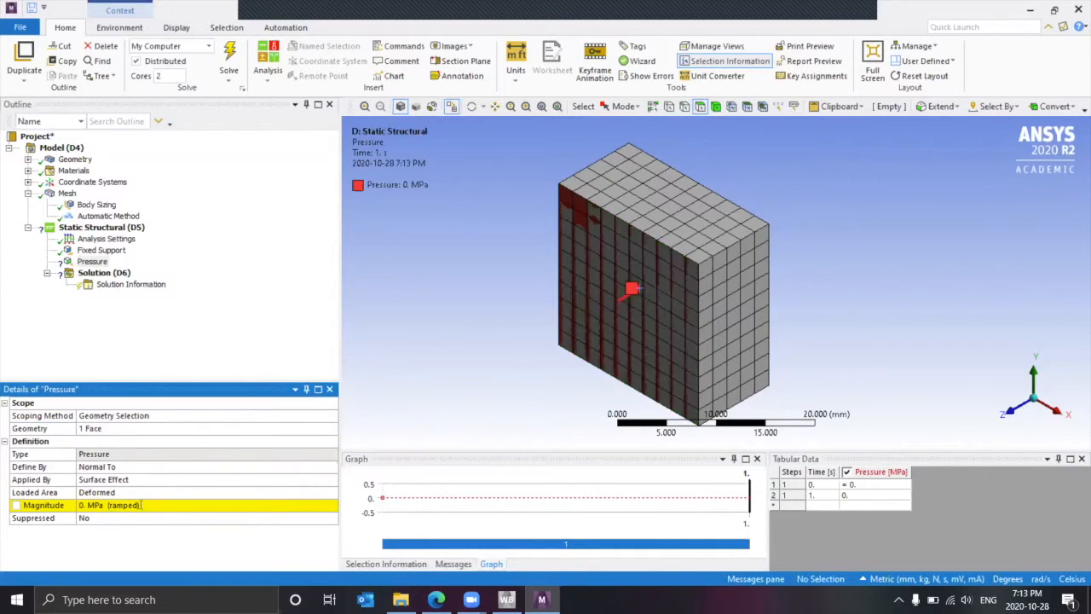
{"action": "left_click", "coordinate": [141, 504]}
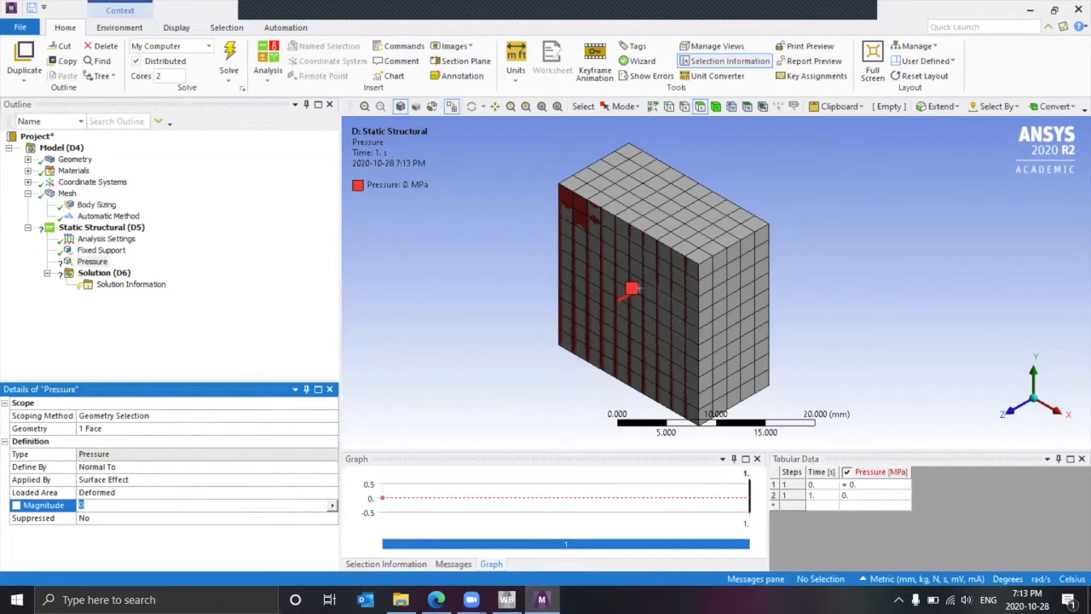
{"action": "type", "text": "100"}
{"action": "left_click", "coordinate": [167, 354]}
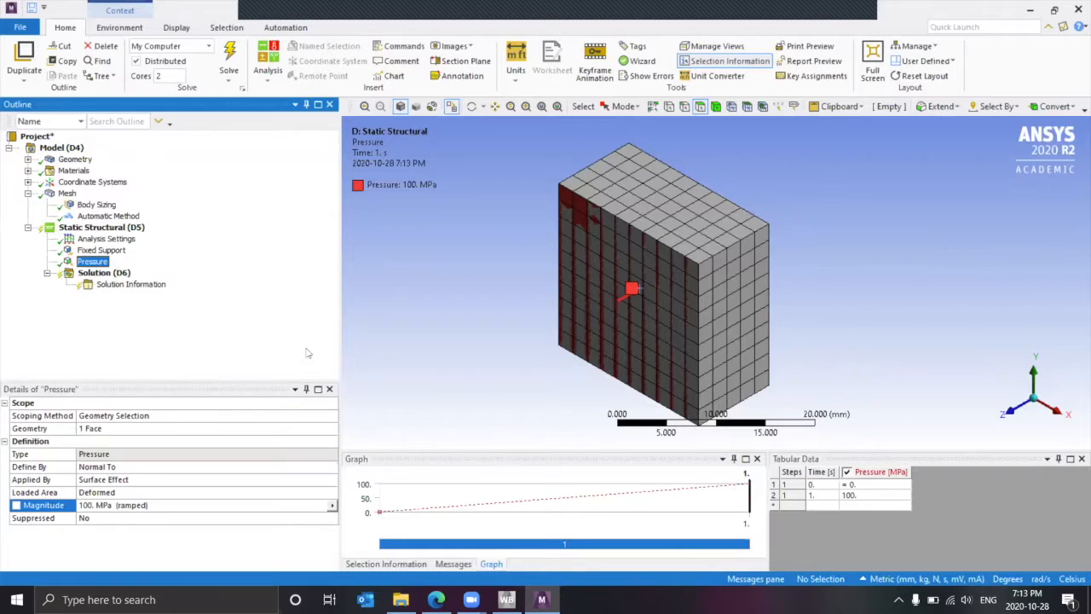
{"action": "left_click_drag", "start_coordinate": [449, 358], "coordinate": [554, 340]}
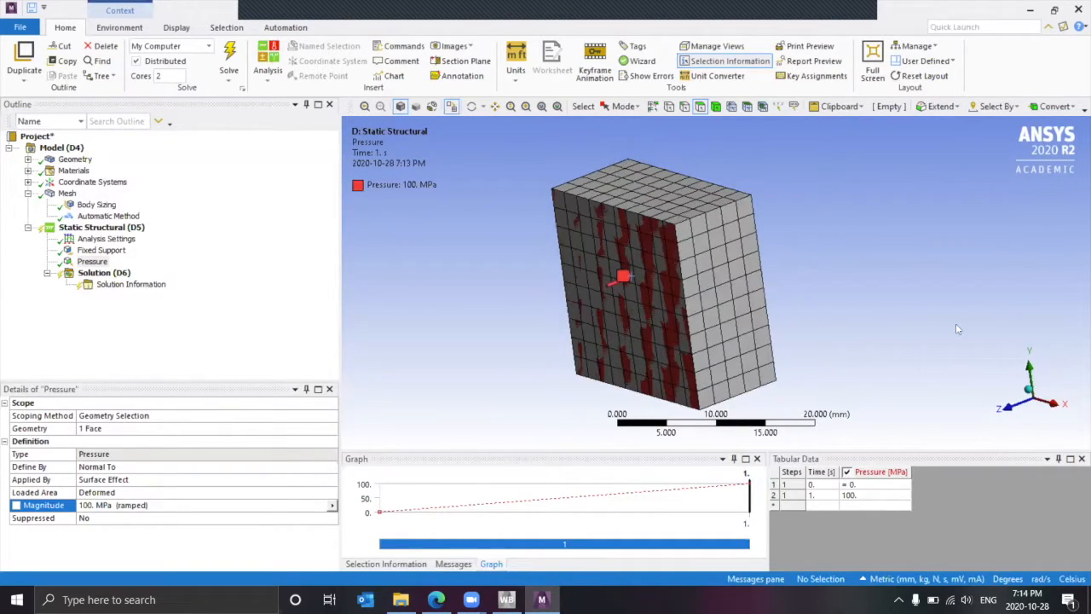
{"action": "left_click", "coordinate": [1029, 389]}
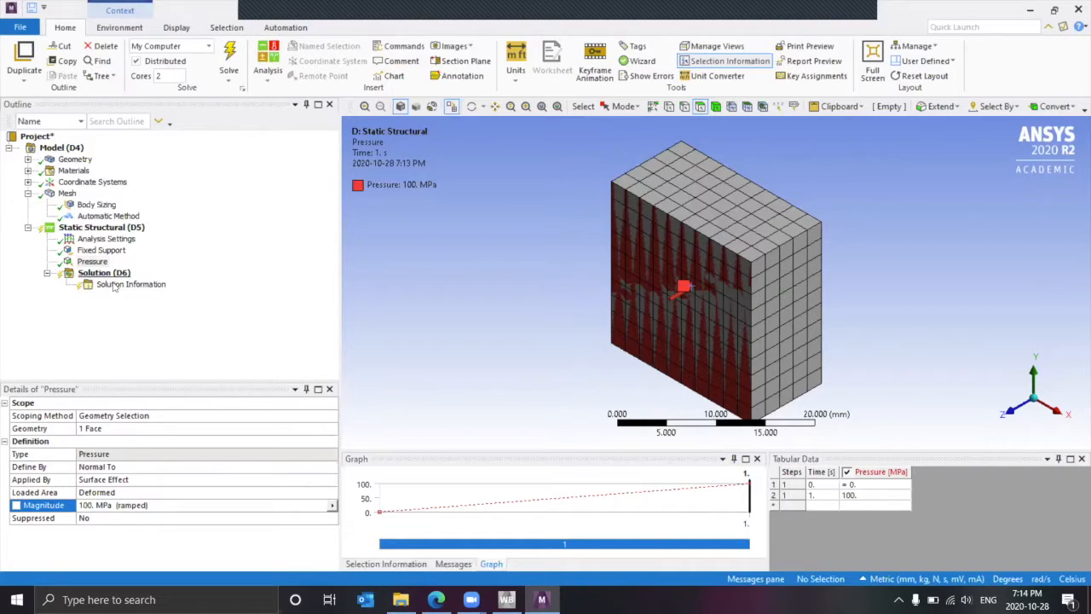
- Insert a Total Deformation result under the Solution
{"action": "right_click", "coordinate": [94, 273]}
{"action": "mouse_move", "coordinate": [196, 282]}
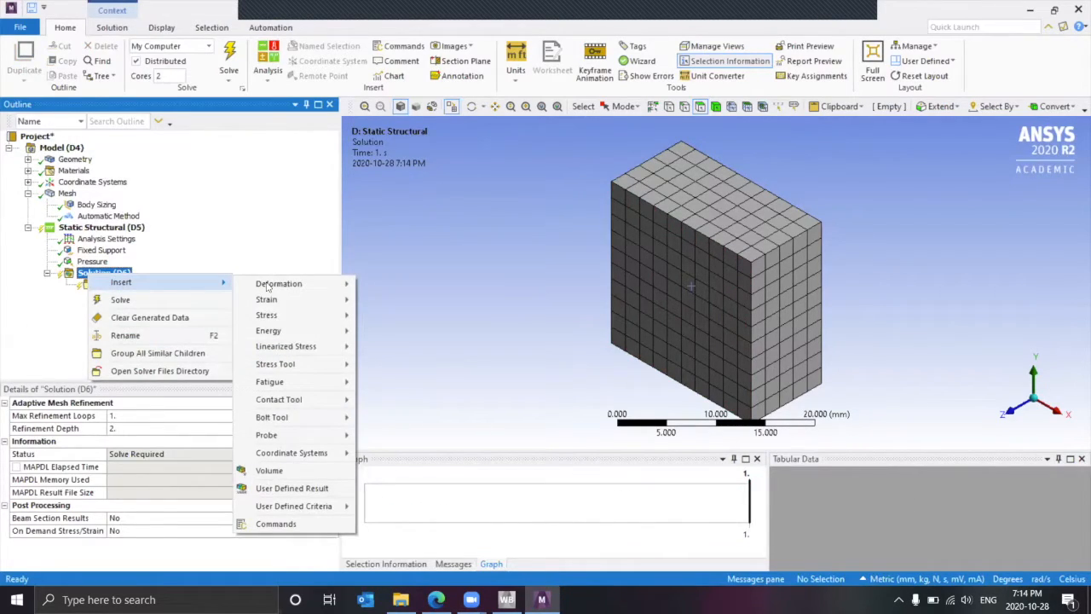
{"action": "mouse_move", "coordinate": [301, 286]}
{"action": "left_click", "coordinate": [383, 288]}
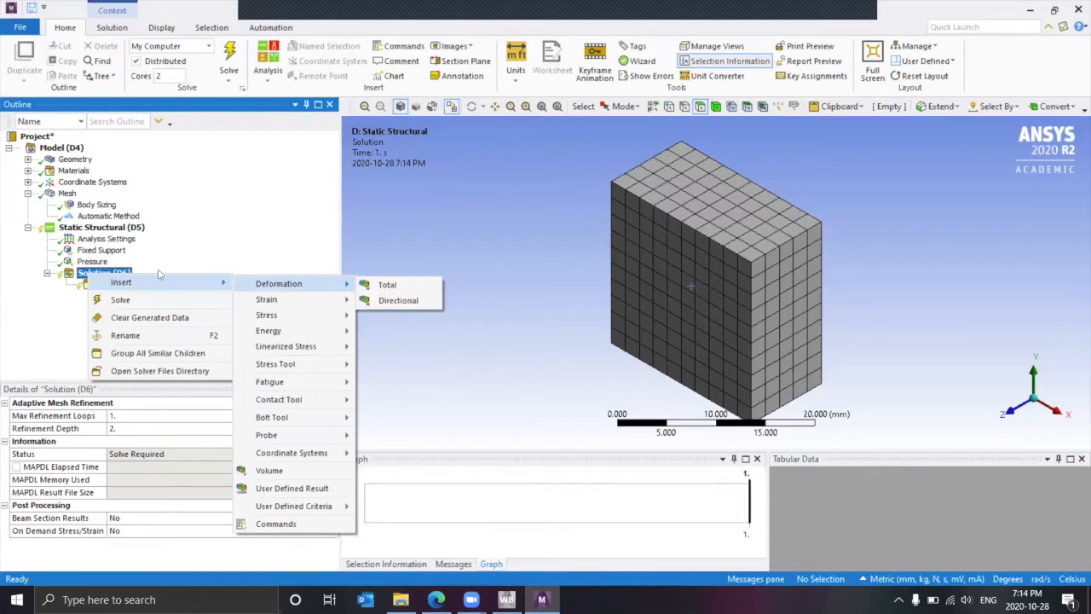
- Add Equivalent (von-Mises) Stress and Equivalent Elastic Strain results to the Solution, both covering all bodies
{"action": "right_click", "coordinate": [115, 274]}
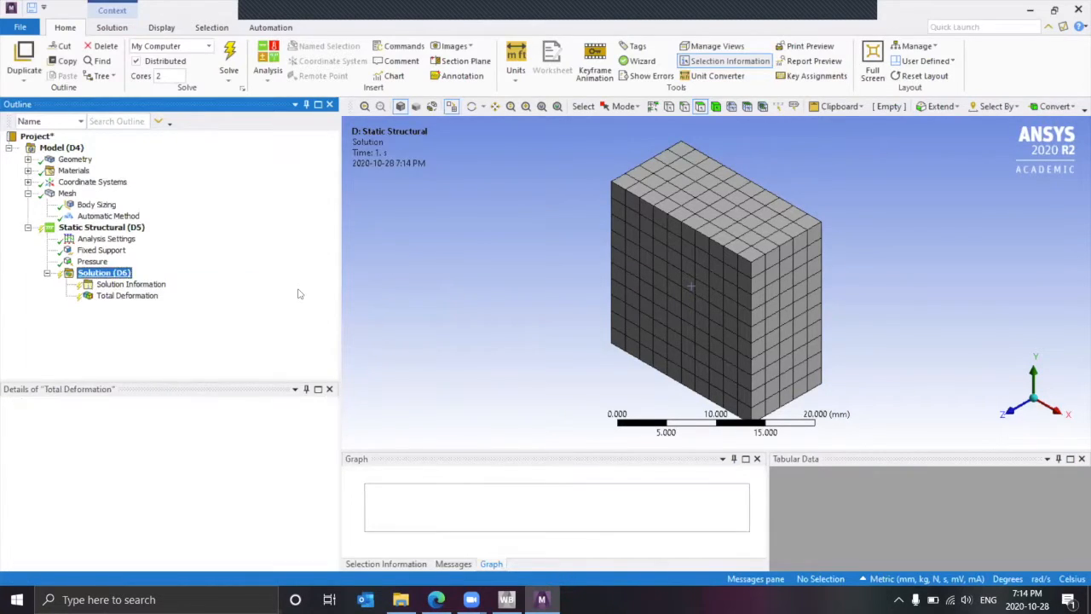
{"action": "mouse_move", "coordinate": [213, 281]}
{"action": "mouse_move", "coordinate": [311, 313]}
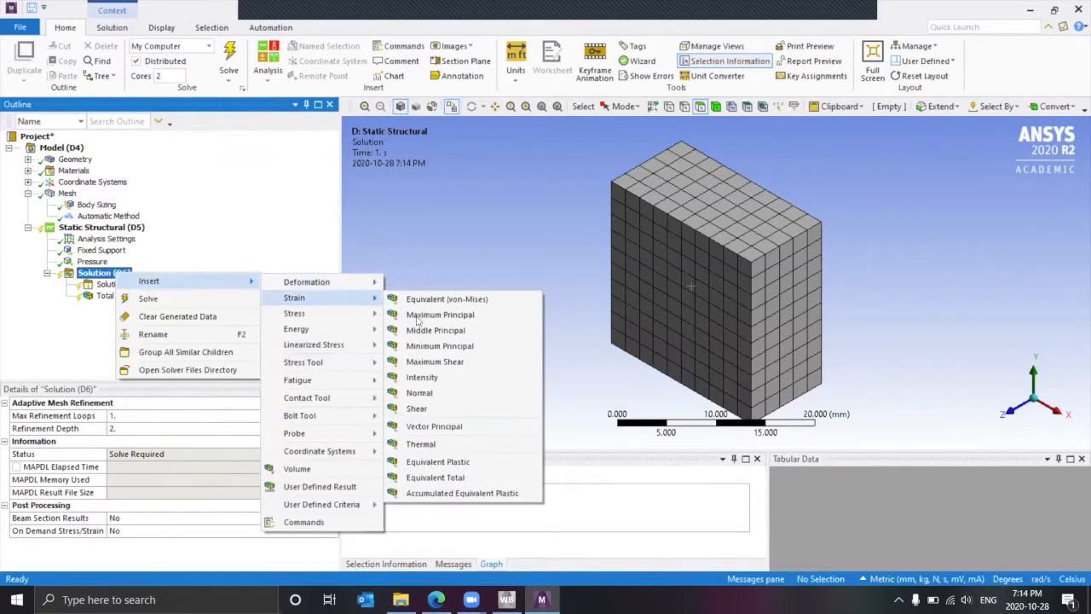
{"action": "left_click", "coordinate": [439, 314]}
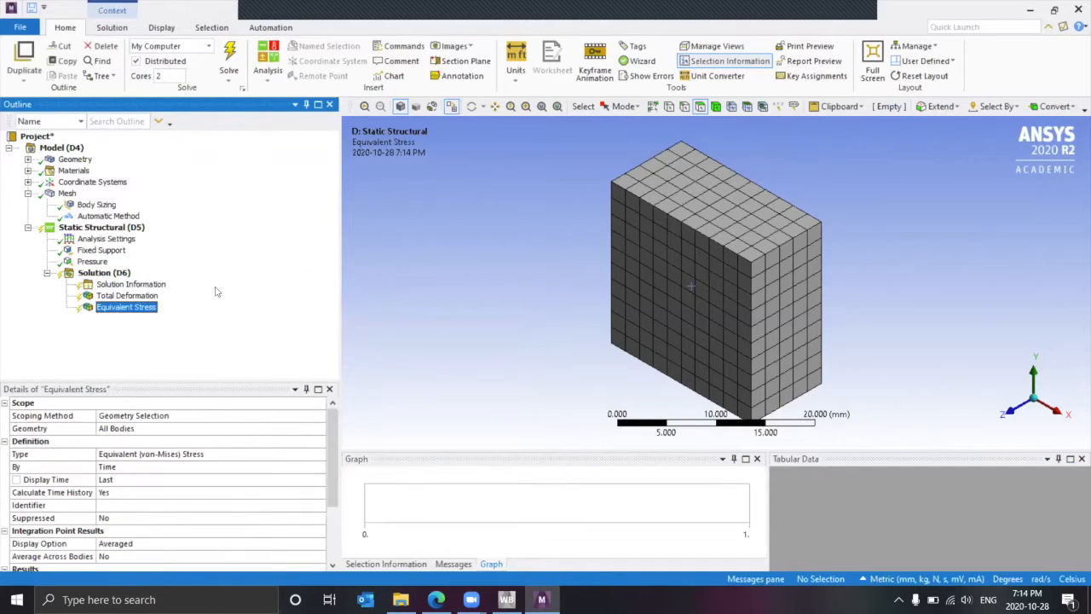
{"action": "right_click", "coordinate": [100, 275]}
{"action": "mouse_move", "coordinate": [128, 287]}
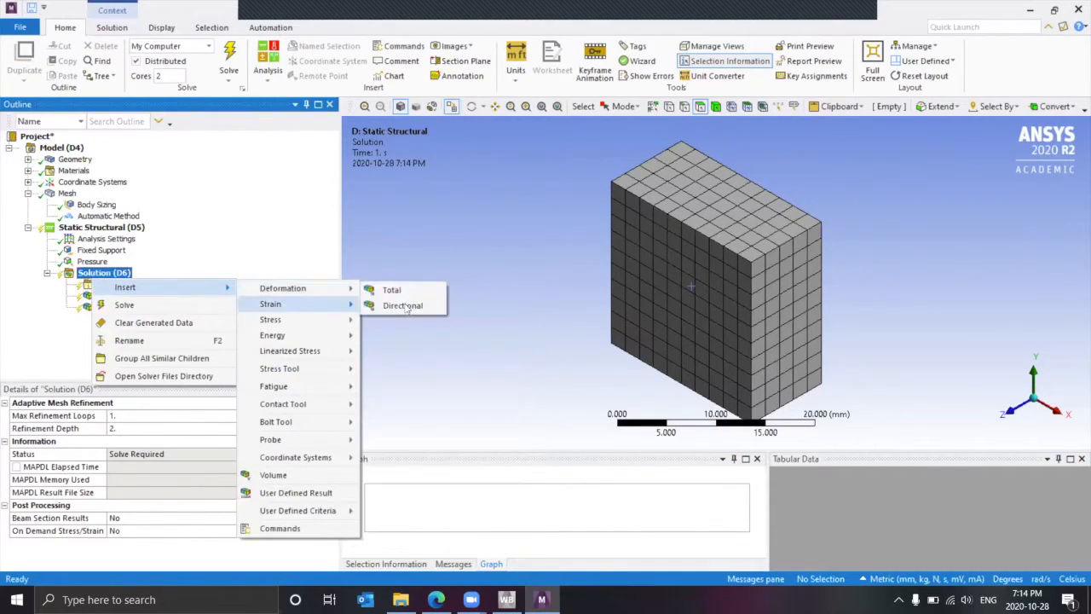
{"action": "mouse_move", "coordinate": [290, 303]}
{"action": "left_click", "coordinate": [417, 305]}
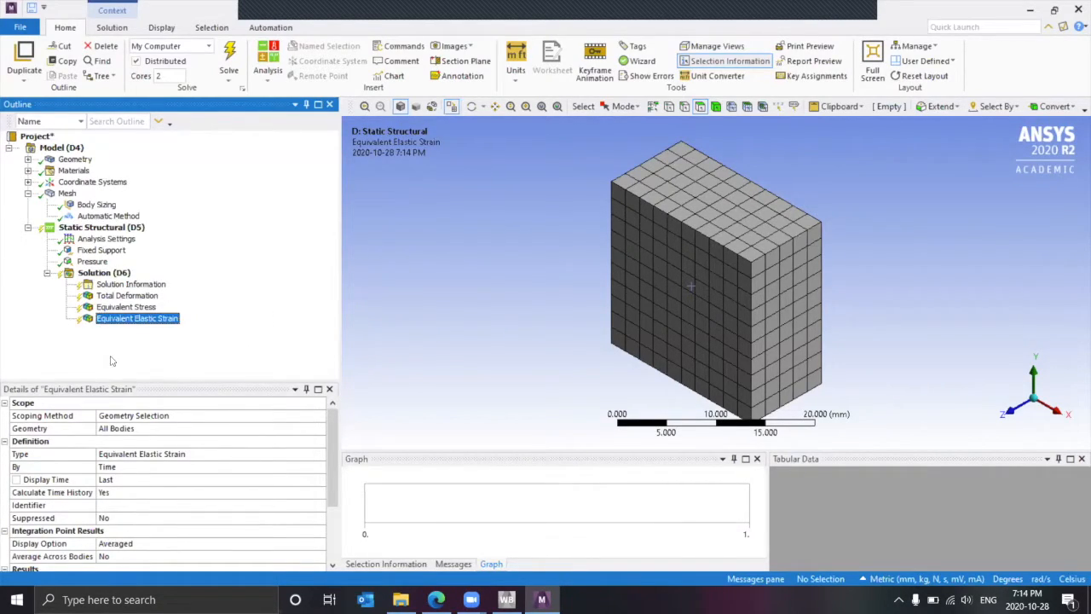
- Solve the analysis and display the Total Deformation contours on the block
{"action": "right_click", "coordinate": [100, 273]}
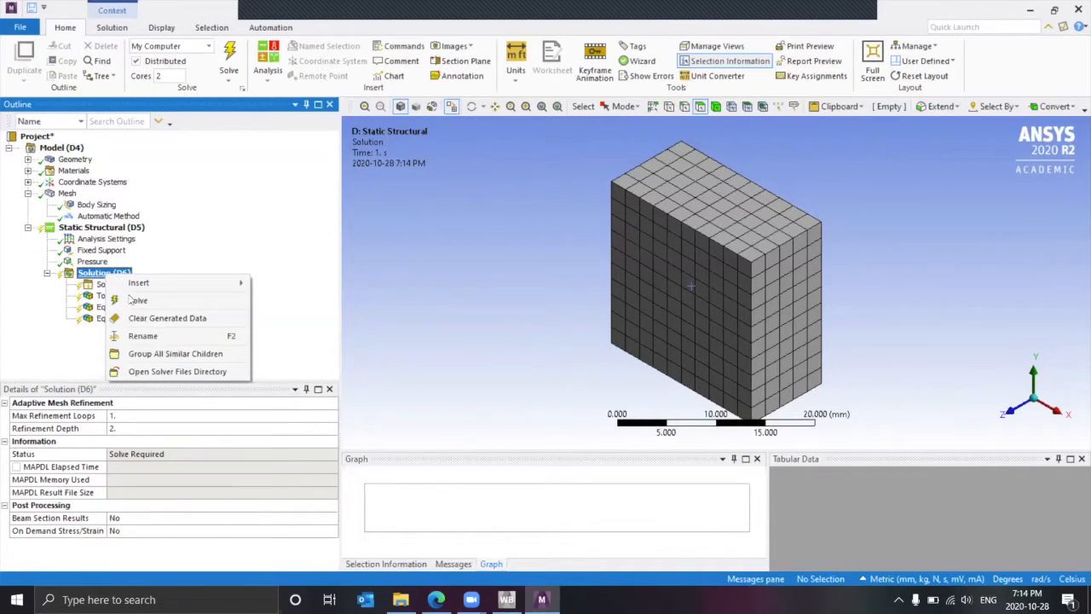
{"action": "left_click", "coordinate": [219, 301]}
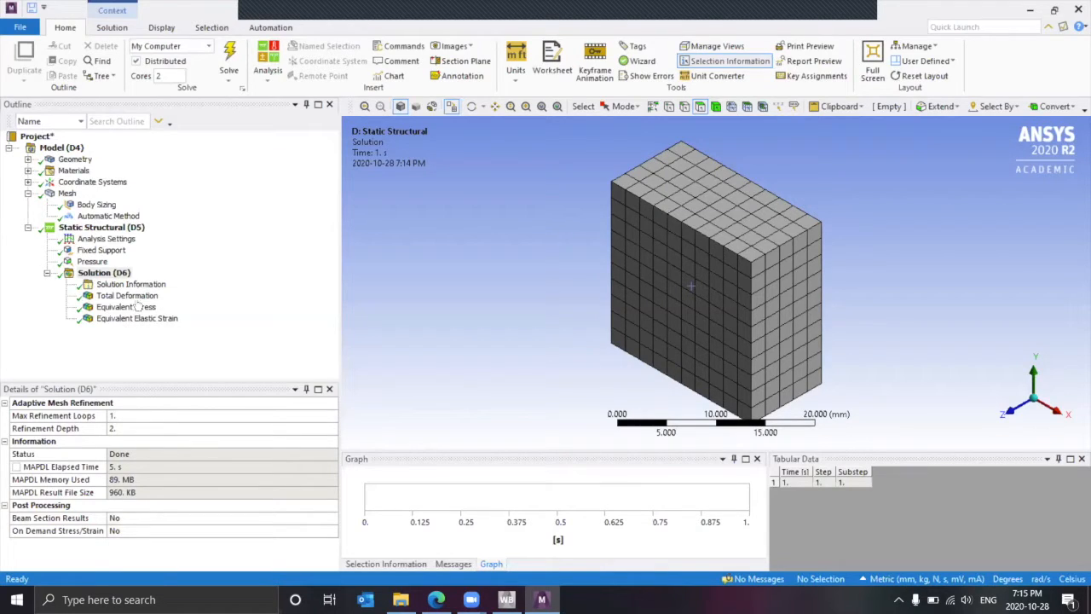
{"action": "left_click", "coordinate": [128, 295]}
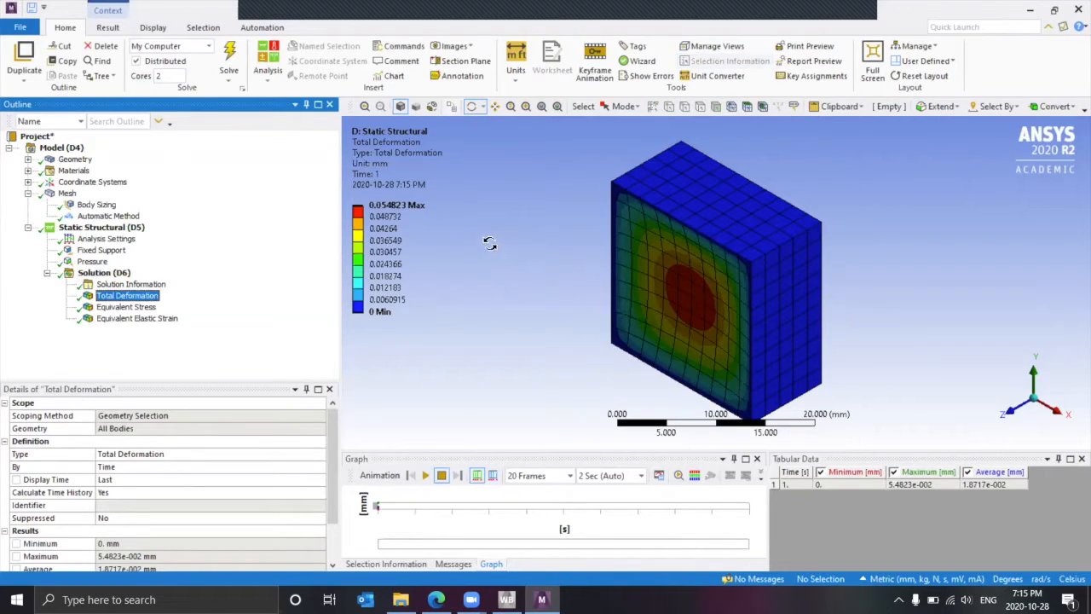
{"action": "left_click_drag", "start_coordinate": [535, 243], "coordinate": [1044, 390]}
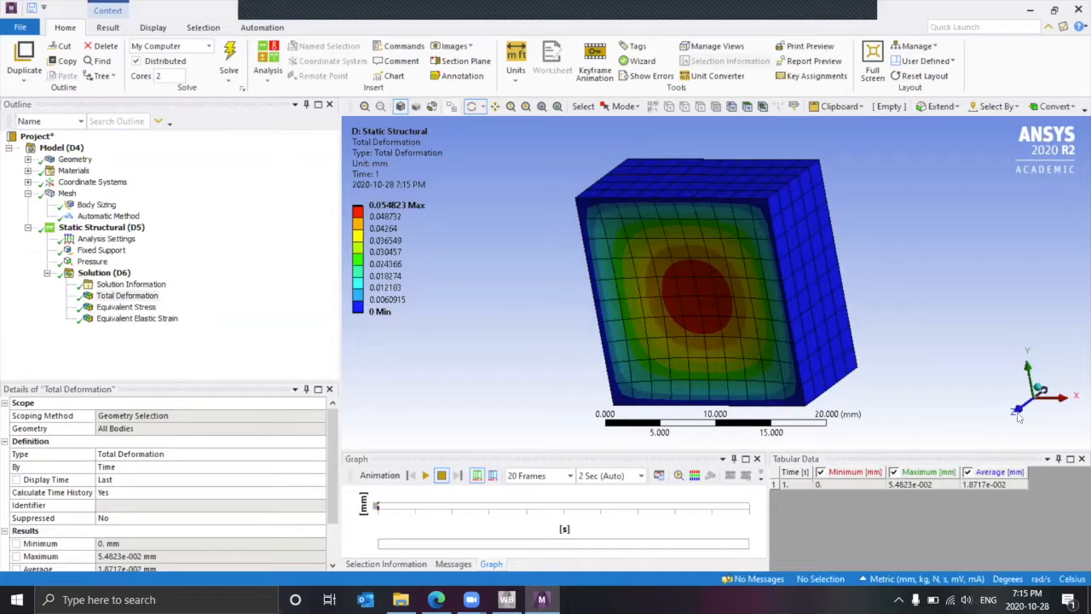
{"action": "left_click", "coordinate": [1018, 421]}
{"action": "left_click", "coordinate": [1017, 421]}
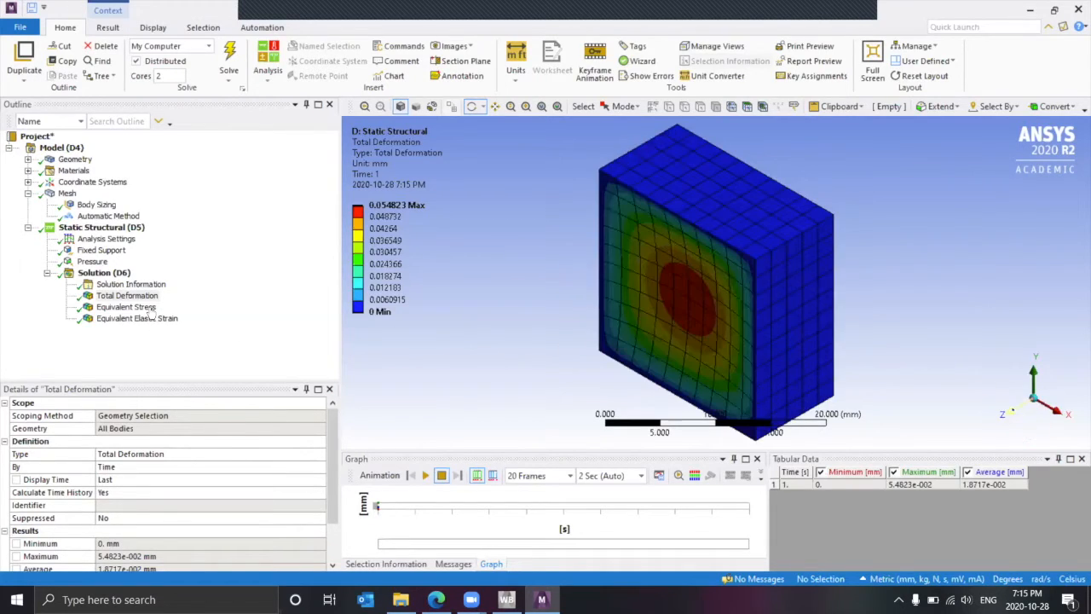
- Display the Equivalent Stress contours and examine the stress along the edges of the loaded face
{"action": "left_click", "coordinate": [128, 307]}
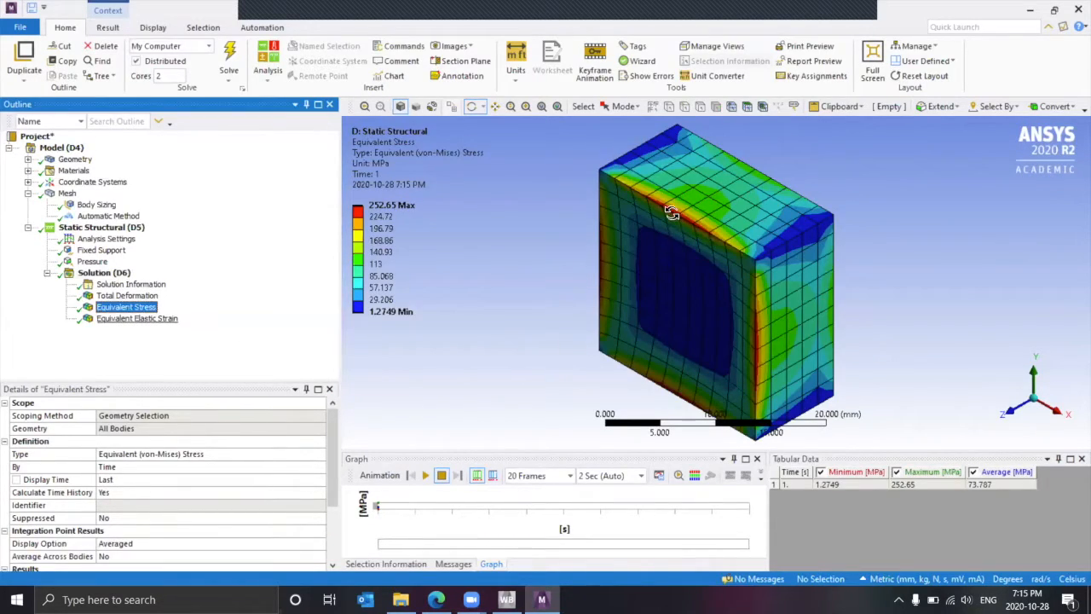
{"action": "scroll", "coordinate": [653, 155], "scroll_direction": "down", "scroll_amount": 2}
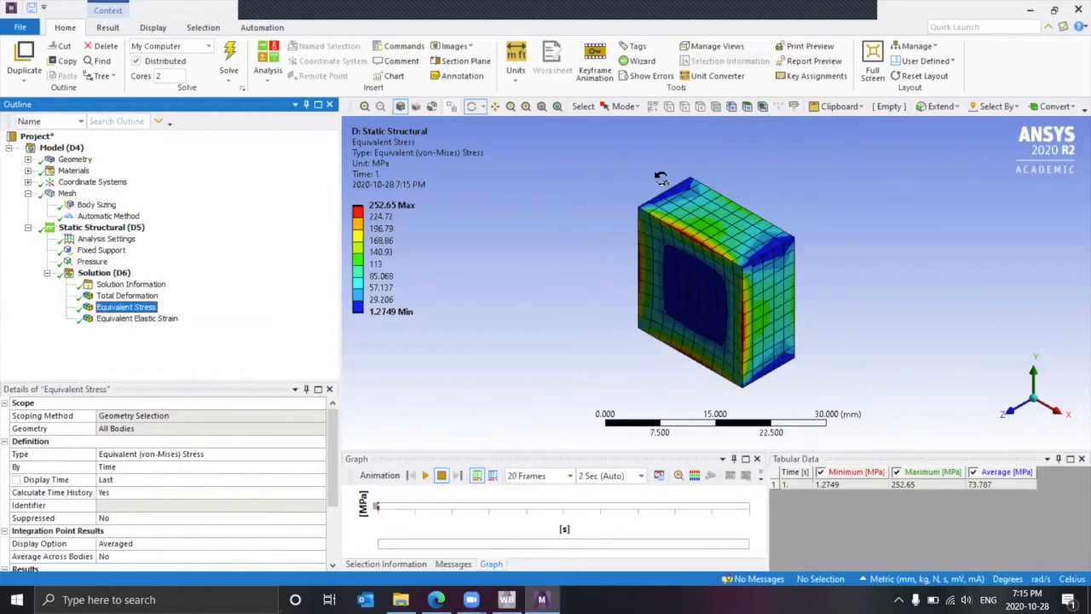
{"action": "scroll", "coordinate": [657, 171], "scroll_direction": "up", "scroll_amount": 5}
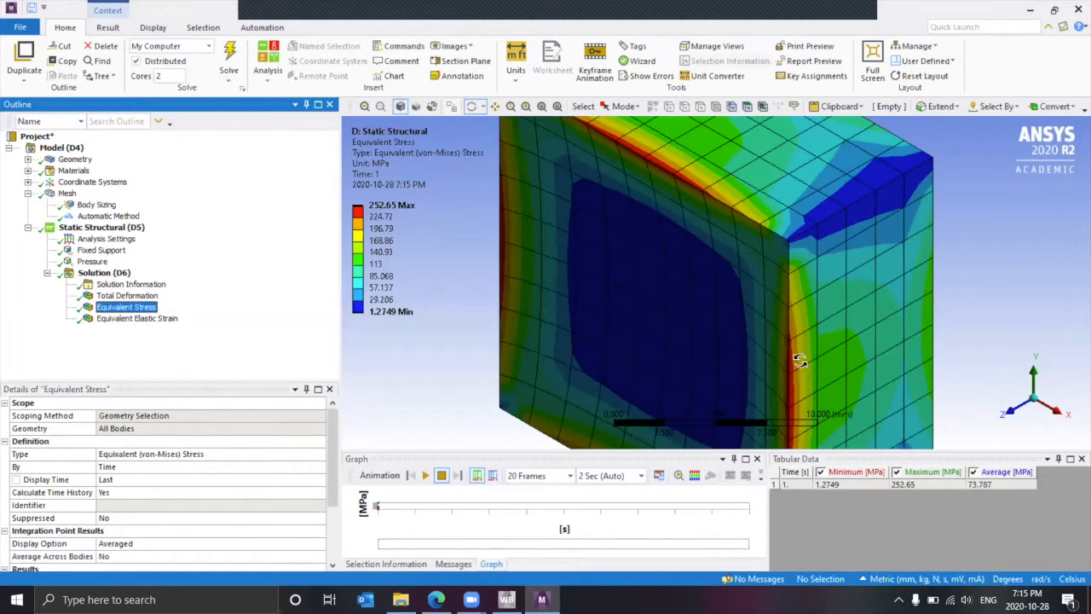
{"action": "left_click_drag", "start_coordinate": [759, 286], "coordinate": [753, 294]}
{"action": "scroll", "coordinate": [735, 236], "scroll_direction": "up", "scroll_amount": 3}
{"action": "scroll", "coordinate": [725, 243], "scroll_direction": "down", "scroll_amount": 5}
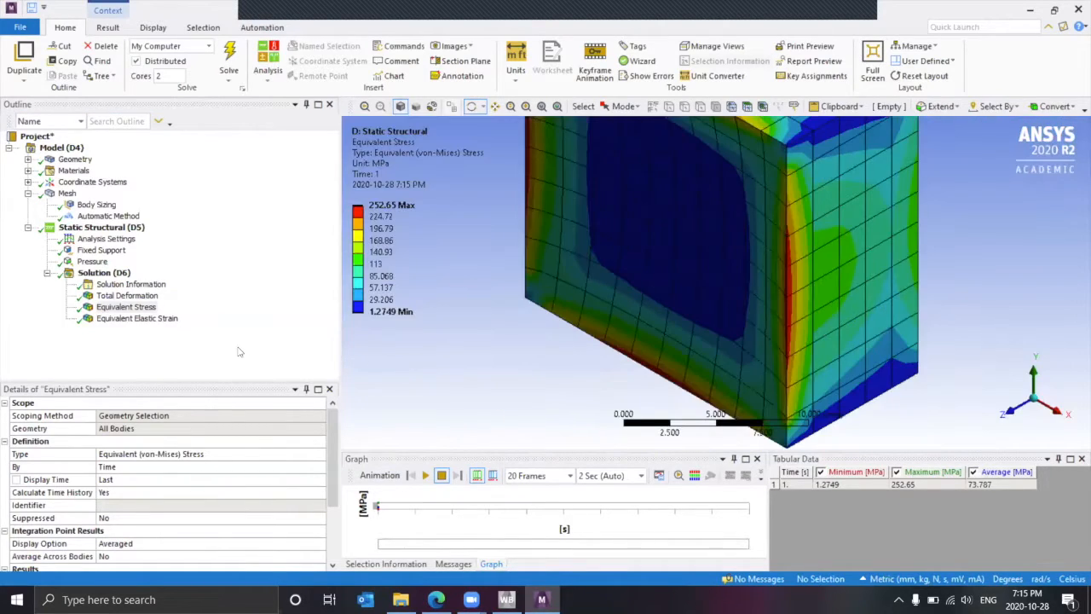
- Display the Equivalent Elastic Strain contours on the block
{"action": "left_click", "coordinate": [136, 318]}
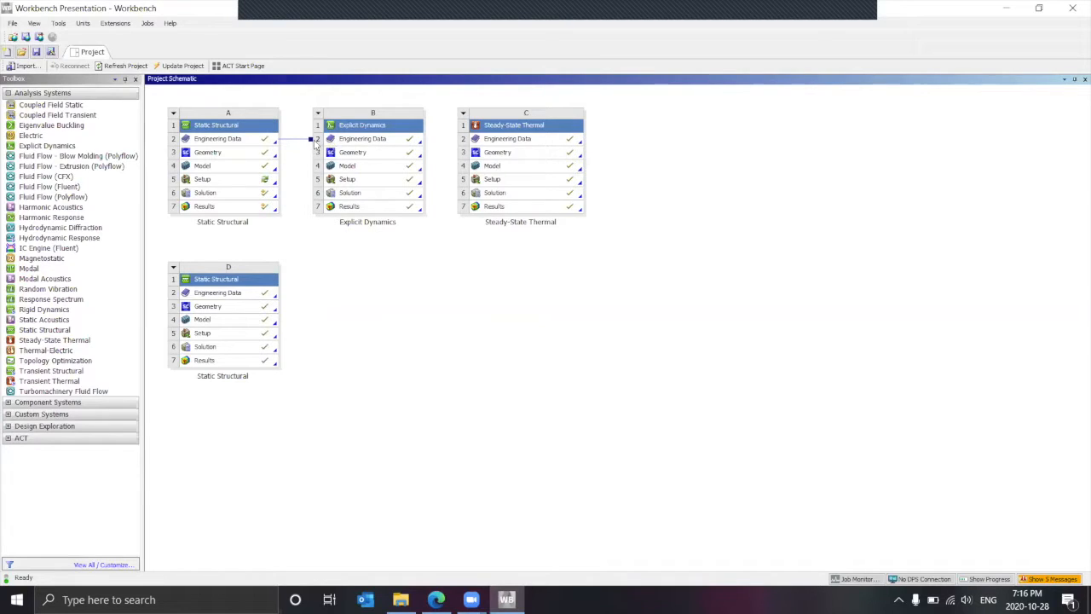
- Open the Engineering Data shared with the Explicit Dynamics system and look through its list of materials
{"action": "left_click", "coordinate": [351, 140]}
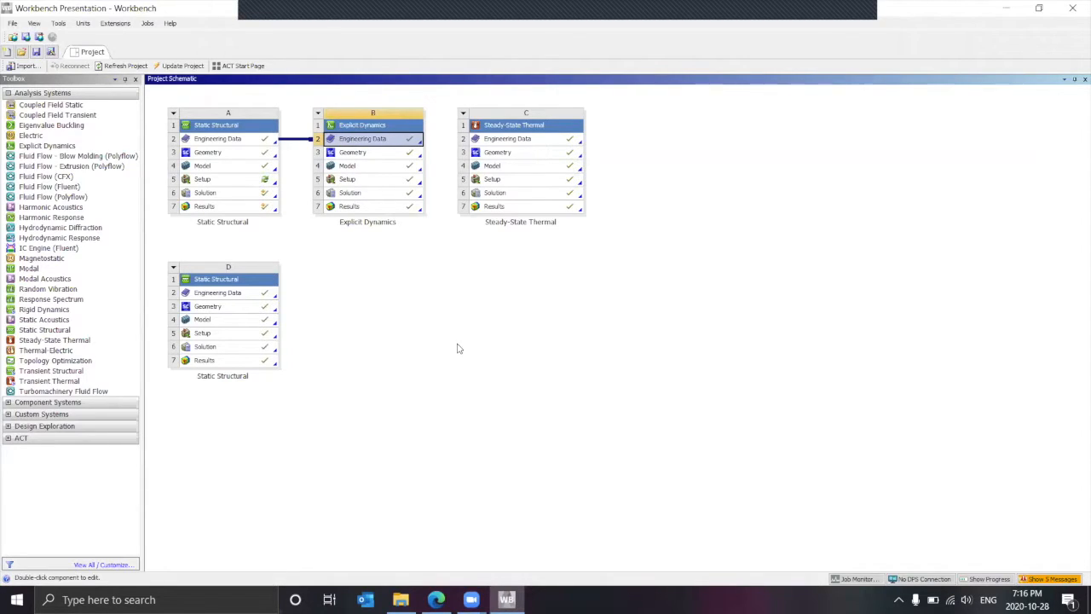
{"action": "double_click", "coordinate": [377, 143]}
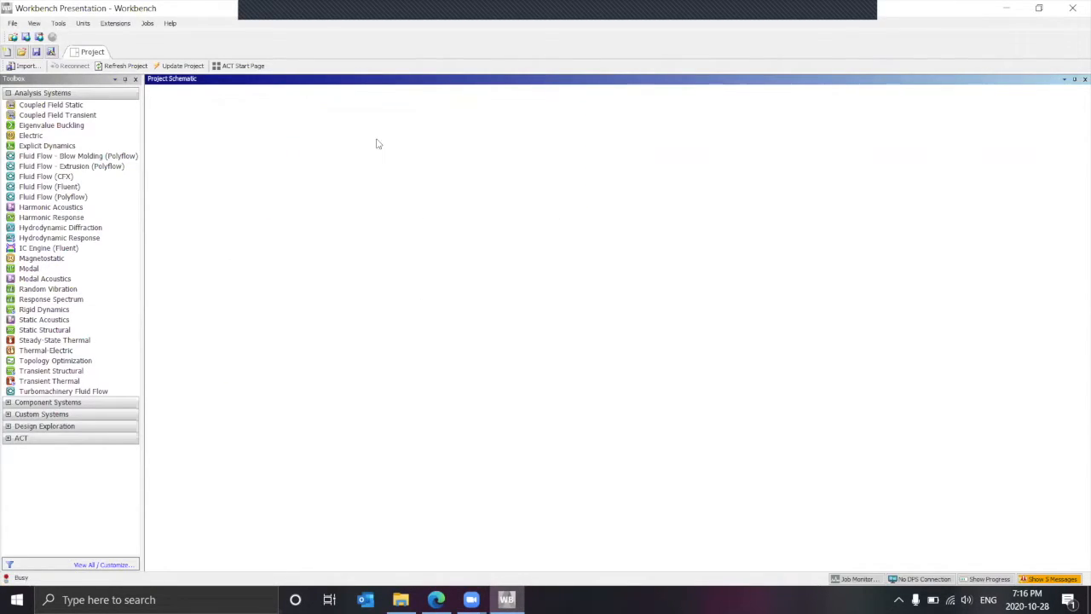
{"action": "left_click", "coordinate": [377, 142]}
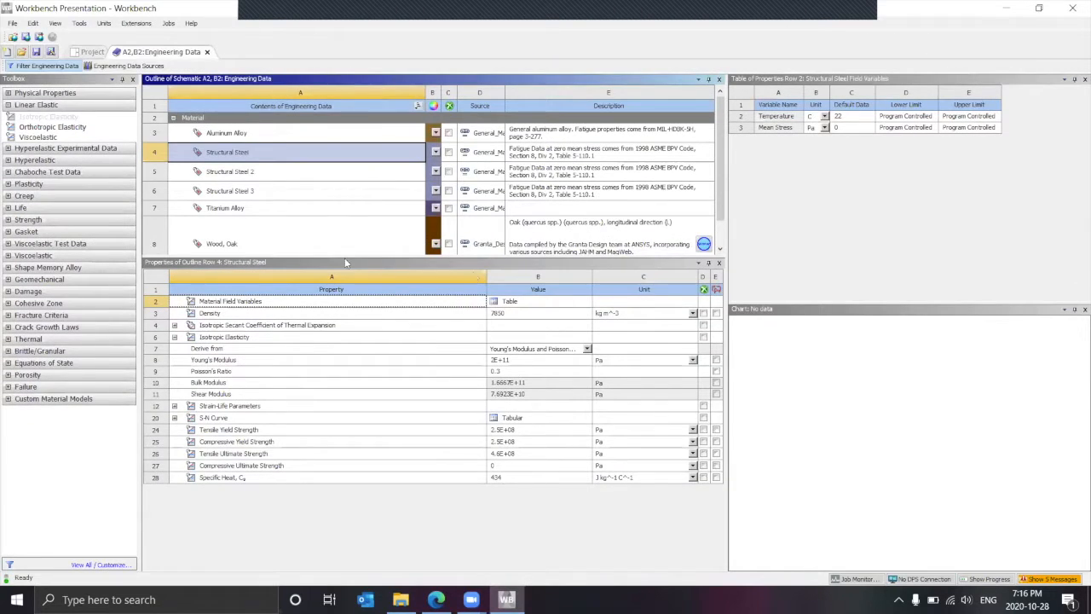
{"action": "scroll", "coordinate": [294, 180], "scroll_direction": "down", "scroll_amount": 1}
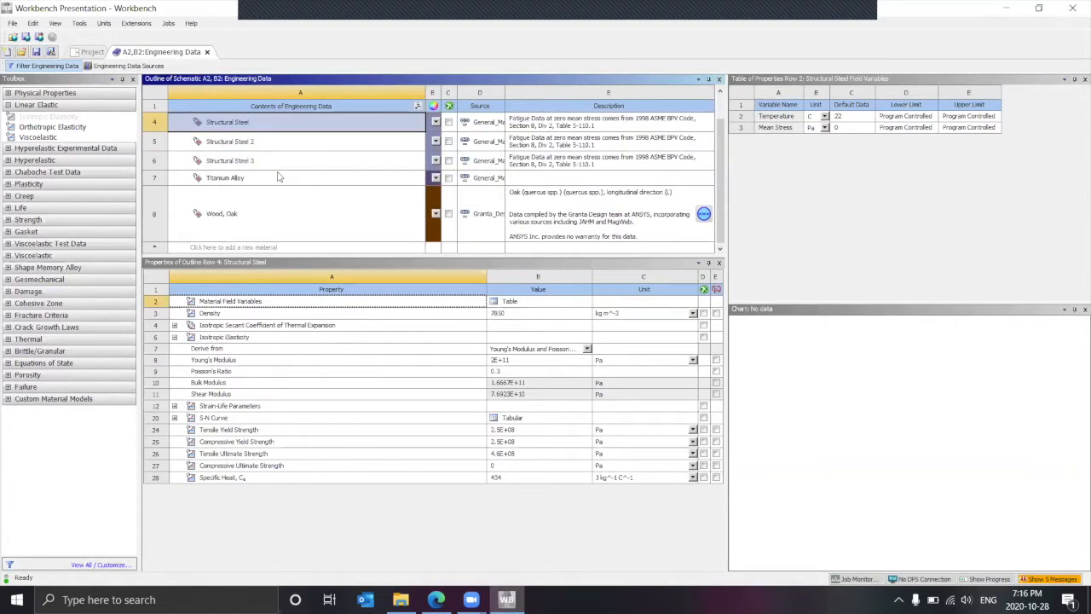
{"action": "scroll", "coordinate": [230, 200], "scroll_direction": "up", "scroll_amount": 1}
{"action": "scroll", "coordinate": [160, 79], "scroll_direction": "down", "scroll_amount": 1}
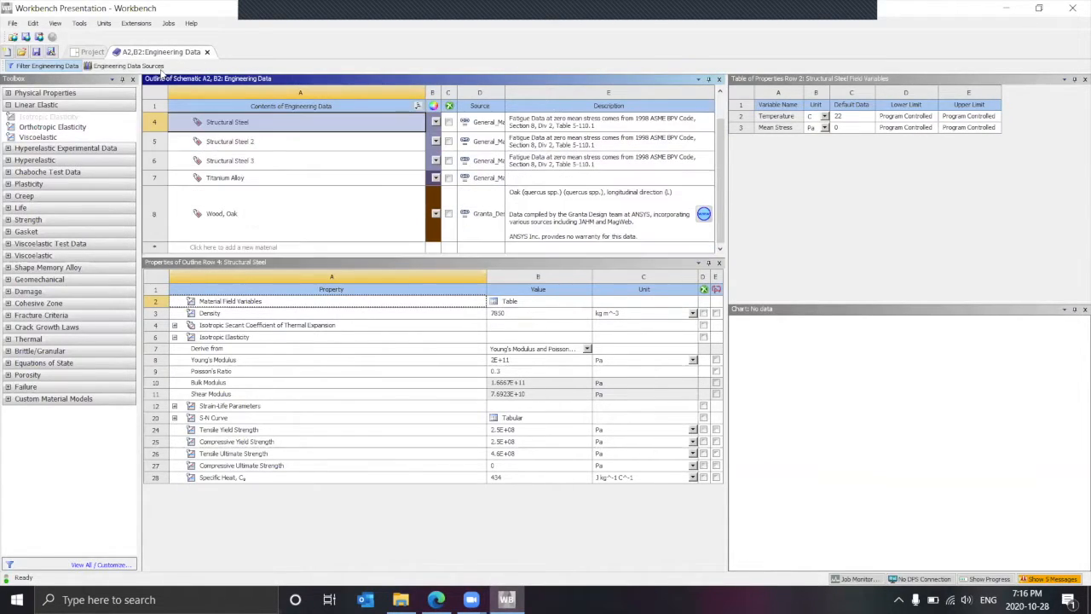
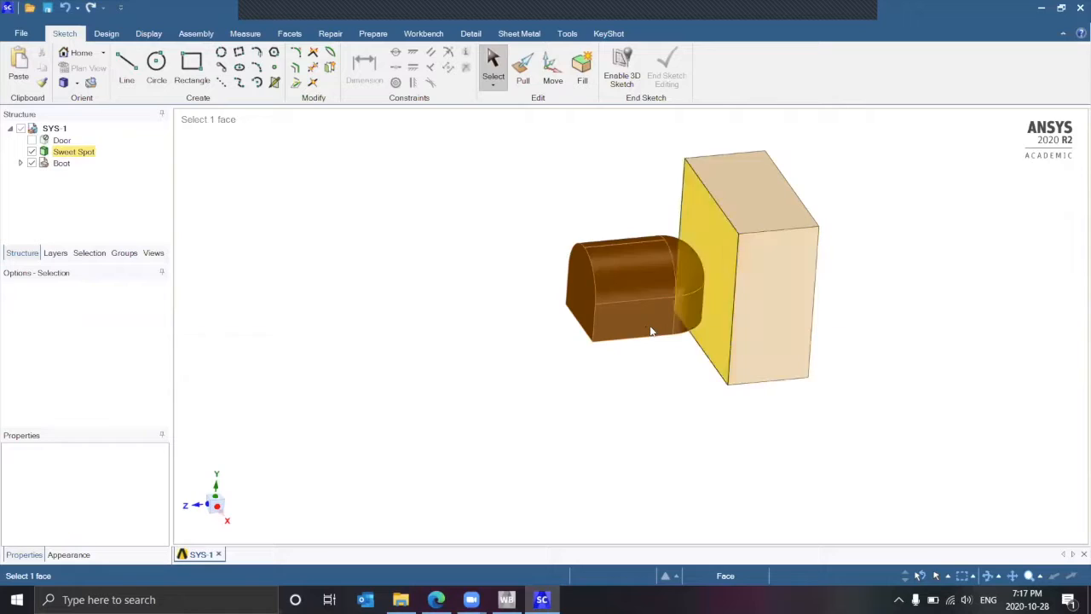
- Examine the Boot body and the Sweet Spot block from several angles in the Explicit Dynamics geometry
{"action": "scroll", "coordinate": [682, 316], "scroll_direction": "up", "scroll_amount": 3}
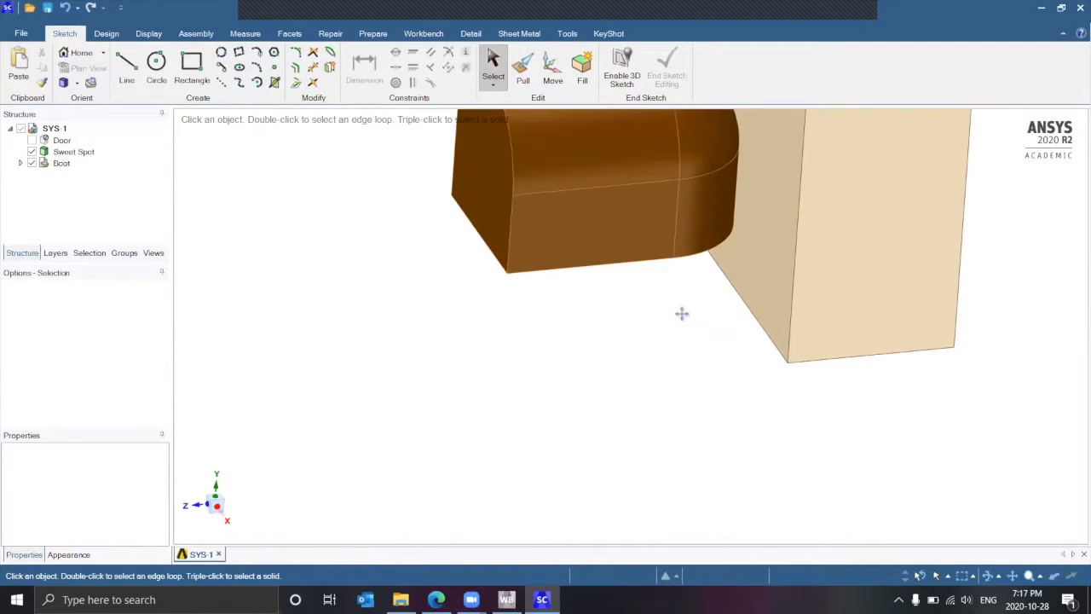
{"action": "middle_click_drag", "start_coordinate": [621, 226], "coordinate": [576, 335], "text": "shift"}
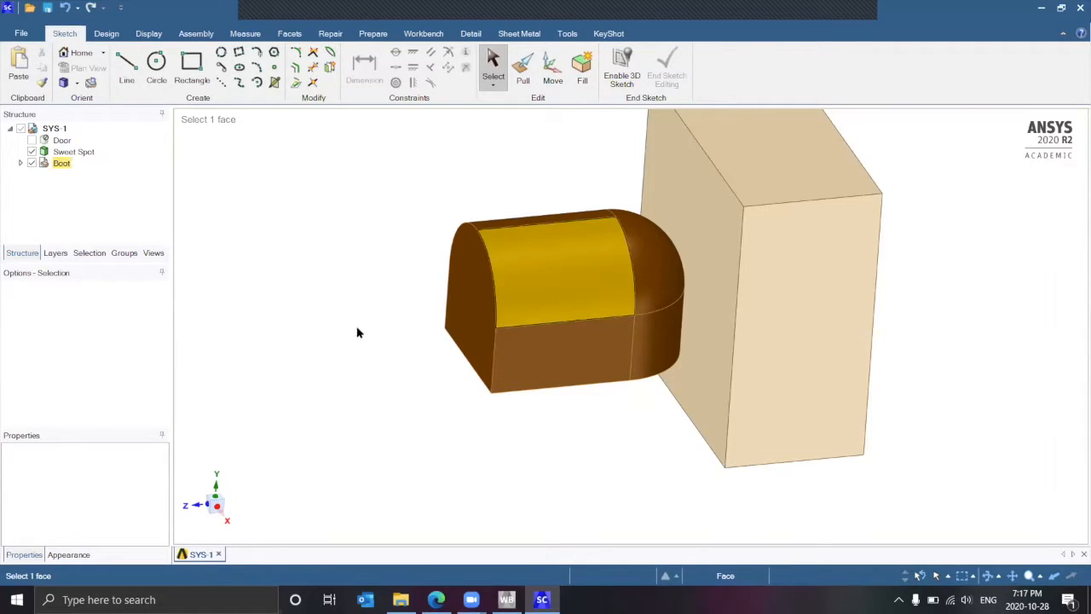
{"action": "scroll", "coordinate": [271, 229], "scroll_direction": "down", "scroll_amount": 2}
{"action": "scroll", "coordinate": [271, 228], "scroll_direction": "down", "scroll_amount": 2}
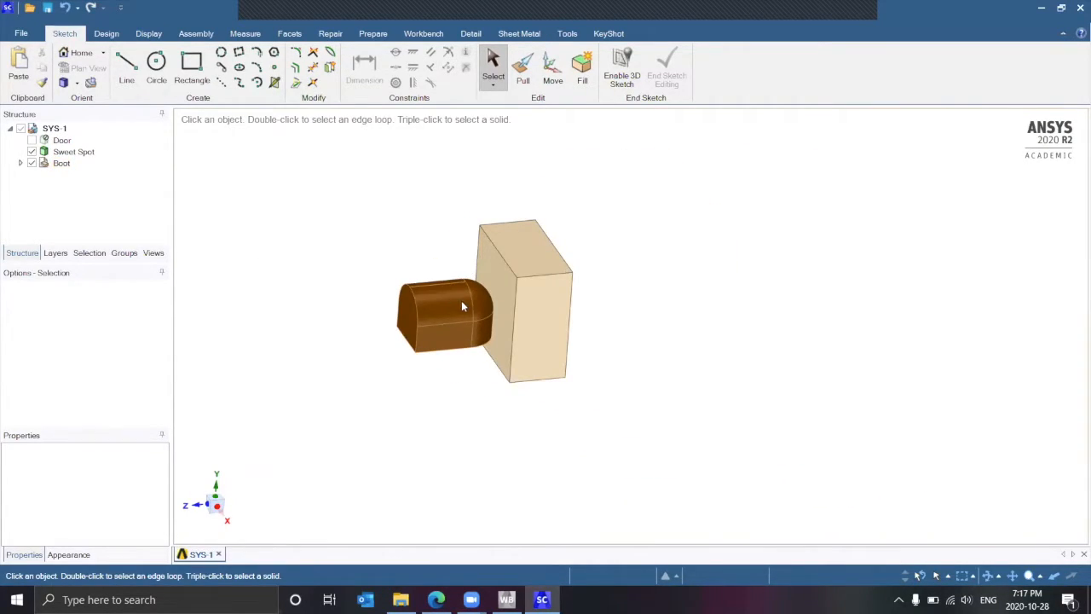
{"action": "scroll", "coordinate": [511, 370], "scroll_direction": "up", "scroll_amount": 5}
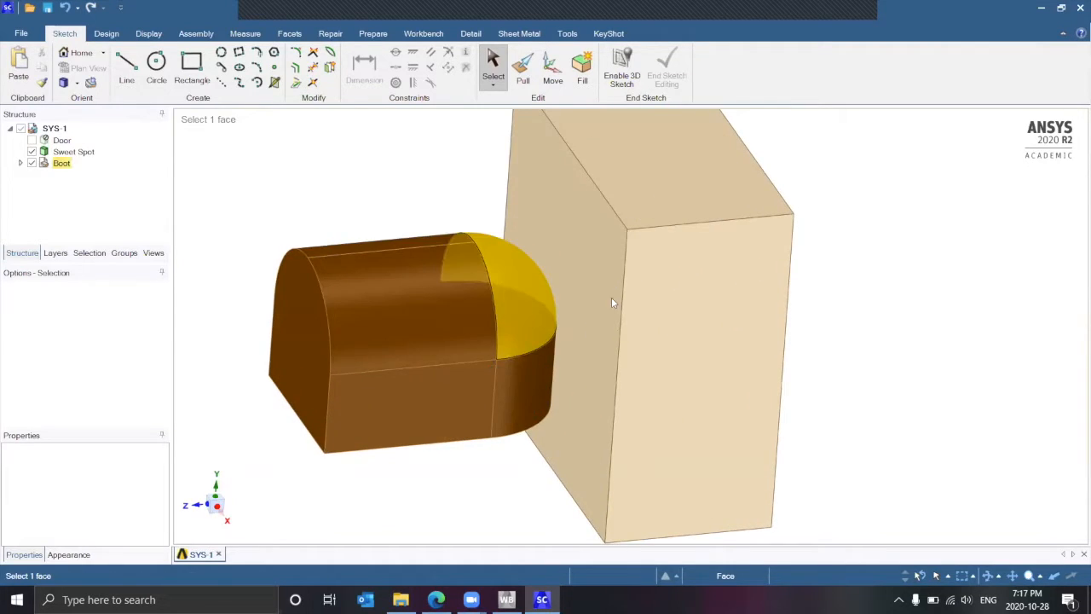
{"action": "middle_click_drag", "start_coordinate": [599, 305], "coordinate": [618, 301]}
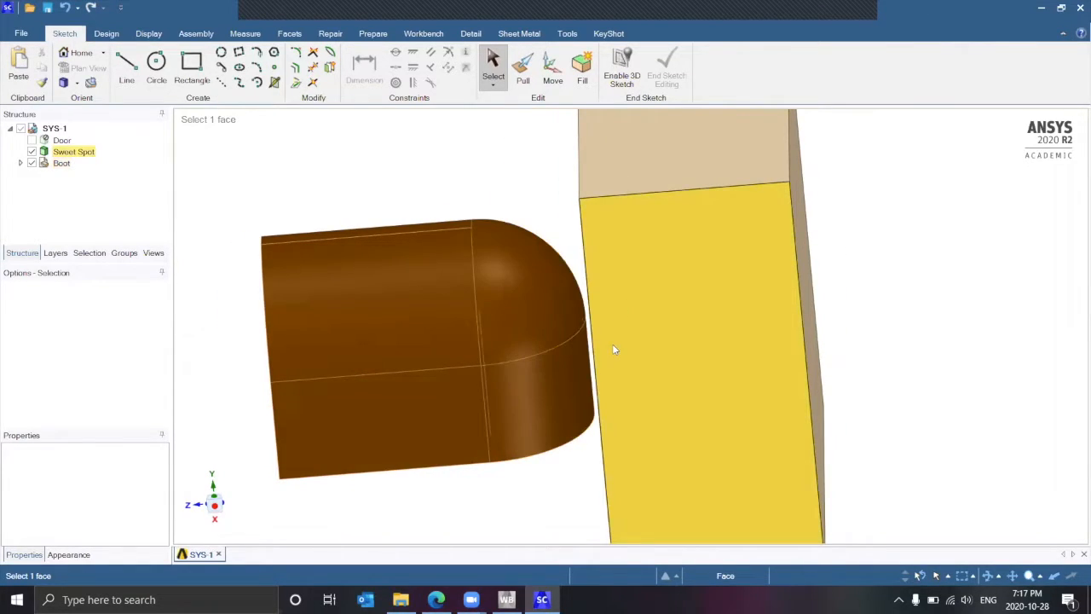
{"action": "left_click", "coordinate": [502, 479]}
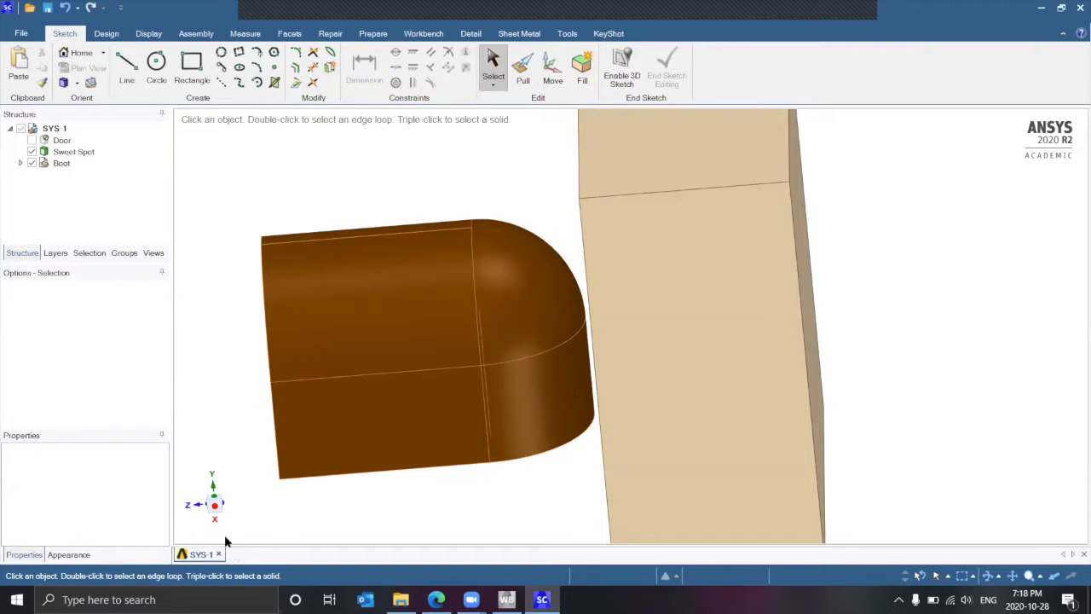
- View the geometry along the X axis and examine the gap between the Boot's rounded end and the Sweet Spot block
{"action": "left_click", "coordinate": [215, 505]}
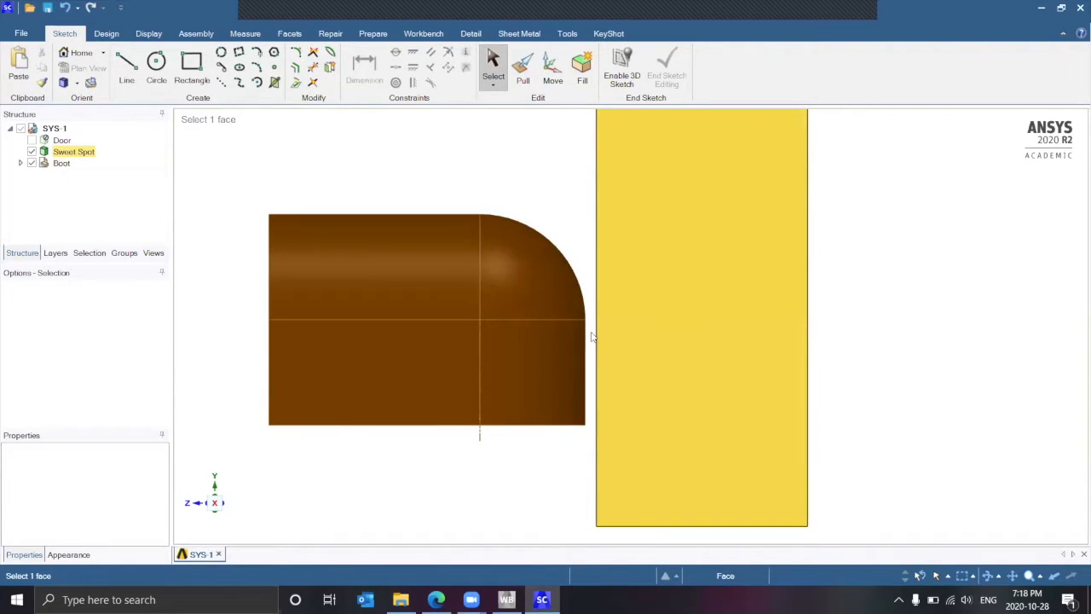
{"action": "scroll", "coordinate": [588, 345], "scroll_direction": "up", "scroll_amount": 5}
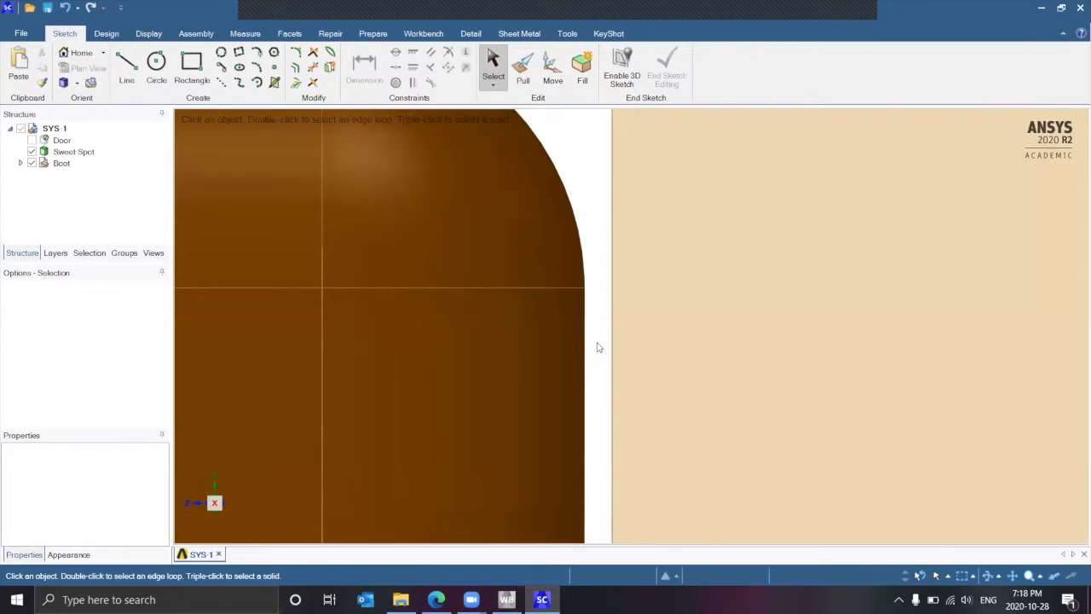
{"action": "scroll", "coordinate": [594, 346], "scroll_direction": "down", "scroll_amount": 3}
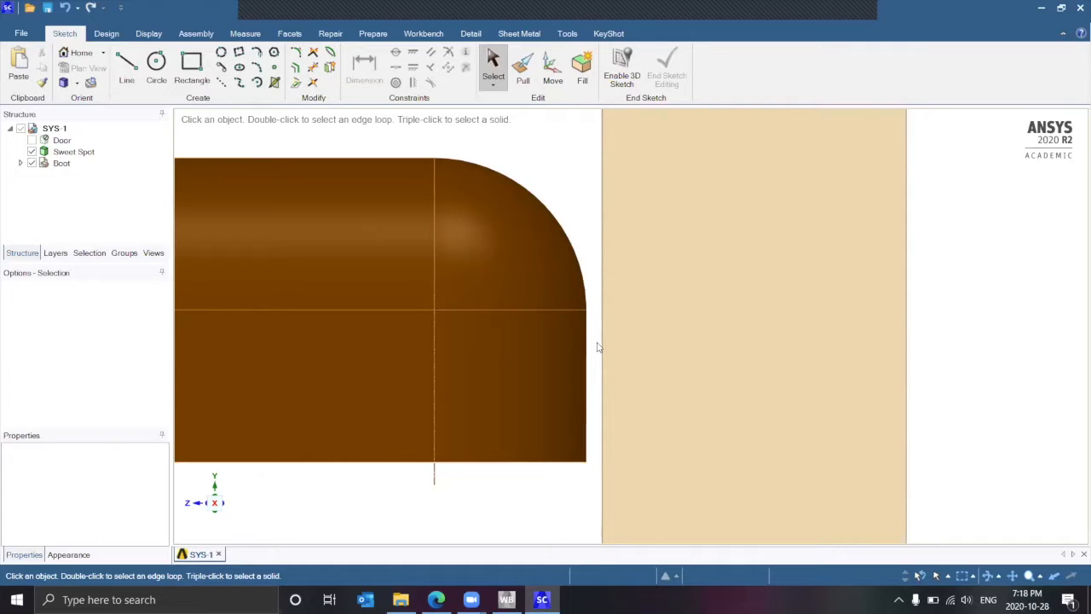
{"action": "scroll", "coordinate": [596, 342], "scroll_direction": "up", "scroll_amount": 3}
{"action": "scroll", "coordinate": [596, 343], "scroll_direction": "down", "scroll_amount": 7}
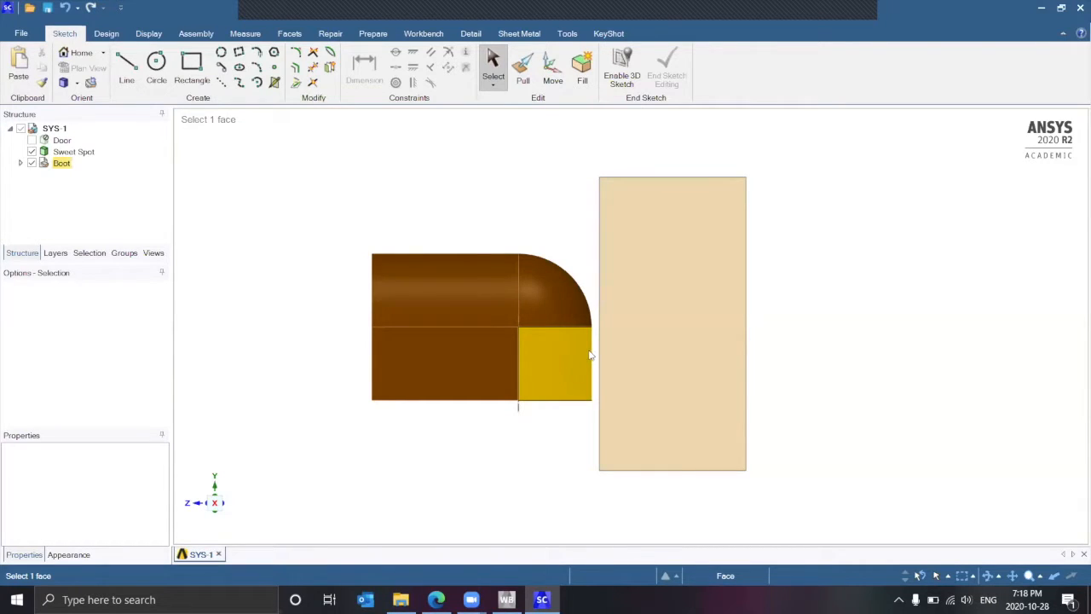
{"action": "left_click", "coordinate": [562, 360]}
{"action": "scroll", "coordinate": [572, 356], "scroll_direction": "up", "scroll_amount": 5}
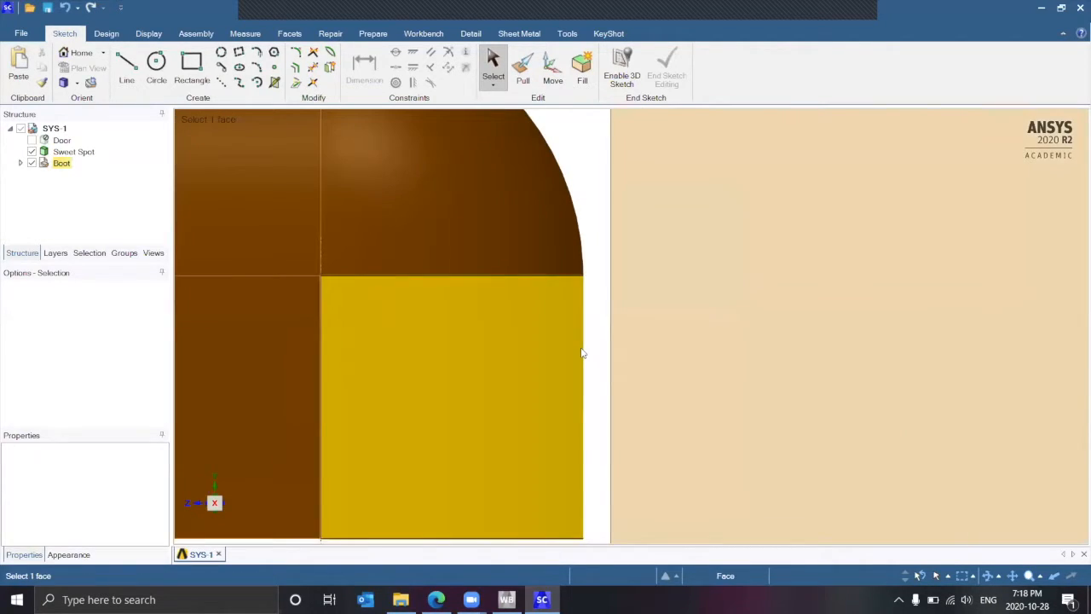
{"action": "scroll", "coordinate": [582, 352], "scroll_direction": "down", "scroll_amount": 7}
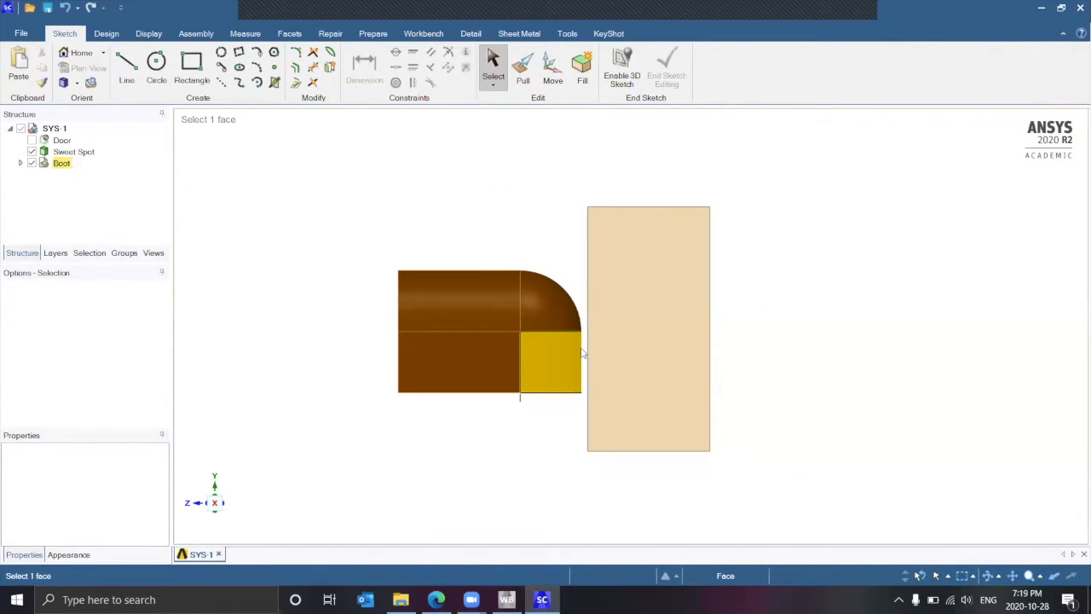
{"action": "scroll", "coordinate": [582, 352], "scroll_direction": "up", "scroll_amount": 5}
{"action": "scroll", "coordinate": [583, 353], "scroll_direction": "down", "scroll_amount": 2}
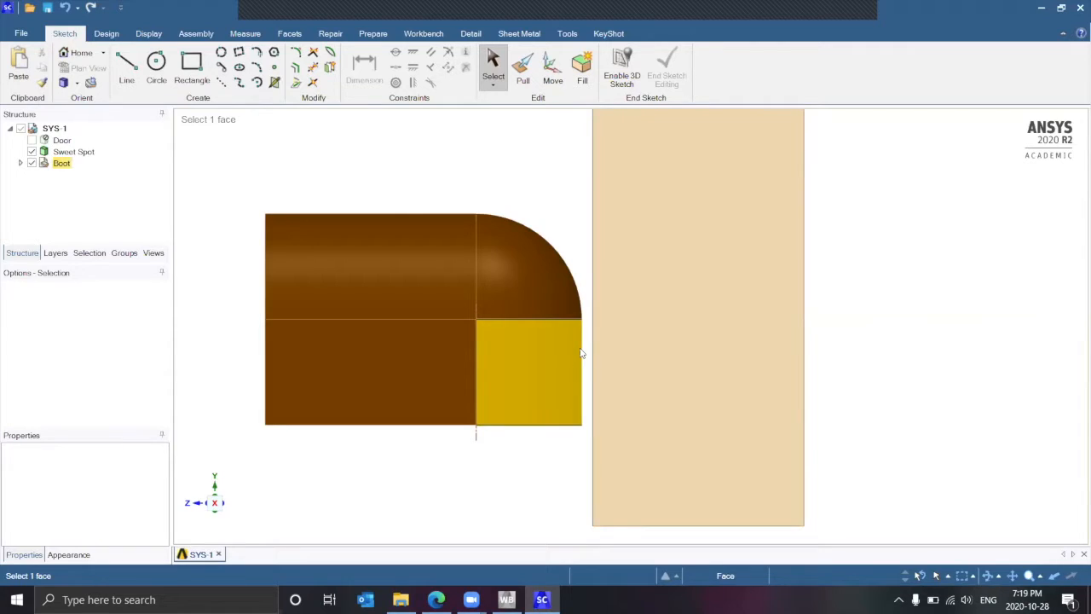
{"action": "scroll", "coordinate": [448, 401], "scroll_direction": "up", "scroll_amount": 2}
{"action": "scroll", "coordinate": [463, 404], "scroll_direction": "down", "scroll_amount": 6}
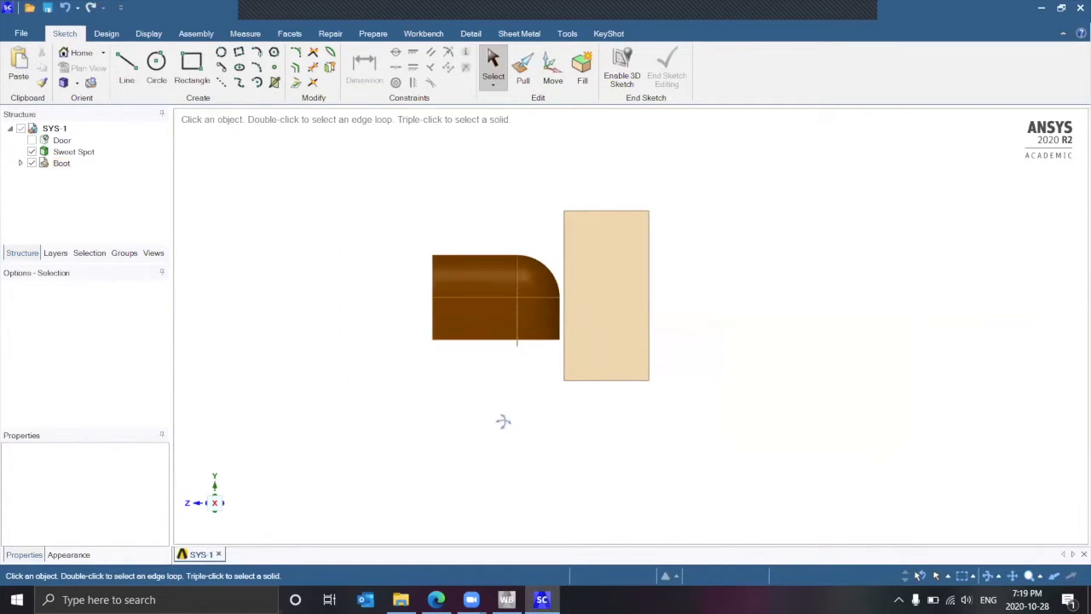
- Return to an angled view of the Boot and Sweet Spot bodies and close the geometry editor
{"action": "middle_click_drag", "start_coordinate": [504, 456], "coordinate": [460, 426]}
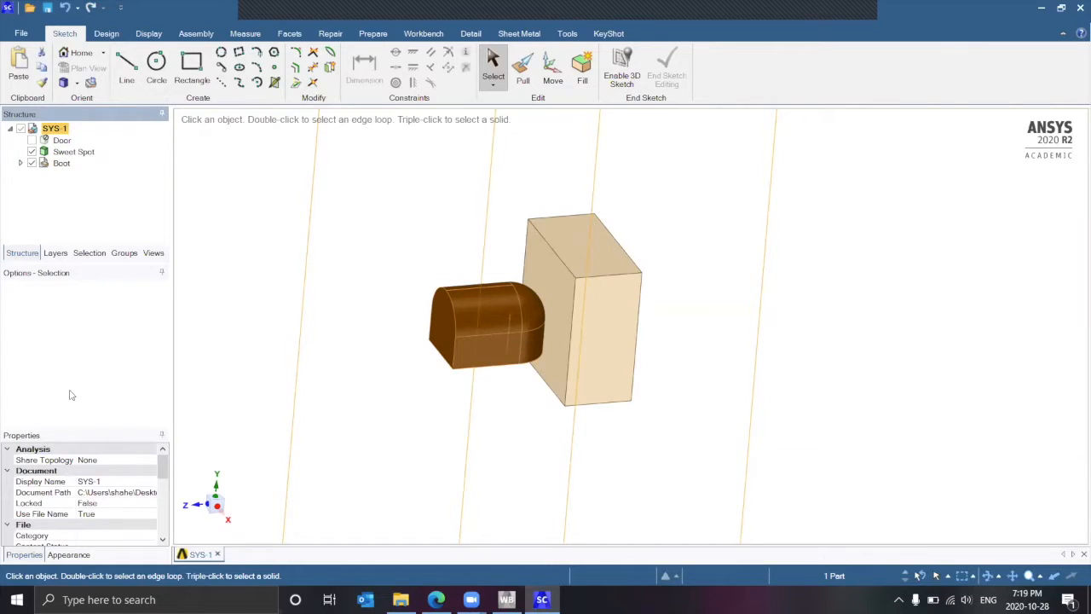
{"action": "left_click", "coordinate": [908, 243]}
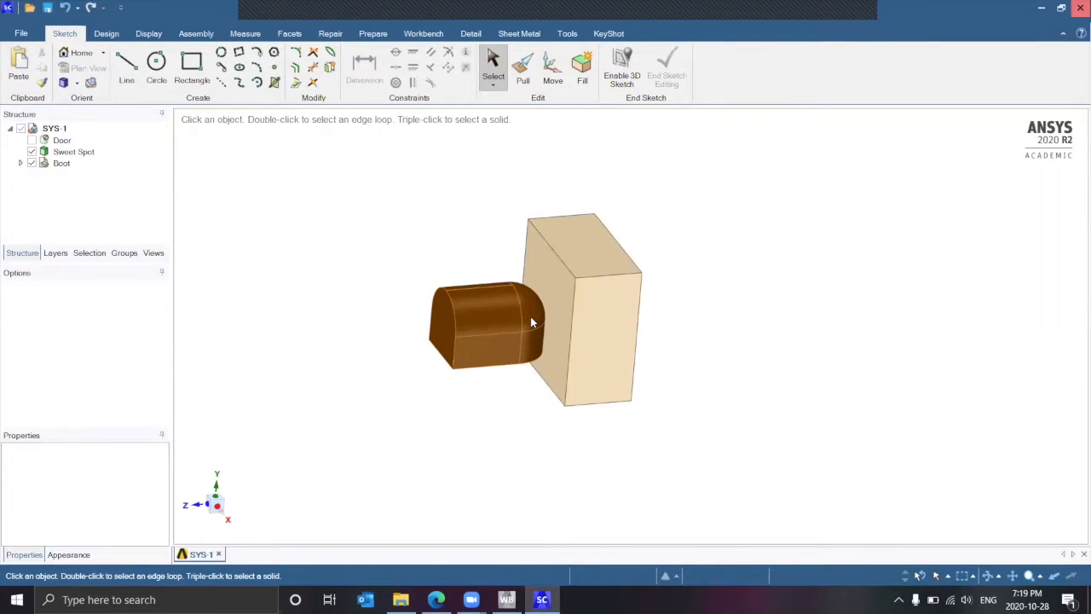
{"action": "key", "text": "alt+F4"}
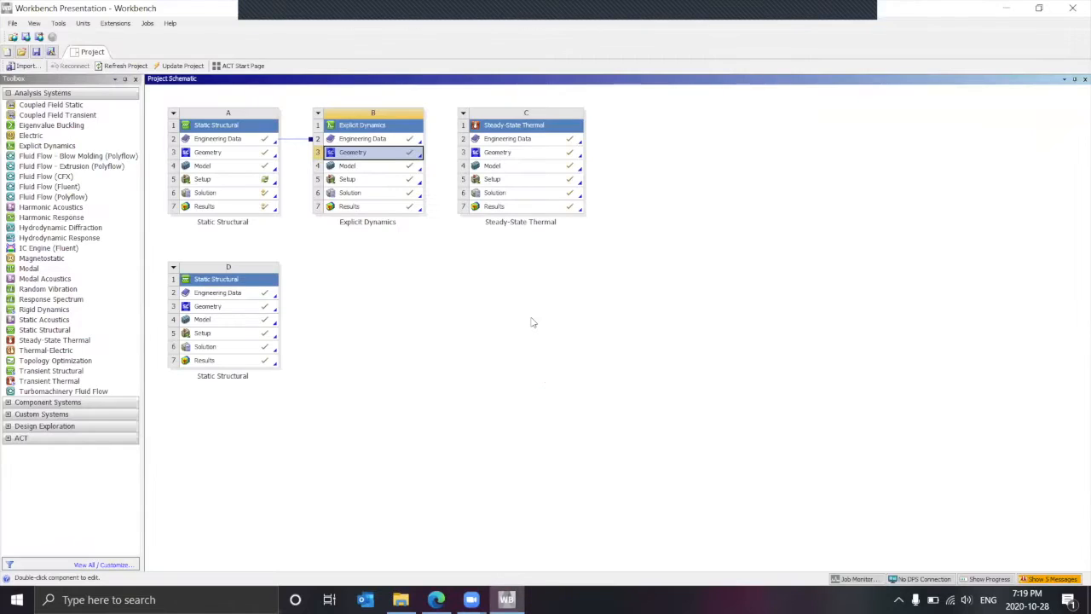
- Open the Explicit Dynamics and Steady-State Thermal models in Mechanical and bring the Explicit Dynamics window to the front
{"action": "double_click", "coordinate": [377, 167]}
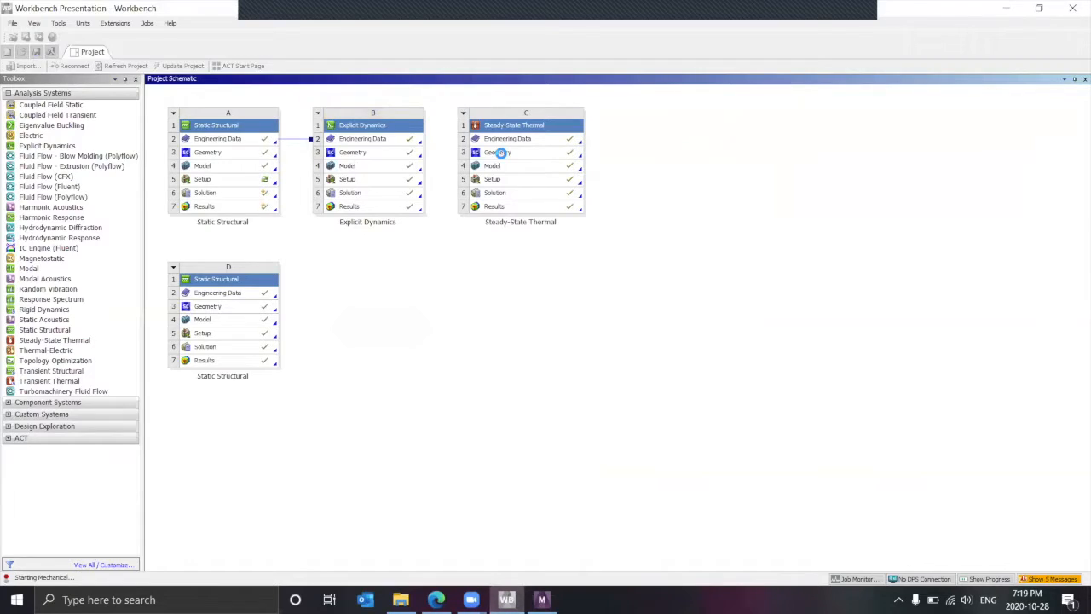
{"action": "left_click", "coordinate": [499, 156]}
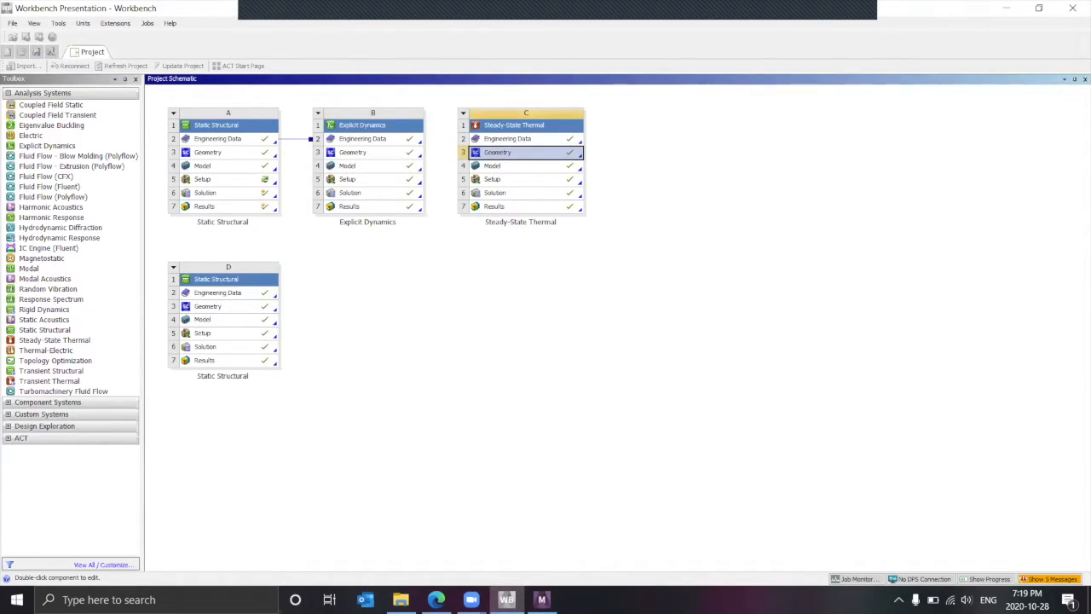
{"action": "double_click", "coordinate": [499, 165]}
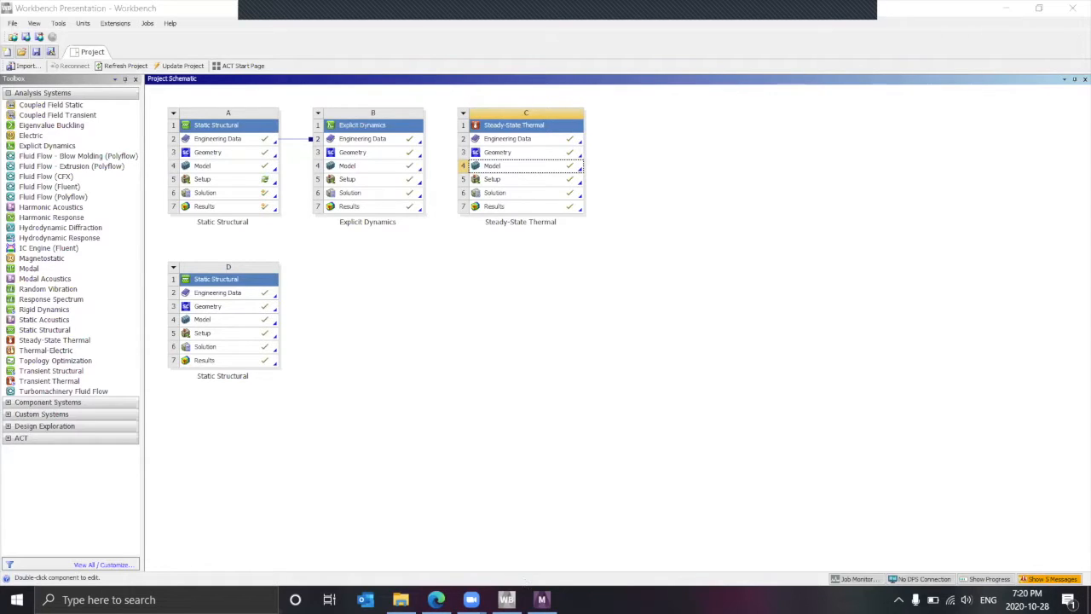
{"action": "key", "text": "alt+Tab"}
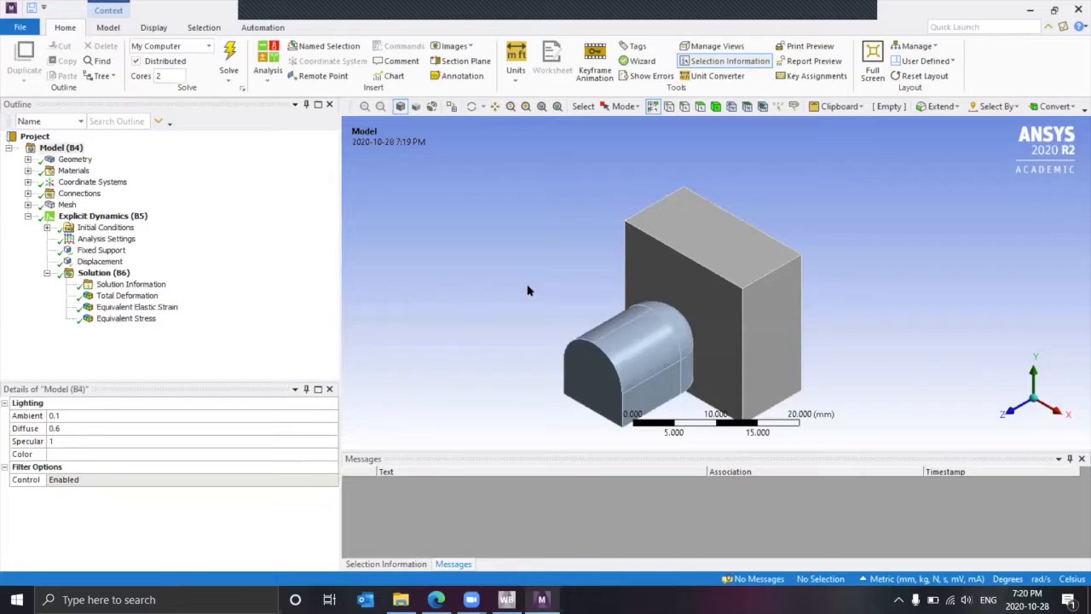
- Review the material assignments of the Sweet Spot and Boot bodies, including the choices available for the Sweet Spot
{"action": "scroll", "coordinate": [860, 350], "scroll_direction": "down", "scroll_amount": 4}
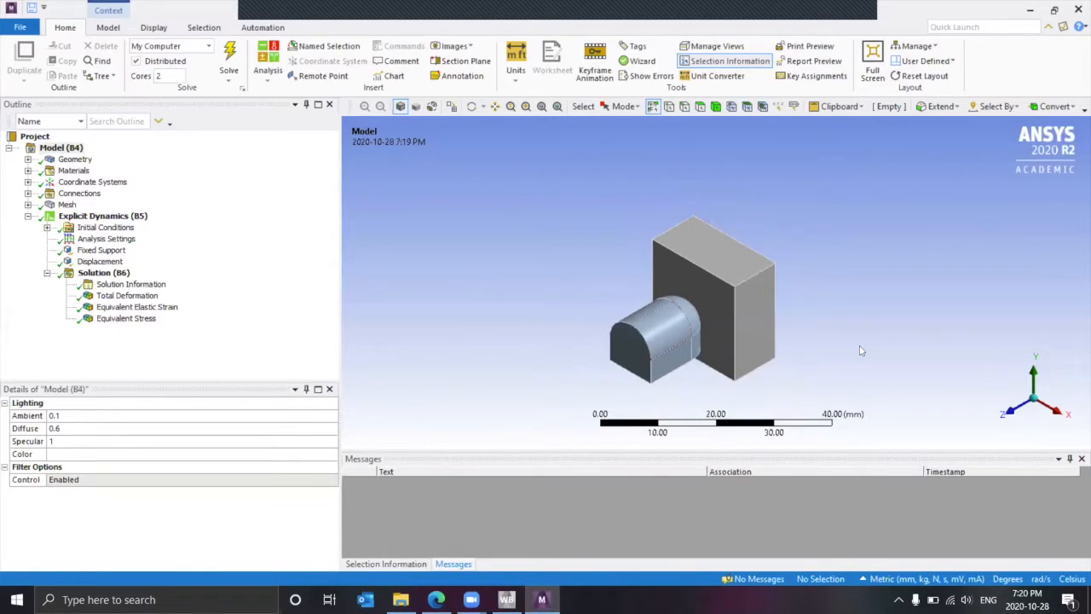
{"action": "scroll", "coordinate": [860, 351], "scroll_direction": "up", "scroll_amount": 7}
{"action": "scroll", "coordinate": [860, 350], "scroll_direction": "down", "scroll_amount": 4}
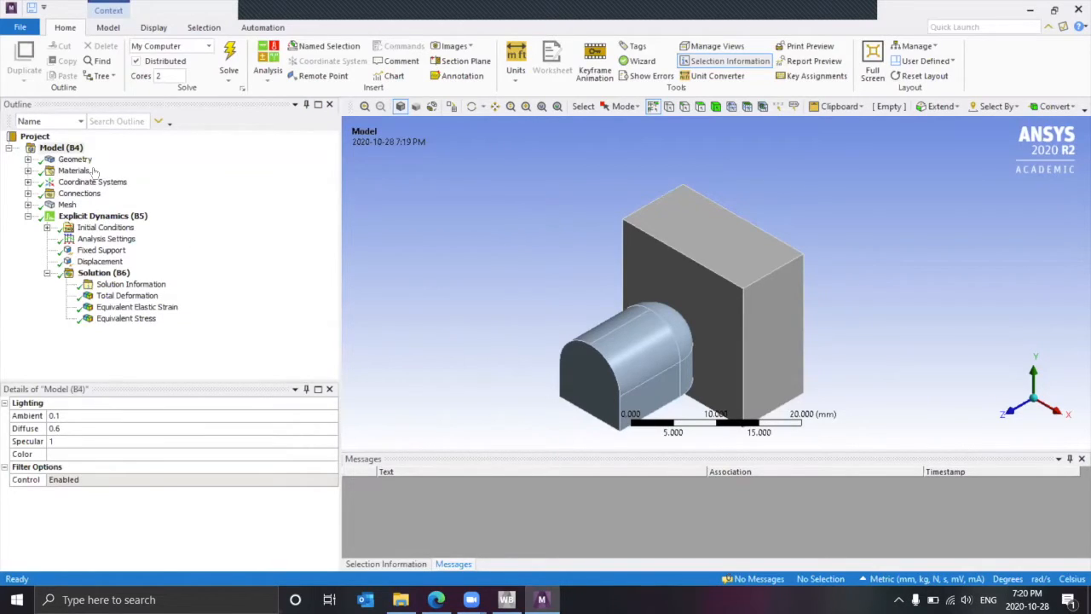
{"action": "left_click", "coordinate": [27, 159]}
{"action": "left_click", "coordinate": [107, 170]}
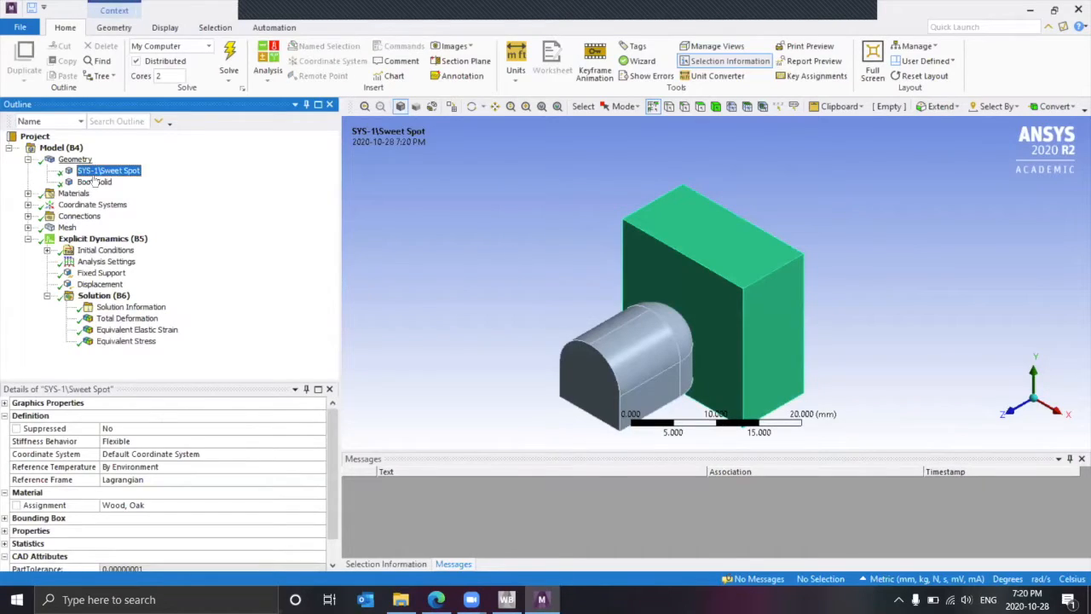
{"action": "left_click", "coordinate": [95, 182]}
{"action": "left_click", "coordinate": [101, 173]}
{"action": "left_click", "coordinate": [94, 181]}
{"action": "left_click", "coordinate": [107, 170]}
{"action": "left_click", "coordinate": [318, 509]}
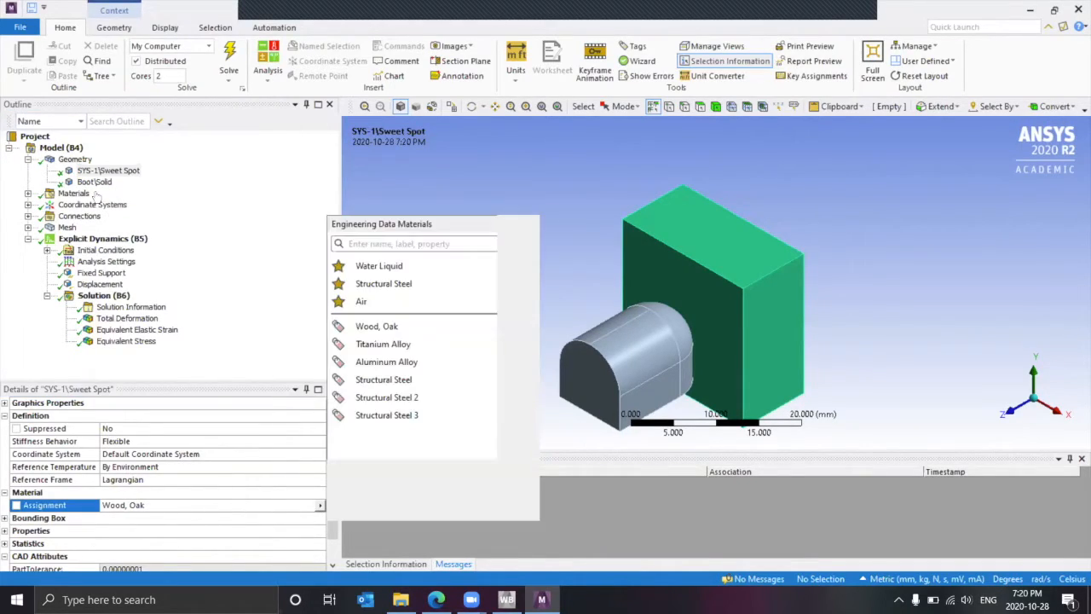
{"action": "left_click", "coordinate": [106, 182]}
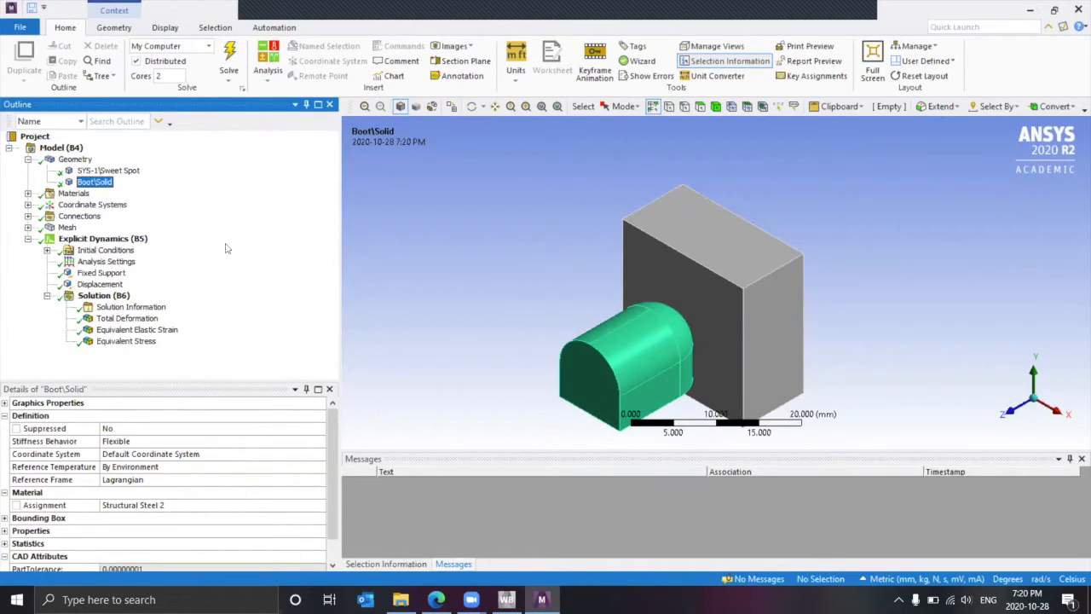
{"action": "left_click", "coordinate": [28, 160]}
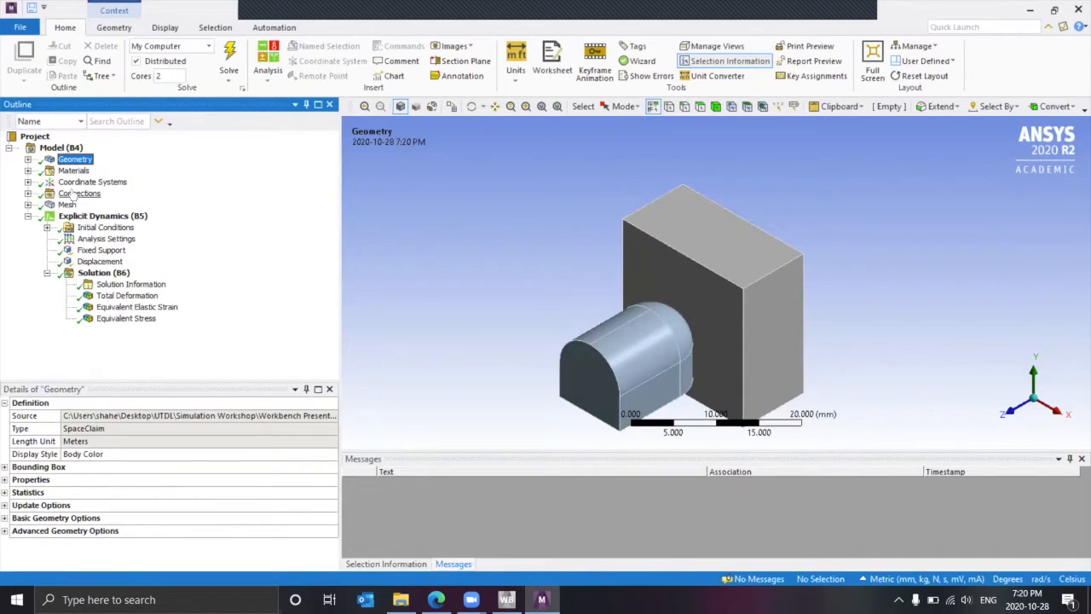
- Review the Body Interactions settings under Connections, with both bodies viewed from the side where they meet
{"action": "left_click", "coordinate": [28, 193]}
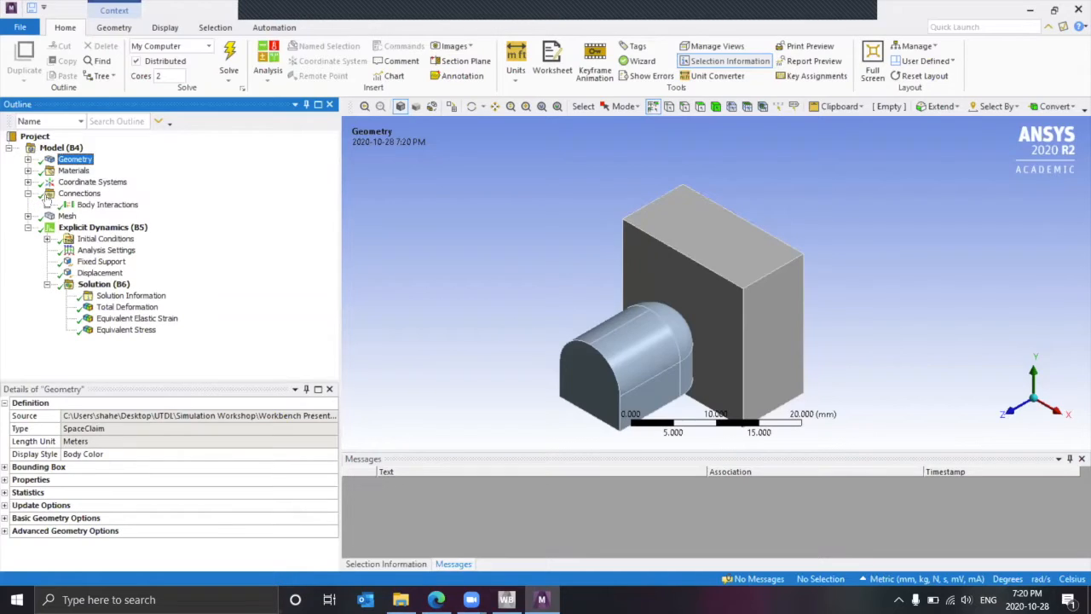
{"action": "left_click", "coordinate": [94, 205]}
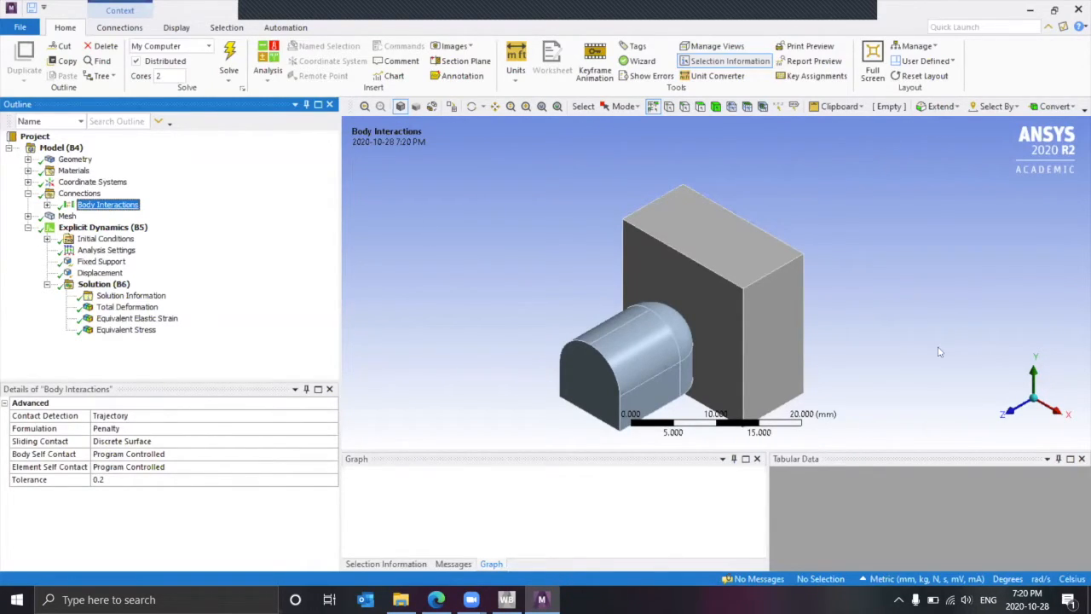
{"action": "left_click_drag", "start_coordinate": [833, 327], "coordinate": [801, 315]}
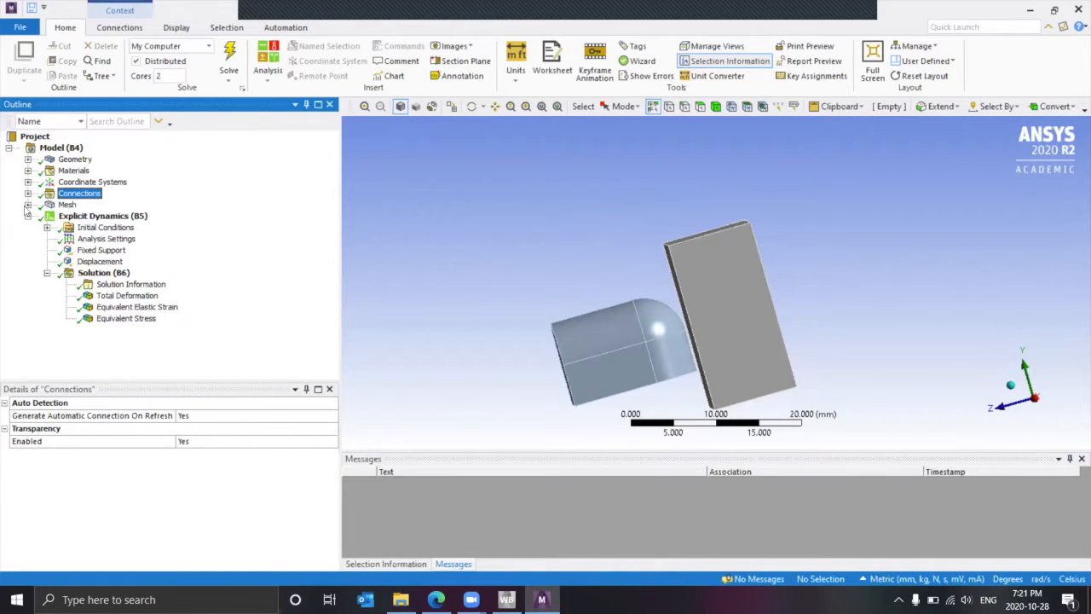
- Compare the two mesh body sizings, checking the element size and scoped body of each
{"action": "left_click", "coordinate": [27, 205]}
{"action": "left_click", "coordinate": [57, 206]}
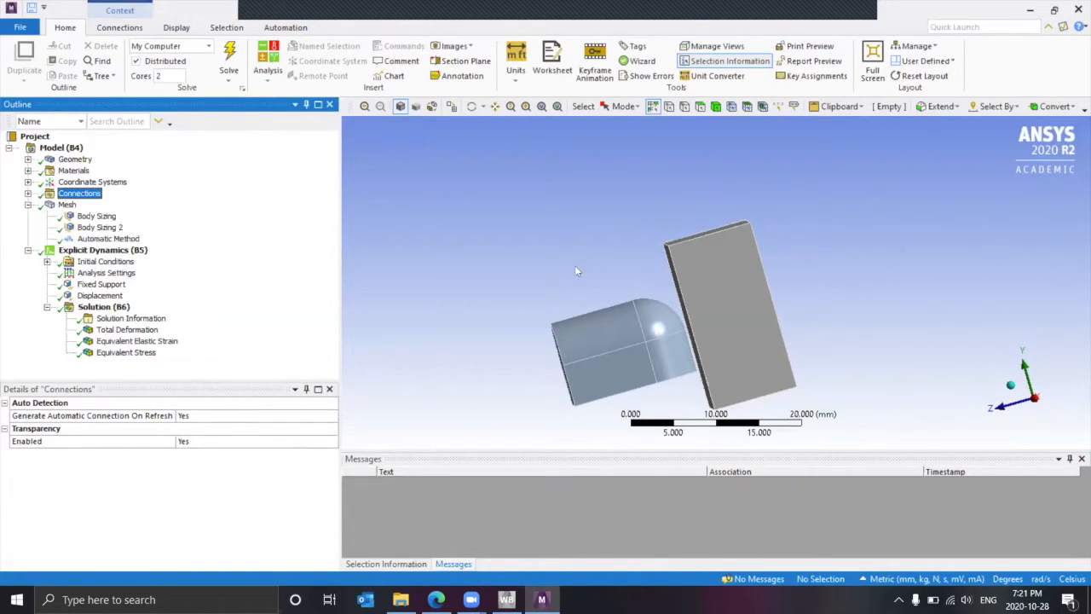
{"action": "left_click", "coordinate": [95, 218]}
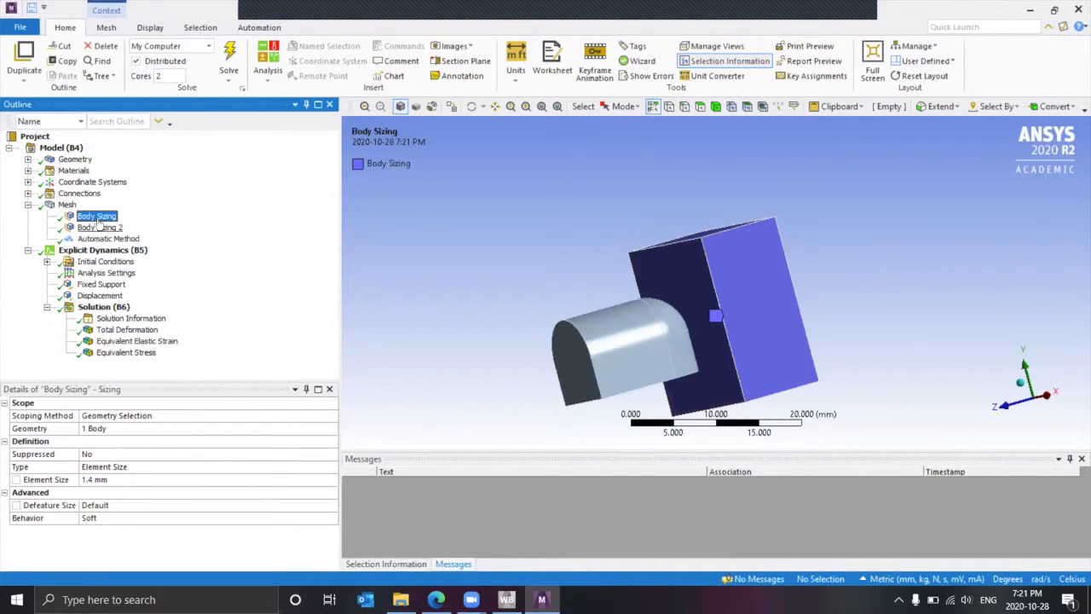
{"action": "left_click", "coordinate": [100, 227]}
{"action": "left_click", "coordinate": [97, 216]}
{"action": "left_click", "coordinate": [100, 227]}
{"action": "left_click", "coordinate": [97, 217]}
{"action": "left_click", "coordinate": [100, 227]}
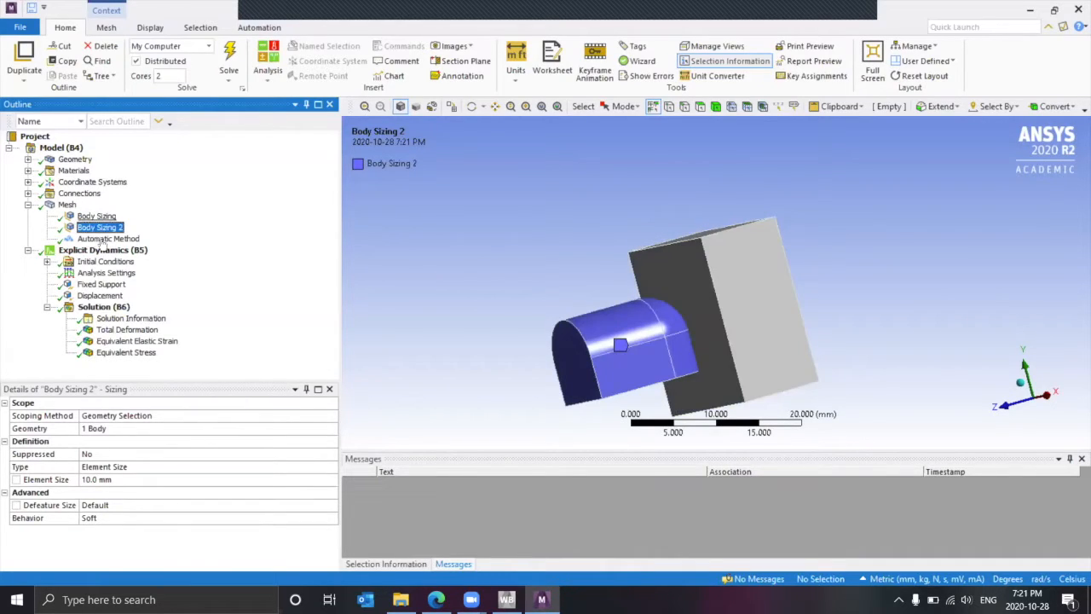
- Review the Automatic Method's scope and definition, and recheck the two body sizings
{"action": "left_click", "coordinate": [107, 238]}
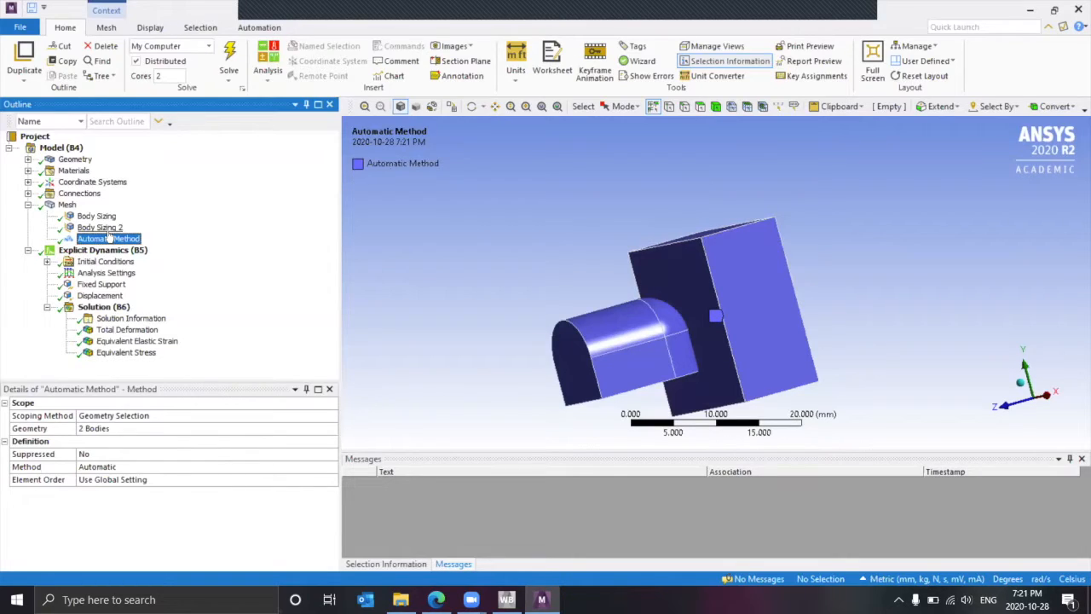
{"action": "left_click", "coordinate": [99, 229]}
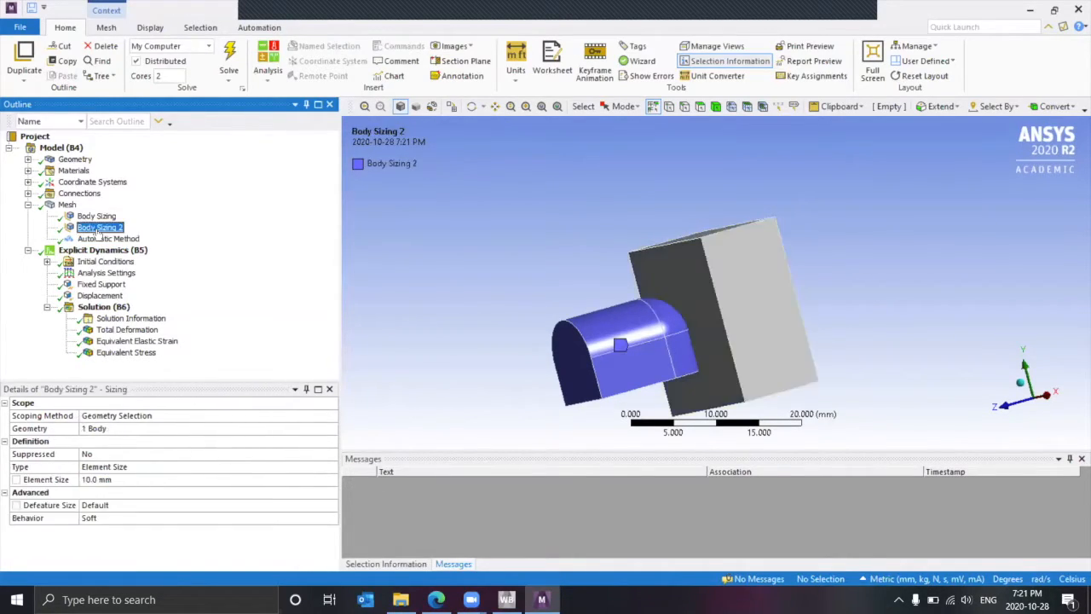
{"action": "left_click", "coordinate": [96, 218]}
{"action": "left_click", "coordinate": [99, 226]}
{"action": "left_click", "coordinate": [97, 217]}
{"action": "left_click", "coordinate": [99, 228]}
- Display the mesh and examine the elements on the Boot and the Sweet Spot block from different angles
{"action": "left_click", "coordinate": [67, 206]}
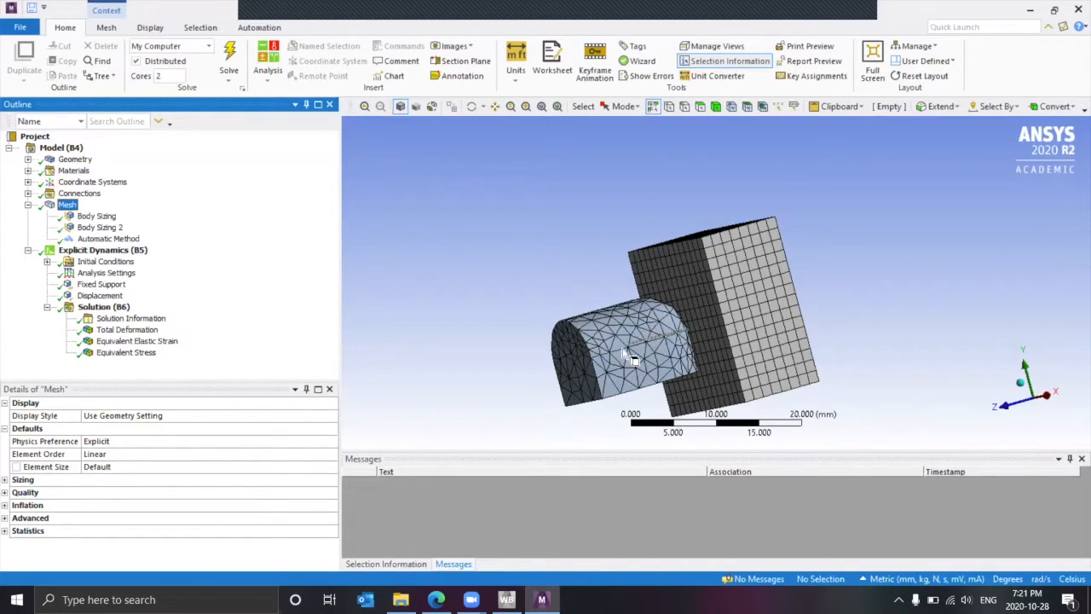
{"action": "scroll", "coordinate": [528, 207], "scroll_direction": "up", "scroll_amount": 2}
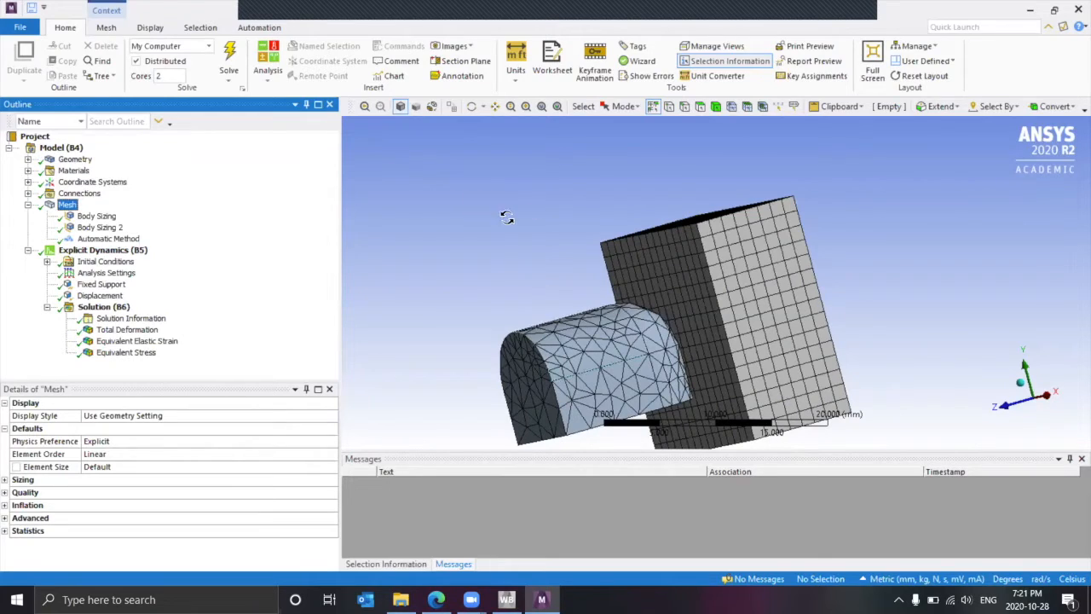
{"action": "middle_click_drag", "start_coordinate": [510, 221], "coordinate": [540, 252]}
{"action": "middle_click_drag", "start_coordinate": [726, 284], "coordinate": [720, 313]}
{"action": "scroll", "coordinate": [759, 321], "scroll_direction": "down", "scroll_amount": 1}
{"action": "scroll", "coordinate": [736, 305], "scroll_direction": "up", "scroll_amount": 1}
{"action": "scroll", "coordinate": [736, 331], "scroll_direction": "down", "scroll_amount": 1}
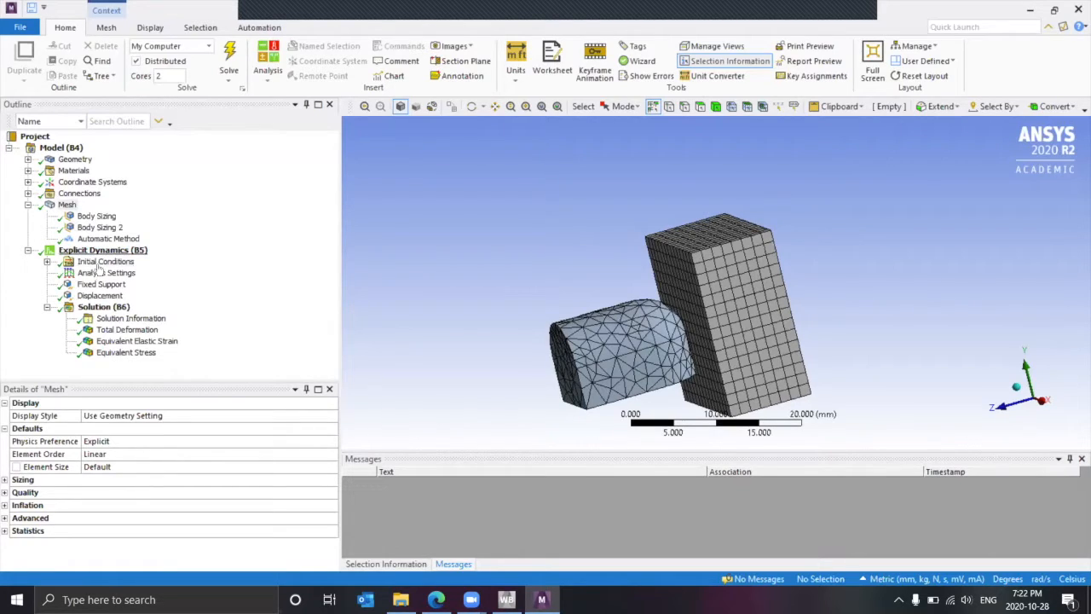
- Review the pre-stress and velocity initial conditions and switch the unit system to Metric (m, kg, N, s, V, A)
{"action": "double_click", "coordinate": [104, 262]}
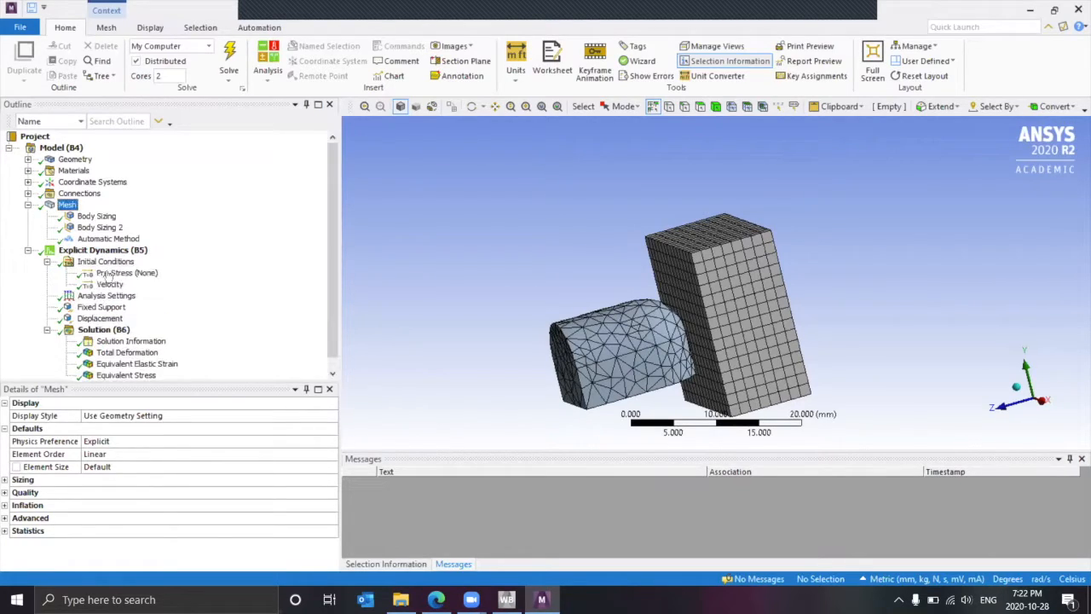
{"action": "left_click", "coordinate": [120, 272]}
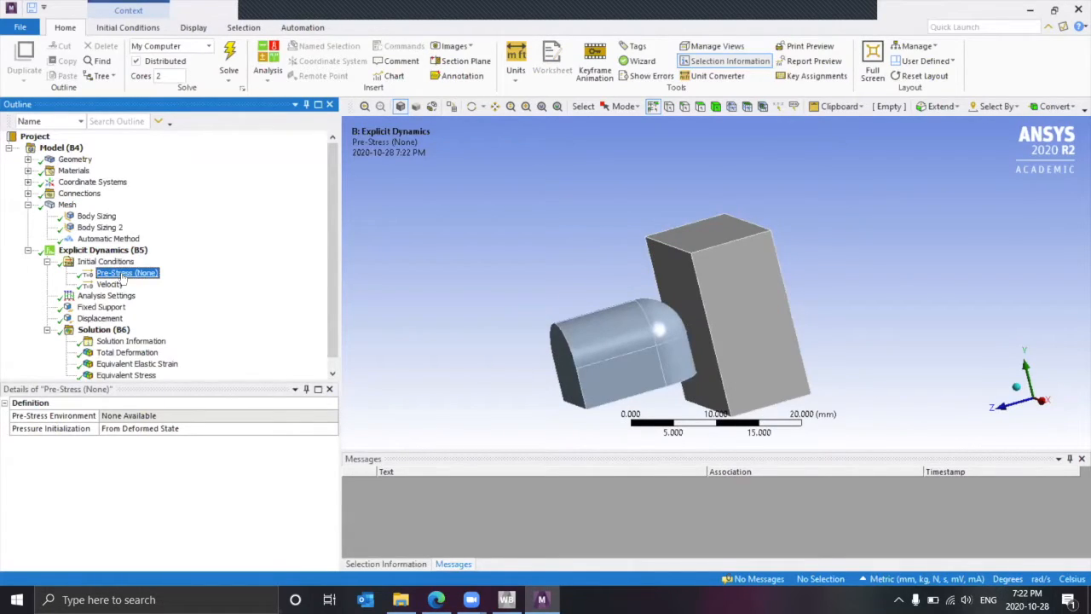
{"action": "left_click", "coordinate": [120, 283]}
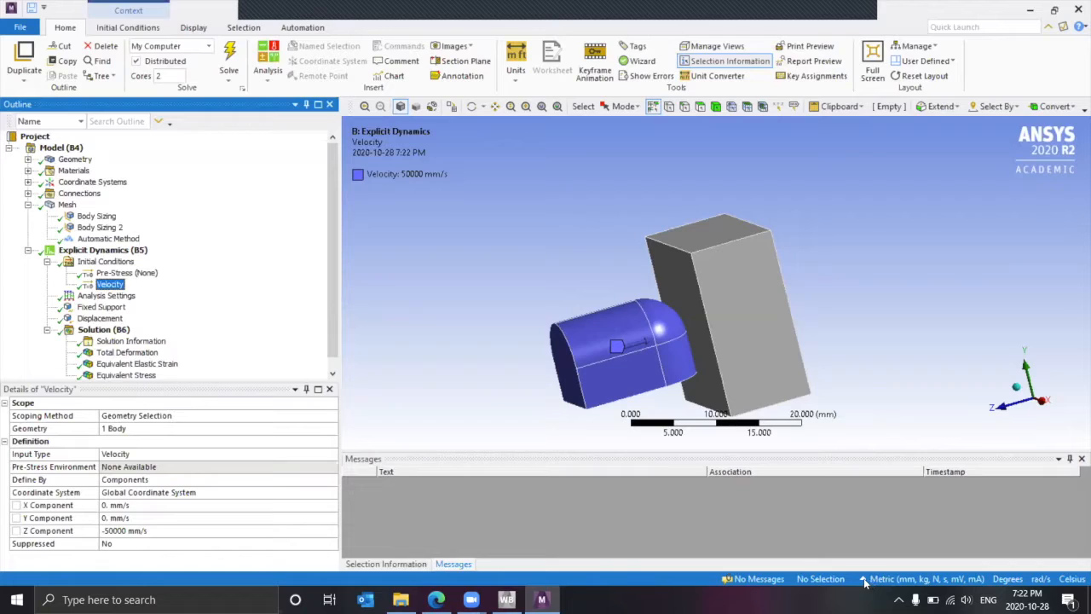
{"action": "left_click", "coordinate": [936, 579]}
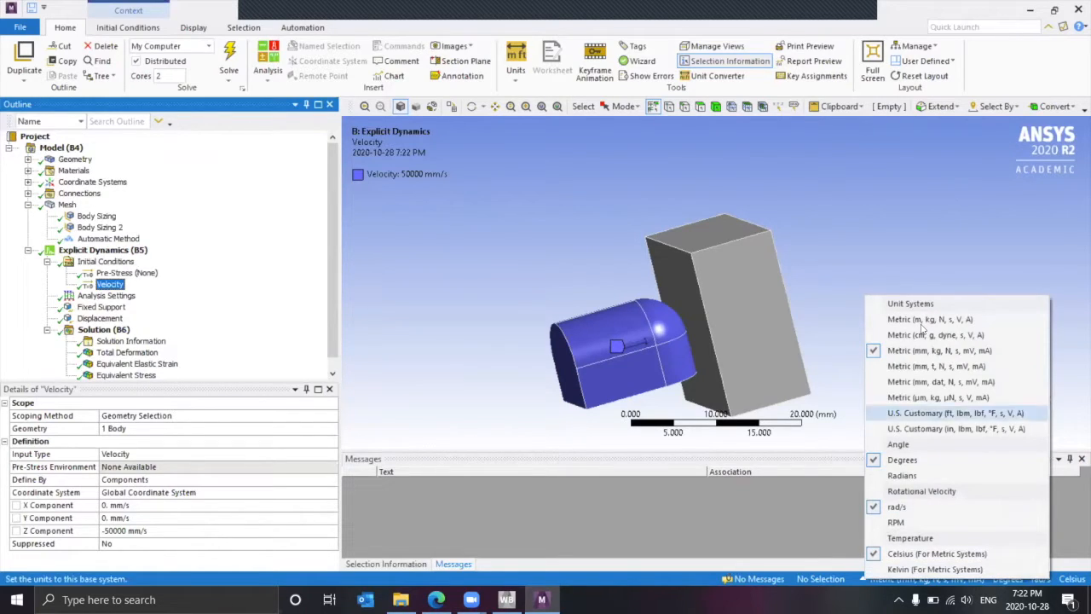
{"action": "left_click", "coordinate": [929, 322]}
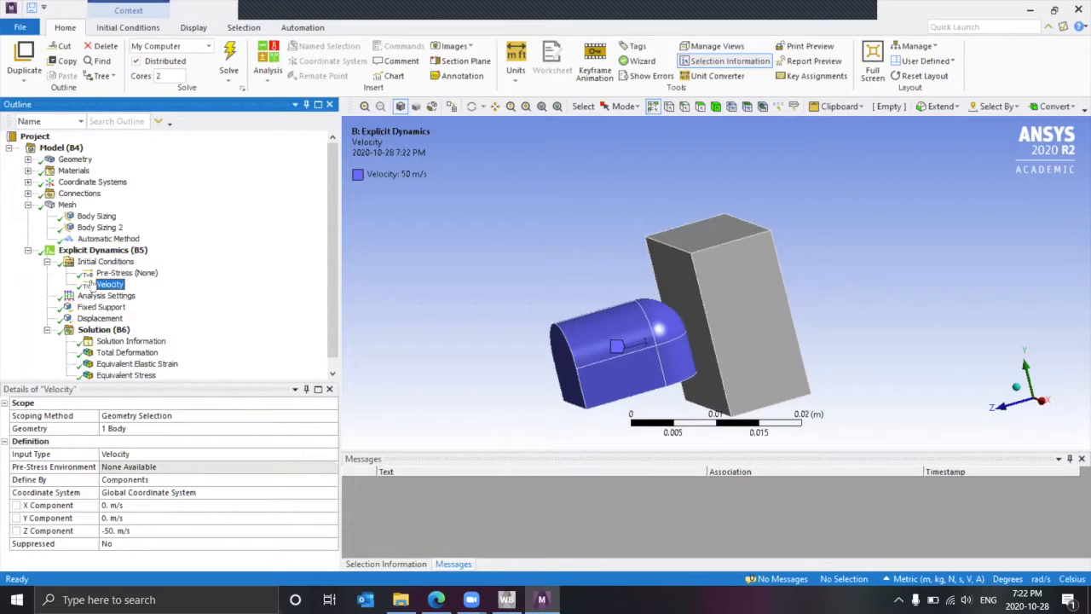
- Review the Explicit Dynamics analysis settings and check the end time in the step controls
{"action": "left_click", "coordinate": [47, 262]}
{"action": "left_click", "coordinate": [102, 274]}
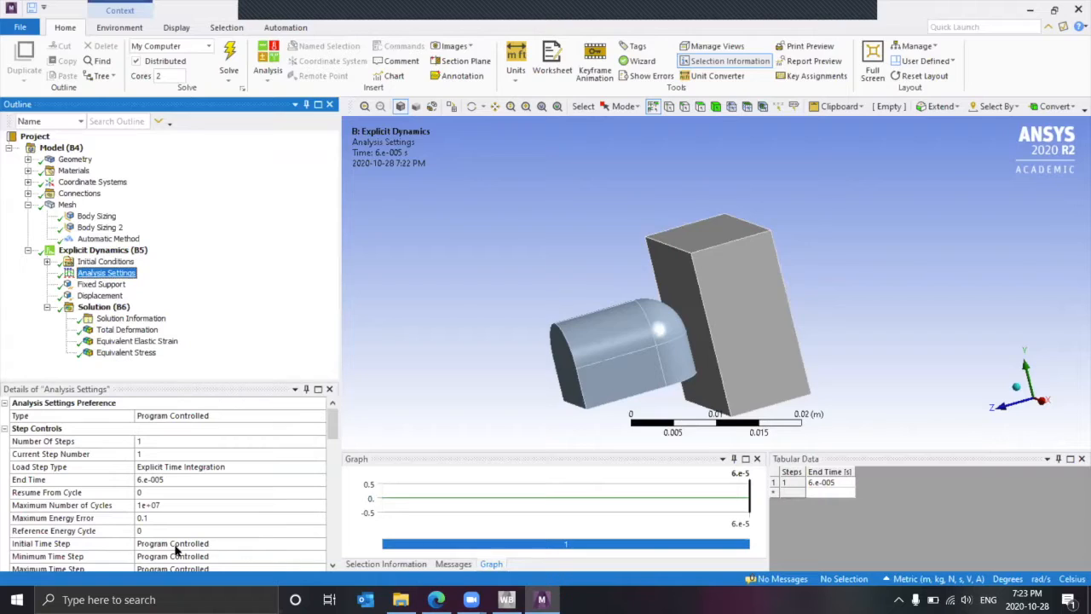
{"action": "scroll", "coordinate": [258, 513], "scroll_direction": "down", "scroll_amount": 10}
{"action": "scroll", "coordinate": [244, 474], "scroll_direction": "up", "scroll_amount": 10}
{"action": "left_click", "coordinate": [183, 480]}
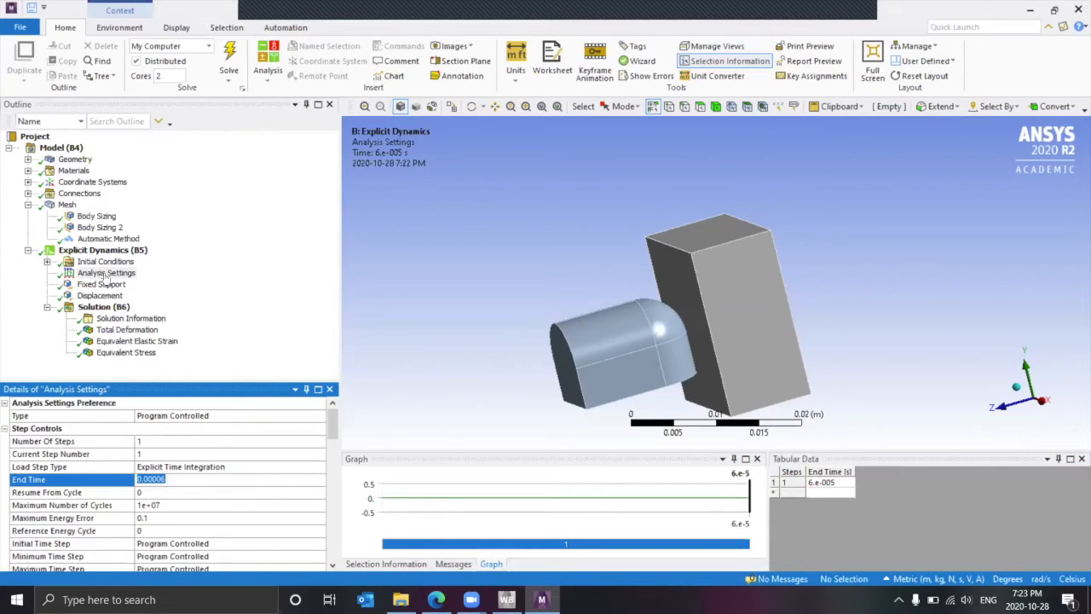
- Examine the erosion and output controls in the analysis settings, including the result number of points
{"action": "scroll", "coordinate": [151, 455], "scroll_direction": "down", "scroll_amount": 2}
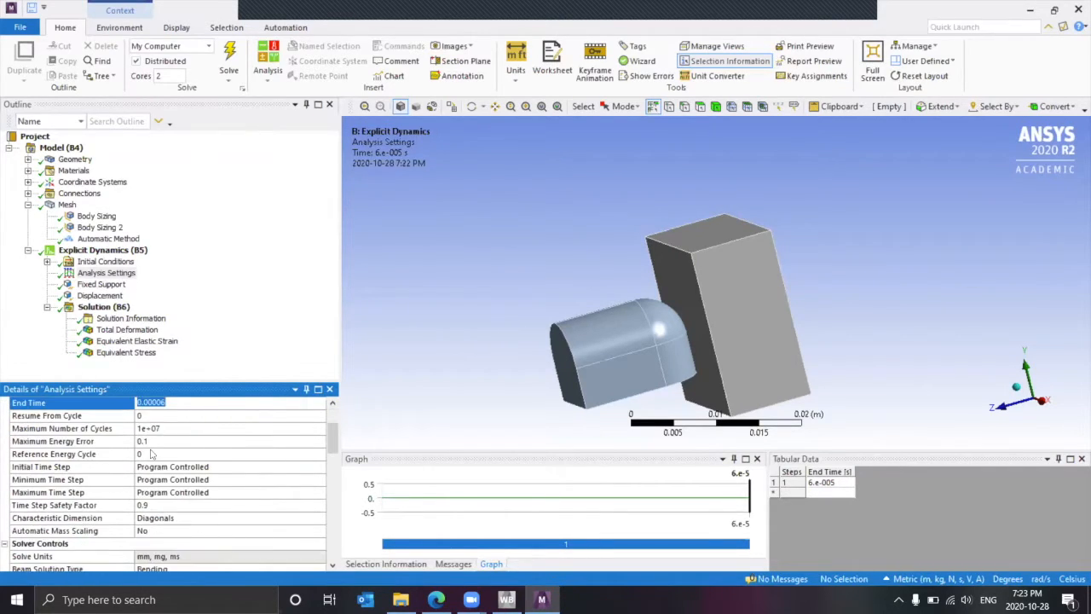
{"action": "scroll", "coordinate": [151, 454], "scroll_direction": "down", "scroll_amount": 12}
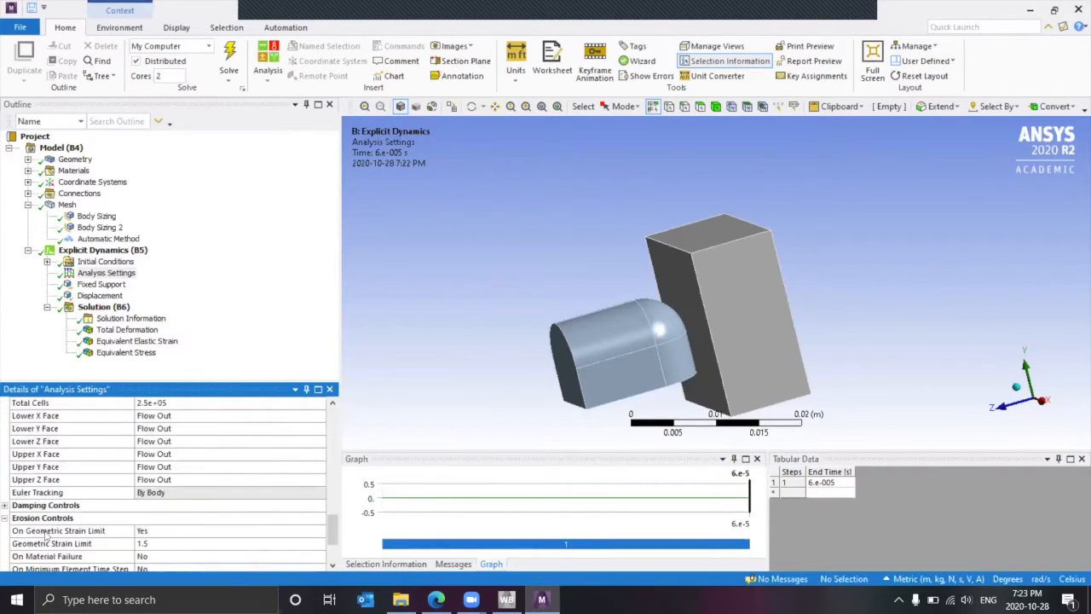
{"action": "scroll", "coordinate": [46, 535], "scroll_direction": "down", "scroll_amount": 2}
{"action": "left_click", "coordinate": [5, 518]}
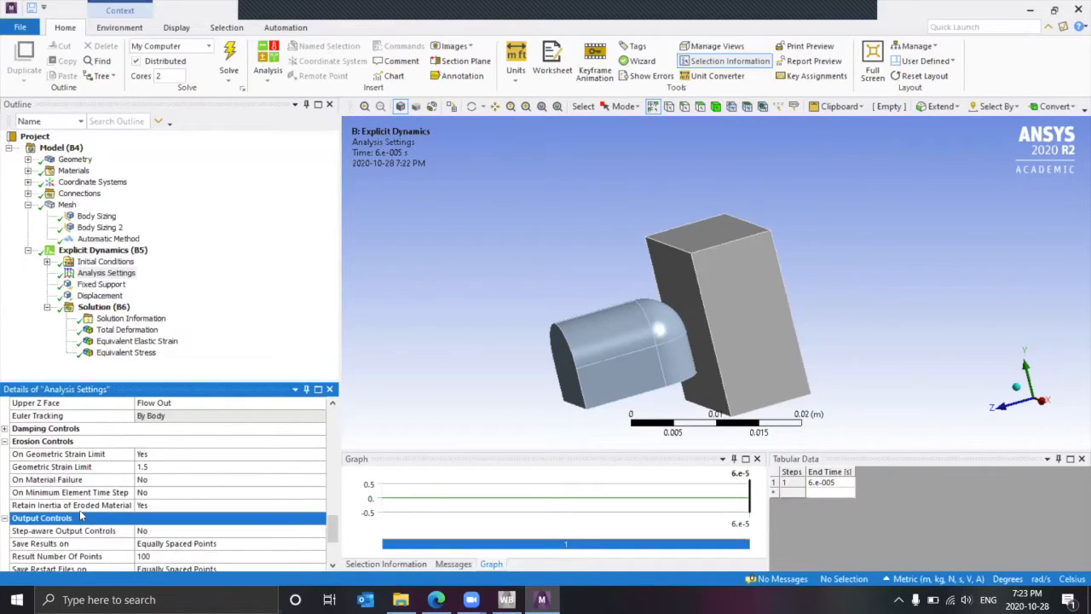
{"action": "scroll", "coordinate": [119, 473], "scroll_direction": "down", "scroll_amount": 1}
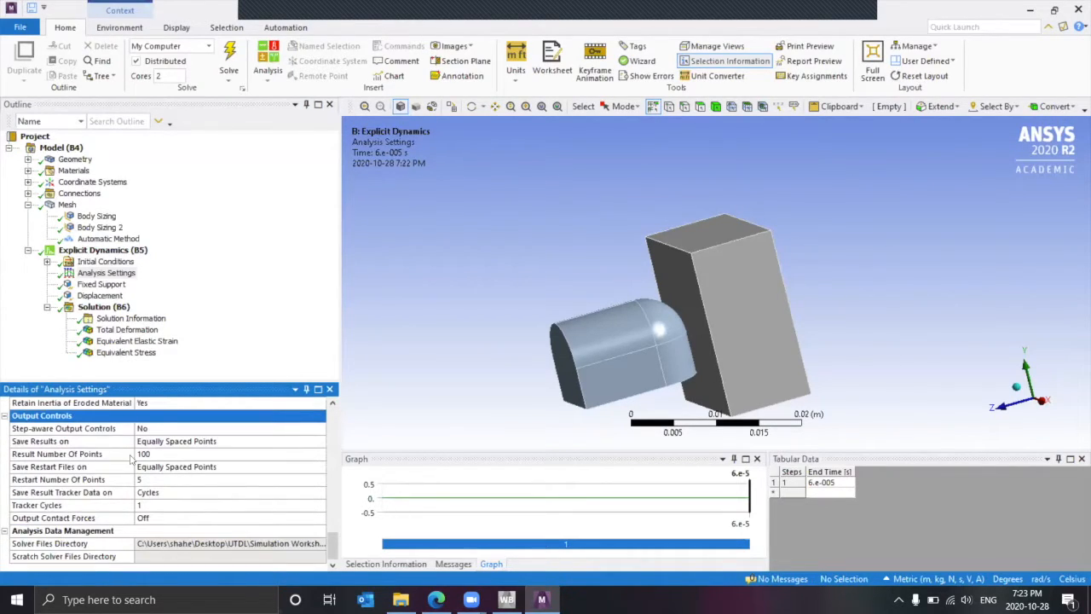
{"action": "left_click", "coordinate": [179, 455]}
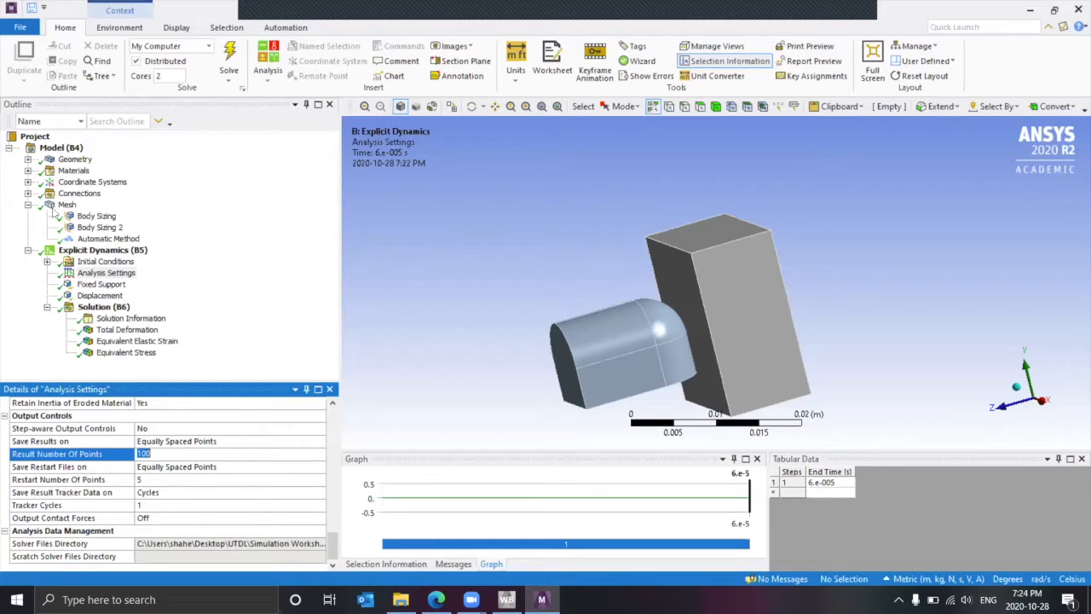
- Review the faces constrained by the Fixed Support on the block and the Displacement on the Boot
{"action": "left_click", "coordinate": [101, 285]}
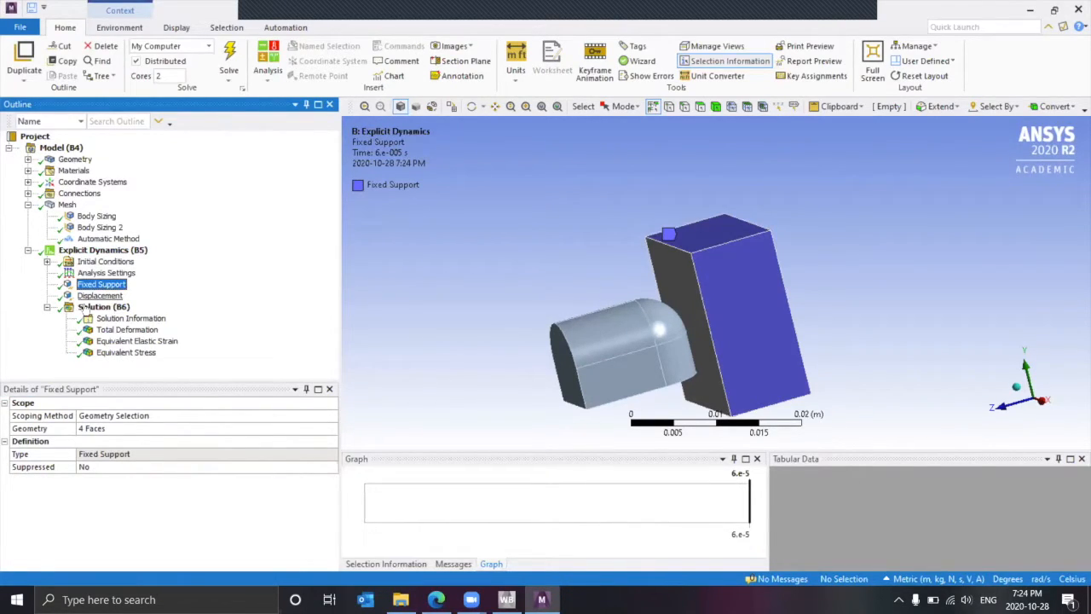
{"action": "left_click", "coordinate": [97, 298]}
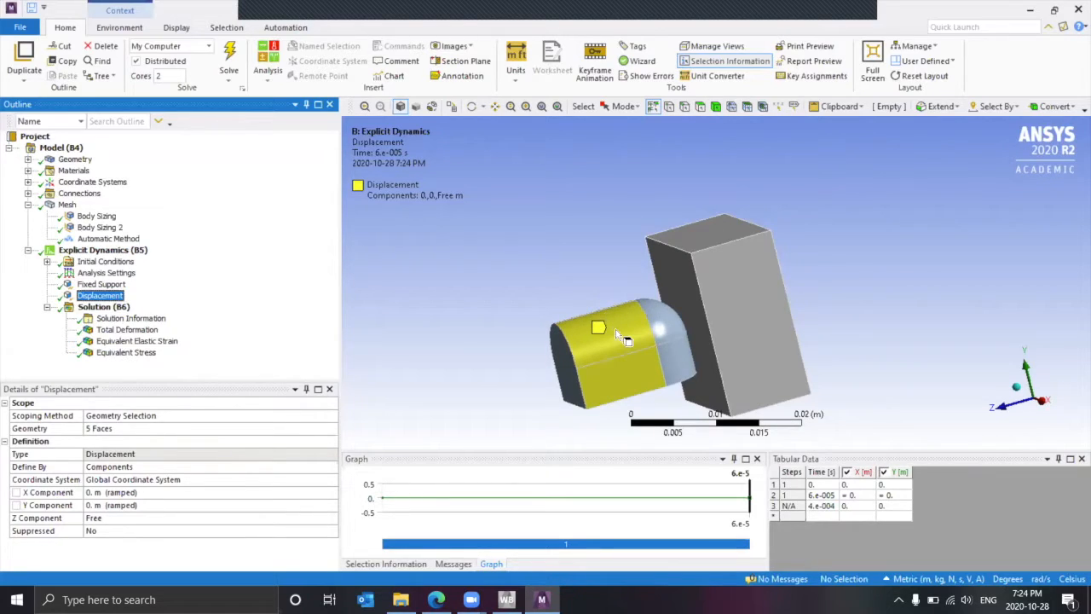
{"action": "scroll", "coordinate": [597, 377], "scroll_direction": "down", "scroll_amount": 1}
{"action": "scroll", "coordinate": [680, 292], "scroll_direction": "up", "scroll_amount": 3}
{"action": "scroll", "coordinate": [679, 292], "scroll_direction": "down", "scroll_amount": 1}
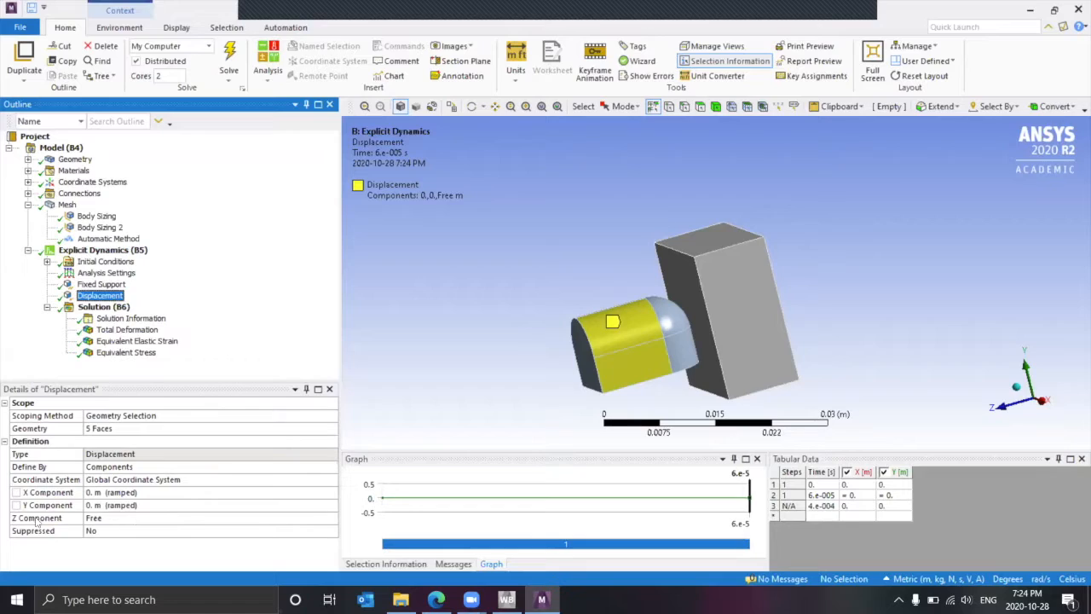
- Check the Displacement's Z component setting and show the model in the isometric view
{"action": "left_click", "coordinate": [326, 522]}
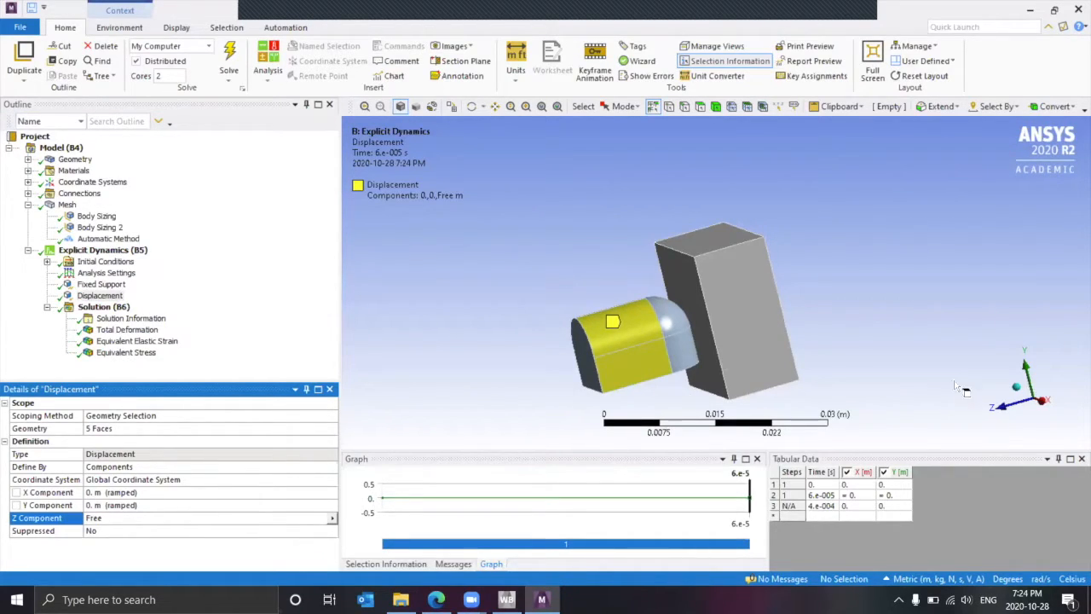
{"action": "scroll", "coordinate": [1021, 396], "scroll_direction": "down", "scroll_amount": 1}
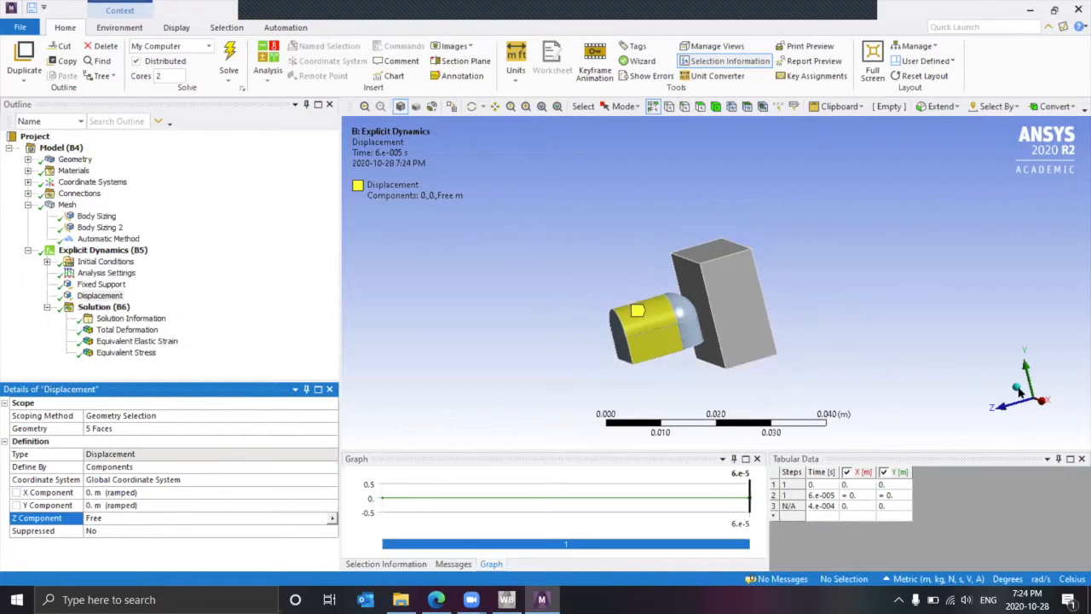
{"action": "scroll", "coordinate": [1022, 396], "scroll_direction": "up", "scroll_amount": 2}
{"action": "left_click", "coordinate": [1016, 387]}
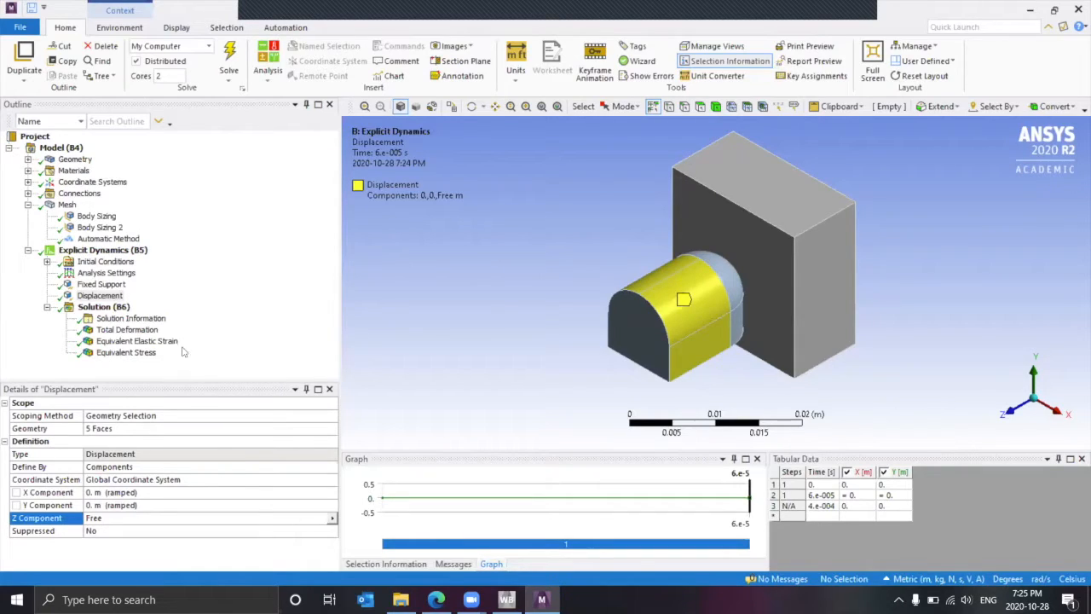
- Look through the deformation and other result types that can be inserted under the Solution
{"action": "left_click", "coordinate": [99, 308]}
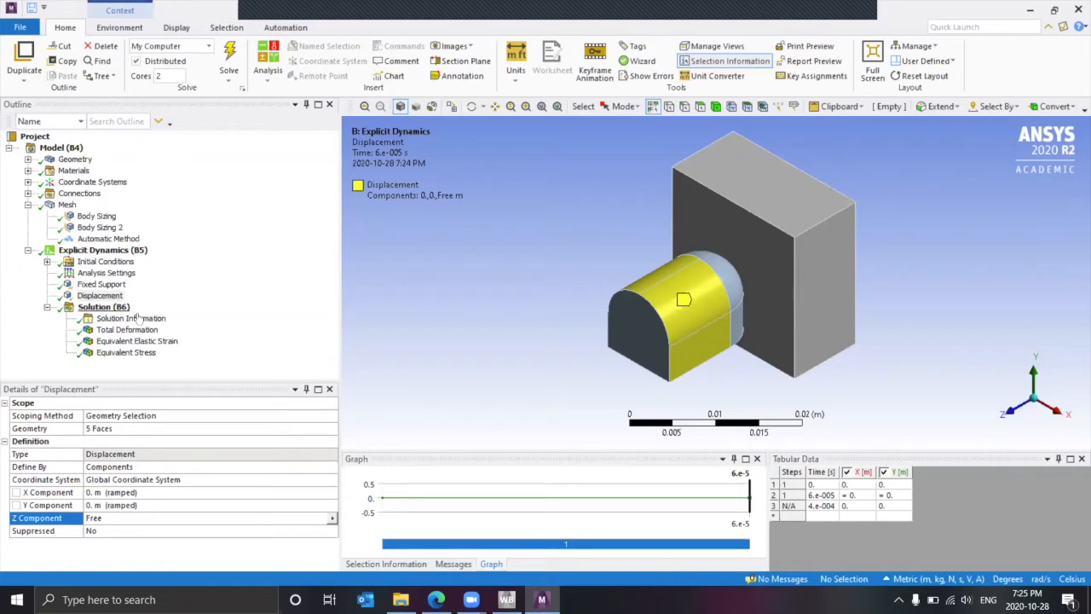
{"action": "right_click", "coordinate": [100, 311]}
{"action": "mouse_move", "coordinate": [213, 316]}
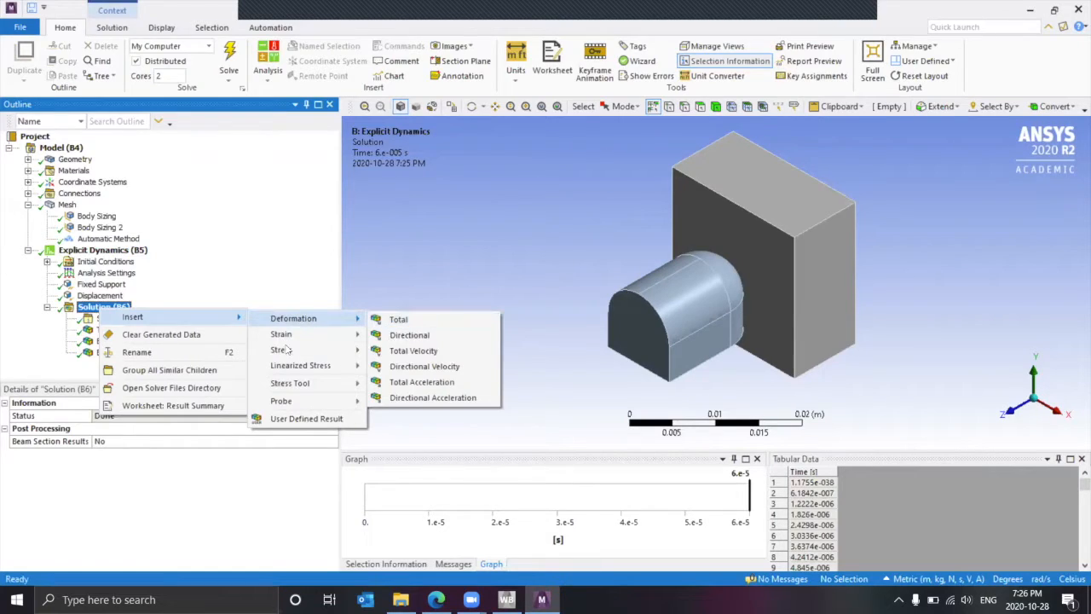
{"action": "left_click", "coordinate": [122, 309]}
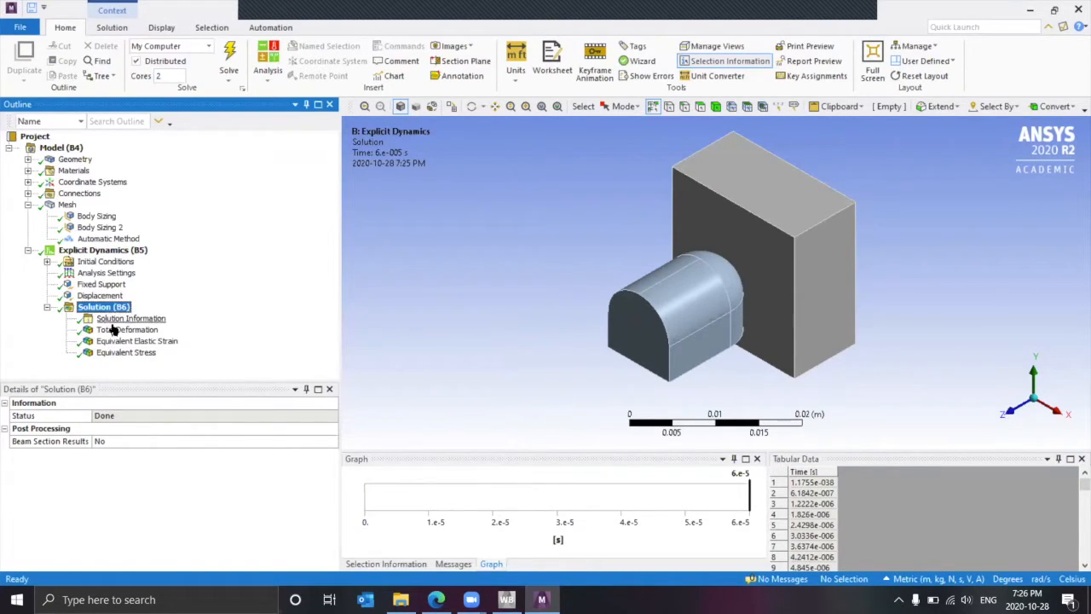
- View the Total Deformation, Equivalent Elastic Strain and Equivalent Stress results of the impact
{"action": "left_click", "coordinate": [115, 329]}
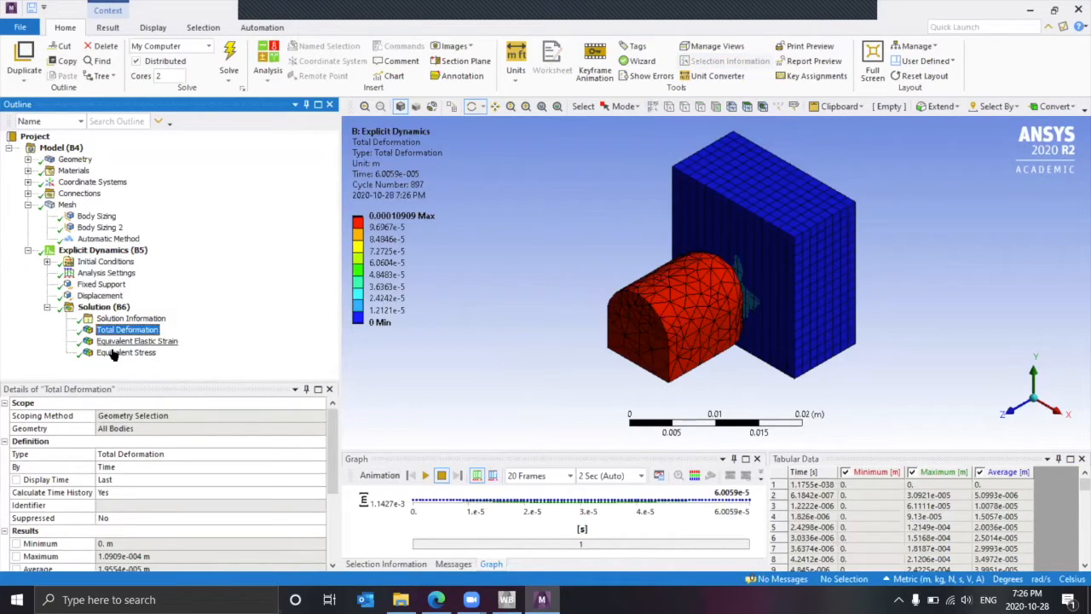
{"action": "left_click", "coordinate": [112, 341]}
{"action": "left_click", "coordinate": [111, 351]}
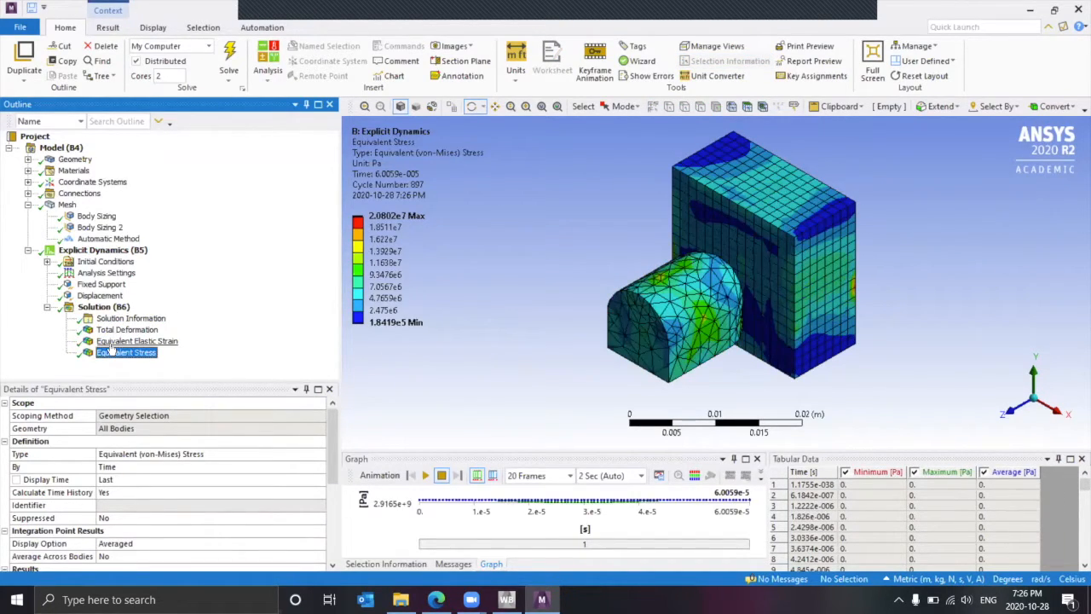
{"action": "left_click", "coordinate": [100, 308]}
{"action": "right_click", "coordinate": [99, 311]}
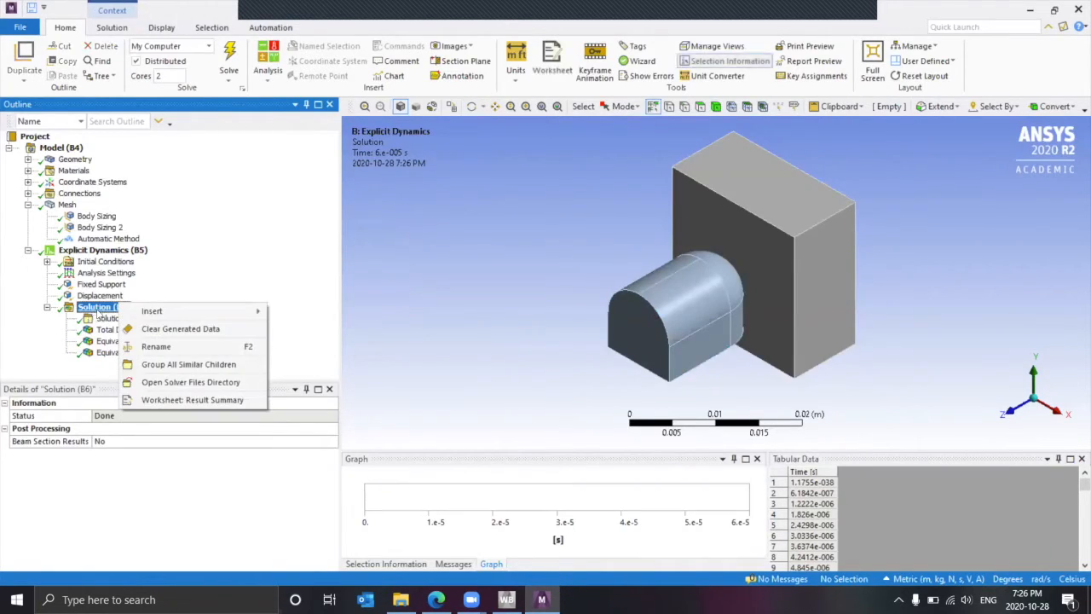
{"action": "right_click", "coordinate": [92, 311]}
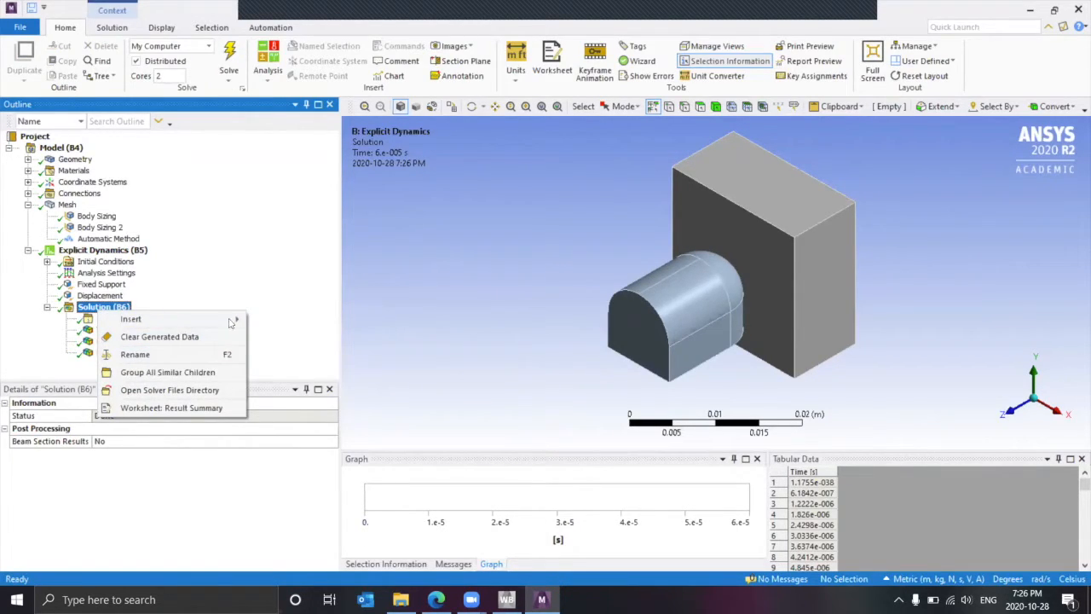
{"action": "key", "text": "Escape"}
- Animate the Total Deformation result with 100 frames and examine the boot and block from several angles
{"action": "left_click", "coordinate": [128, 329]}
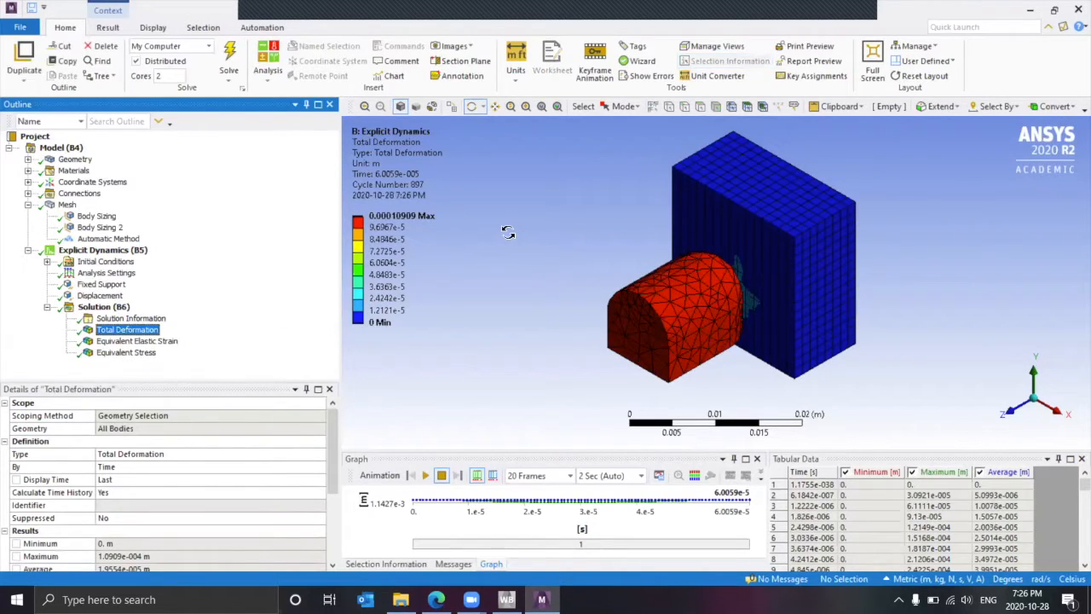
{"action": "left_click_drag", "start_coordinate": [487, 235], "coordinate": [494, 290]}
{"action": "left_click", "coordinate": [427, 476]}
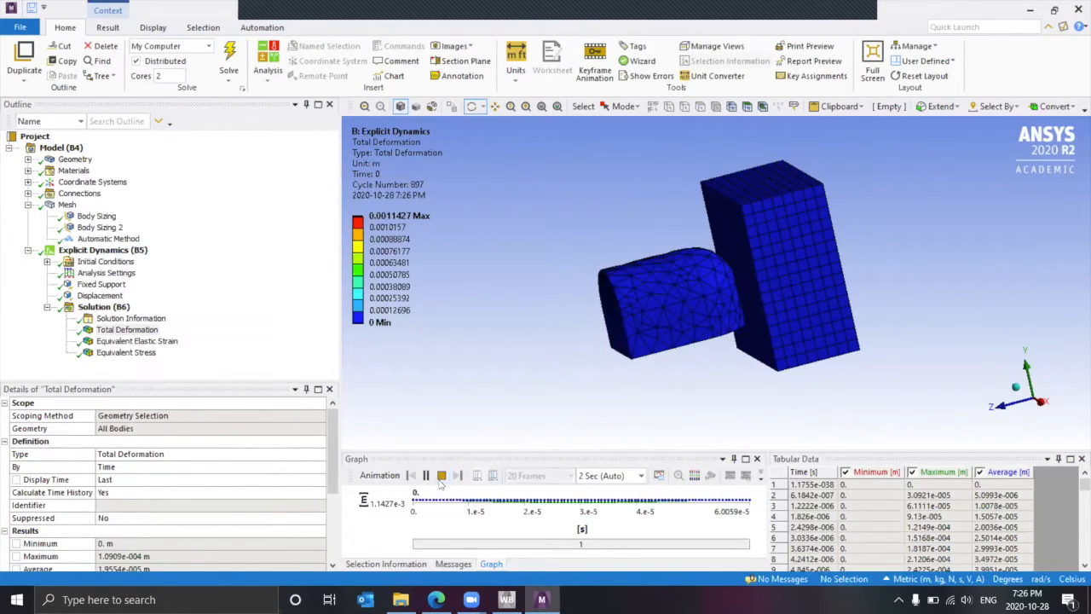
{"action": "left_click", "coordinate": [568, 475]}
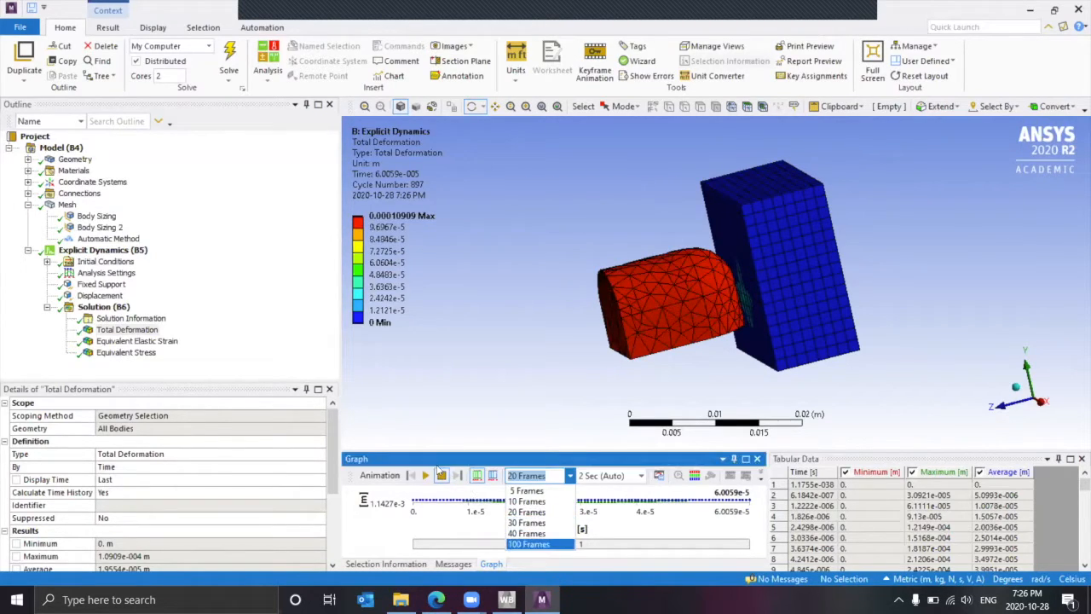
{"action": "left_click", "coordinate": [528, 546]}
{"action": "left_click", "coordinate": [431, 475]}
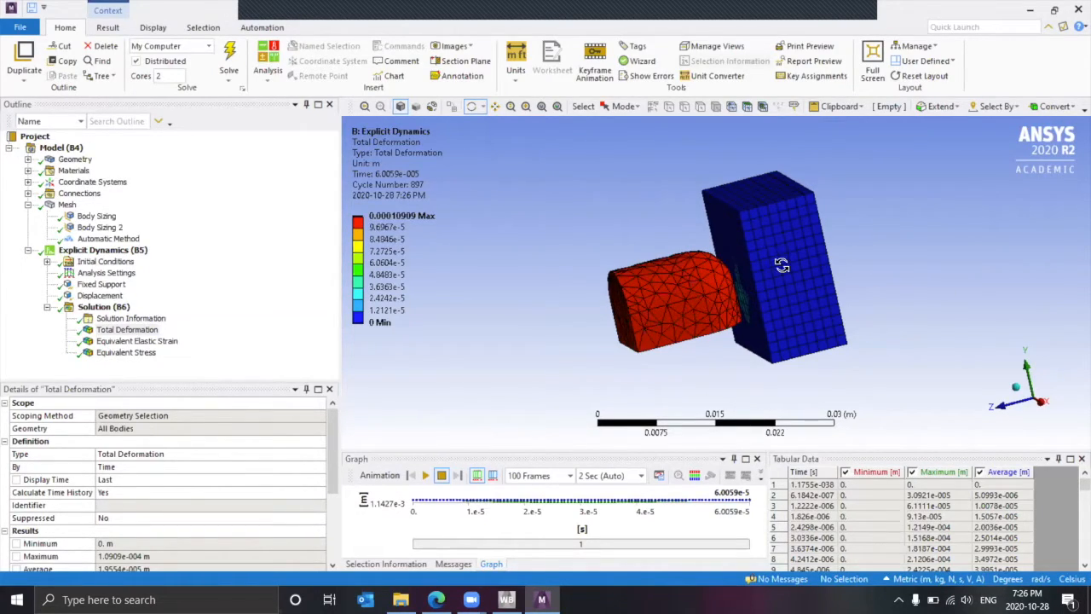
{"action": "left_click_drag", "start_coordinate": [885, 317], "coordinate": [852, 325]}
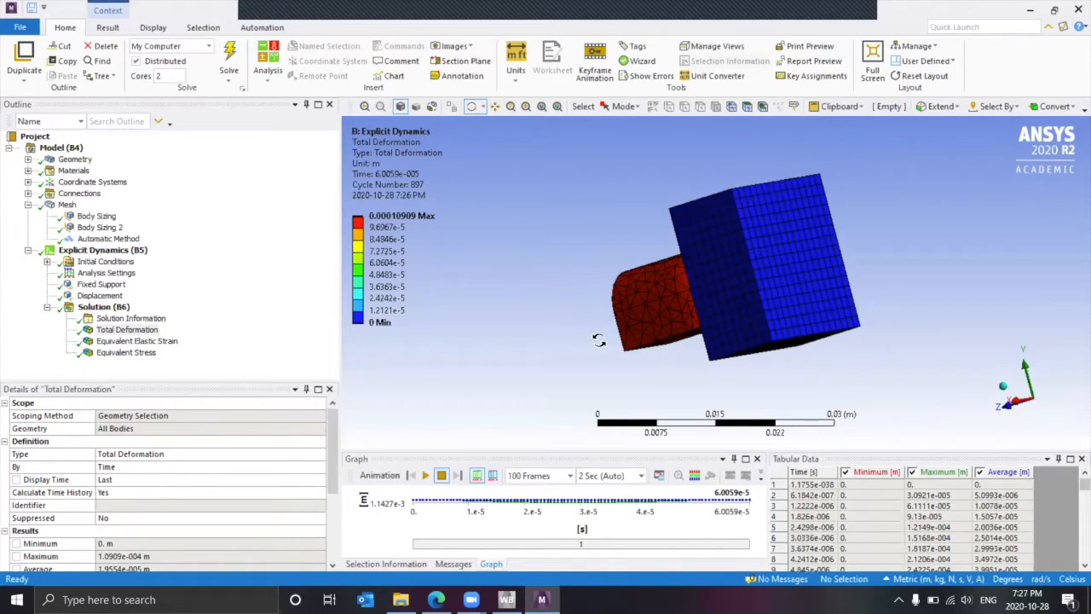
{"action": "left_click_drag", "start_coordinate": [703, 340], "coordinate": [704, 340]}
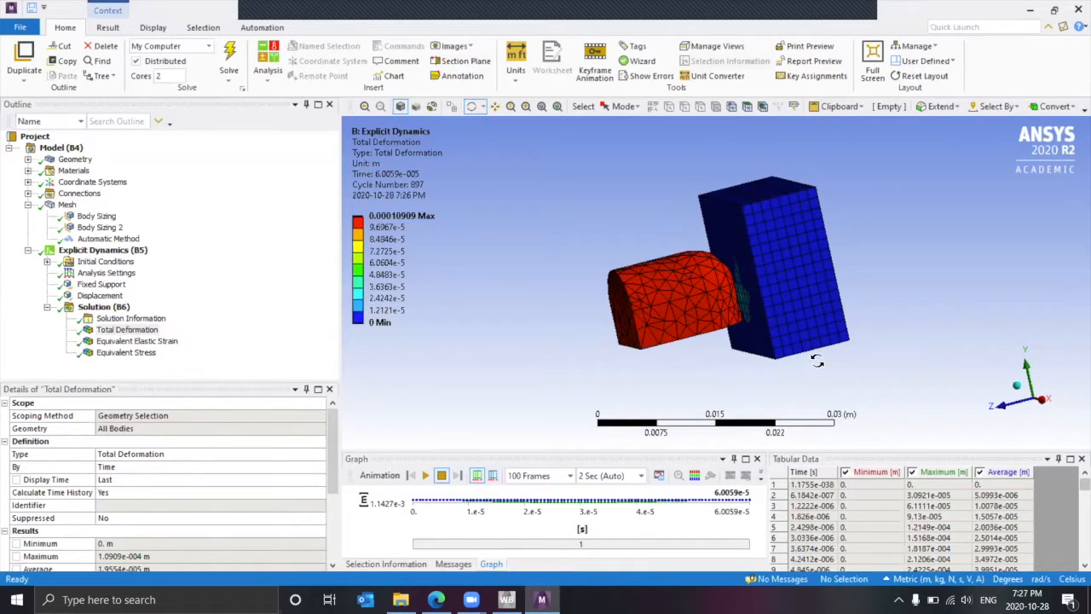
{"action": "left_click_drag", "start_coordinate": [831, 197], "coordinate": [798, 280]}
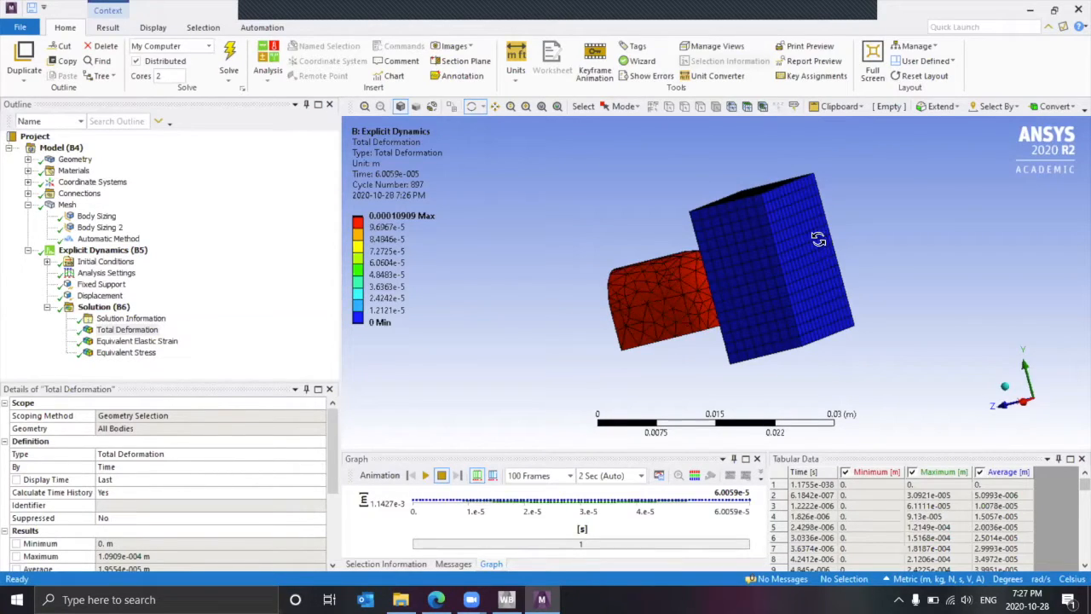
{"action": "left_click_drag", "start_coordinate": [963, 219], "coordinate": [868, 248]}
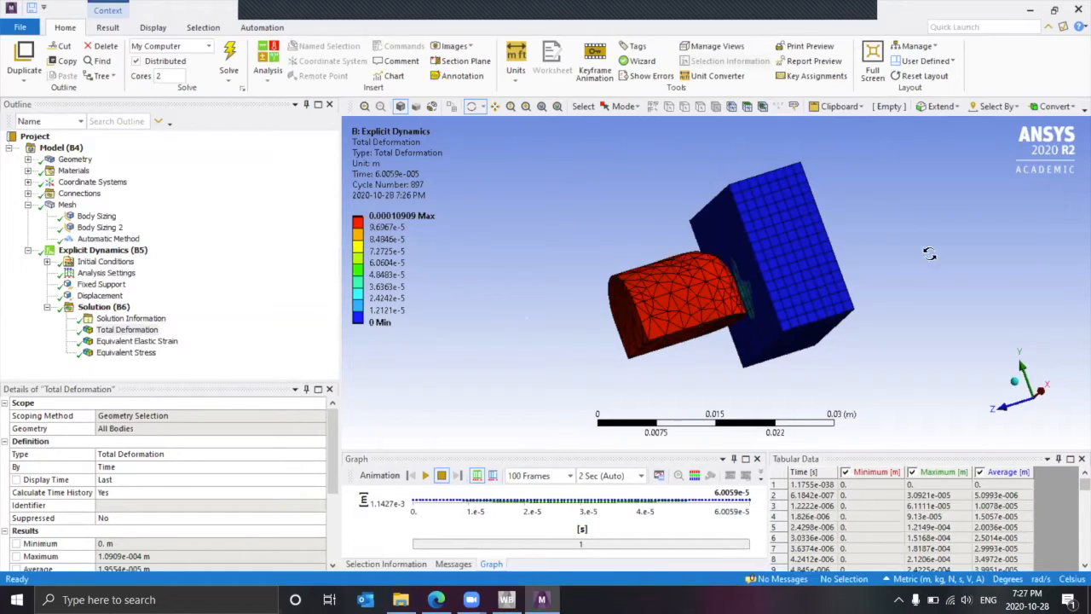
{"action": "left_click_drag", "start_coordinate": [920, 271], "coordinate": [961, 271]}
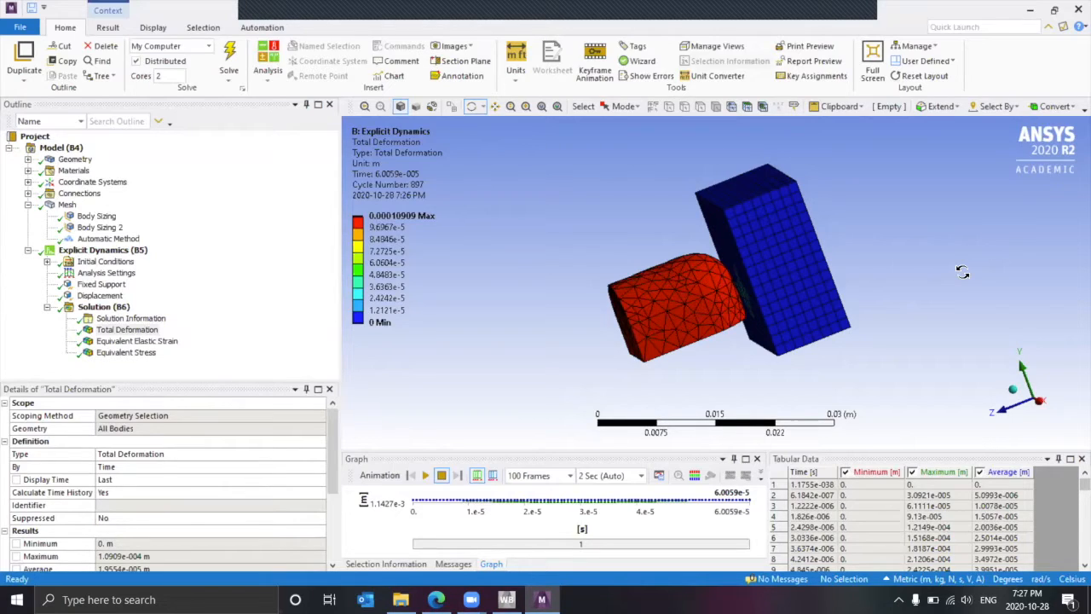
- Play the Equivalent Stress animation of the impact and stop it after viewing the stress on the block
{"action": "left_click", "coordinate": [127, 352]}
{"action": "left_click", "coordinate": [427, 475]}
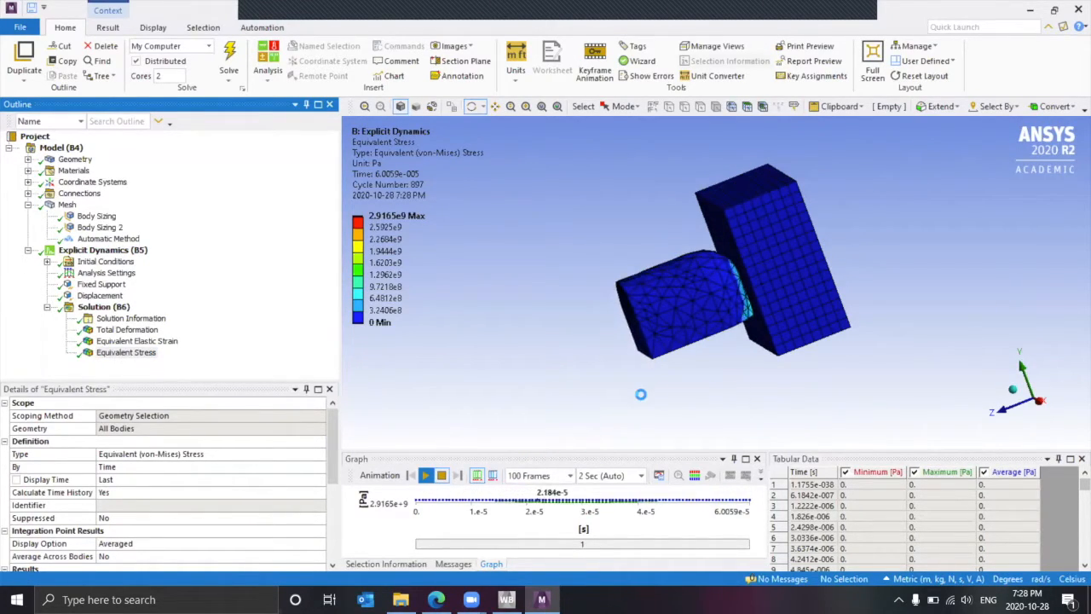
{"action": "left_click", "coordinate": [425, 474]}
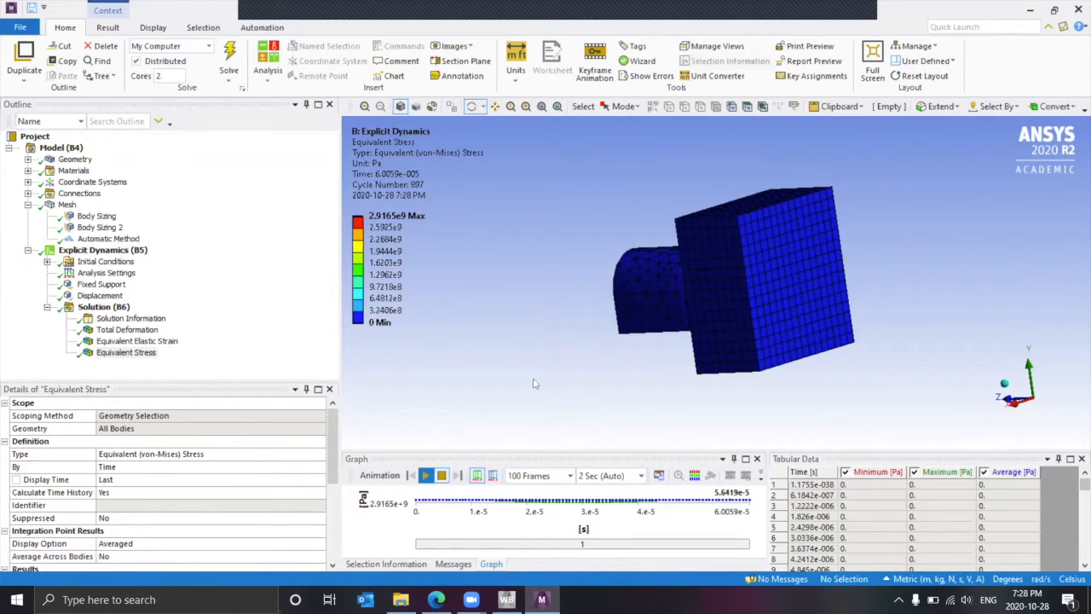
{"action": "left_click", "coordinate": [441, 475]}
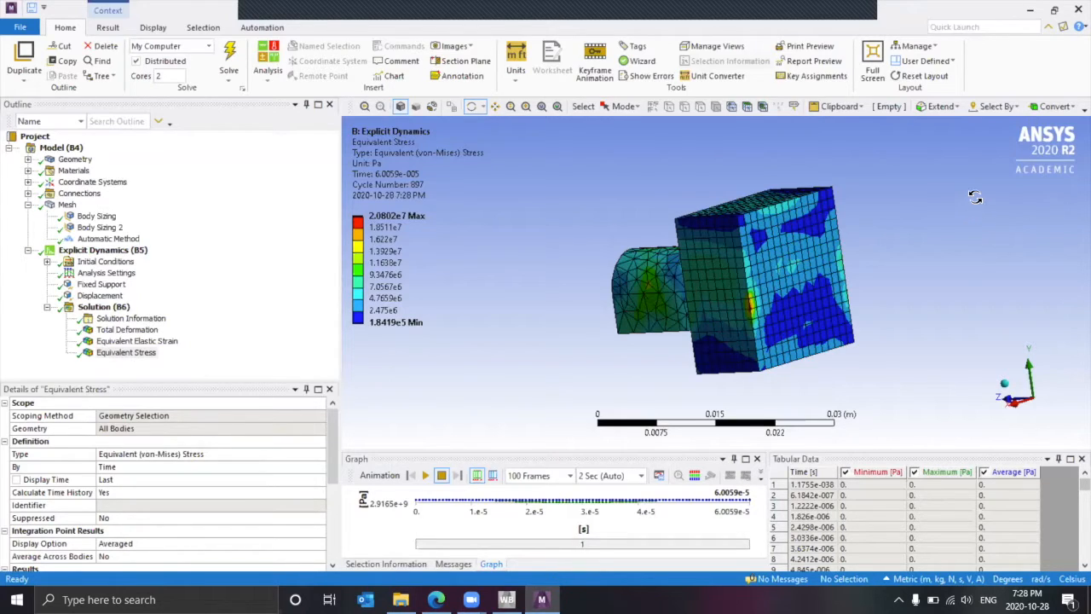
- Close the Explicit Dynamics model and open the Model of the Steady-State Thermal system
{"action": "left_click", "coordinate": [1078, 9]}
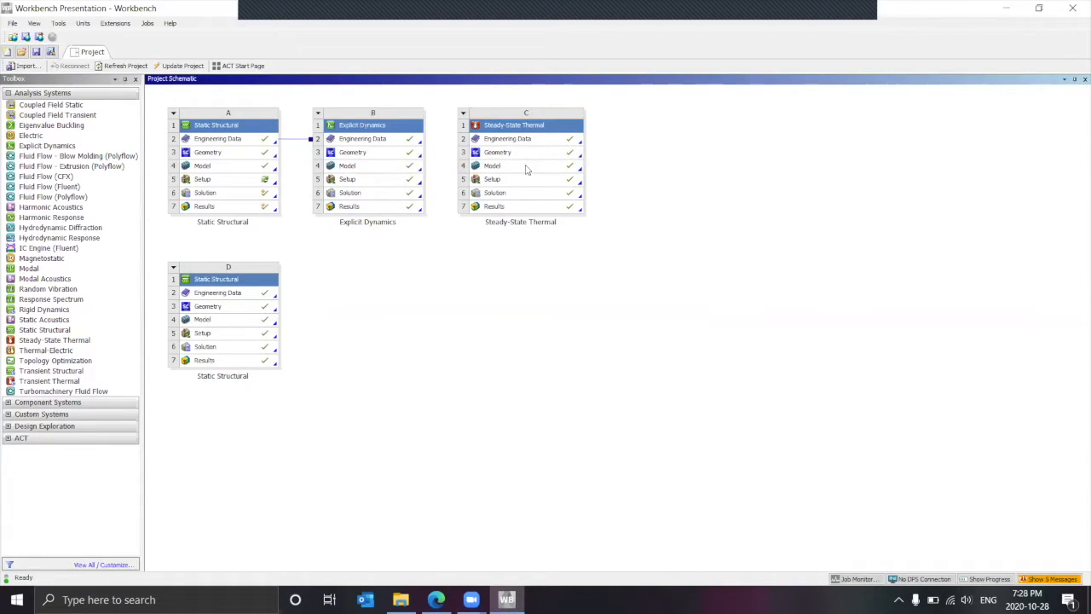
{"action": "double_click", "coordinate": [530, 166]}
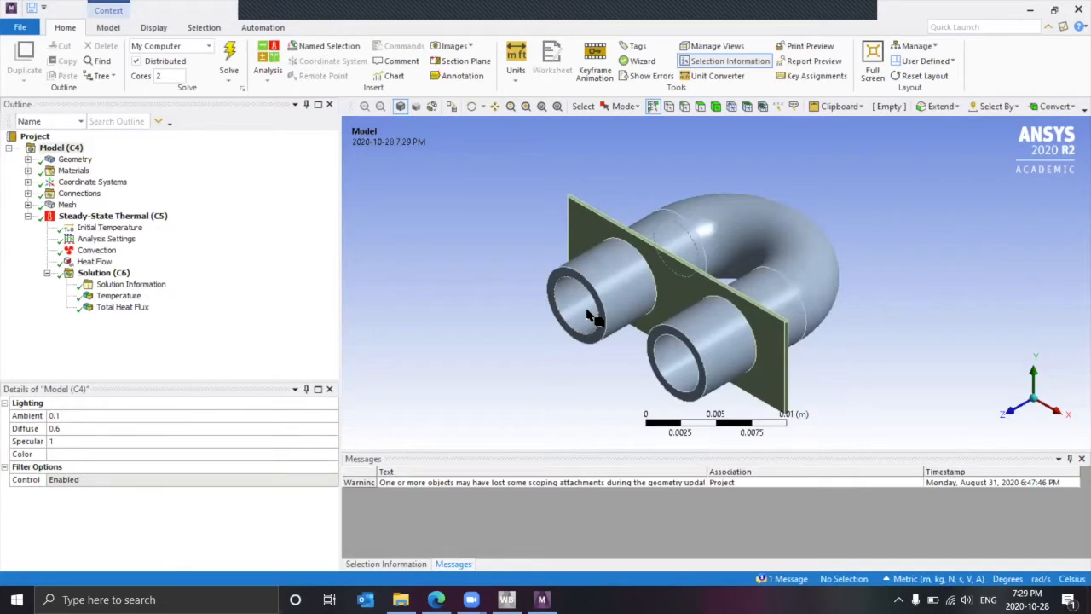
- Examine the U-shaped pipe and plate assembly and identify the pipe's solid body in the Geometry branch
{"action": "scroll", "coordinate": [870, 324], "scroll_direction": "down", "scroll_amount": 2}
{"action": "scroll", "coordinate": [870, 324], "scroll_direction": "up", "scroll_amount": 5}
{"action": "scroll", "coordinate": [870, 327], "scroll_direction": "down", "scroll_amount": 5}
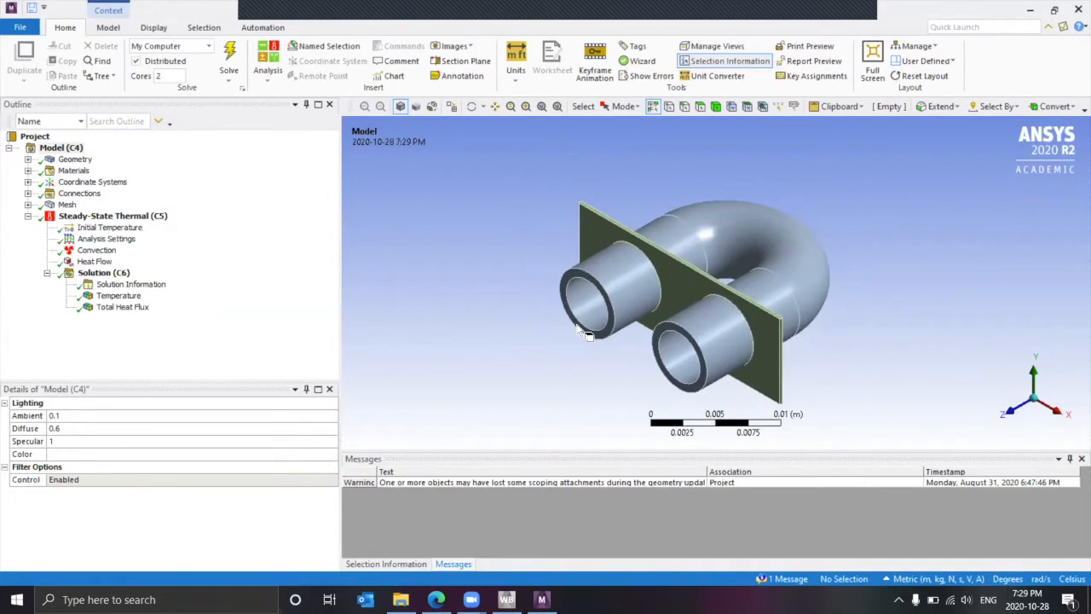
{"action": "middle_click_drag", "start_coordinate": [554, 368], "coordinate": [645, 294]}
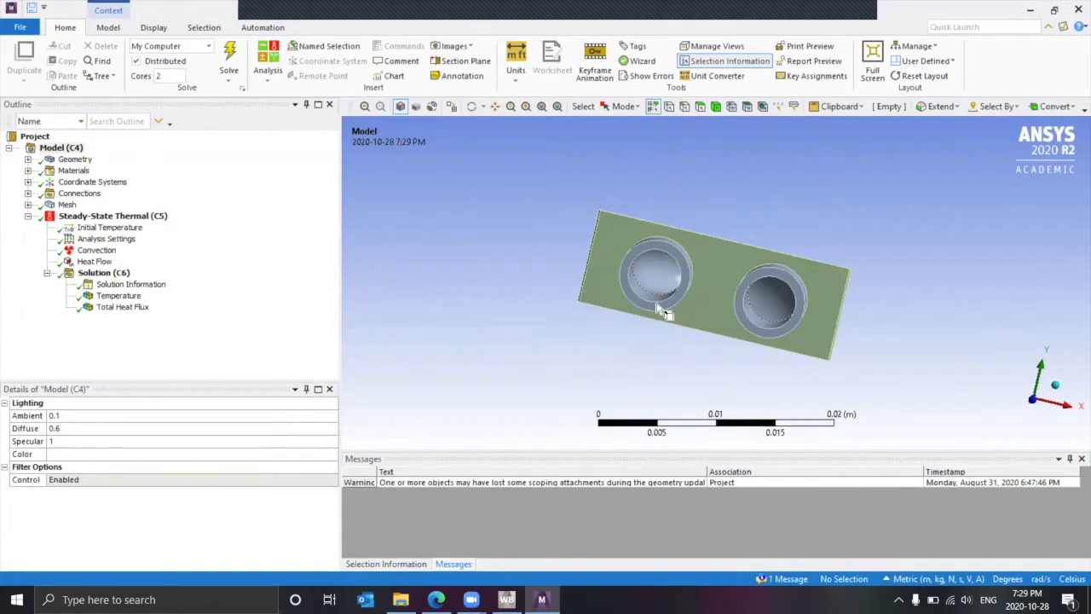
{"action": "middle_click_drag", "start_coordinate": [831, 355], "coordinate": [618, 294]}
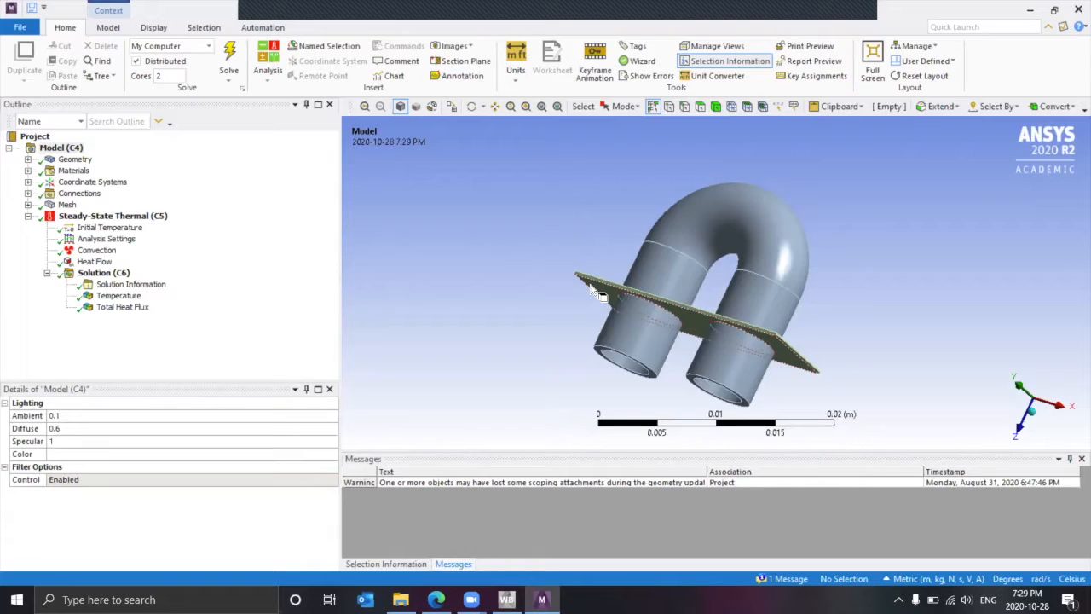
{"action": "left_click", "coordinate": [28, 160]}
{"action": "left_click", "coordinate": [91, 171]}
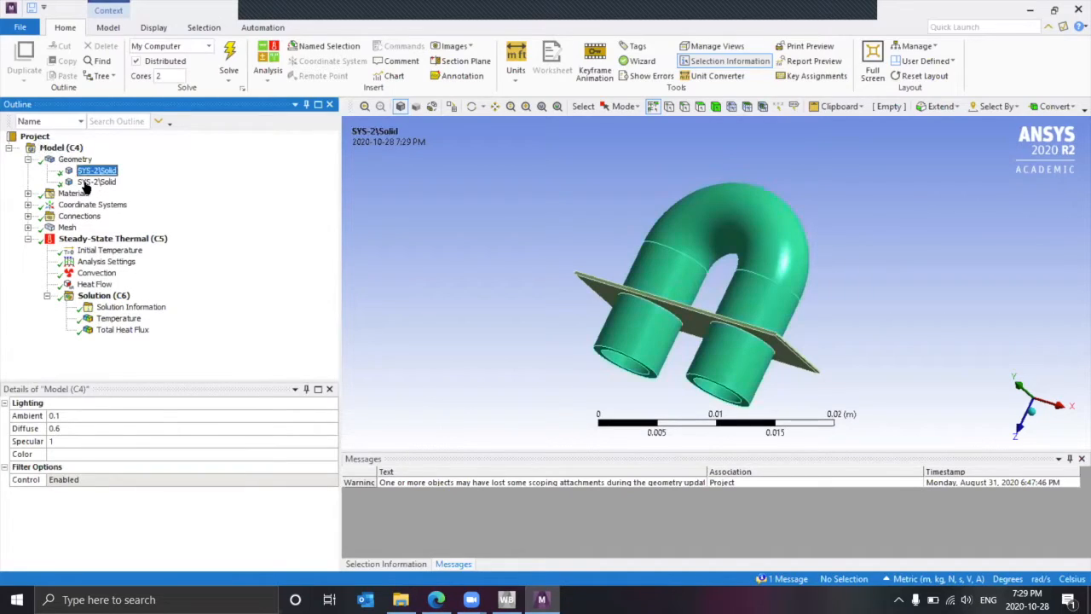
- Check the material assignments of the plate and the U-shaped pipe under Geometry
{"action": "left_click", "coordinate": [98, 183]}
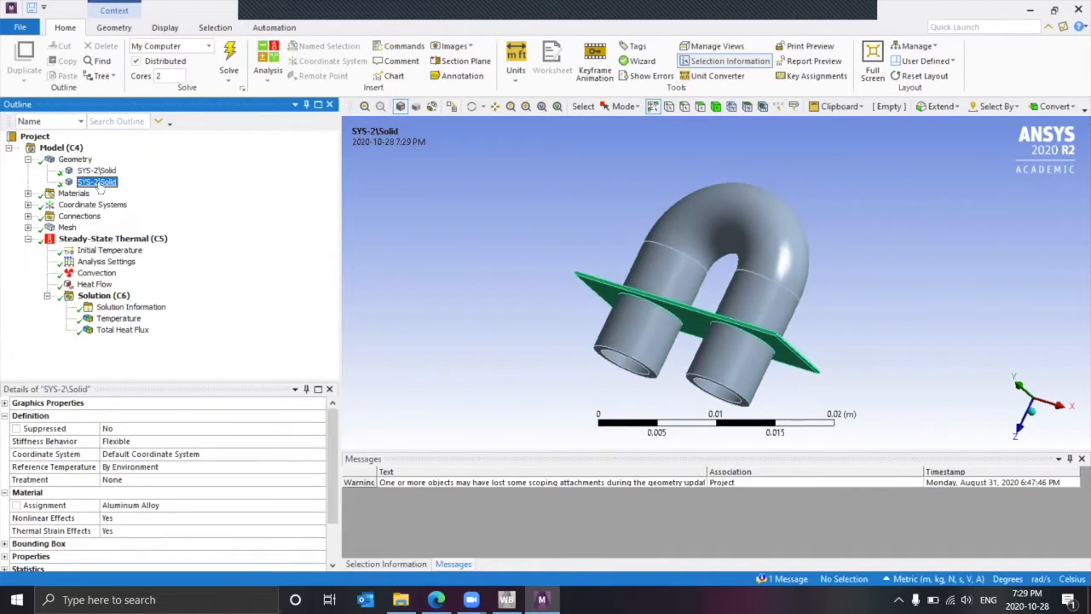
{"action": "left_click", "coordinate": [103, 172]}
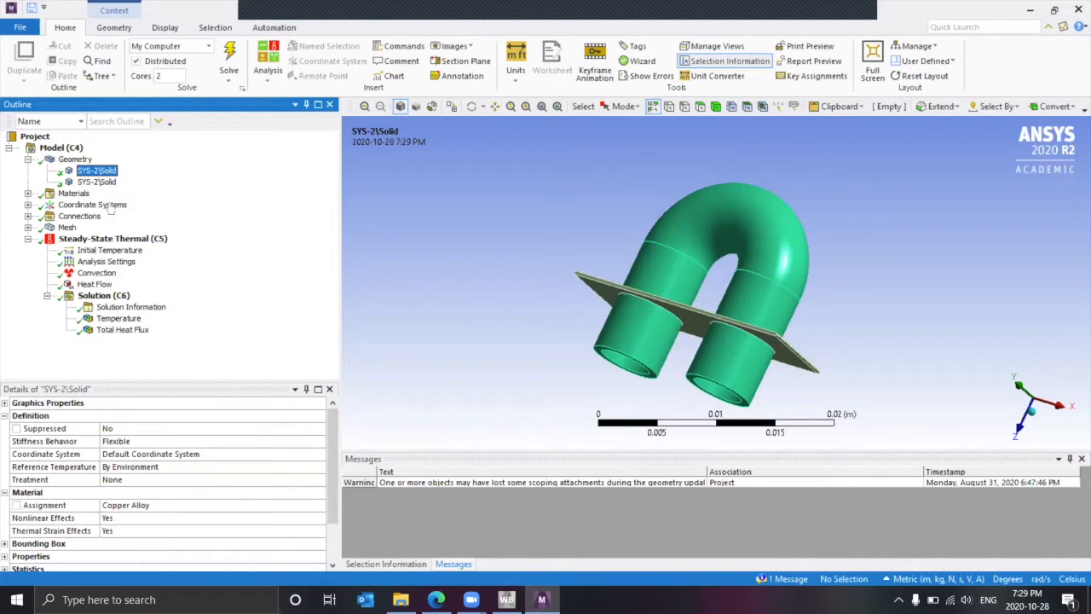
{"action": "left_click", "coordinate": [98, 182]}
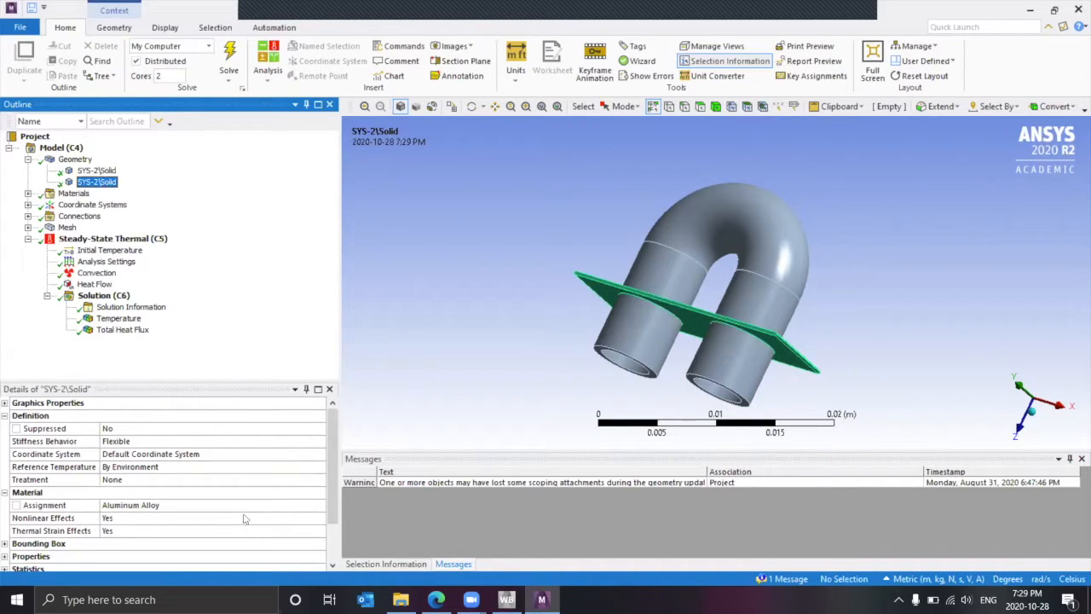
{"action": "left_click", "coordinate": [27, 160]}
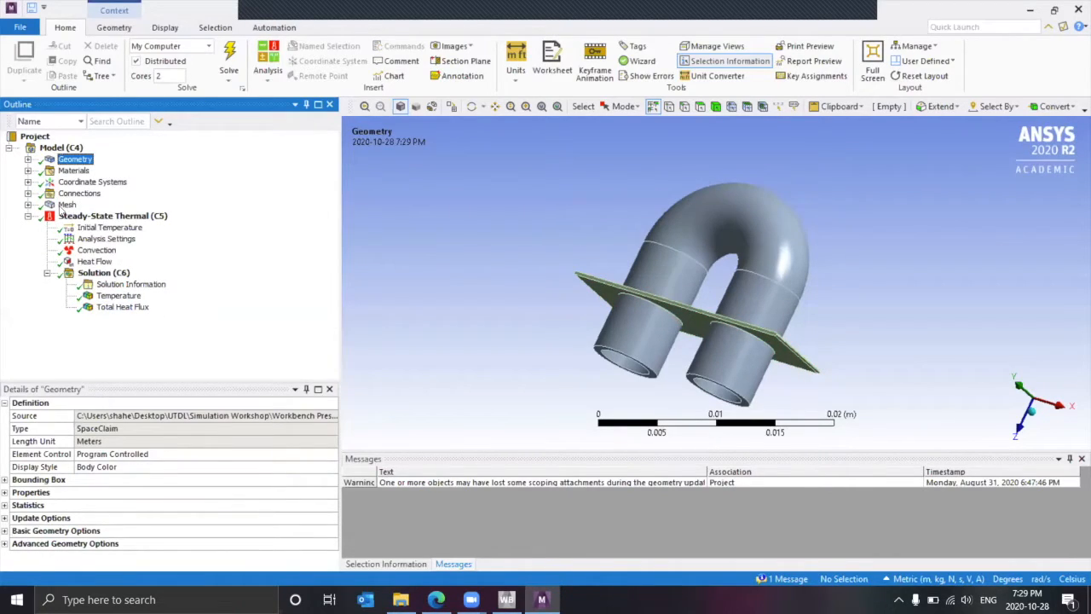
- Inspect the bonded contact between the pipe and the plate, including its contact and target faces
{"action": "left_click", "coordinate": [28, 194]}
{"action": "left_click", "coordinate": [47, 206]}
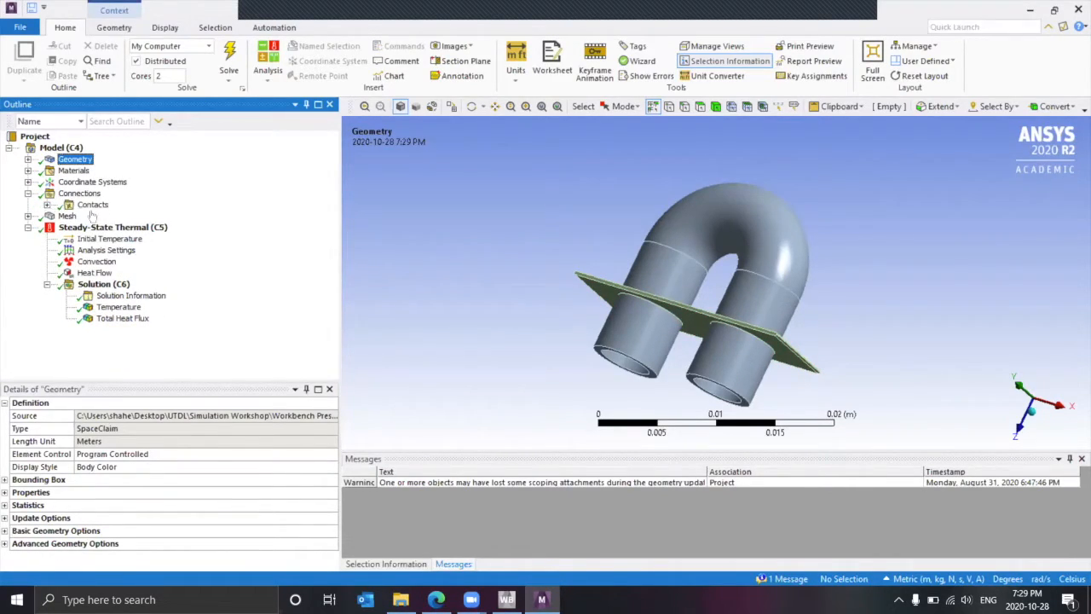
{"action": "left_click", "coordinate": [158, 216]}
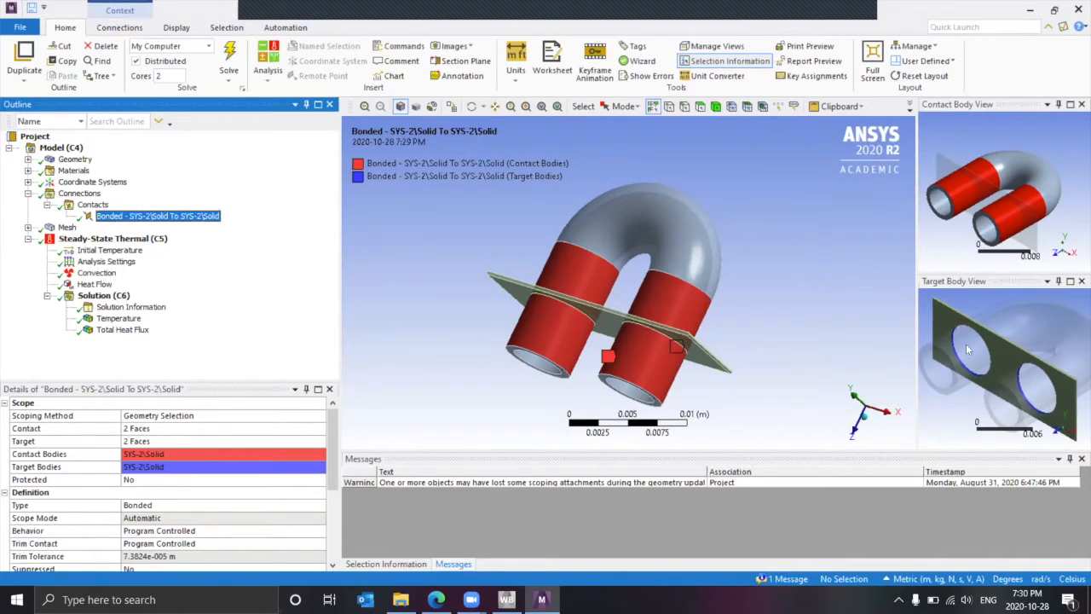
{"action": "scroll", "coordinate": [980, 353], "scroll_direction": "up", "scroll_amount": 4}
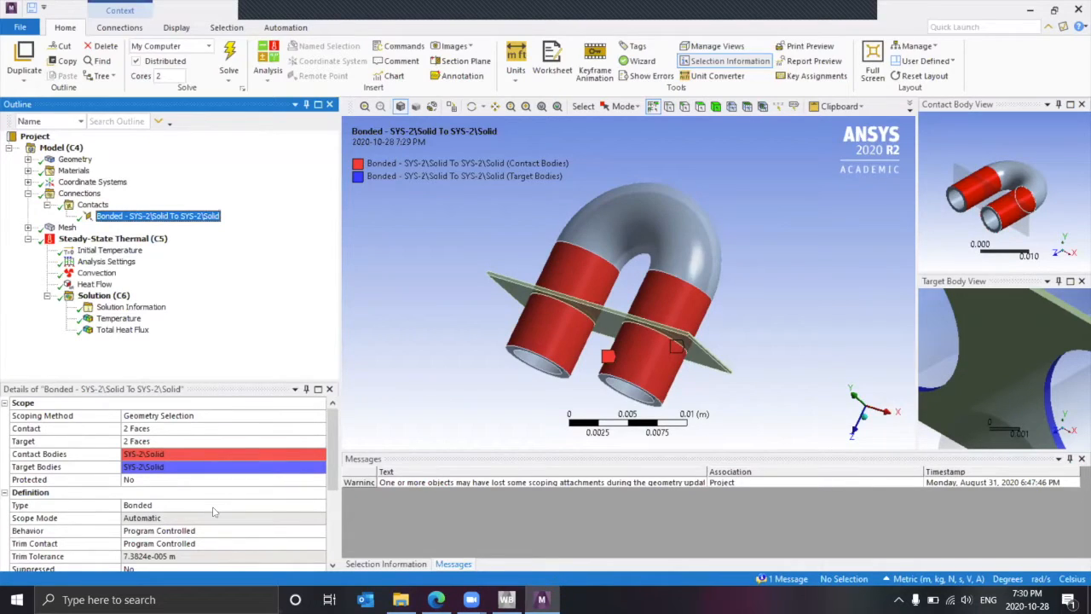
- Try the Frictional type on the pipe-to-plate contact and set it back to Bonded
{"action": "left_click", "coordinate": [320, 506]}
{"action": "left_click", "coordinate": [320, 506]}
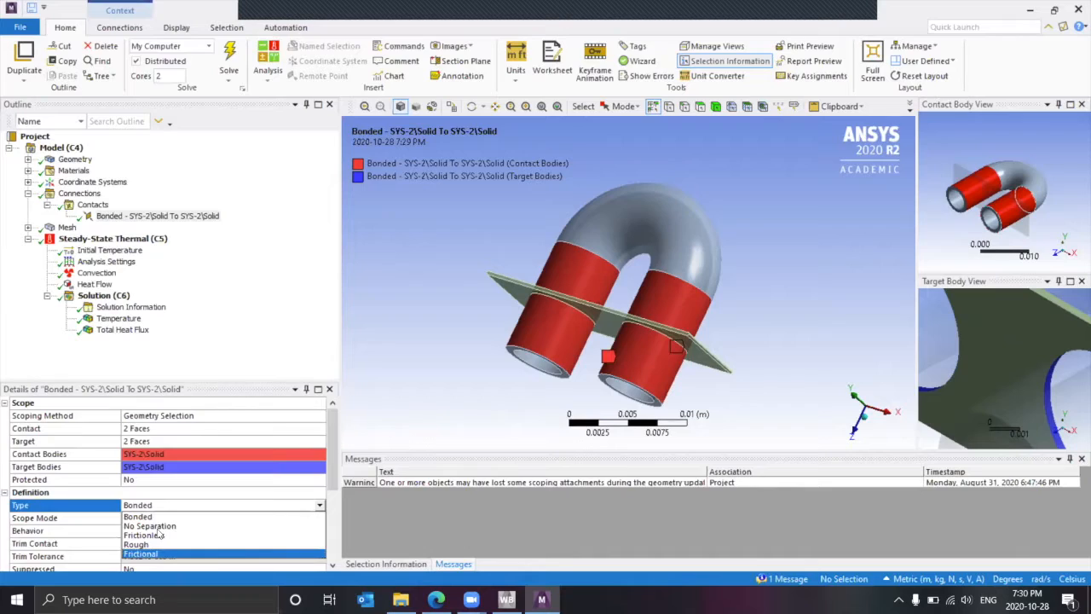
{"action": "left_click", "coordinate": [158, 555]}
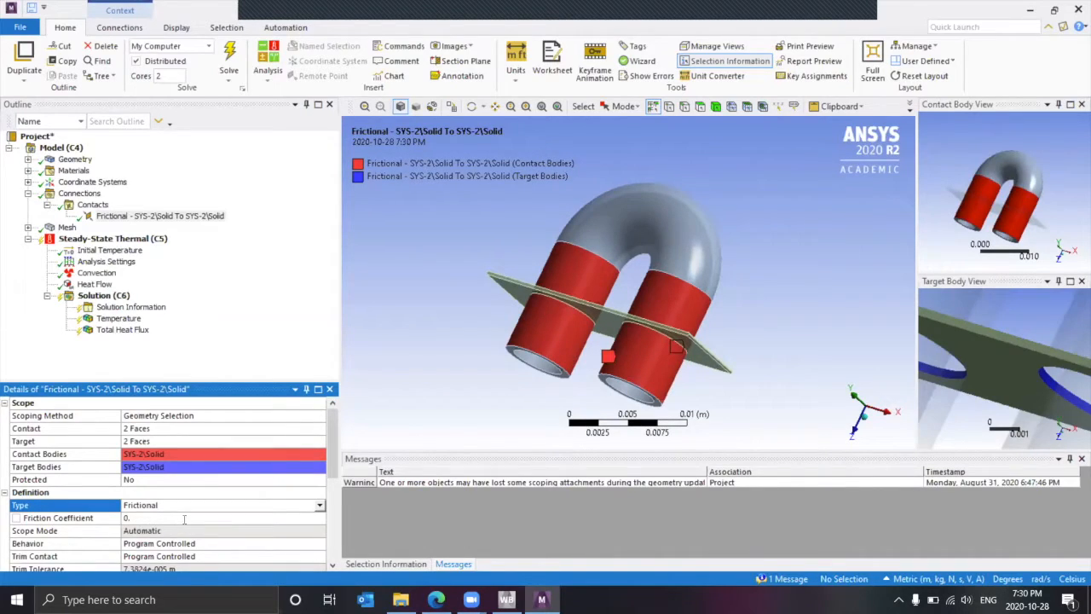
{"action": "left_click", "coordinate": [293, 514]}
{"action": "left_click", "coordinate": [321, 505]}
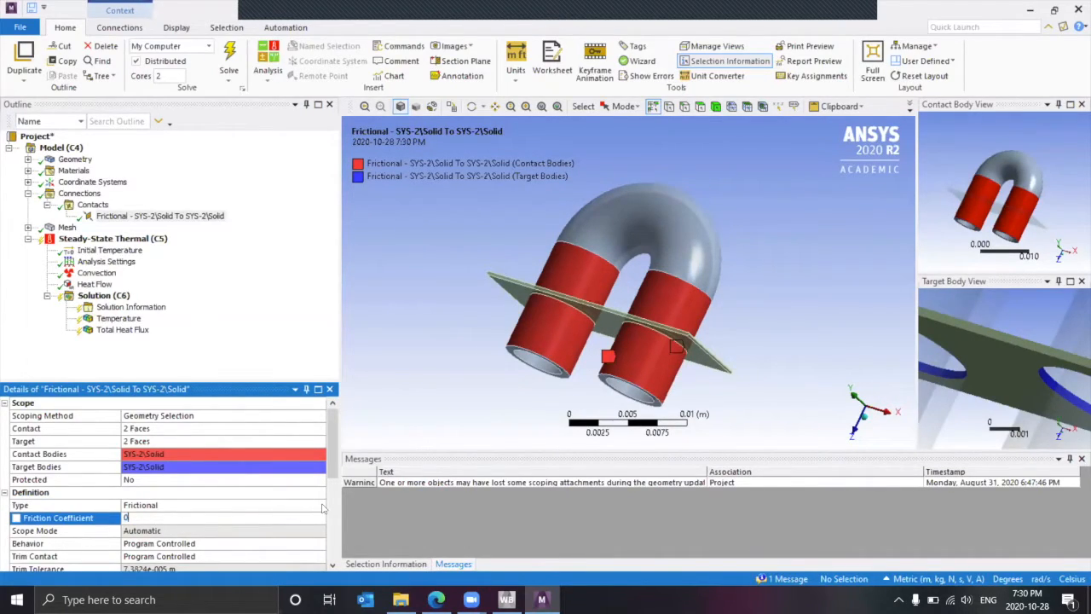
{"action": "key", "text": "Return"}
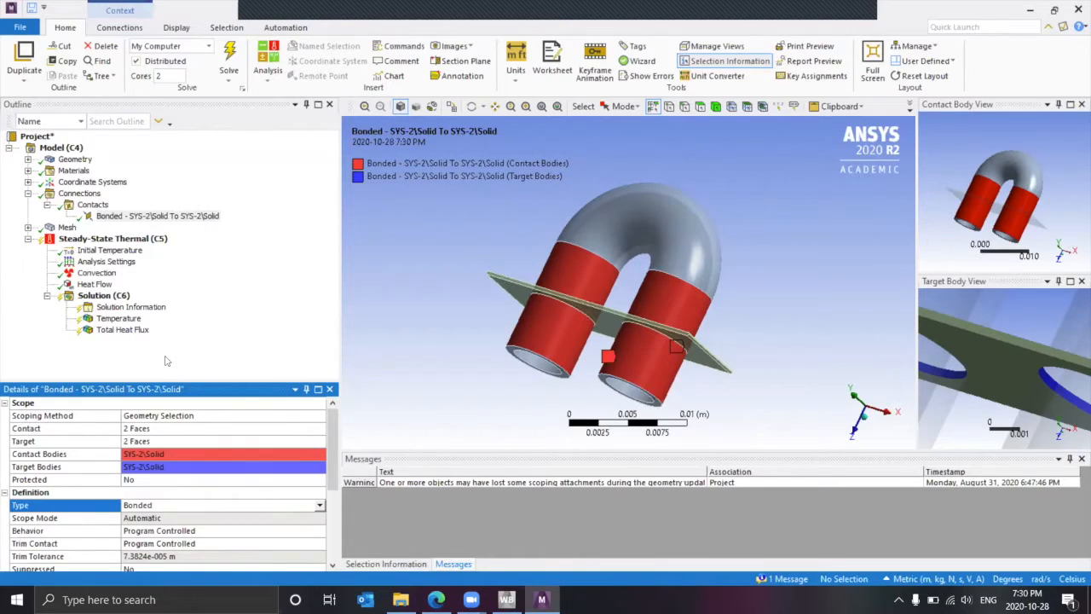
- Review the mesh controls, comparing the two body sizings and the two automatic methods for pipe and plate
{"action": "left_click", "coordinate": [28, 193]}
{"action": "left_click", "coordinate": [29, 204]}
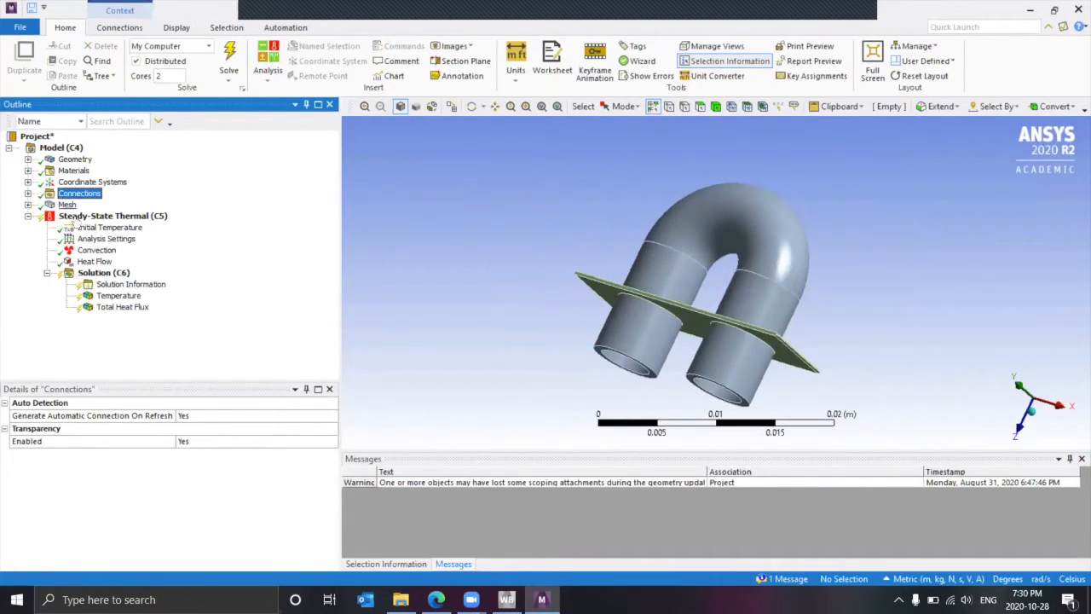
{"action": "left_click", "coordinate": [85, 218]}
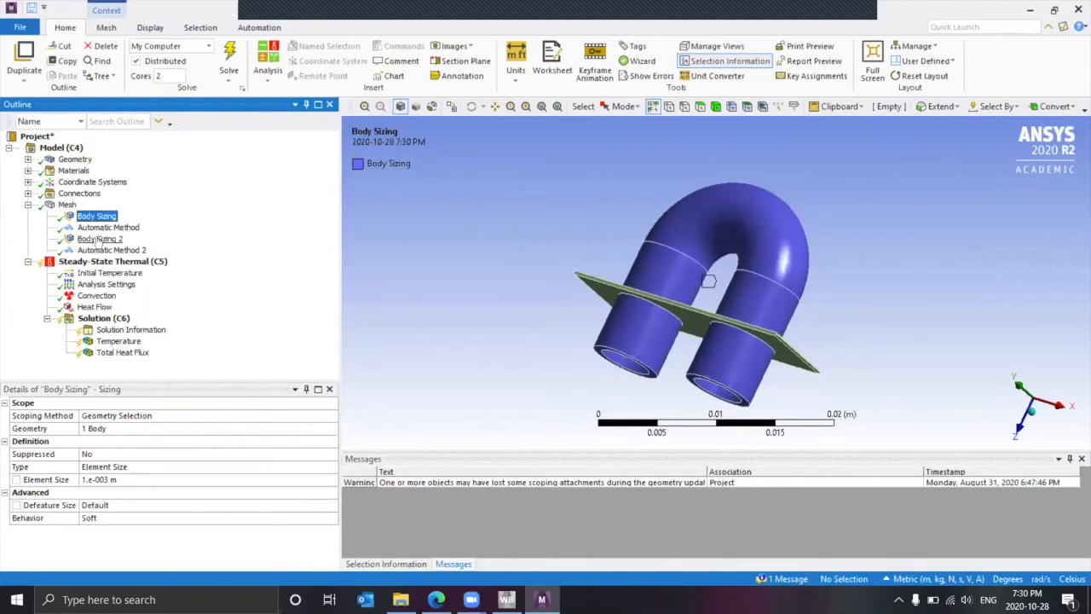
{"action": "left_click", "coordinate": [98, 239]}
{"action": "left_click", "coordinate": [96, 217]}
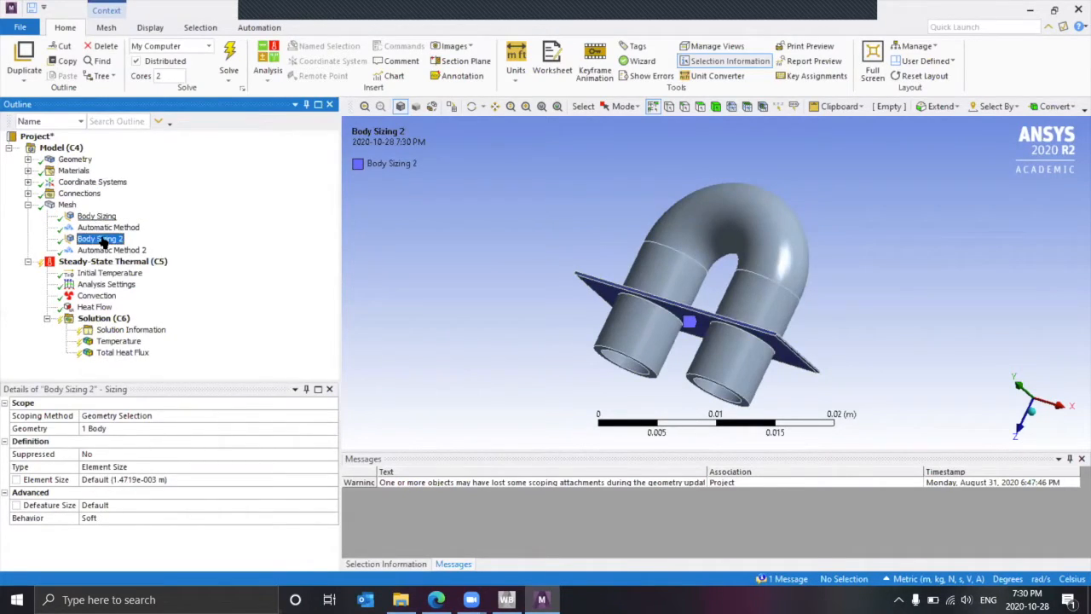
{"action": "left_click", "coordinate": [101, 240]}
{"action": "mouse_move", "coordinate": [529, 307]}
{"action": "left_mouse_down"}
{"action": "mouse_move", "coordinate": [546, 311]}
{"action": "mouse_move", "coordinate": [511, 317]}
{"action": "mouse_move", "coordinate": [524, 328]}
{"action": "left_mouse_up"}
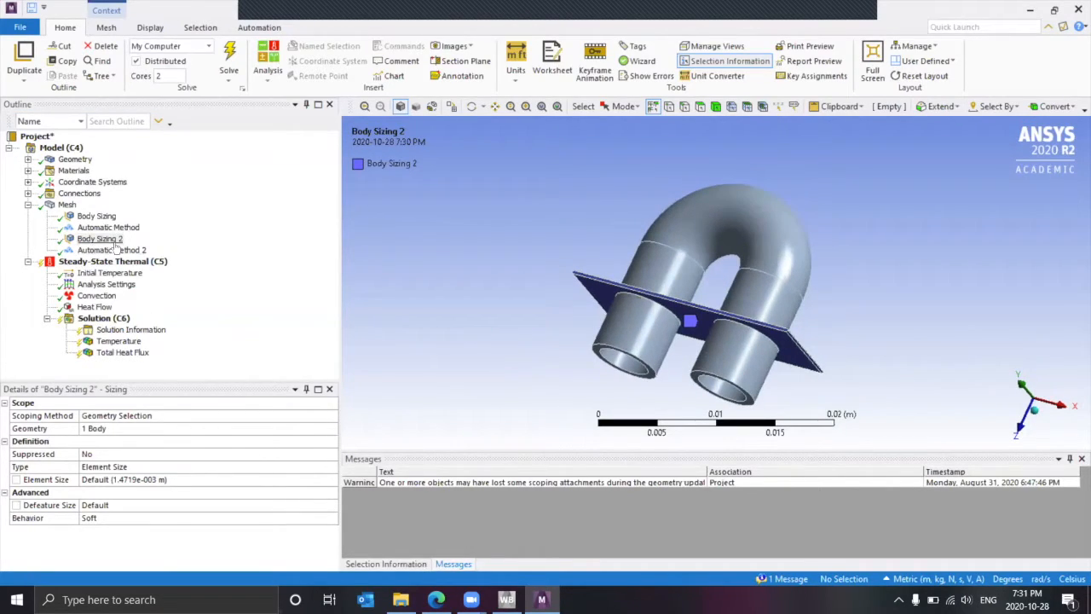
{"action": "left_click", "coordinate": [109, 228]}
{"action": "left_click", "coordinate": [112, 249]}
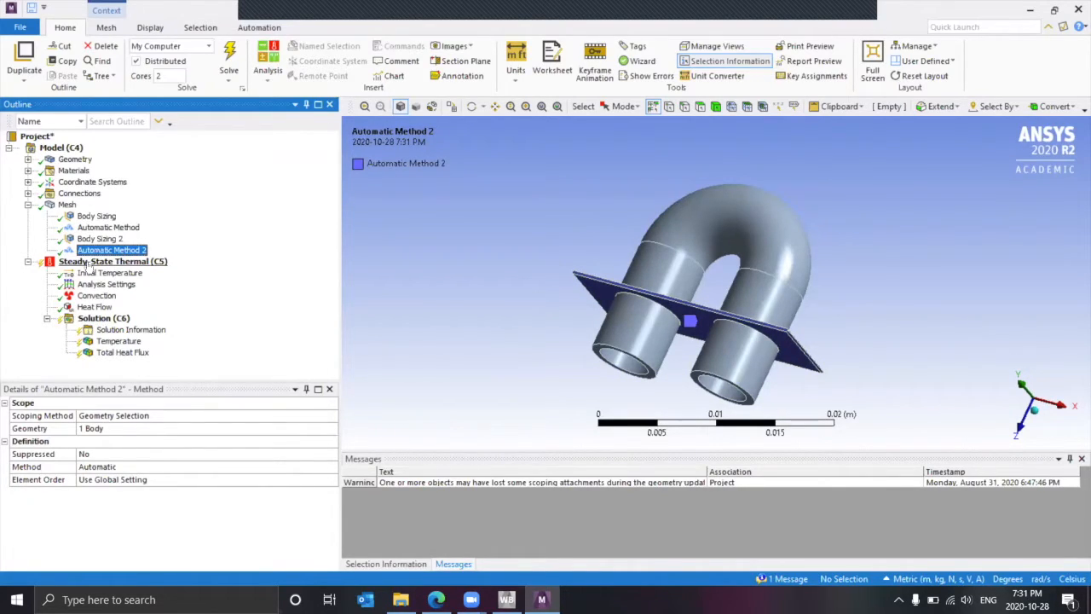
- Look over the load types that can be inserted into the Steady-State Thermal analysis
{"action": "right_click", "coordinate": [93, 262]}
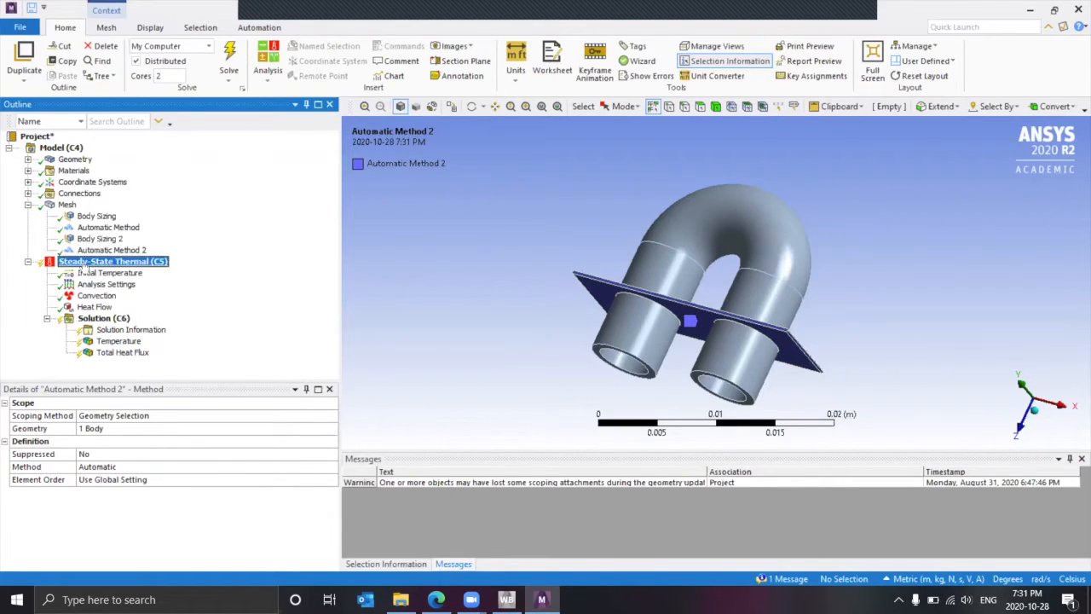
{"action": "mouse_move", "coordinate": [157, 272]}
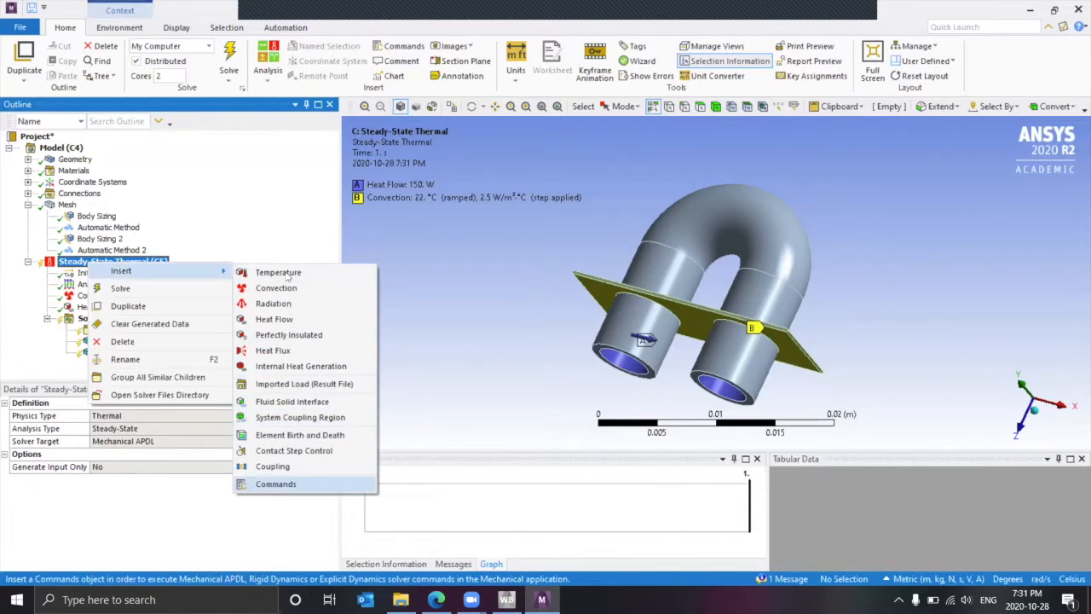
{"action": "key", "text": "Escape"}
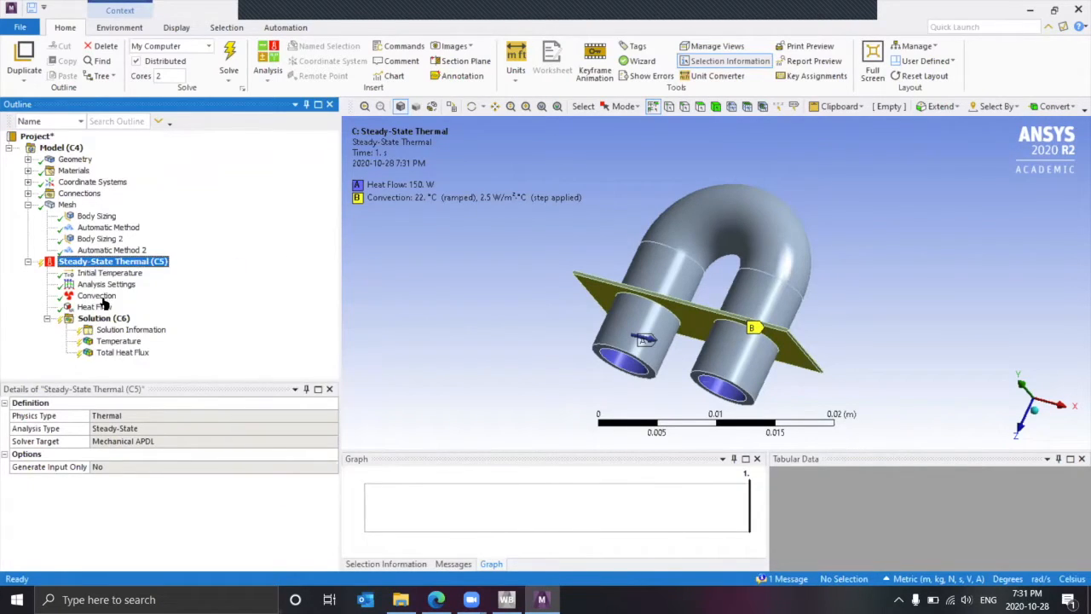
- Examine the convection and heat flow loads, their scoped faces, the initial temperature and the analysis settings
{"action": "left_click", "coordinate": [97, 296]}
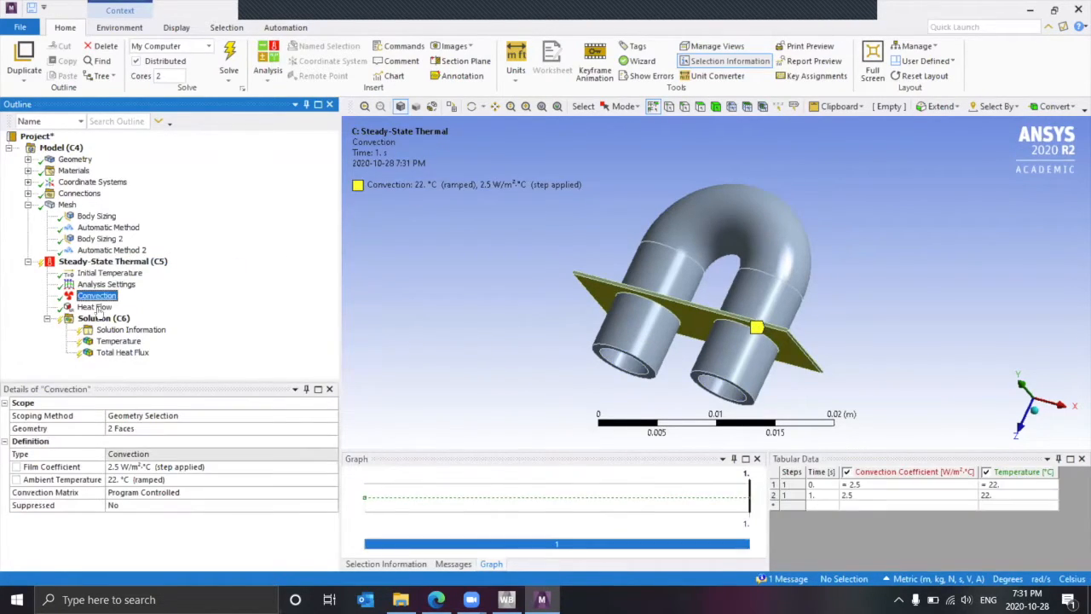
{"action": "left_click", "coordinate": [93, 308]}
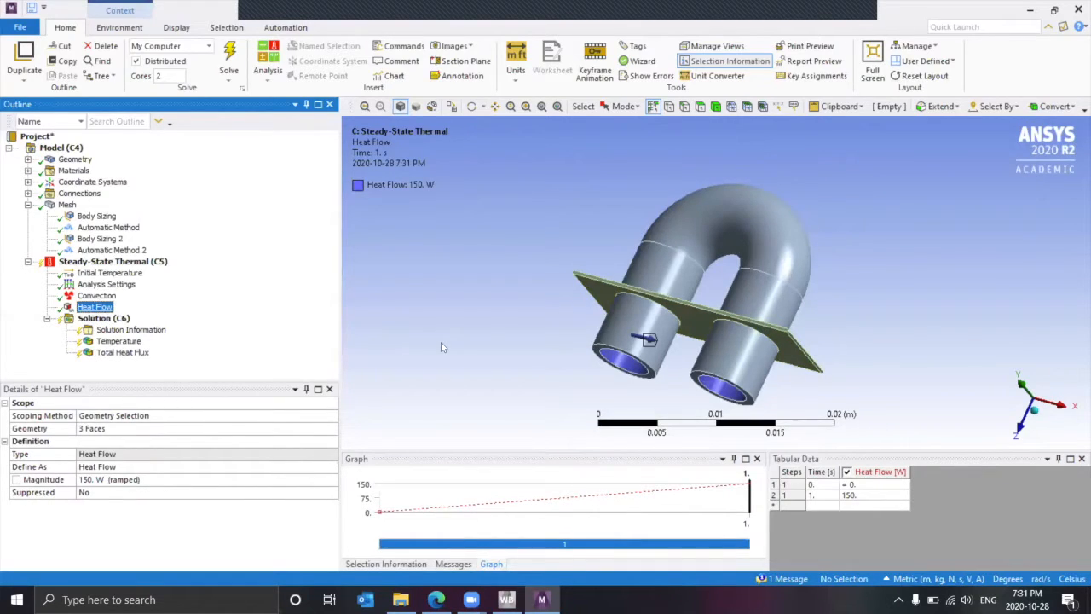
{"action": "left_click_drag", "start_coordinate": [454, 267], "coordinate": [388, 392]}
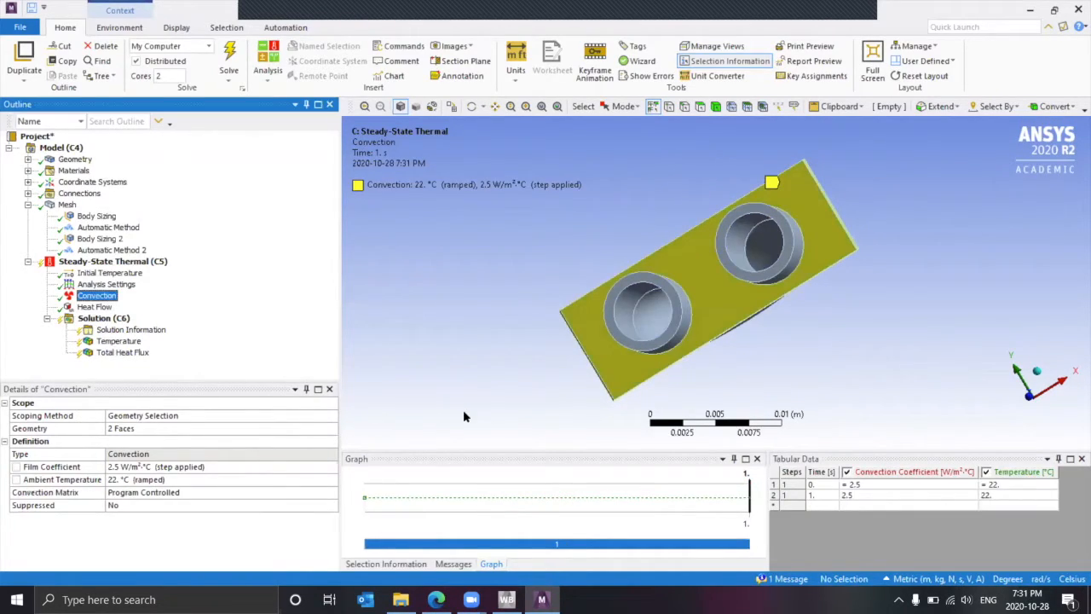
{"action": "left_click_drag", "start_coordinate": [463, 321], "coordinate": [516, 268]}
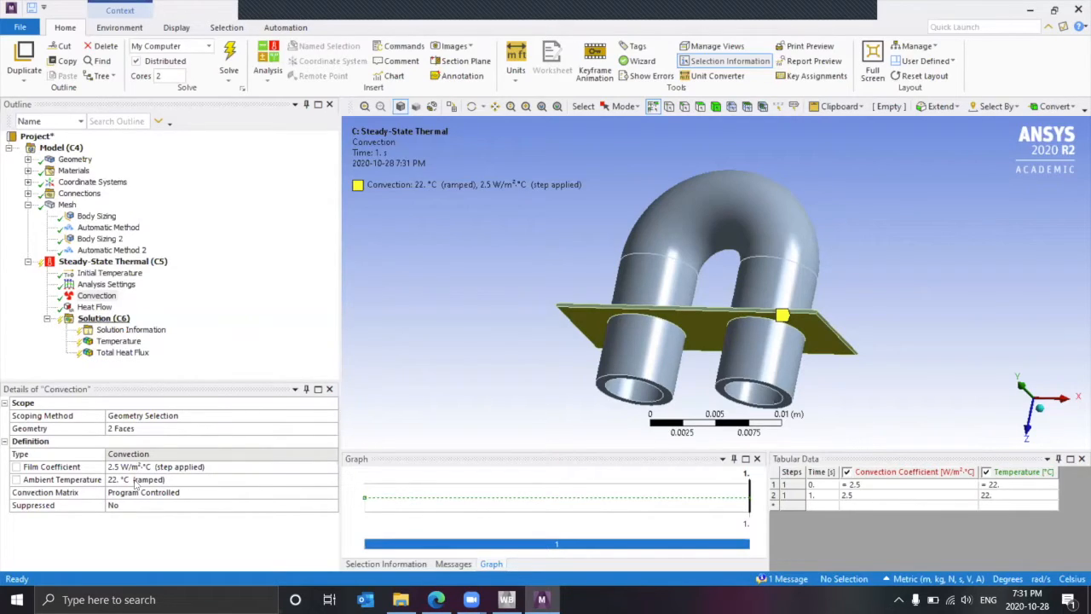
{"action": "left_click", "coordinate": [104, 274]}
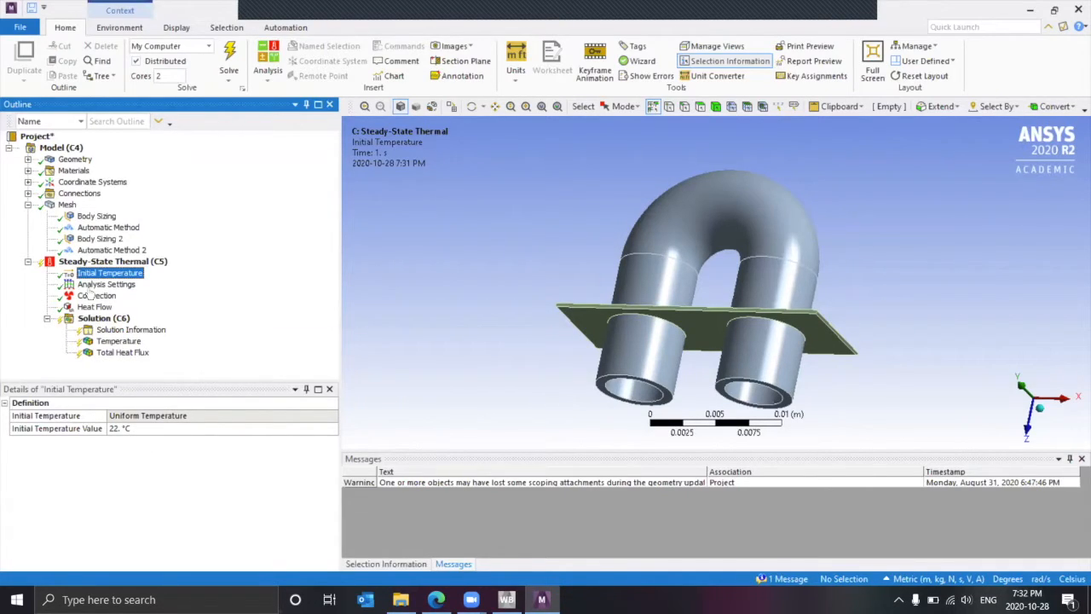
{"action": "key", "text": "Down"}
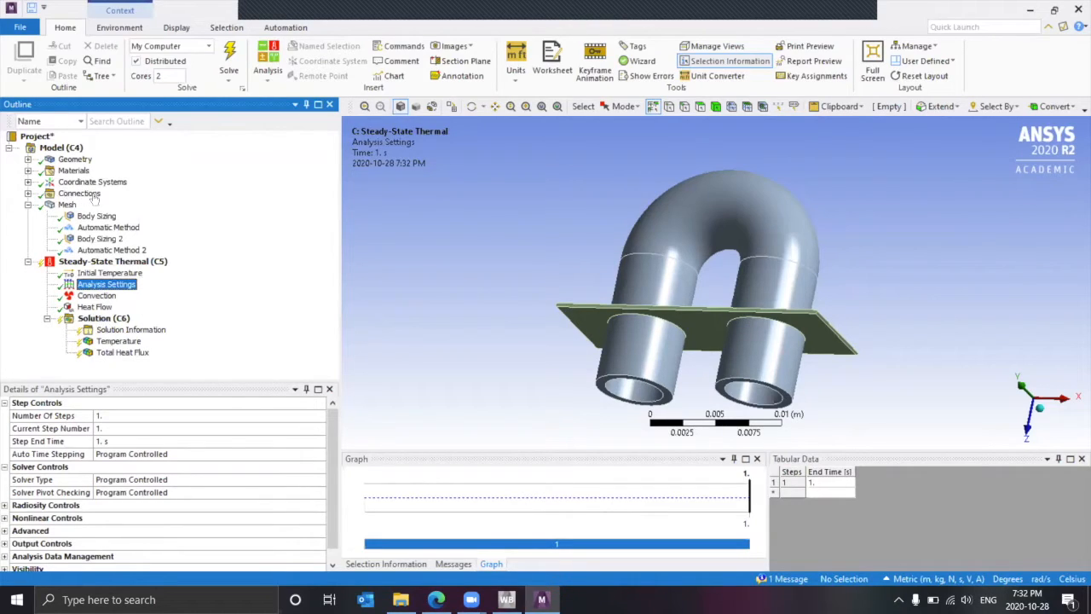
- View the existing temperature result and the thermal result types that can be inserted under Solution
{"action": "left_click", "coordinate": [119, 341]}
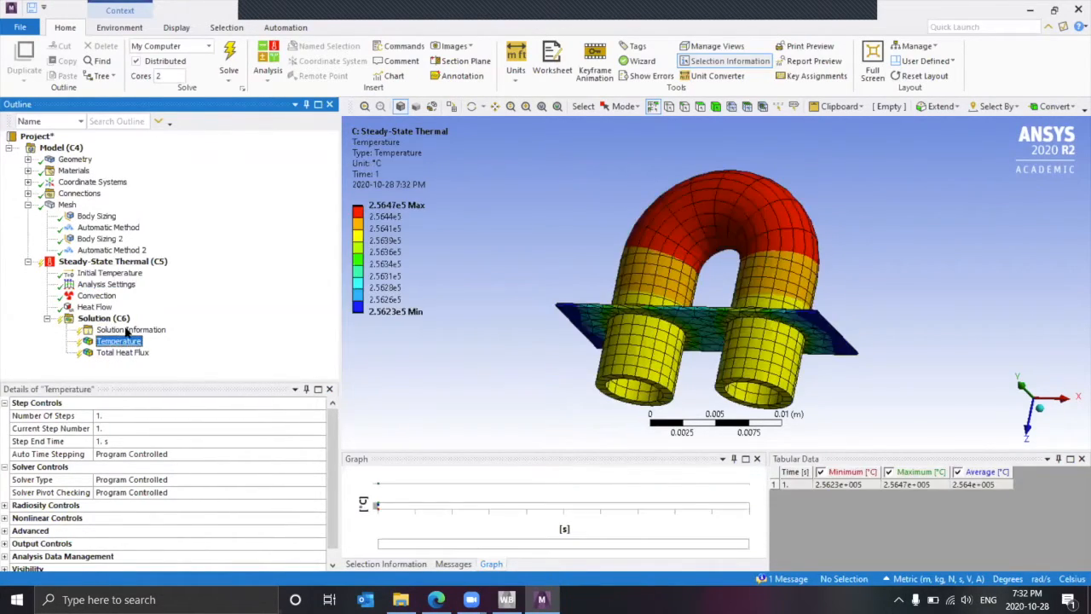
{"action": "right_click", "coordinate": [103, 318]}
{"action": "mouse_move", "coordinate": [138, 328]}
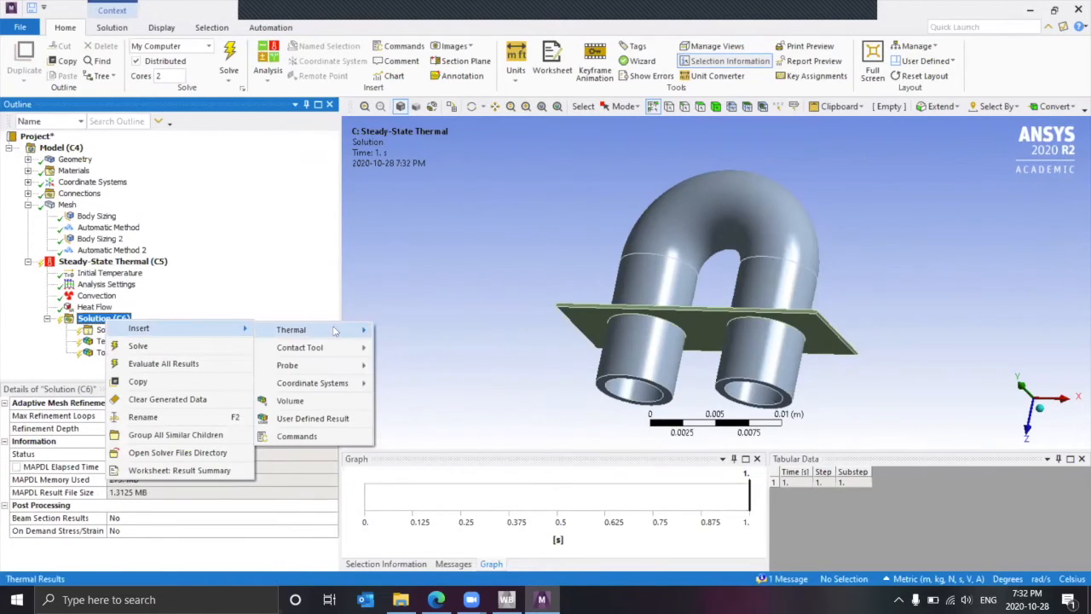
{"action": "mouse_move", "coordinate": [294, 330]}
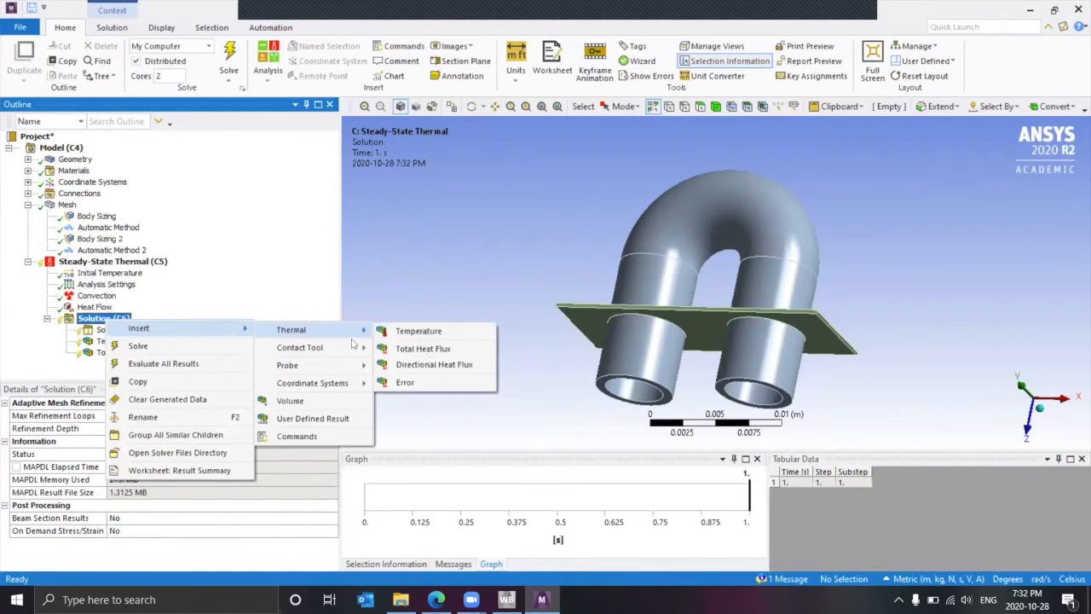
{"action": "left_click", "coordinate": [299, 310]}
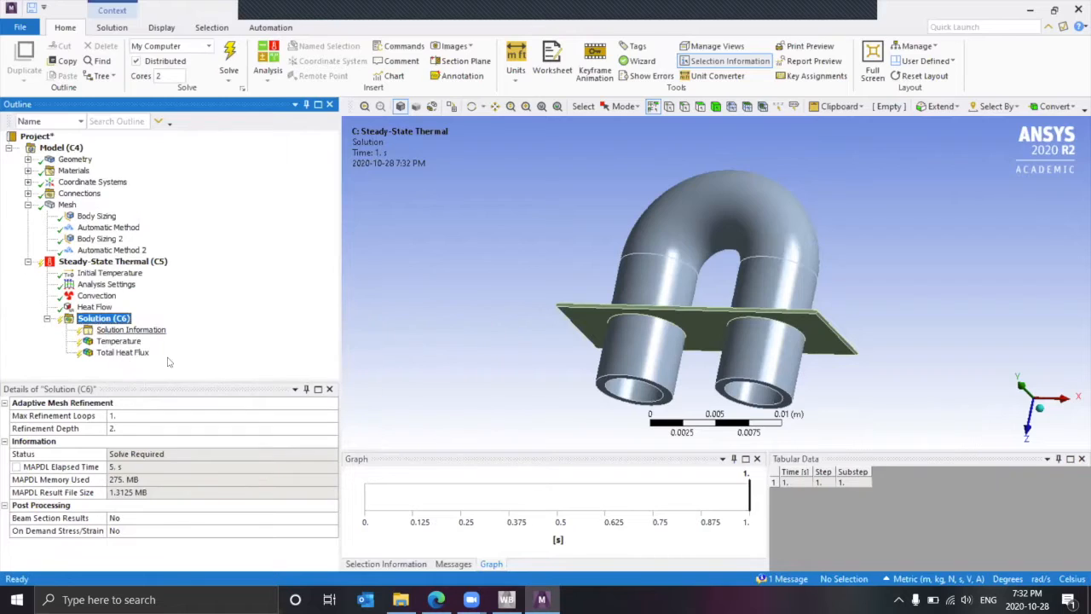
{"action": "left_click", "coordinate": [115, 340]}
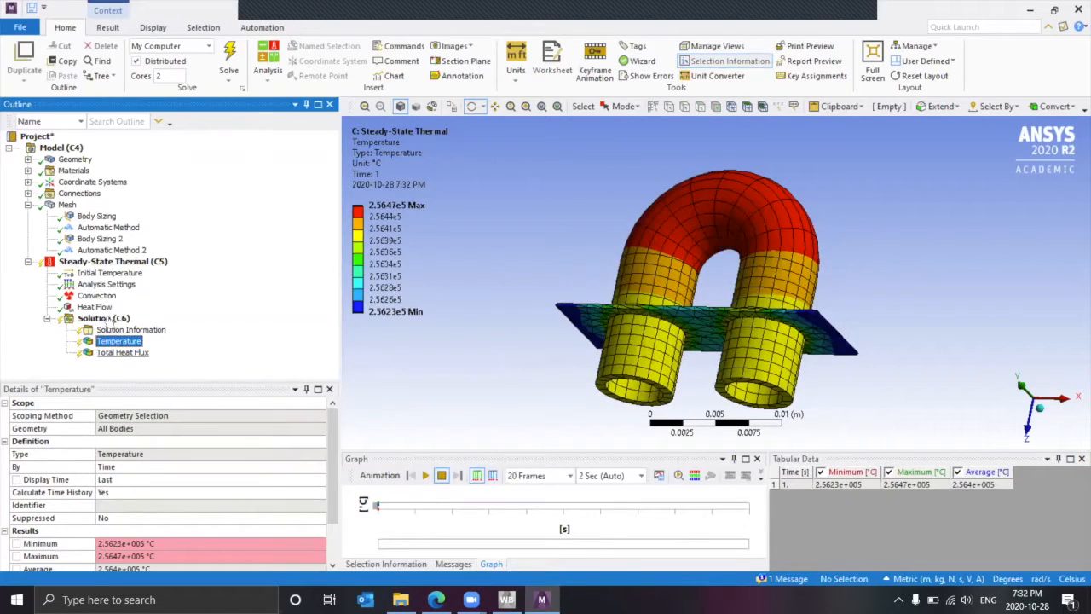
- Solve the Steady-State Thermal analysis from the Solution branch
{"action": "left_click", "coordinate": [109, 319]}
{"action": "right_click", "coordinate": [111, 319]}
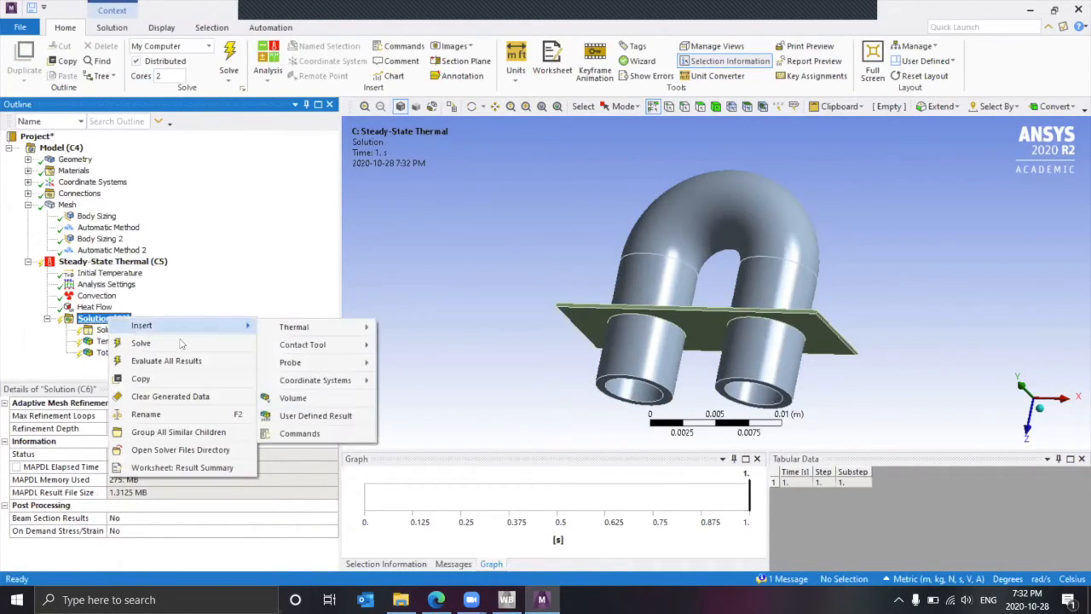
{"action": "left_click", "coordinate": [141, 343]}
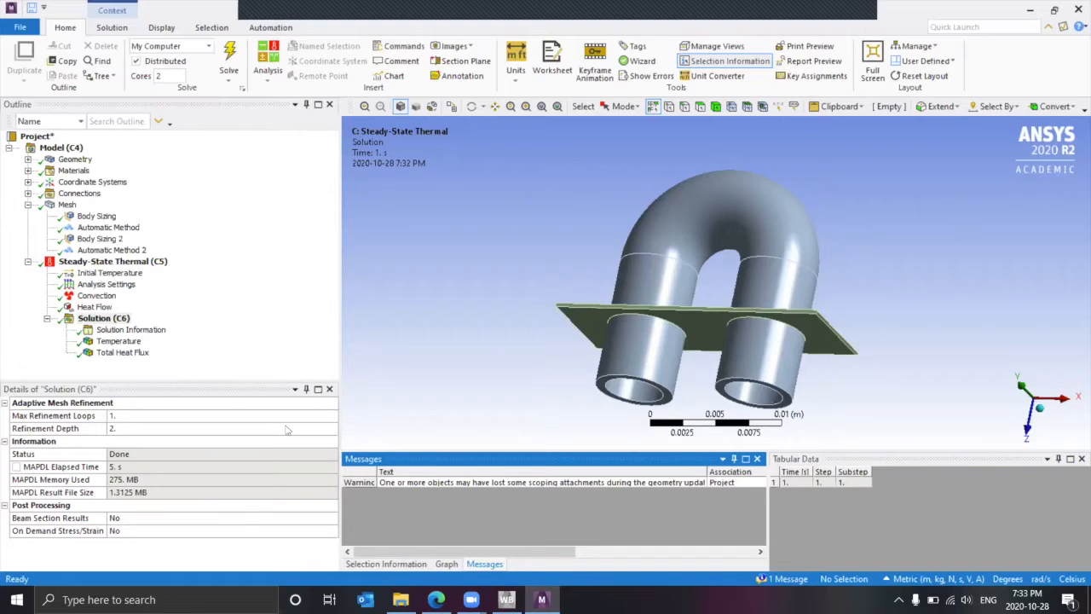
- Read the full text of the project's warning message and display the solved temperature distribution
{"action": "double_click", "coordinate": [418, 483]}
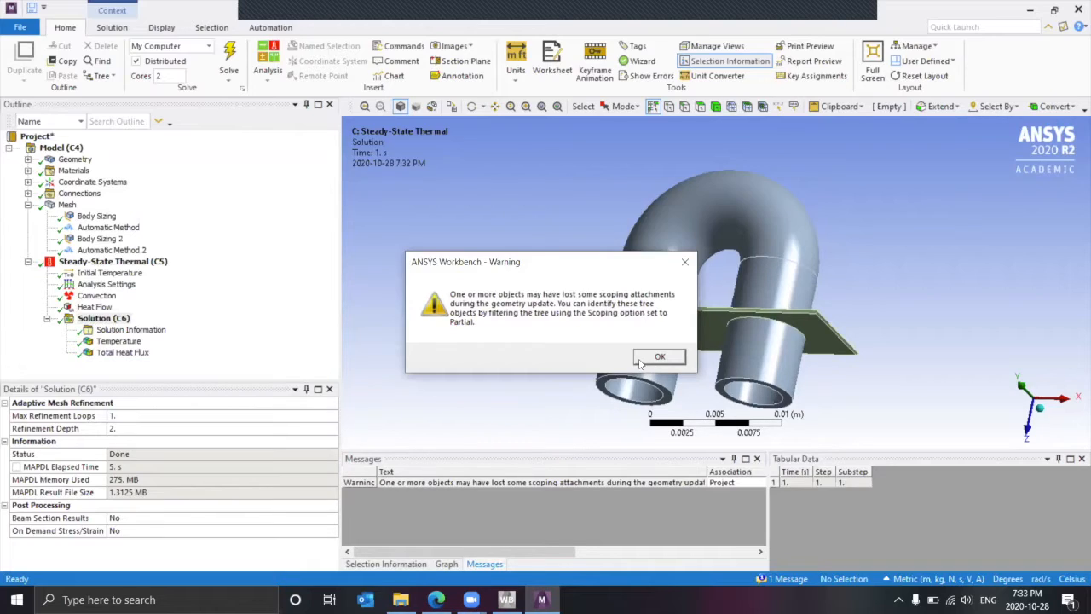
{"action": "left_click", "coordinate": [641, 359]}
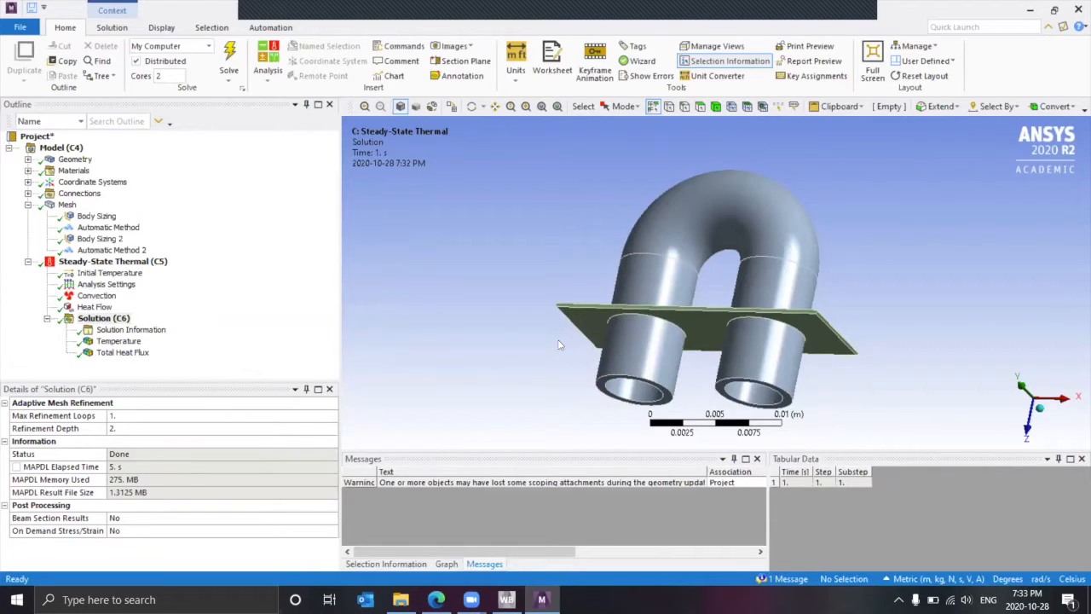
{"action": "left_click", "coordinate": [134, 342]}
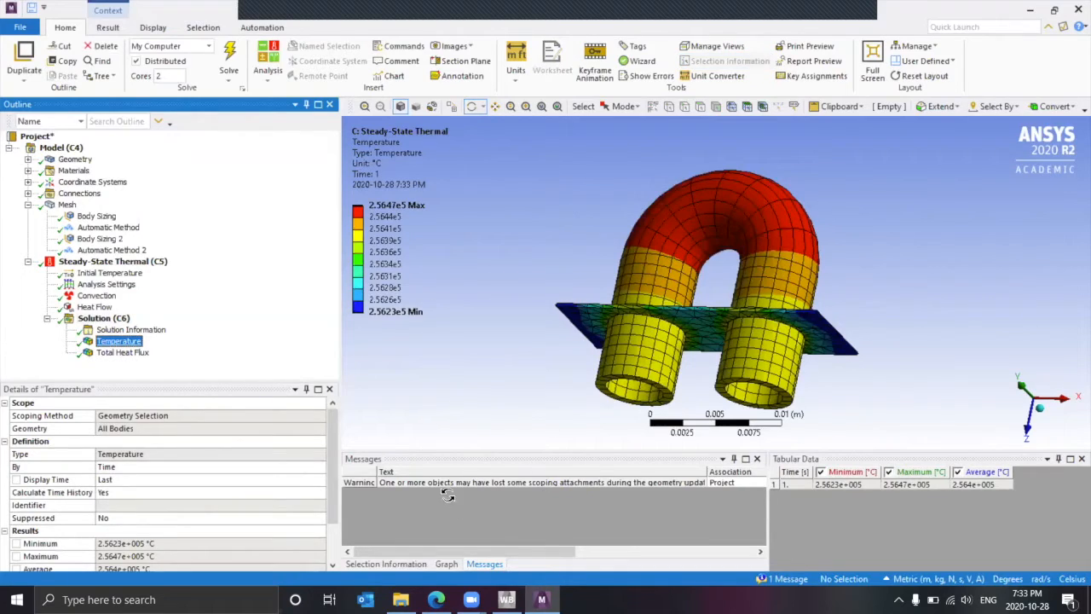
- Close the message list and play the animation of the solved temperature result
{"action": "left_click", "coordinate": [103, 318]}
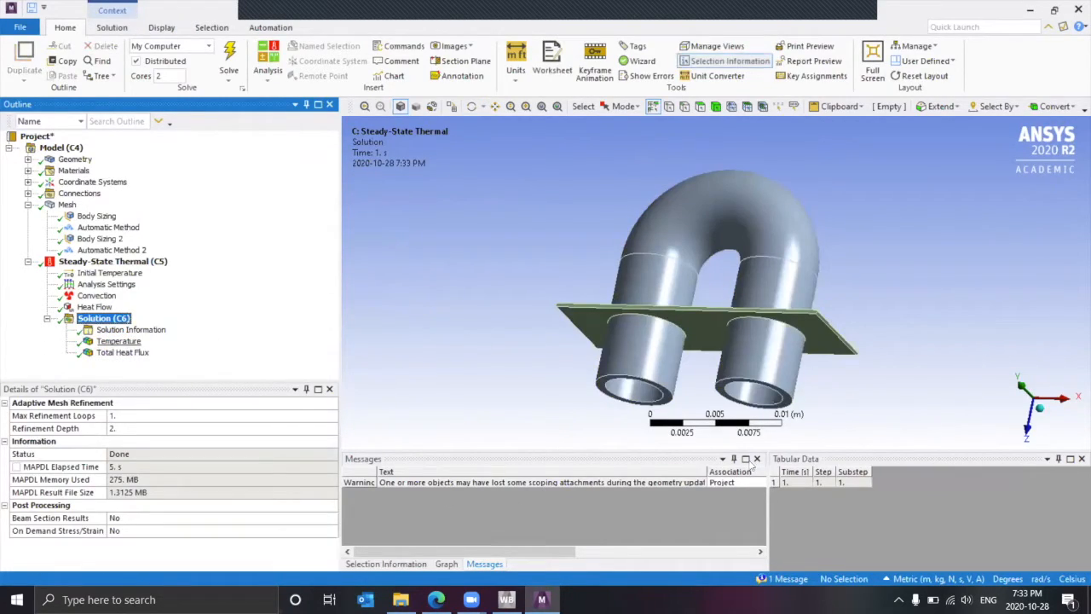
{"action": "left_click", "coordinate": [757, 459]}
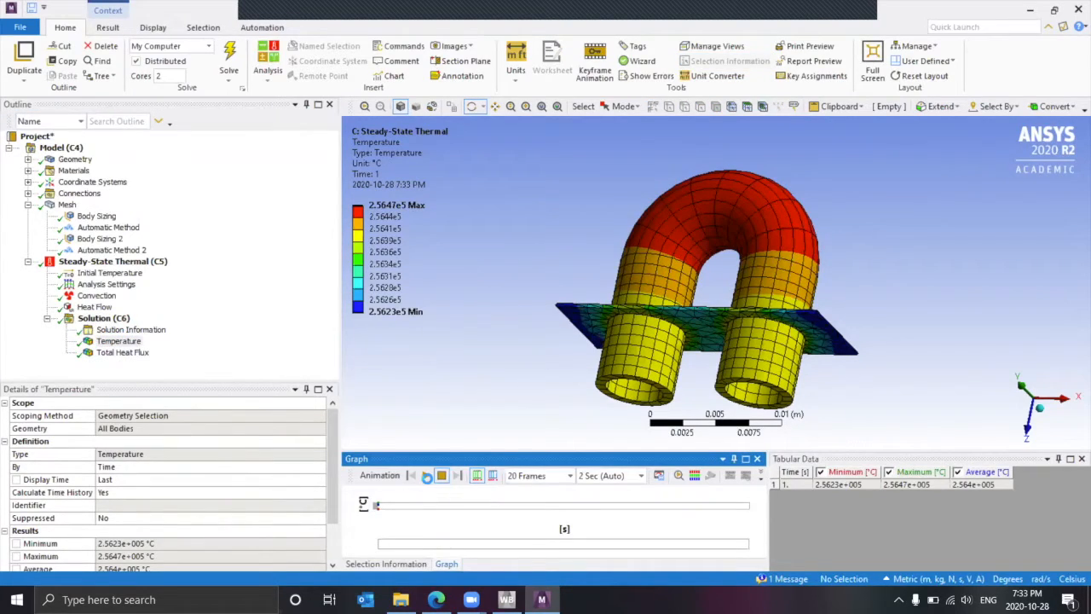
{"action": "left_click", "coordinate": [426, 475]}
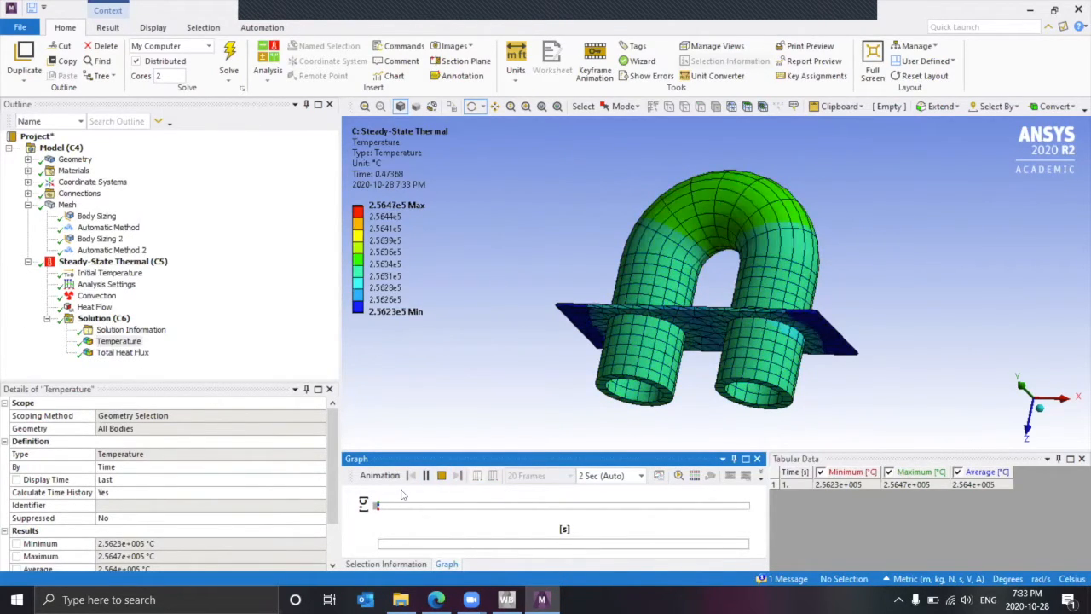
- Display the Total Heat Flux result and examine its distribution on the plate and pipe from several angles
{"action": "left_click", "coordinate": [122, 352]}
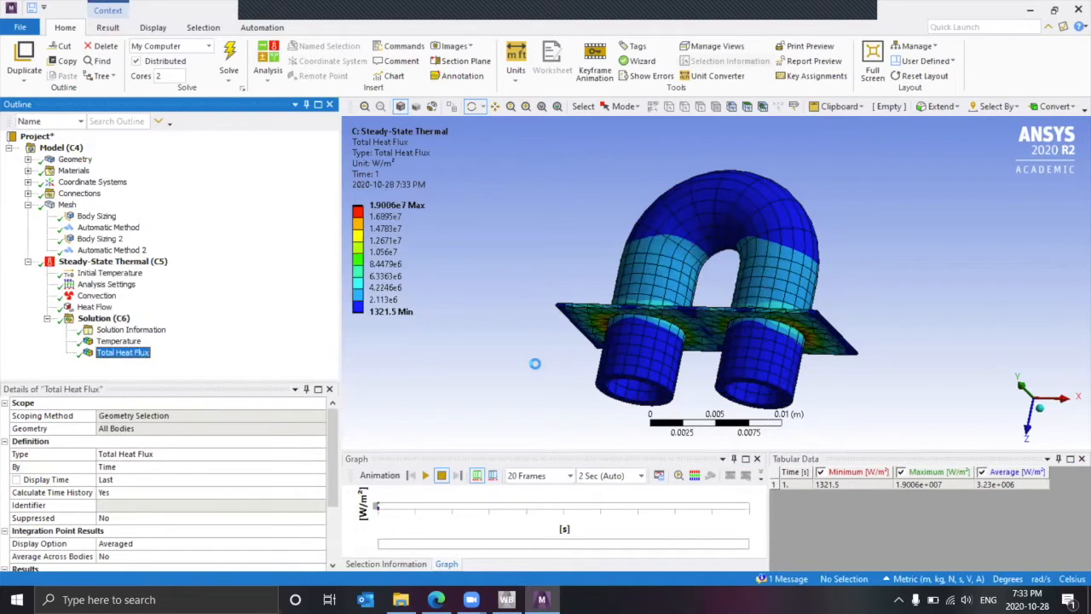
{"action": "left_click_drag", "start_coordinate": [534, 318], "coordinate": [536, 352]}
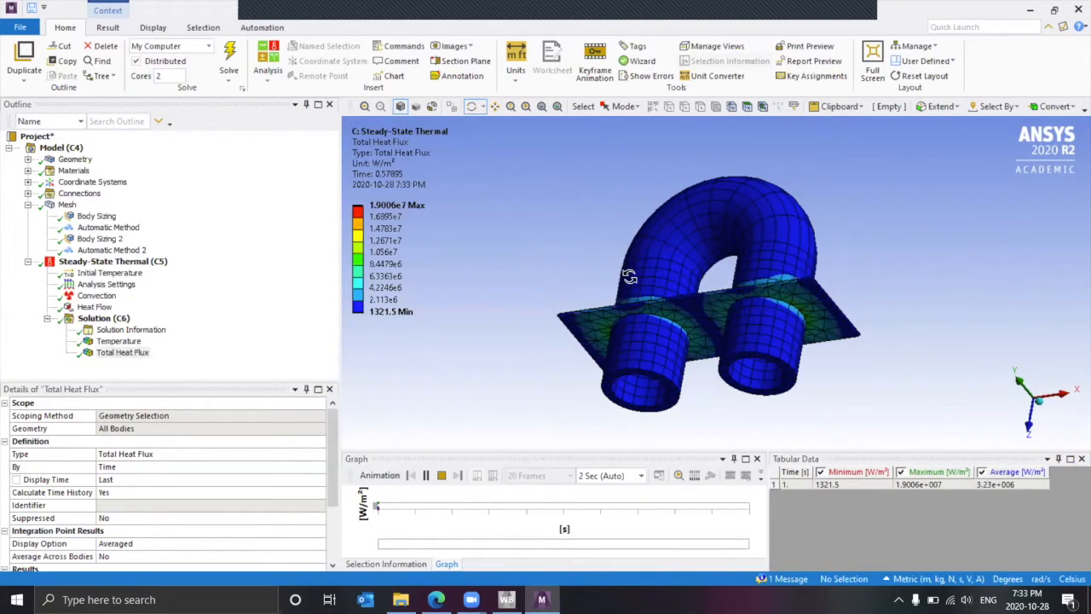
{"action": "left_click_drag", "start_coordinate": [628, 276], "coordinate": [664, 245]}
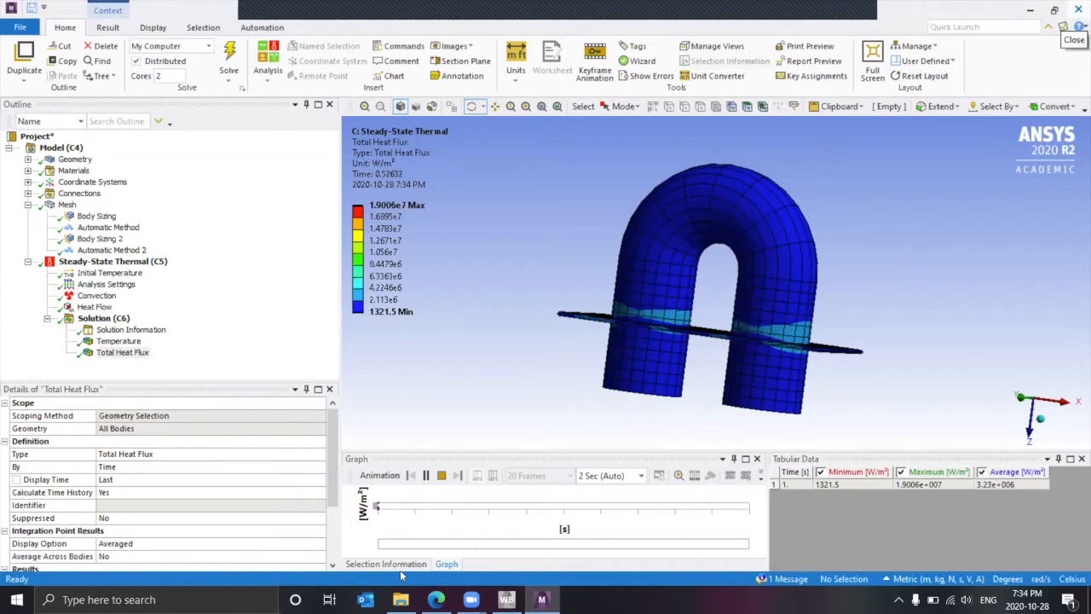
- Close Mechanical, switch to the ANSYS Workbench Workshop slides in the browser and present the Static Structural exercise slide full screen
{"action": "left_click", "coordinate": [1076, 12]}
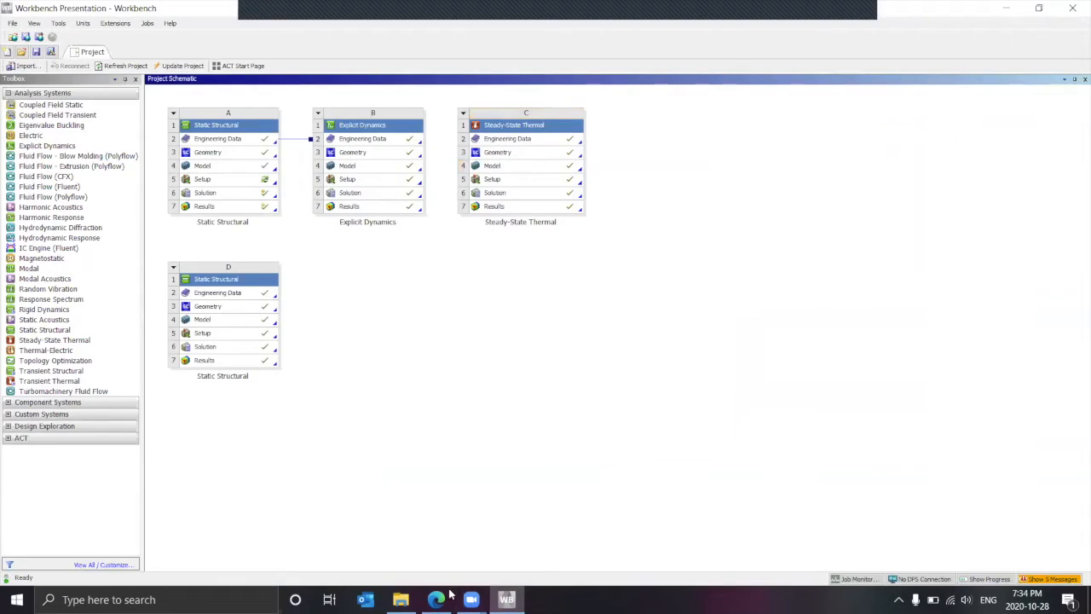
{"action": "left_click", "coordinate": [447, 597]}
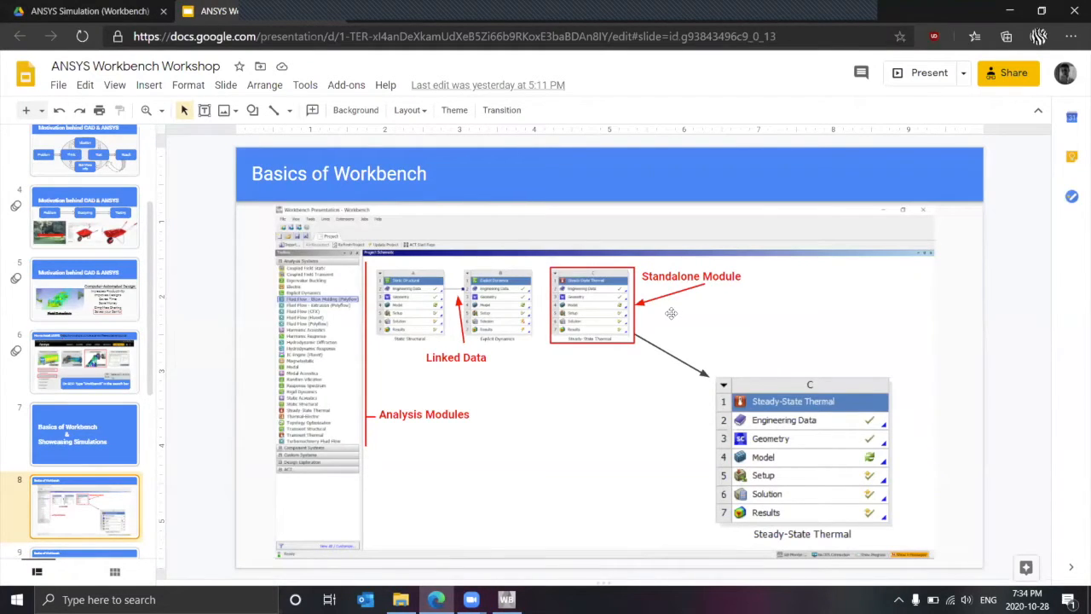
{"action": "key", "text": "Down"}
{"action": "key", "text": "Down"}
{"action": "key", "text": "Down"}
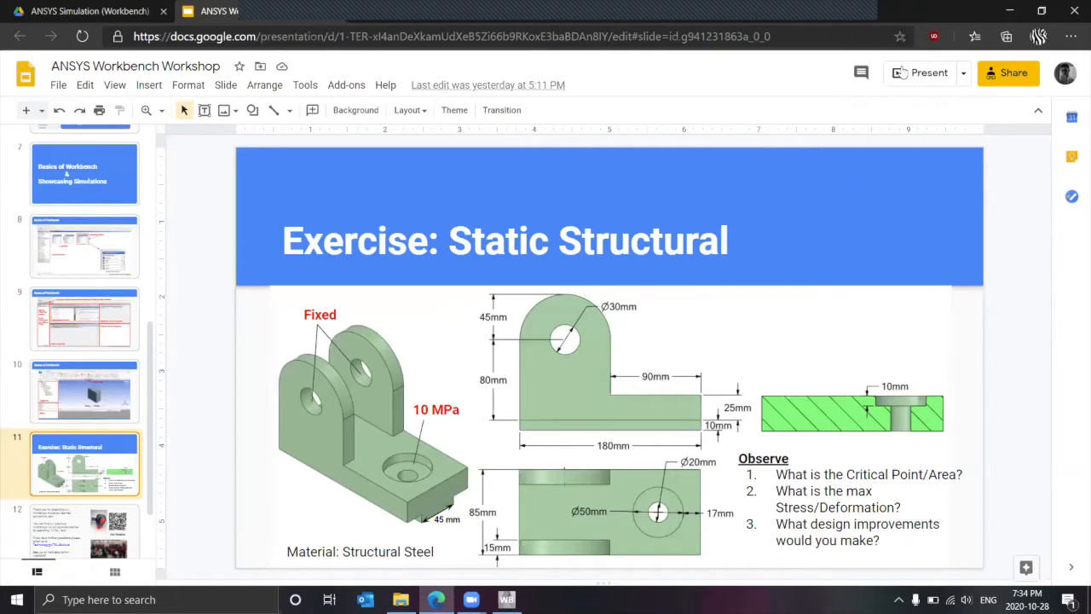
{"action": "key", "text": "ctrl+F5"}
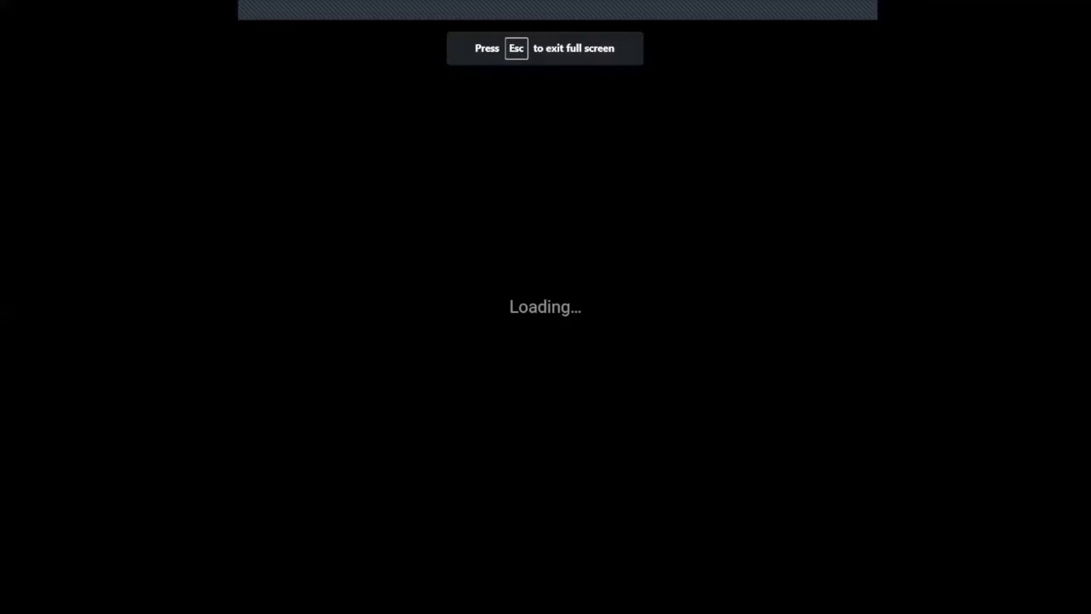
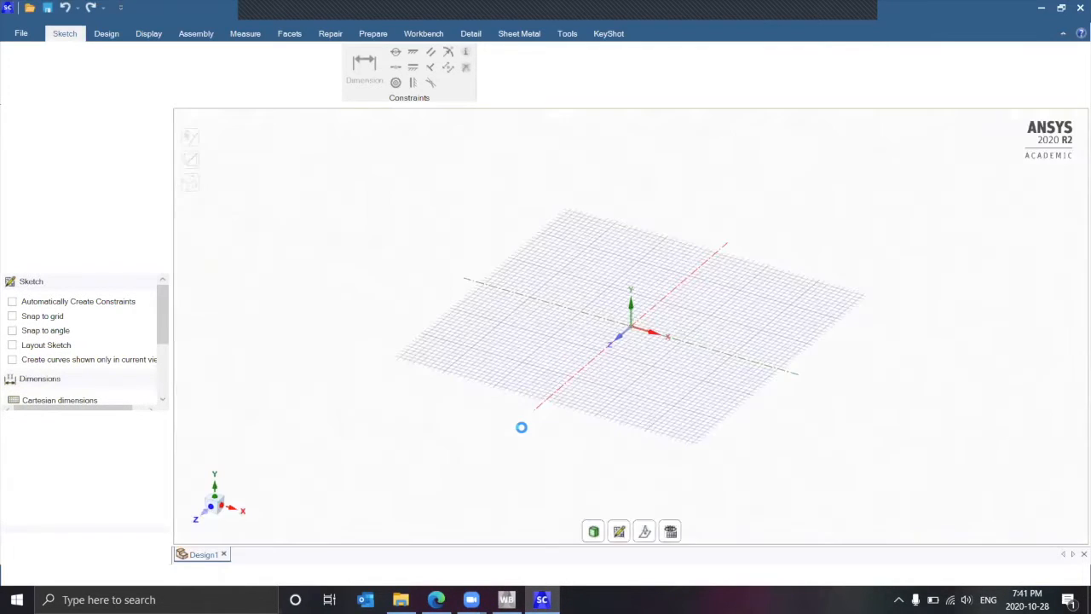
- Sketch a 180 mm by 85 mm rectangle on the horizontal XZ plane with one corner at the origin
{"action": "left_click", "coordinate": [214, 487]}
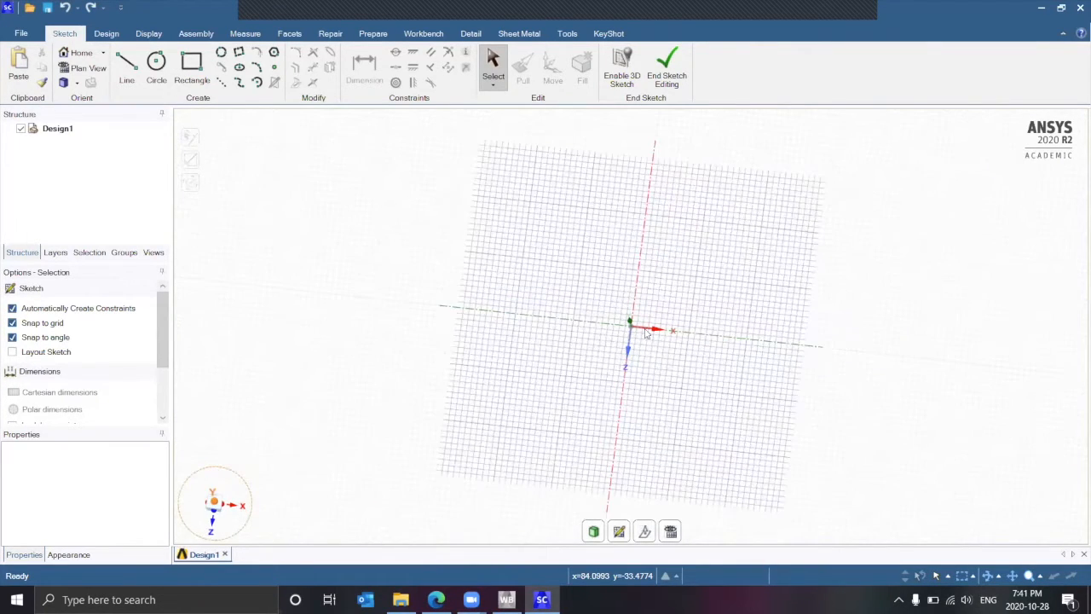
{"action": "key", "text": "r"}
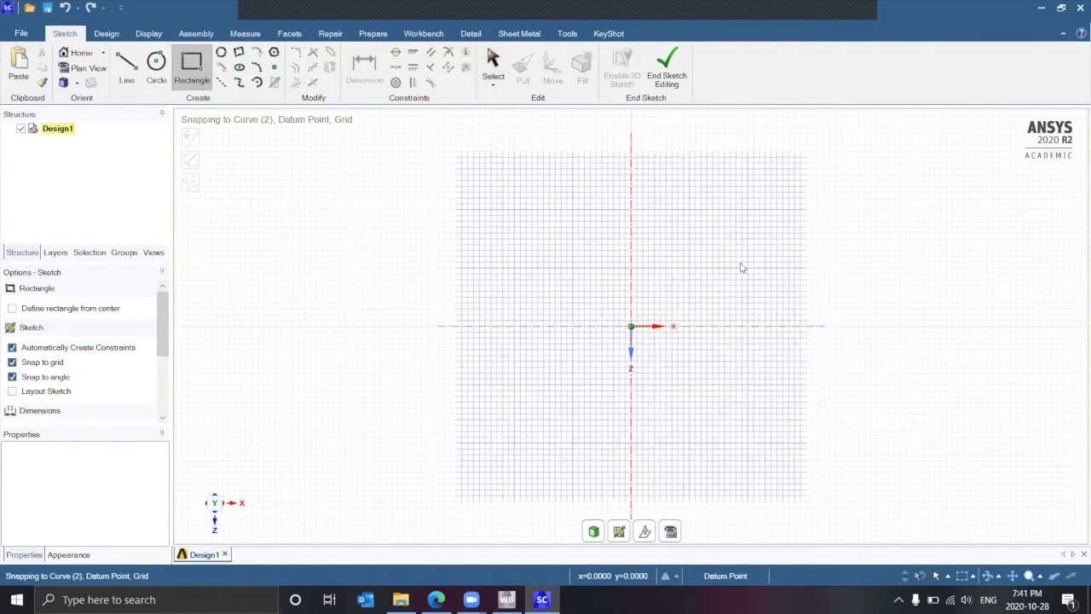
{"action": "left_click", "coordinate": [631, 325]}
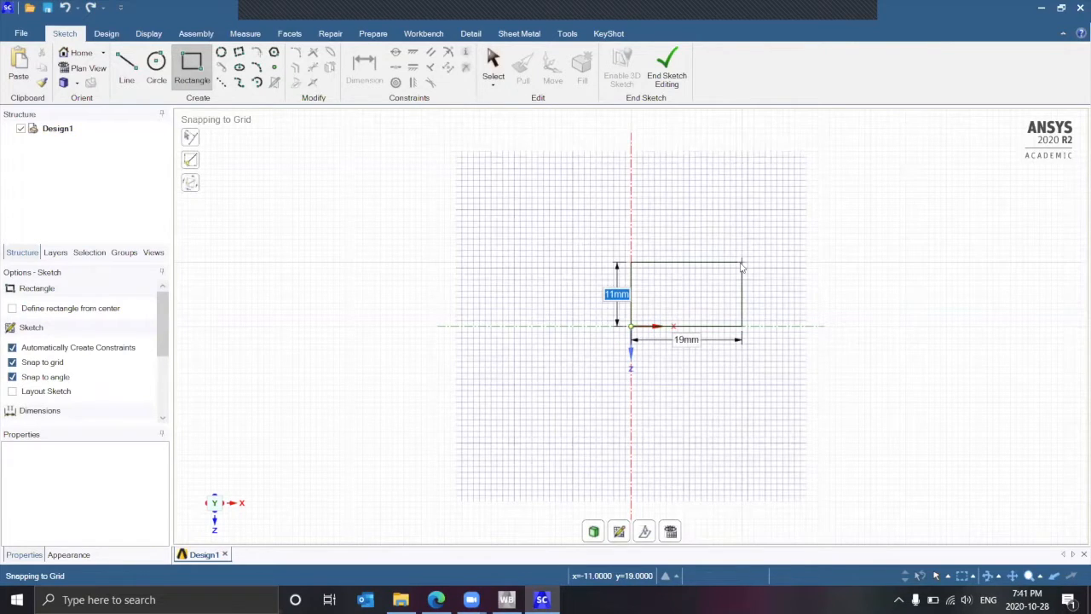
{"action": "scroll", "coordinate": [669, 168], "scroll_direction": "down", "scroll_amount": 1}
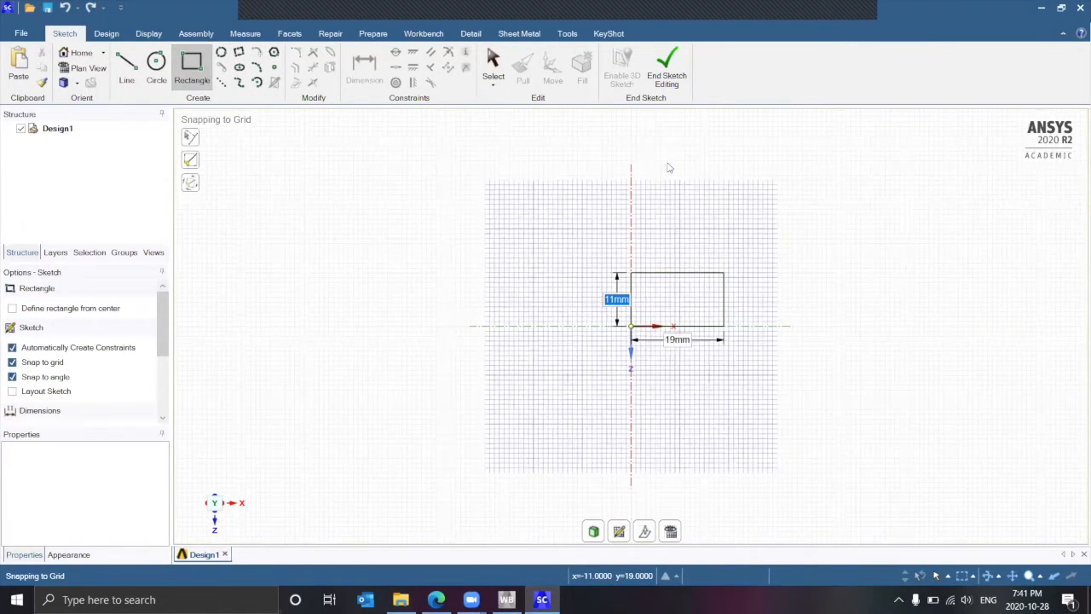
{"action": "scroll", "coordinate": [978, 168], "scroll_direction": "down", "scroll_amount": 1}
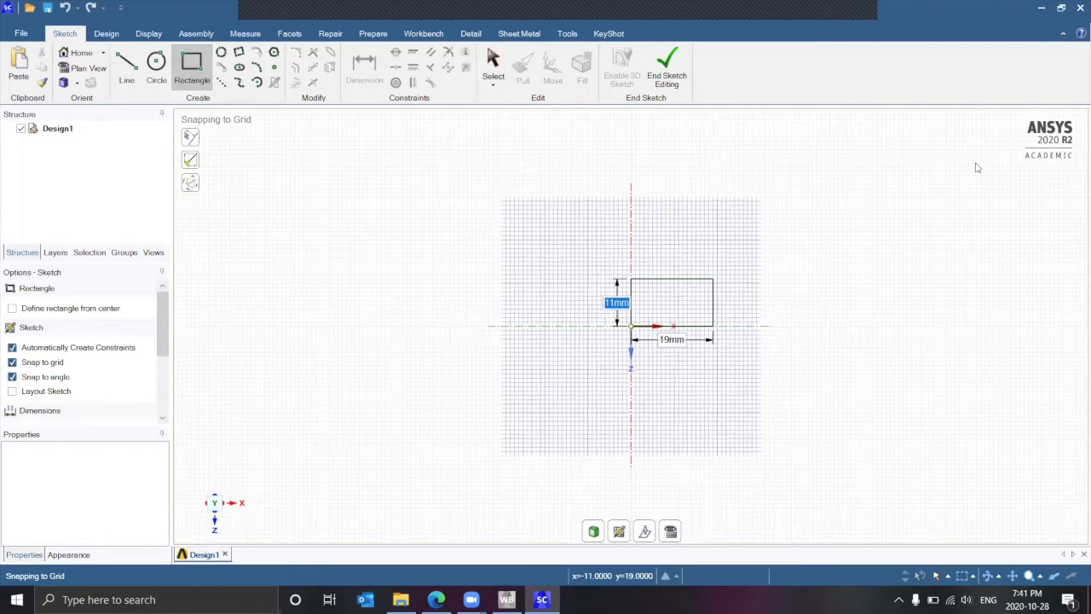
{"action": "scroll", "coordinate": [978, 168], "scroll_direction": "down", "scroll_amount": 1}
{"action": "left_click", "coordinate": [977, 165]}
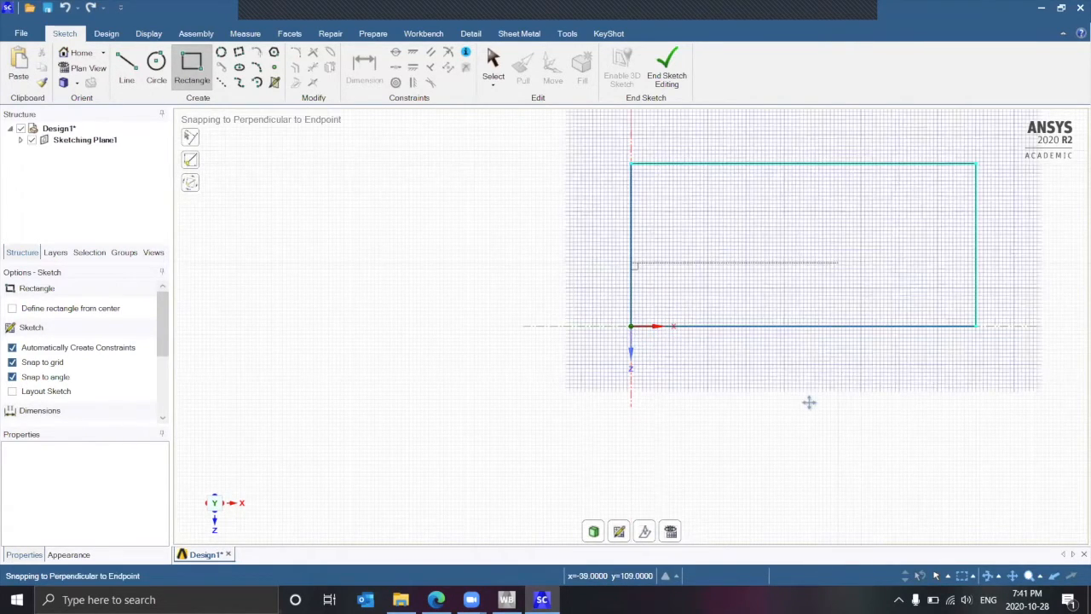
{"action": "middle_click_drag", "start_coordinate": [708, 426], "coordinate": [643, 388], "text": "ctrl"}
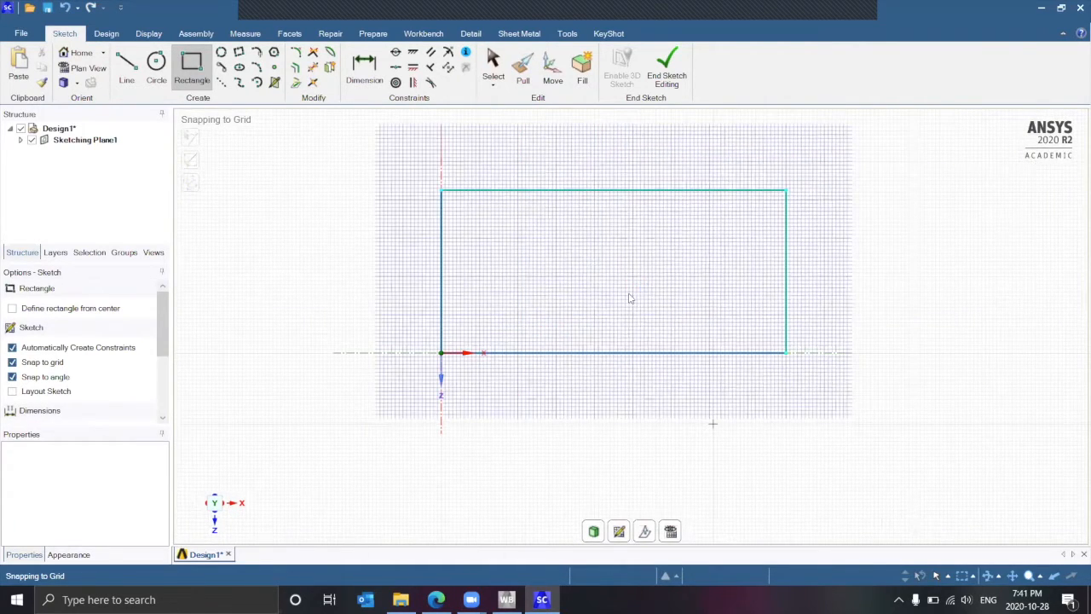
- Pull the rectangular face into a 25 mm thick solid block and show it in an isometric view
{"action": "key", "text": "p"}
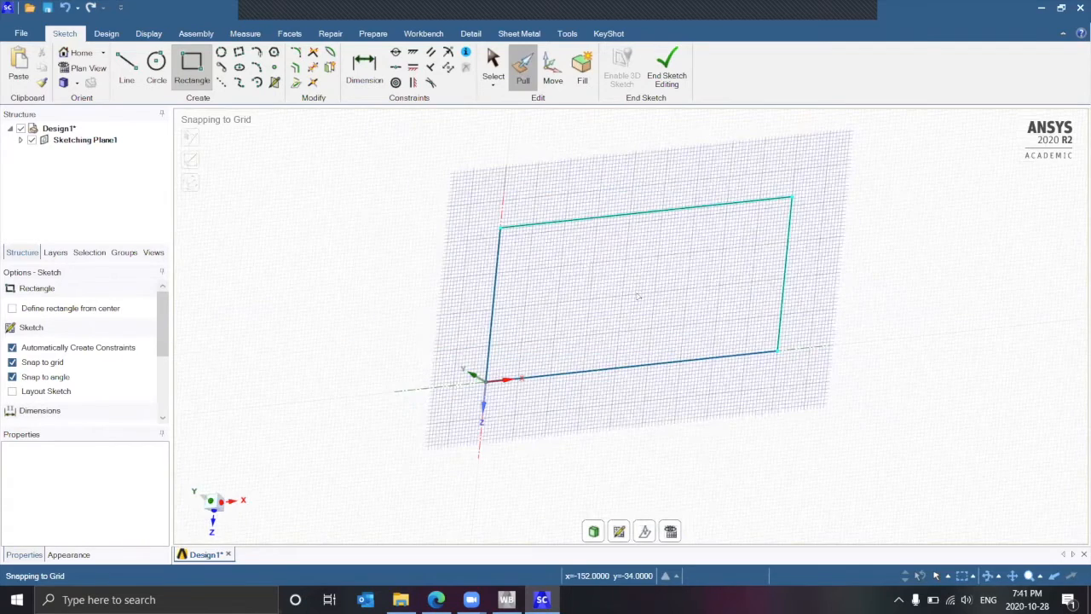
{"action": "left_click", "coordinate": [637, 294]}
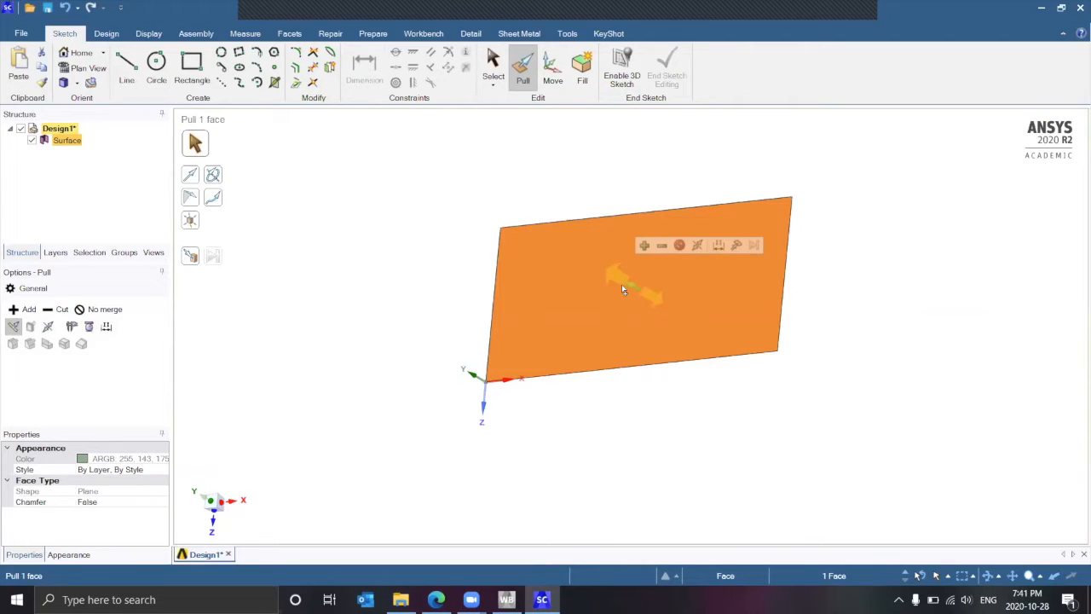
{"action": "left_click_drag", "start_coordinate": [621, 285], "coordinate": [622, 284]}
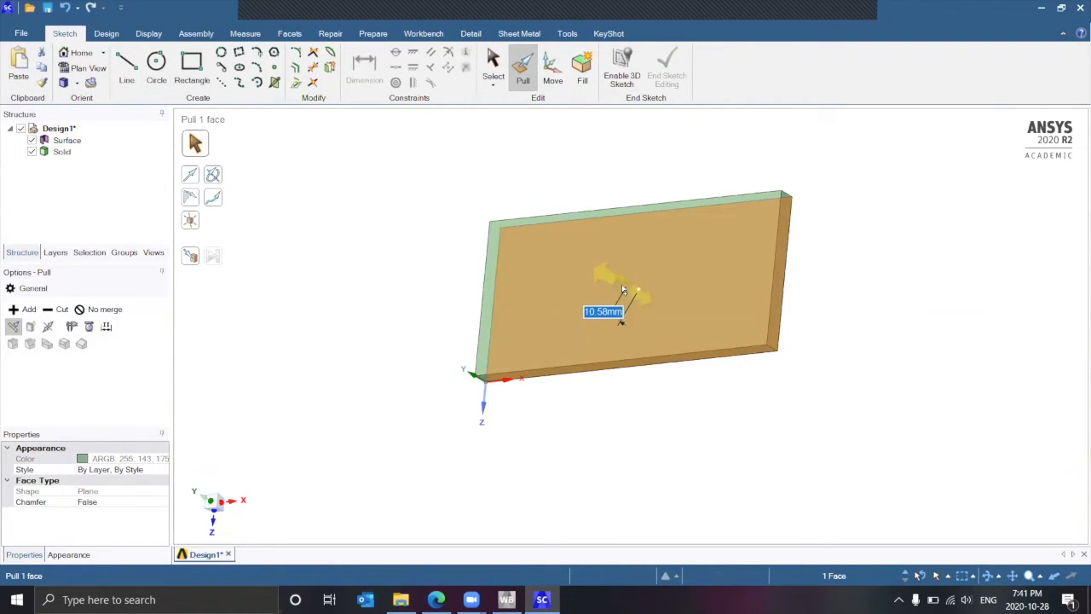
{"action": "type", "text": "25"}
{"action": "key", "text": "Return"}
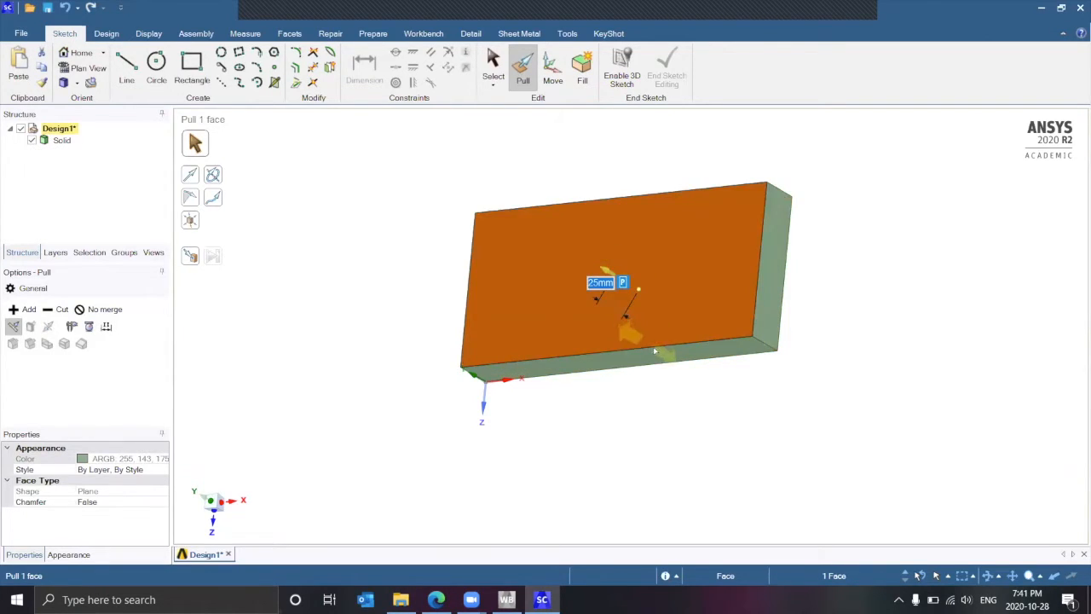
{"action": "left_click", "coordinate": [64, 85]}
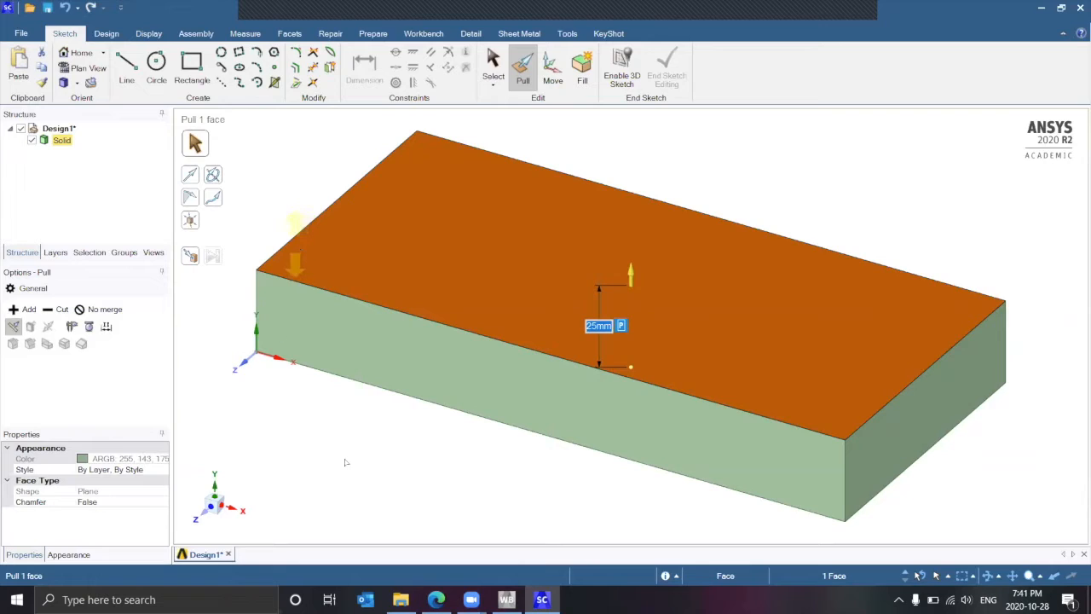
{"action": "left_click", "coordinate": [407, 407]}
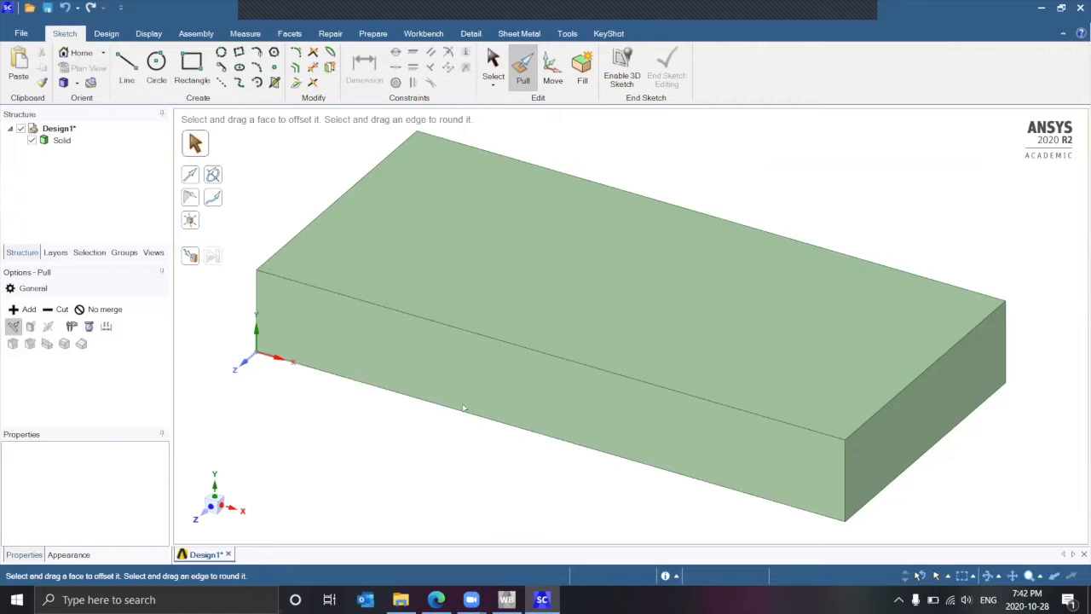
- Start a sketch on the block's upper face with the Rectangle tool
{"action": "middle_click_drag", "start_coordinate": [444, 453], "coordinate": [445, 487], "text": "shift"}
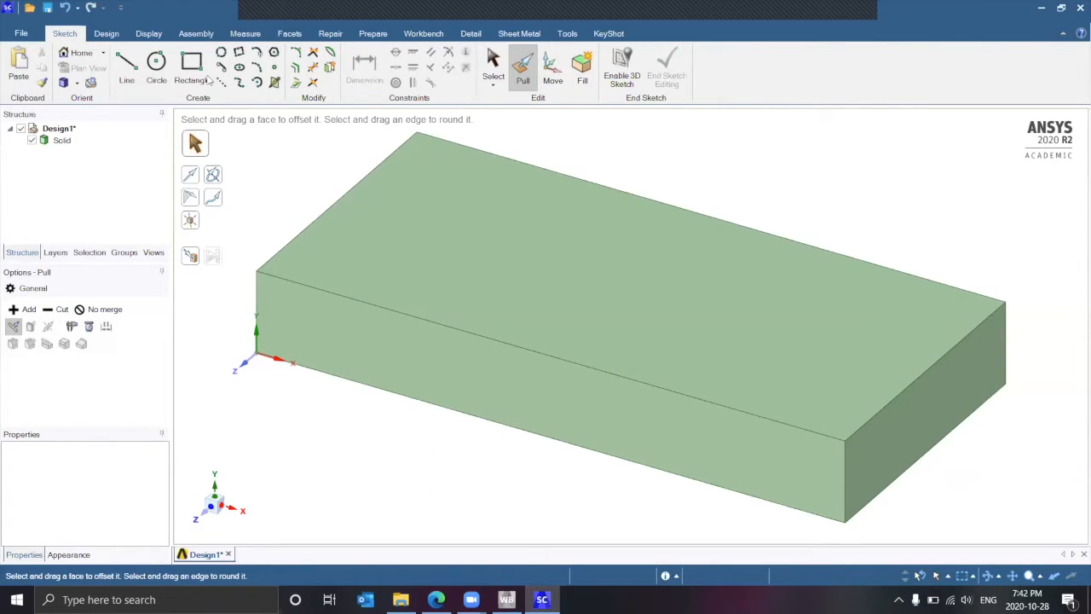
{"action": "left_click", "coordinate": [200, 68]}
{"action": "left_click", "coordinate": [495, 66]}
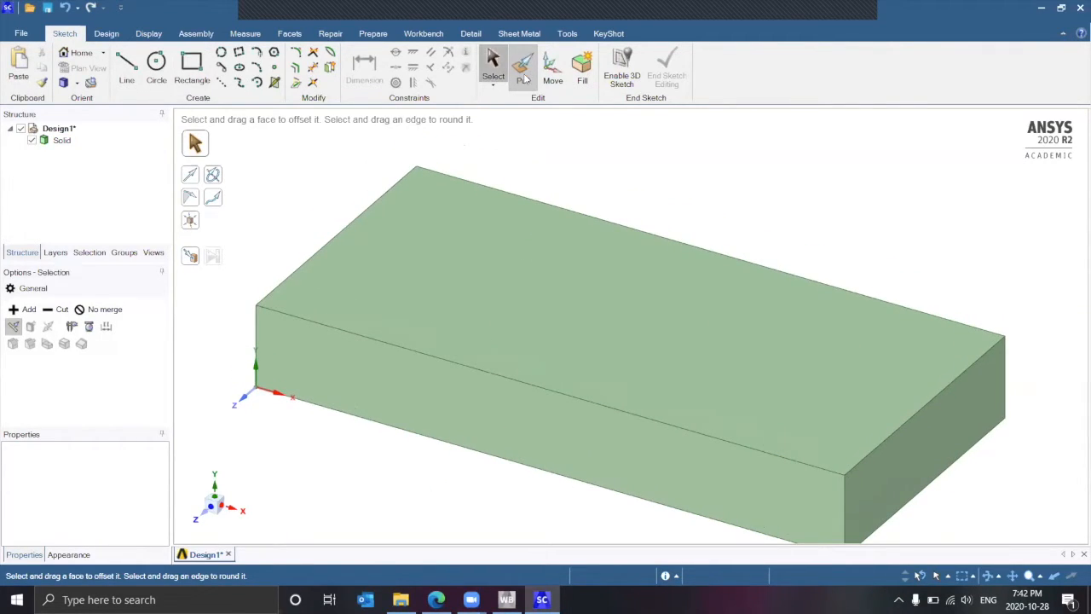
{"action": "left_click", "coordinate": [495, 267]}
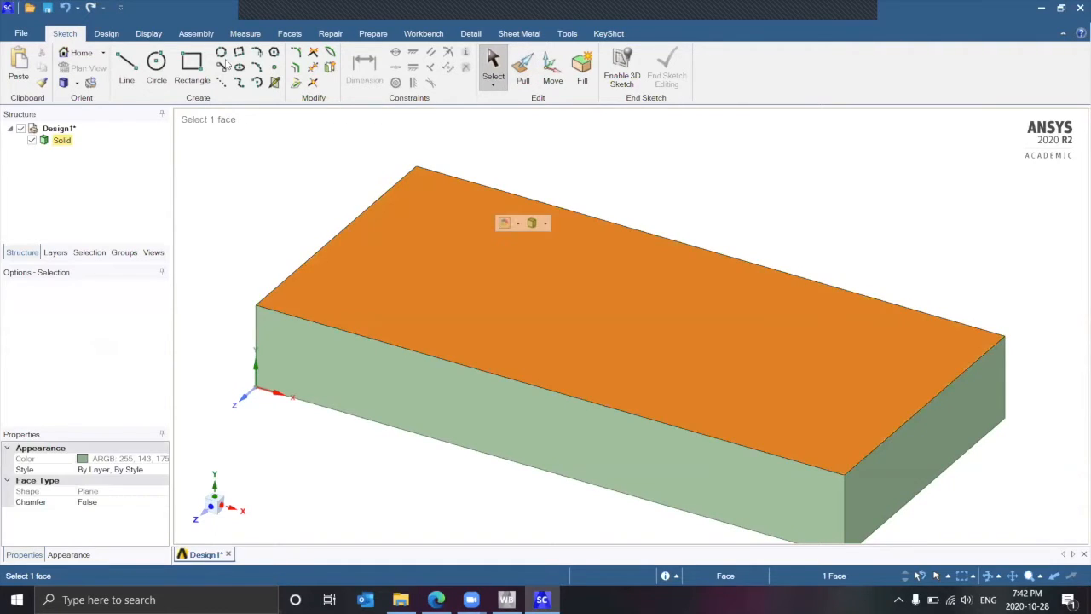
{"action": "key", "text": "r"}
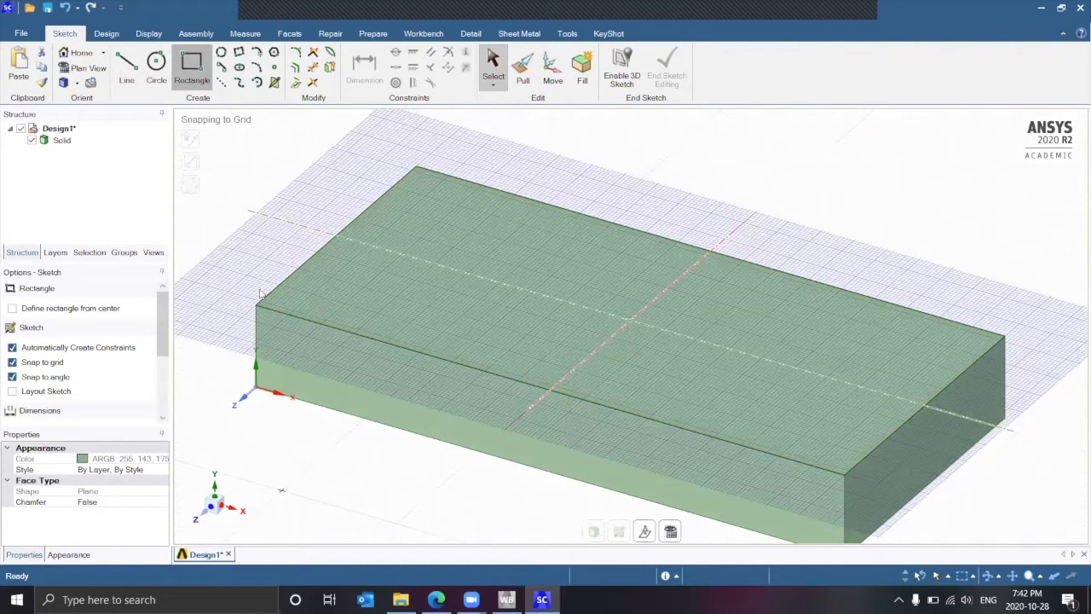
{"action": "left_click", "coordinate": [260, 292]}
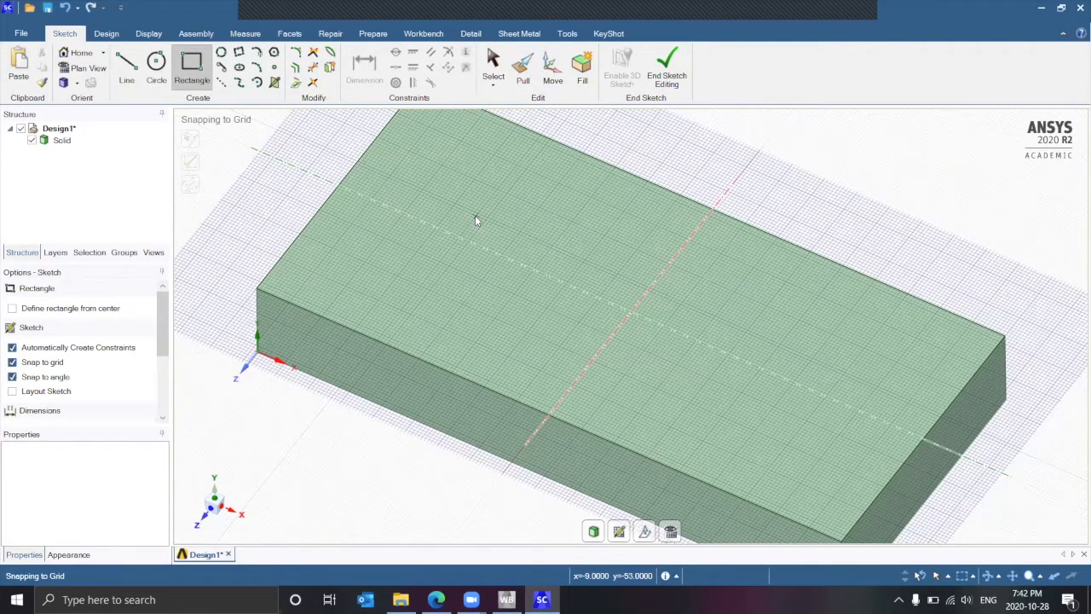
{"action": "left_click", "coordinate": [316, 180]}
{"action": "scroll", "coordinate": [350, 185], "scroll_direction": "up", "scroll_amount": 1}
{"action": "left_click", "coordinate": [260, 37]}
{"action": "left_click", "coordinate": [380, 37]}
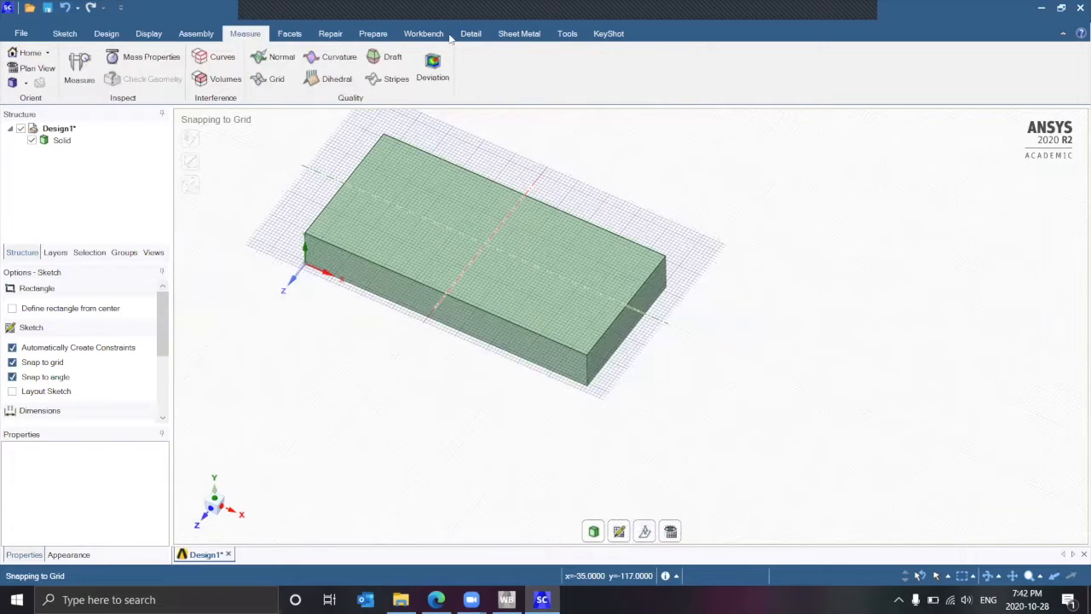
{"action": "left_click", "coordinate": [423, 35]}
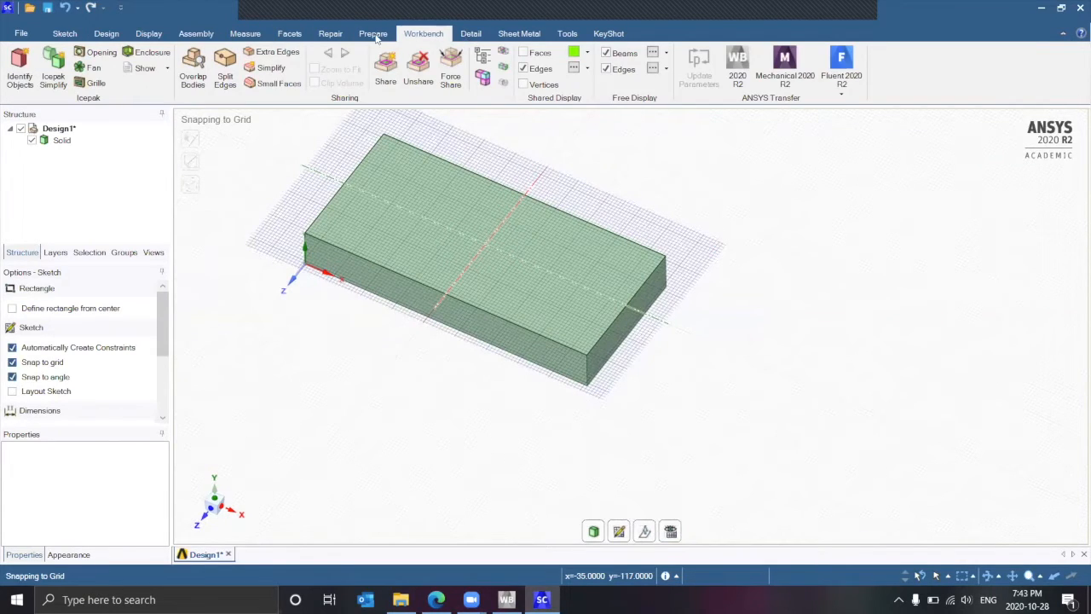
{"action": "left_click", "coordinate": [470, 34]}
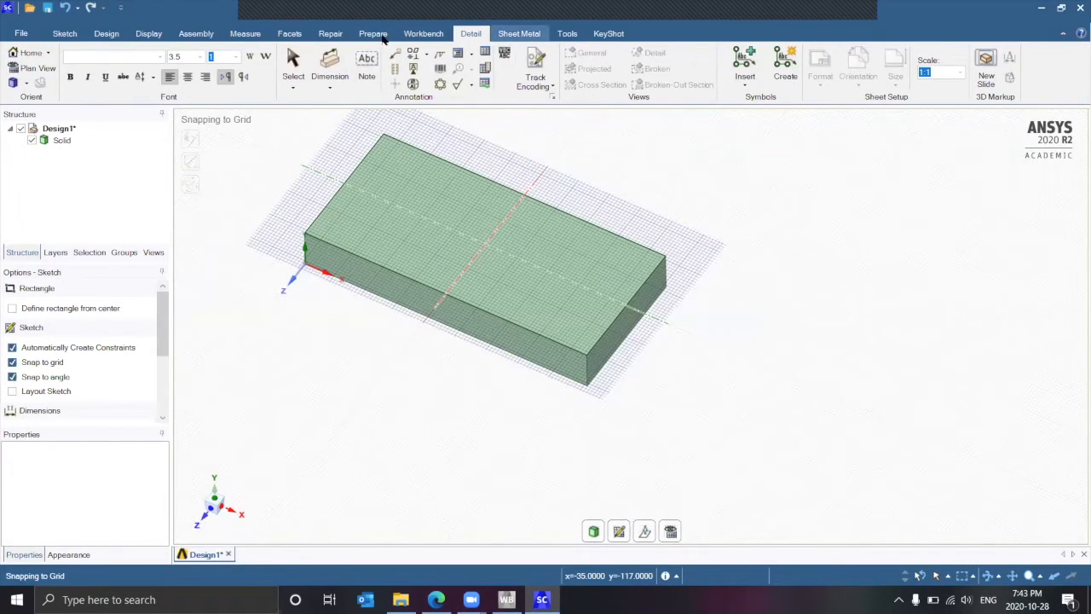
{"action": "left_click", "coordinate": [387, 37]}
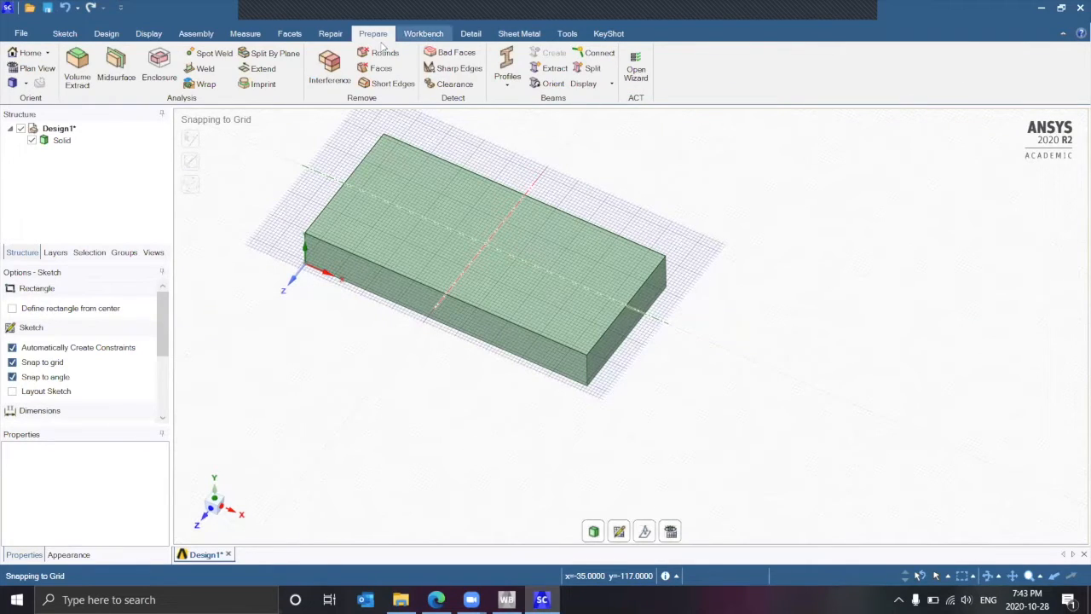
{"action": "left_click", "coordinate": [426, 37]}
{"action": "left_click", "coordinate": [288, 34]}
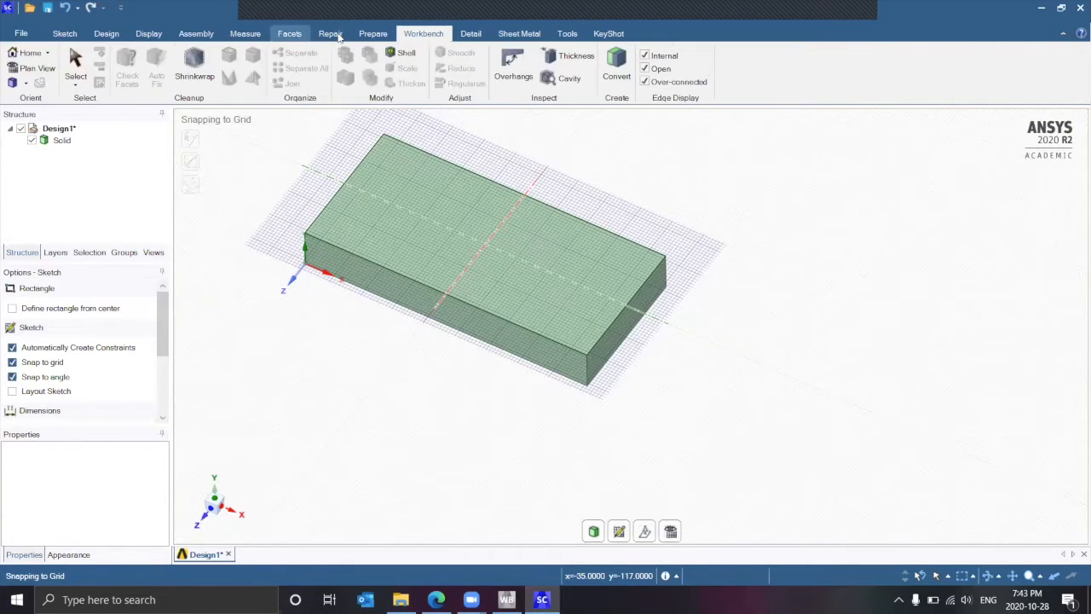
{"action": "left_click", "coordinate": [338, 36]}
{"action": "left_click", "coordinate": [375, 36]}
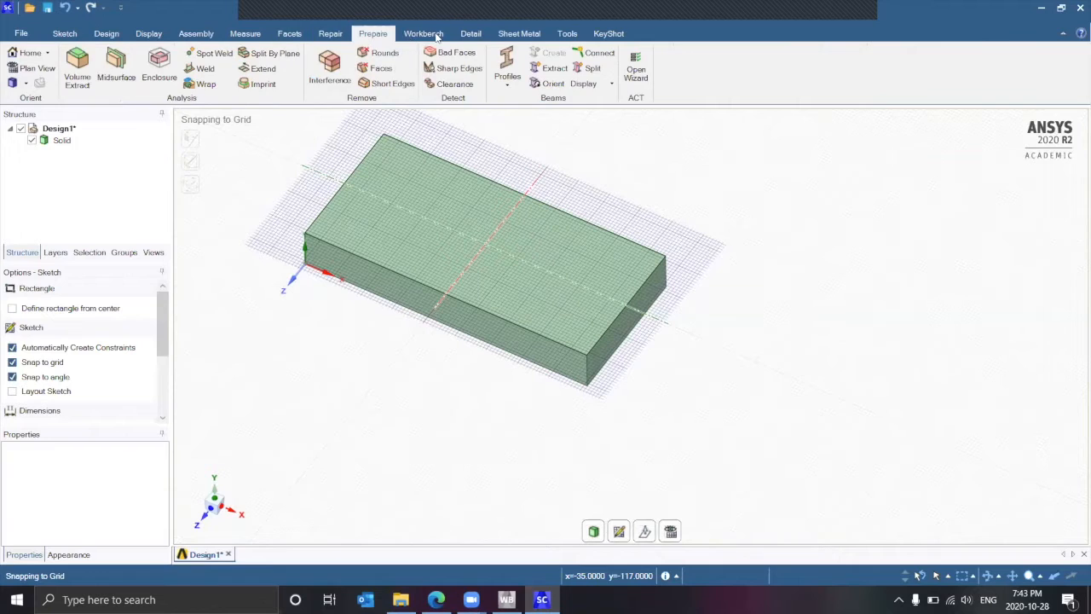
{"action": "scroll", "coordinate": [492, 36], "scroll_direction": "down", "scroll_amount": 2}
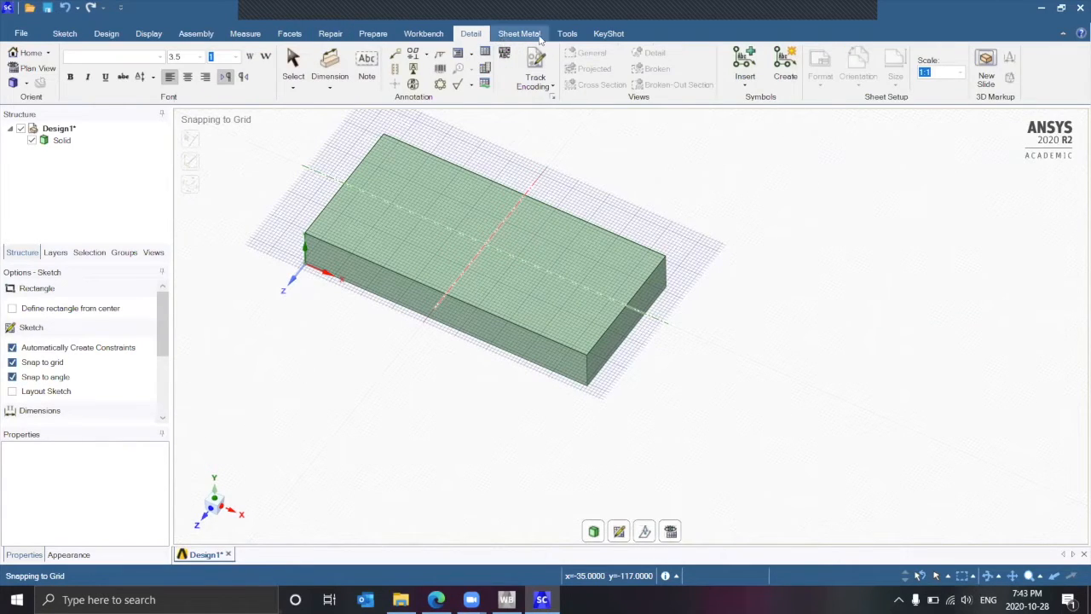
{"action": "scroll", "coordinate": [558, 36], "scroll_direction": "down", "scroll_amount": 2}
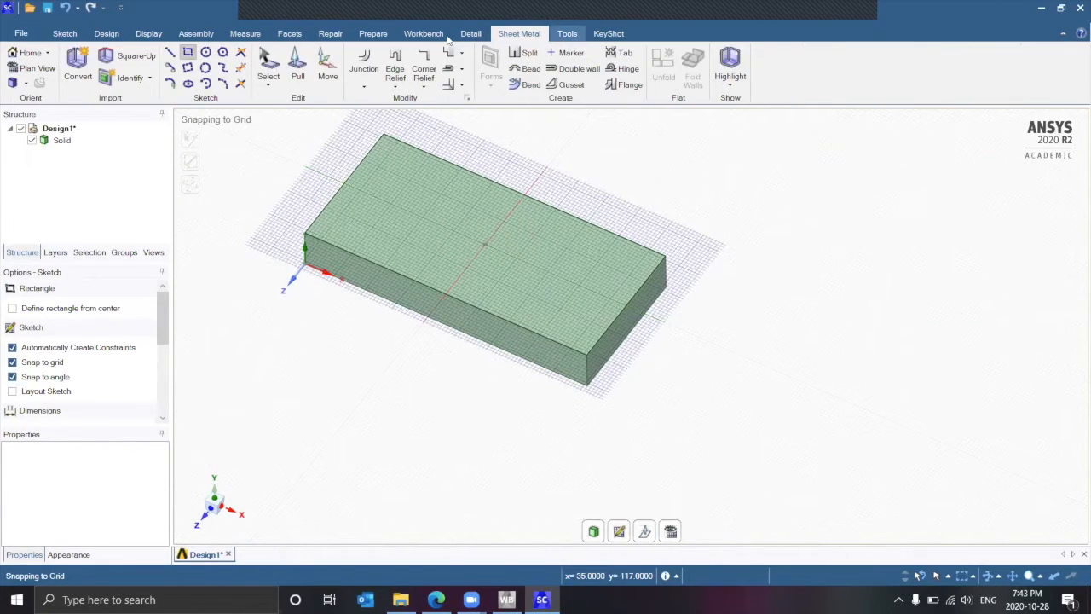
{"action": "scroll", "coordinate": [336, 36], "scroll_direction": "down", "scroll_amount": 1}
{"action": "left_click", "coordinate": [327, 34]}
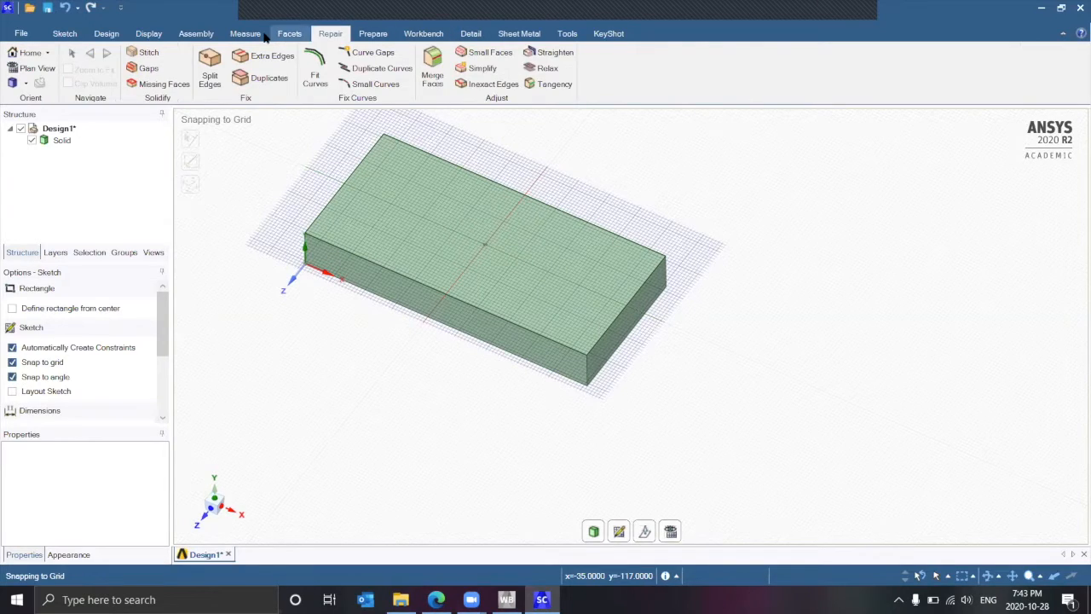
{"action": "scroll", "coordinate": [256, 36], "scroll_direction": "up", "scroll_amount": 1}
{"action": "scroll", "coordinate": [166, 38], "scroll_direction": "up", "scroll_amount": 1}
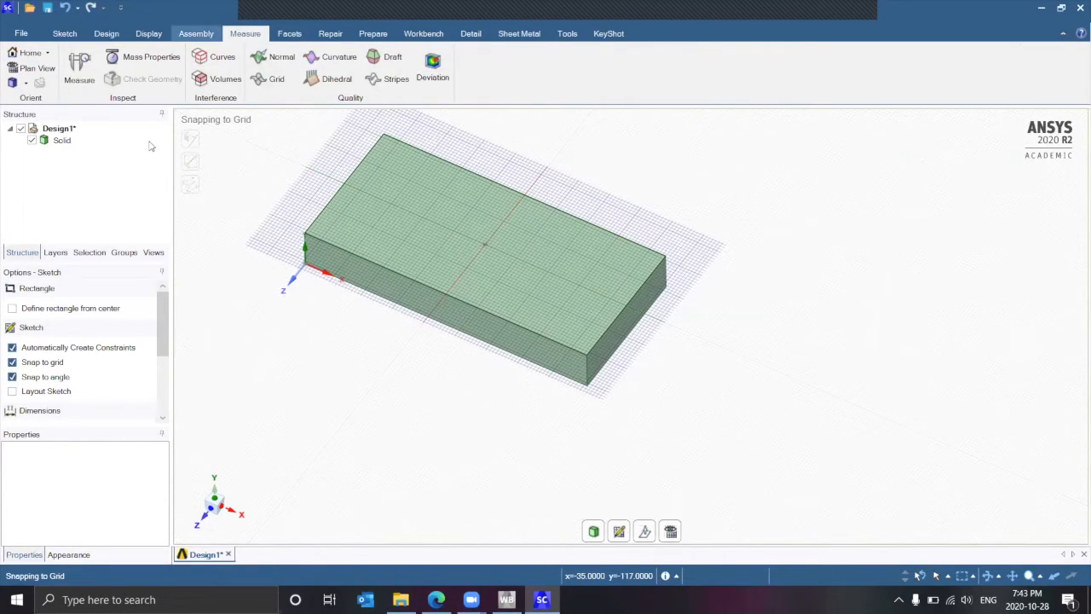
{"action": "scroll", "coordinate": [103, 50], "scroll_direction": "up", "scroll_amount": 1}
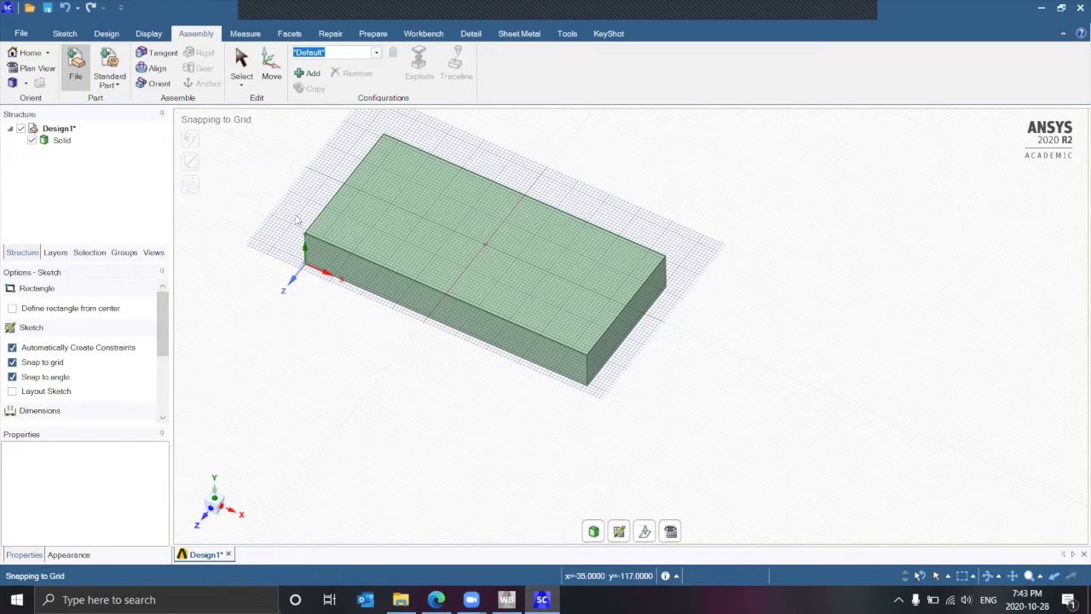
{"action": "scroll", "coordinate": [358, 260], "scroll_direction": "up", "scroll_amount": 2}
{"action": "scroll", "coordinate": [338, 272], "scroll_direction": "up", "scroll_amount": 1}
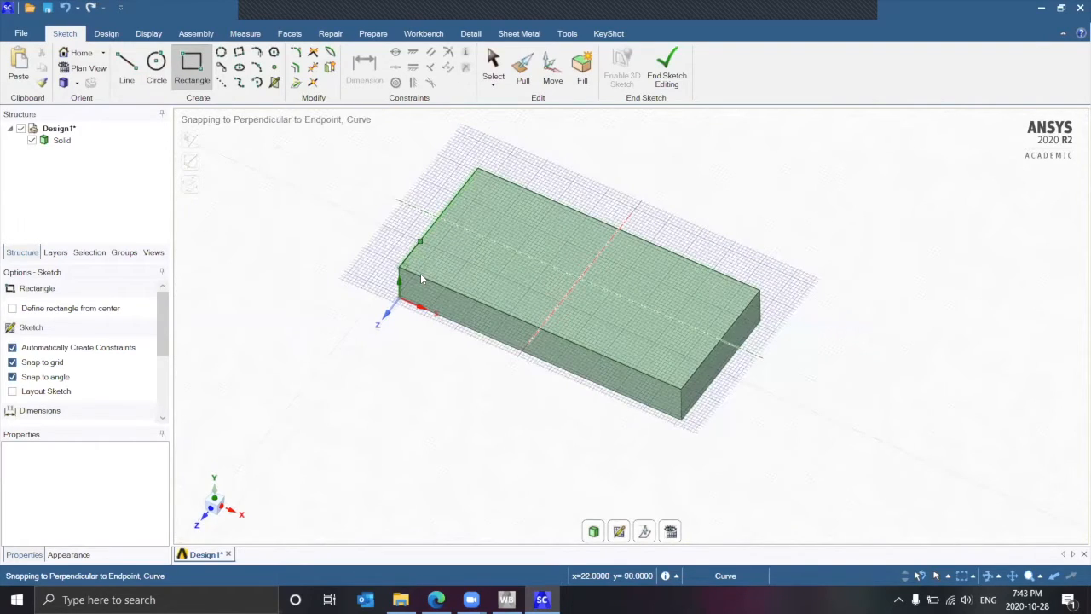
- Sketch a 15 mm by 90 mm rectangle on the block's upper face, starting at the corner above the origin, with the long side along the front edge
{"action": "left_click", "coordinate": [420, 273]}
{"action": "scroll", "coordinate": [420, 272], "scroll_direction": "up", "scroll_amount": 3}
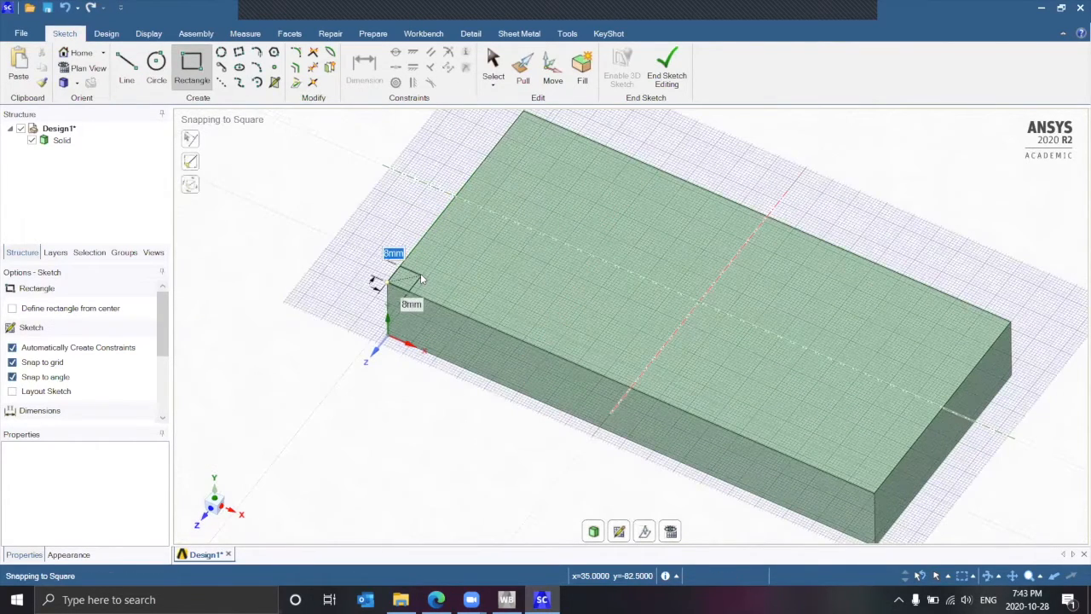
{"action": "type", "text": "15"}
{"action": "key", "text": "Tab"}
{"action": "type", "text": "89"}
{"action": "key", "text": "BackSpace"}
{"action": "key", "text": "BackSpace"}
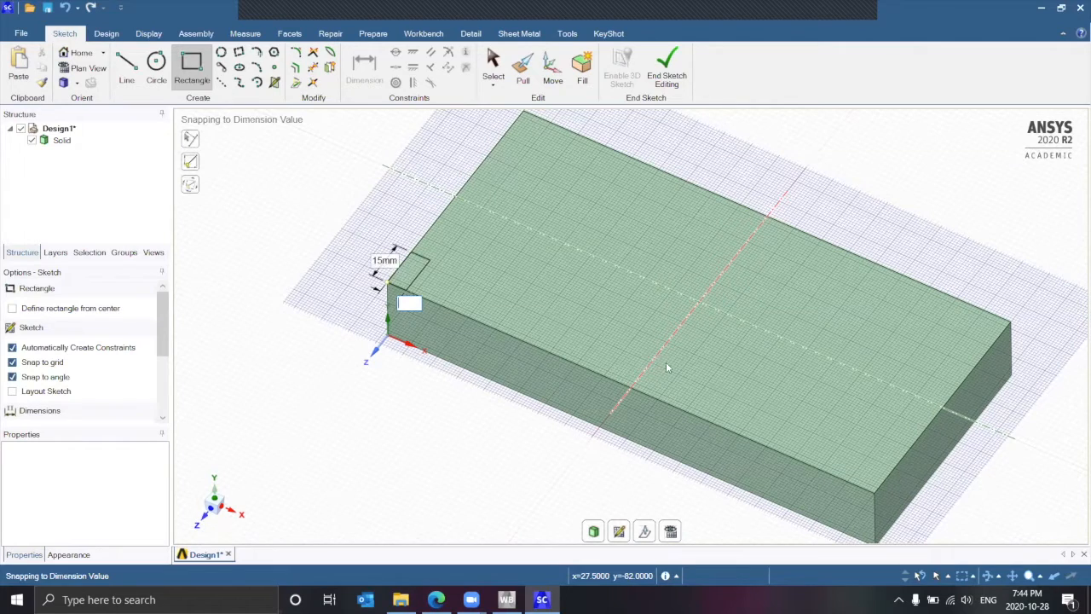
{"action": "type", "text": "90"}
{"action": "key", "text": "Tab"}
{"action": "key", "text": "Return"}
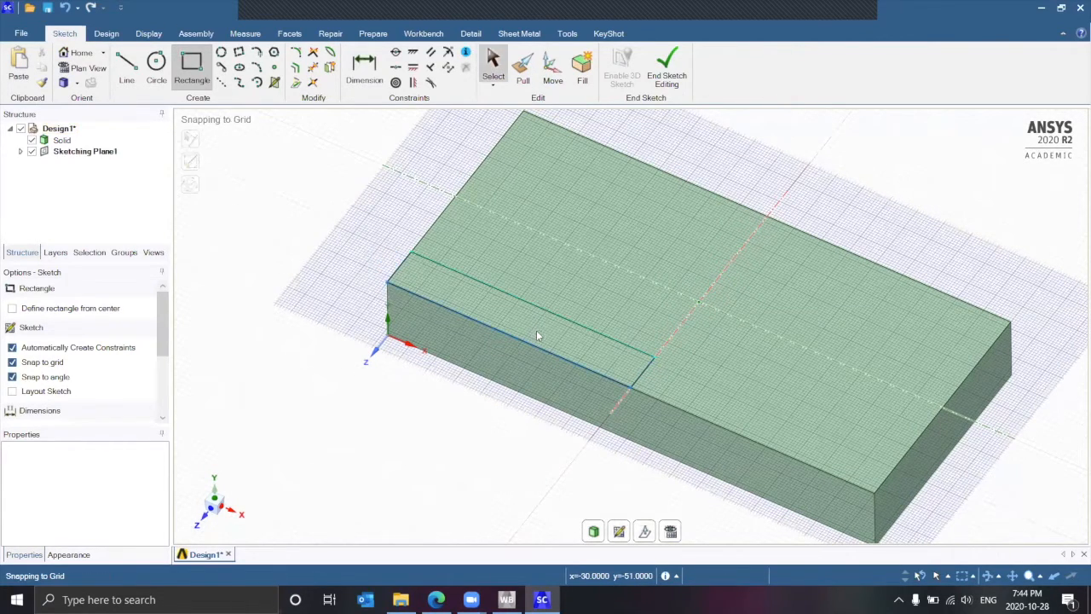
- Pull the narrow rectangular face upward 100 mm to form the bracket's upright plate
{"action": "key", "text": "p"}
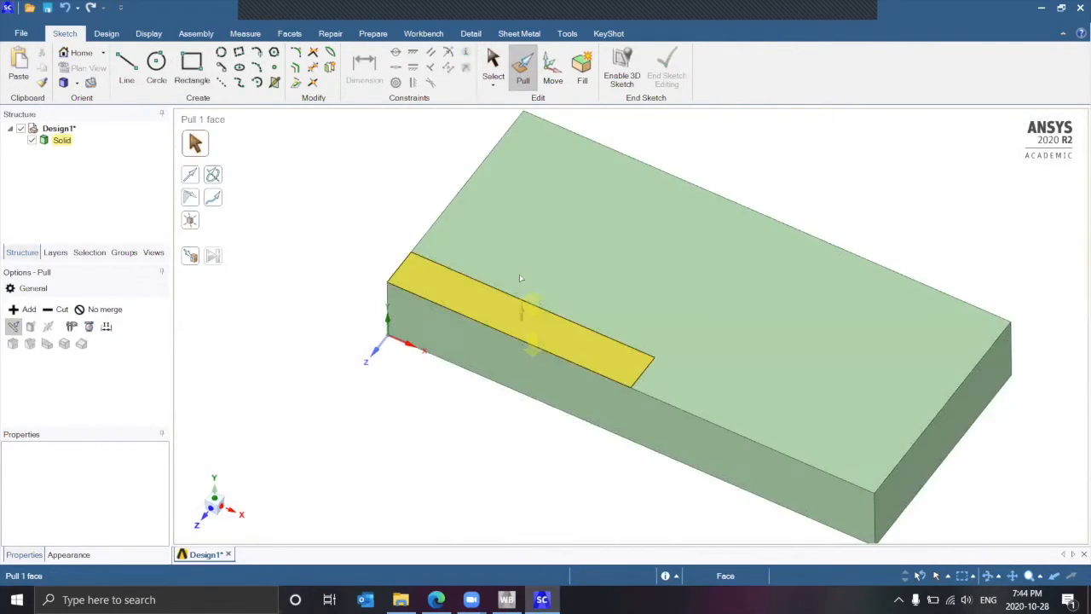
{"action": "left_click", "coordinate": [517, 317]}
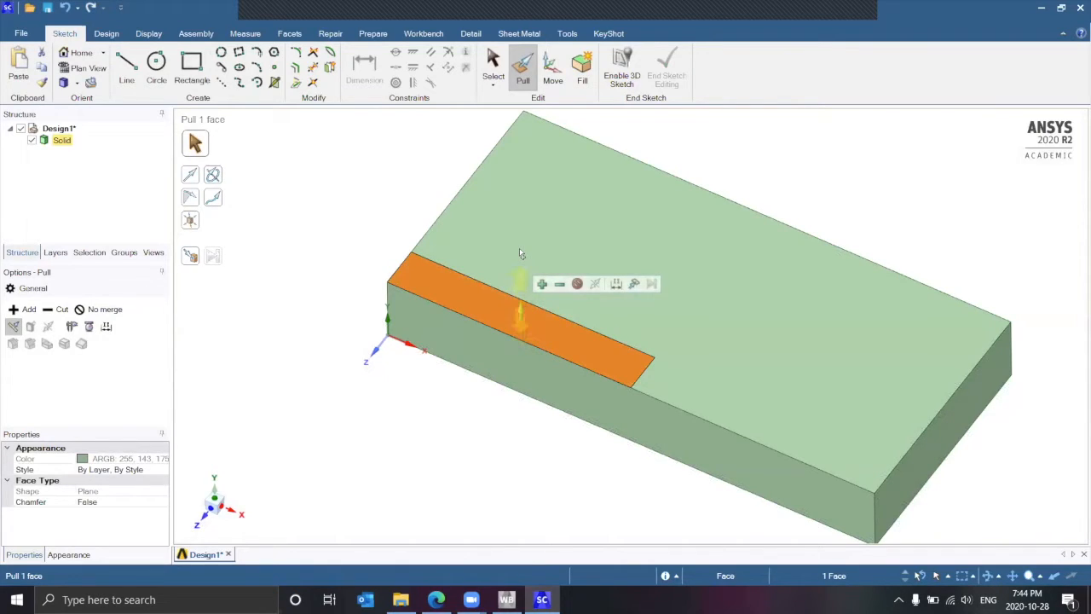
{"action": "left_click_drag", "start_coordinate": [521, 318], "coordinate": [520, 253]}
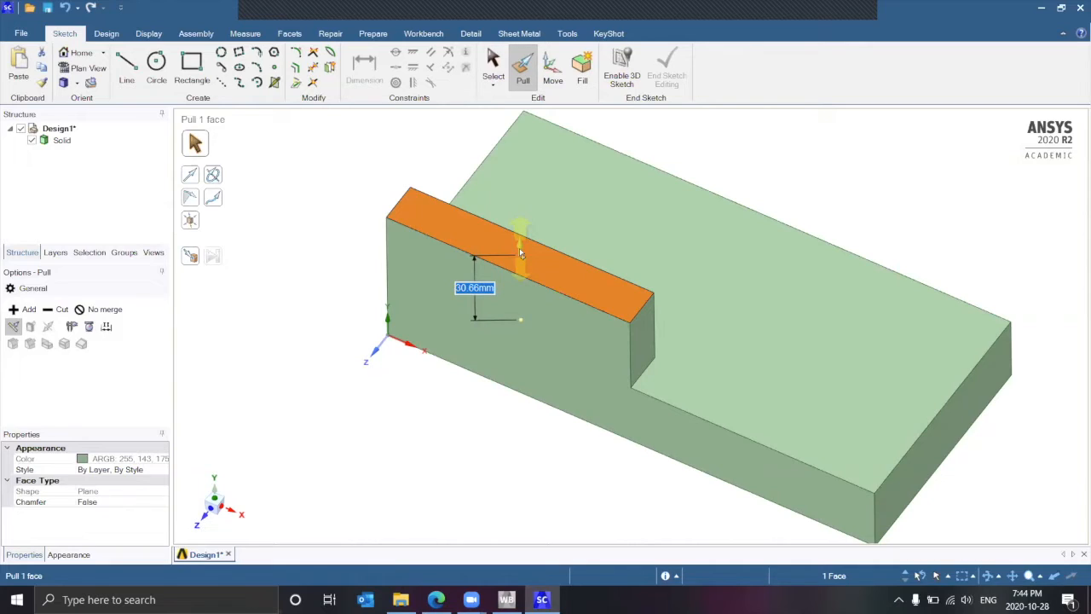
{"action": "type", "text": "100"}
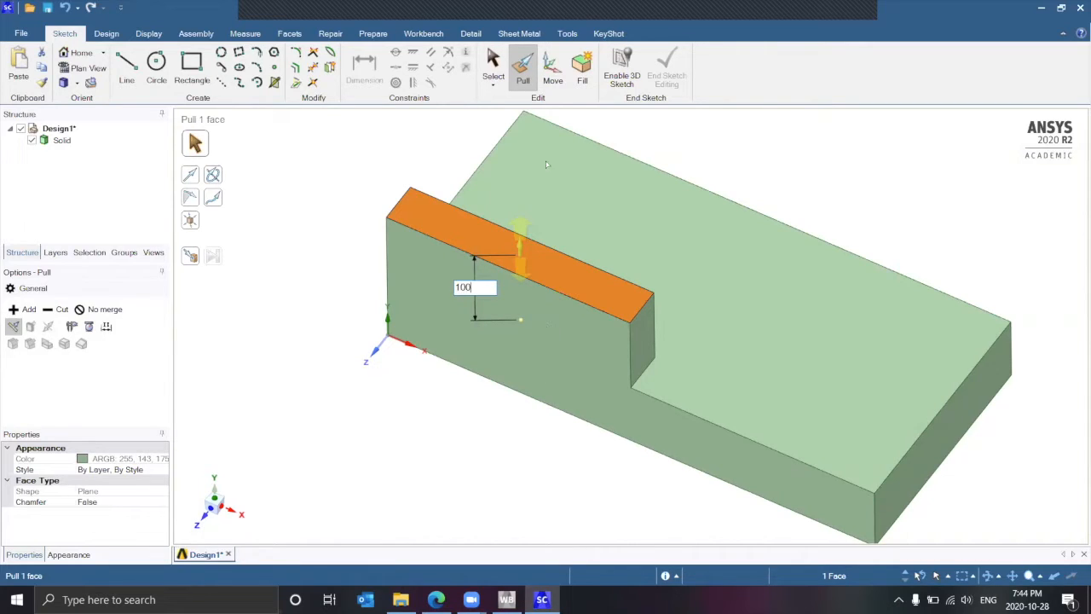
{"action": "key", "text": "Return"}
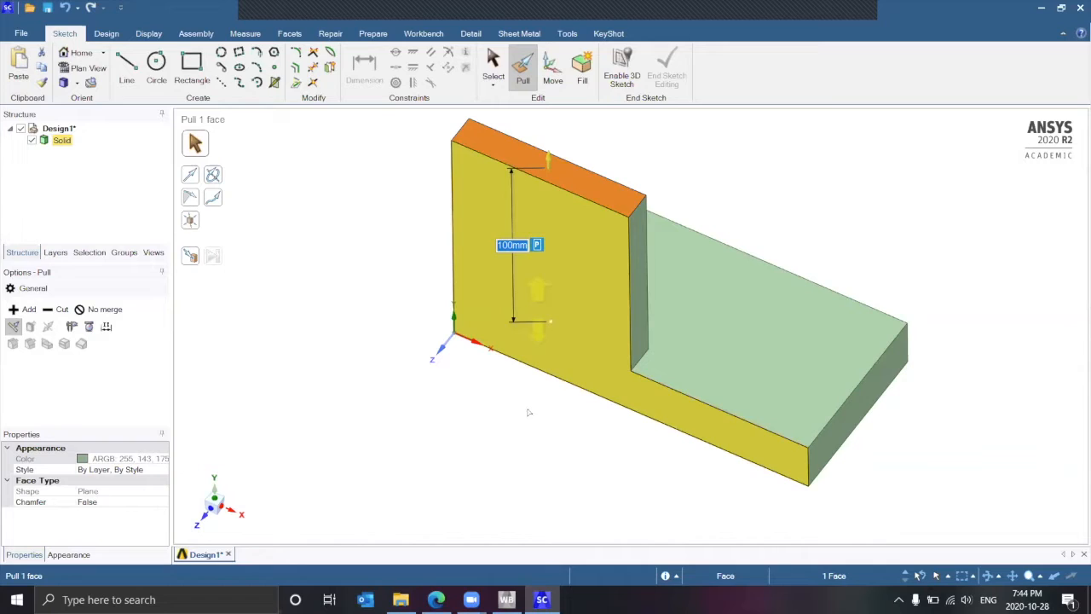
- Round the two short upper edges of the upright plate until they meet in a full semicircular top
{"action": "left_click", "coordinate": [643, 203]}
{"action": "middle_click_drag", "start_coordinate": [368, 205], "coordinate": [547, 172]}
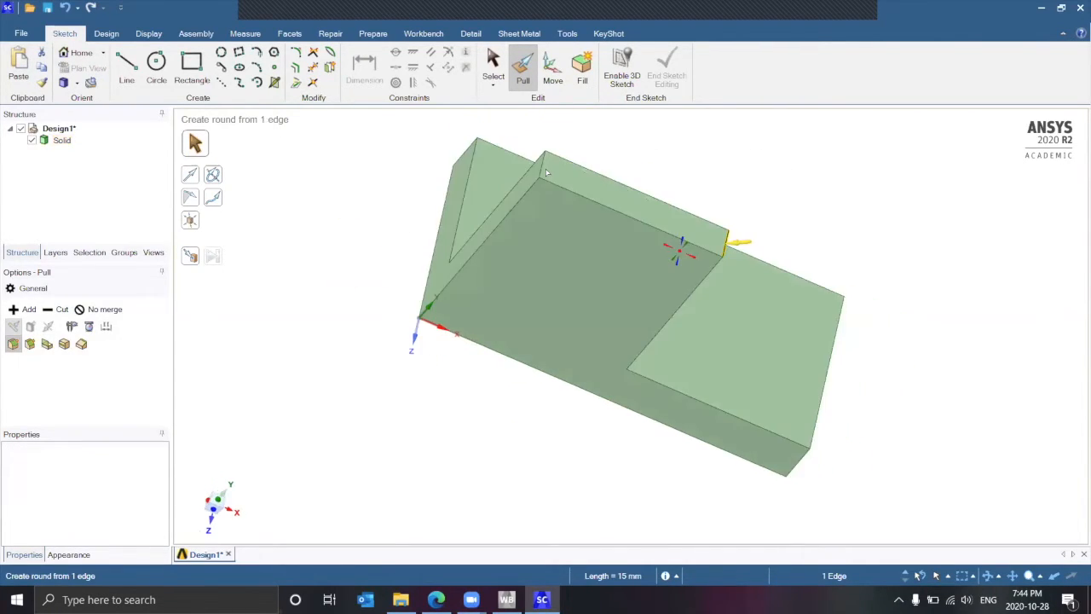
{"action": "middle_click_drag", "start_coordinate": [758, 271], "coordinate": [718, 257]}
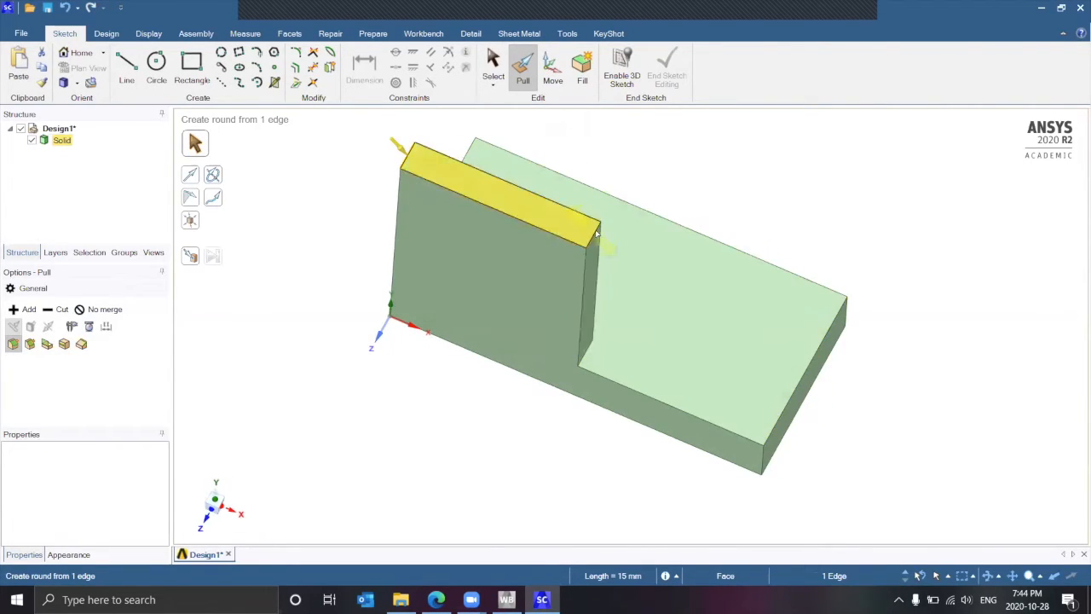
{"action": "left_click", "coordinate": [408, 159], "text": "ctrl"}
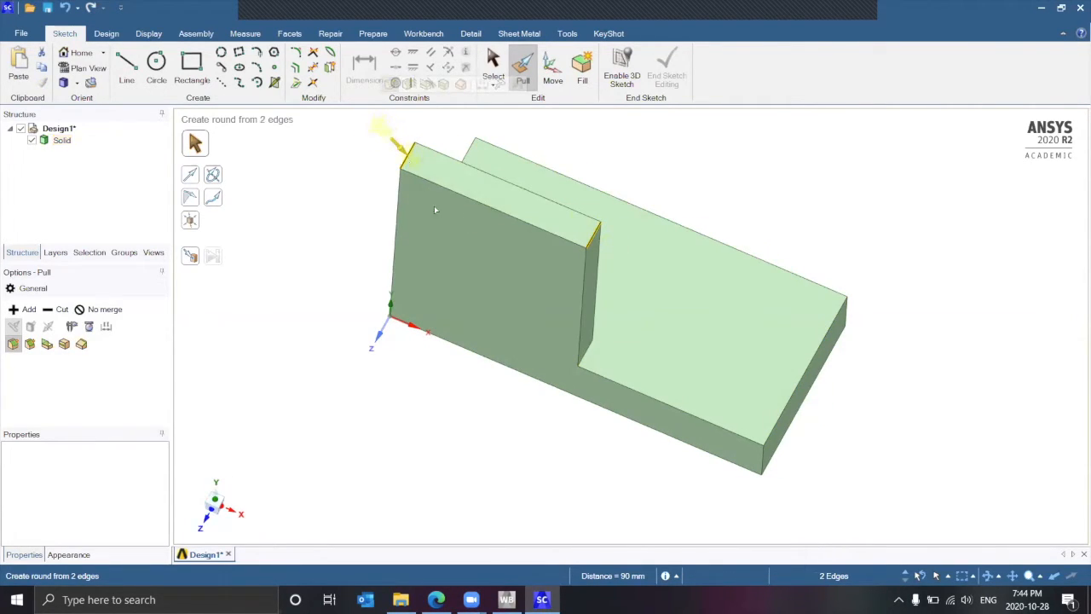
{"action": "left_click_drag", "start_coordinate": [455, 232], "coordinate": [421, 435]}
{"action": "left_click", "coordinate": [306, 457]}
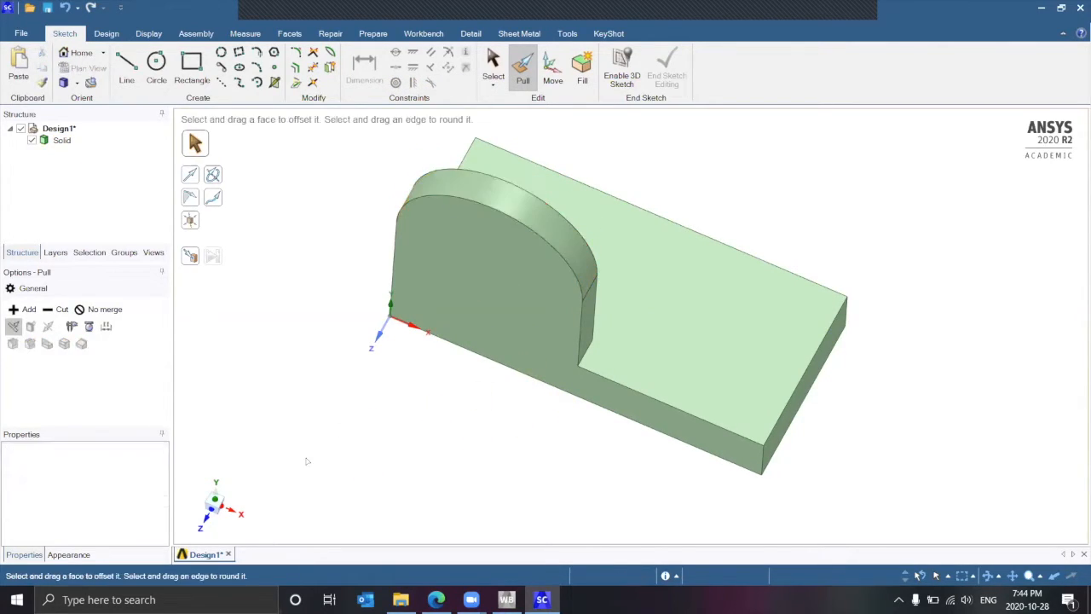
- Sketch a 30 mm diameter circle on the upright plate's front face, concentric with its rounded top
{"action": "mouse_move", "coordinate": [351, 390]}
{"action": "middle_mouse_down"}
{"action": "mouse_move", "coordinate": [361, 446]}
{"action": "mouse_move", "coordinate": [431, 511]}
{"action": "middle_mouse_up"}
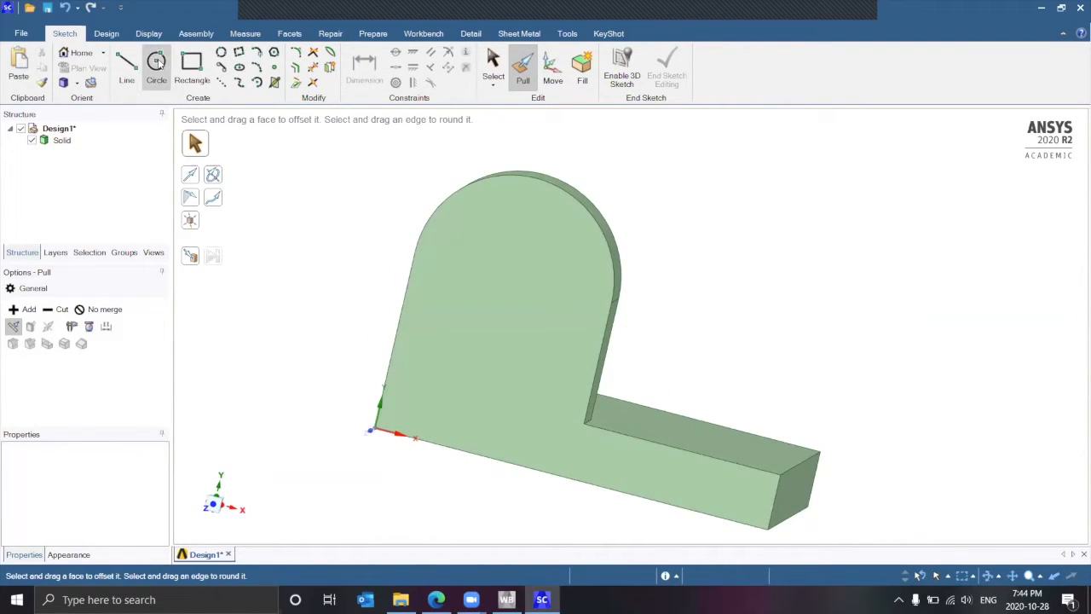
{"action": "key", "text": "c"}
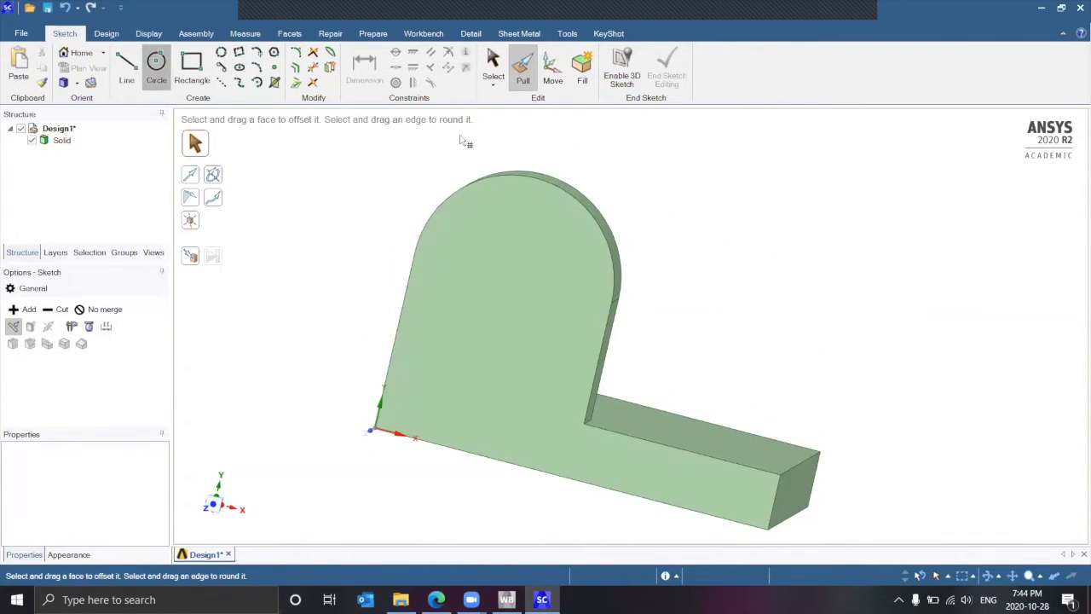
{"action": "left_click", "coordinate": [533, 269]}
{"action": "left_click", "coordinate": [213, 507]}
{"action": "middle_click_drag", "start_coordinate": [551, 285], "coordinate": [548, 285]}
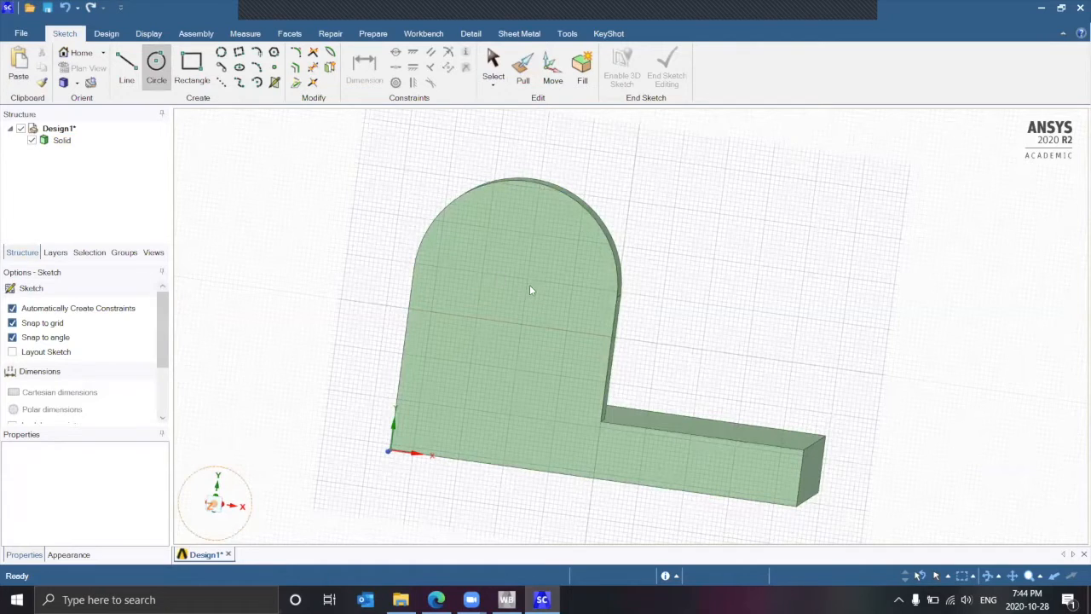
{"action": "left_click", "coordinate": [518, 312]}
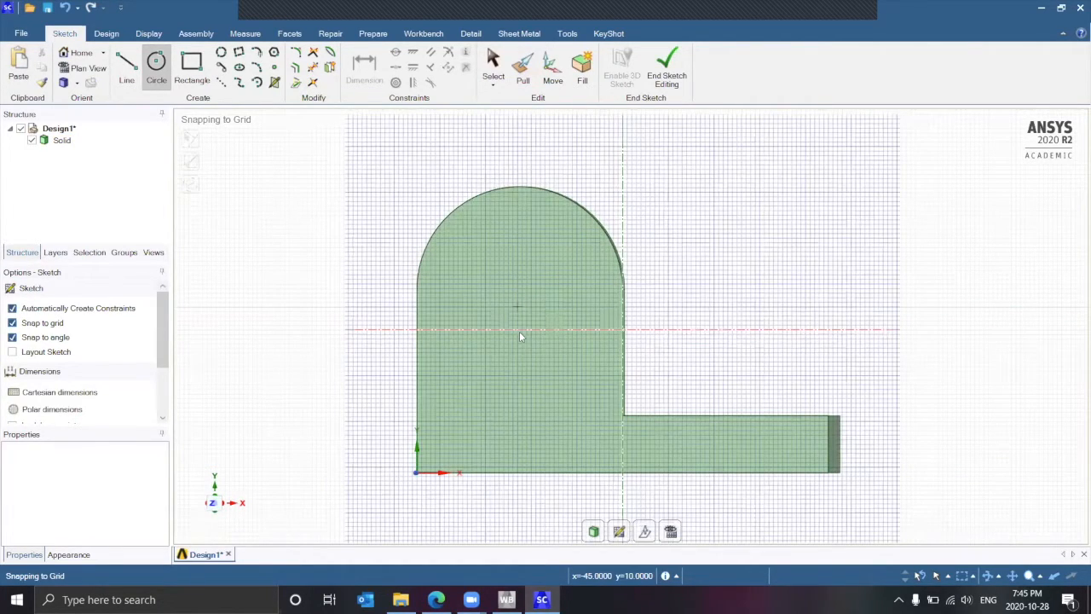
{"action": "left_click", "coordinate": [525, 289]}
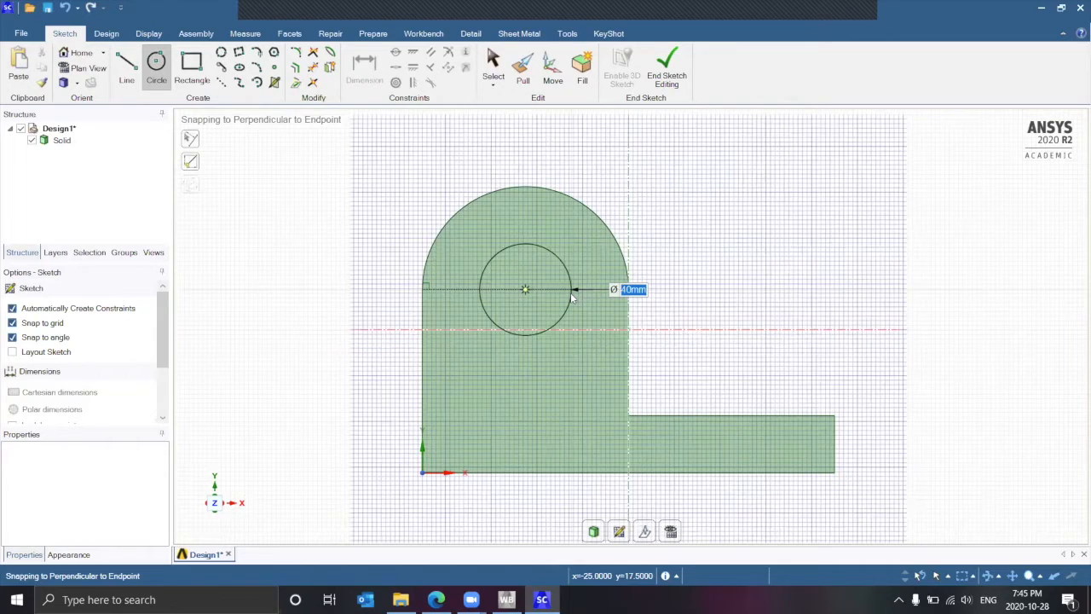
{"action": "type", "text": "03"}
{"action": "key", "text": "Return"}
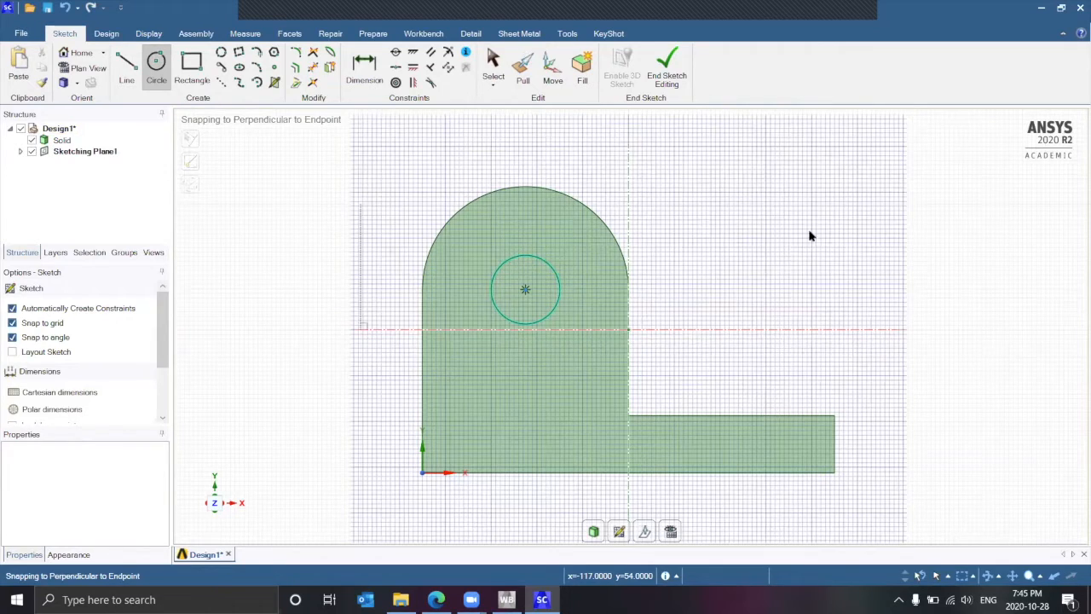
- Pull the circular face through the upright plate with the Cut option to make a through hole
{"action": "key", "text": "p"}
{"action": "left_click", "coordinate": [478, 290]}
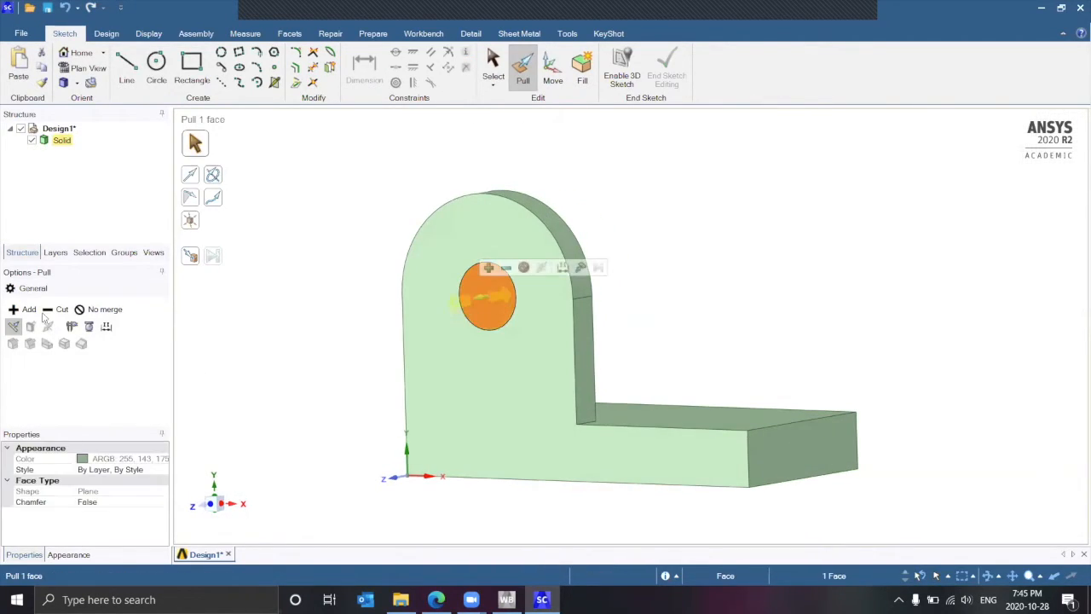
{"action": "left_click", "coordinate": [57, 310]}
{"action": "left_click_drag", "start_coordinate": [487, 294], "coordinate": [468, 377]}
{"action": "left_click", "coordinate": [468, 377]}
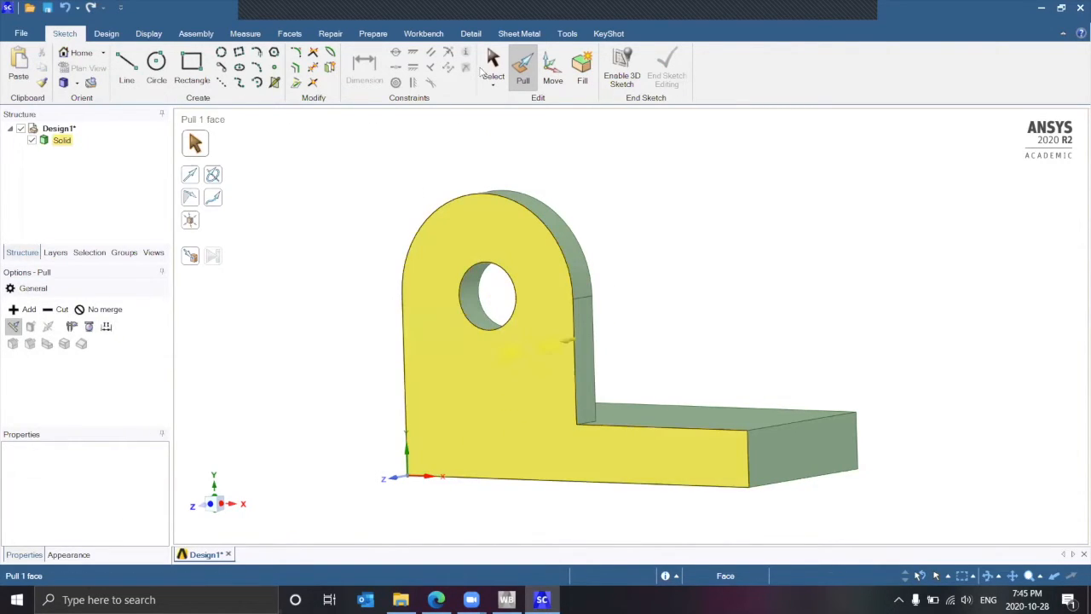
- Create a reference plane on the bracket's large front face
{"action": "left_click", "coordinate": [598, 455]}
{"action": "left_click", "coordinate": [626, 79]}
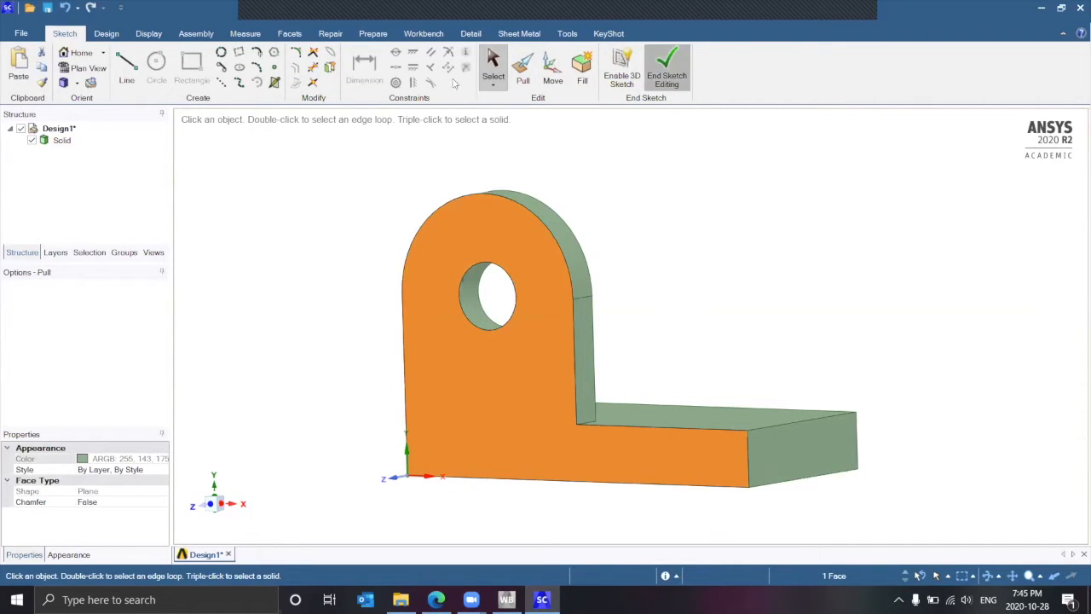
{"action": "left_click", "coordinate": [465, 58]}
{"action": "scroll", "coordinate": [662, 371], "scroll_direction": "down", "scroll_amount": 5}
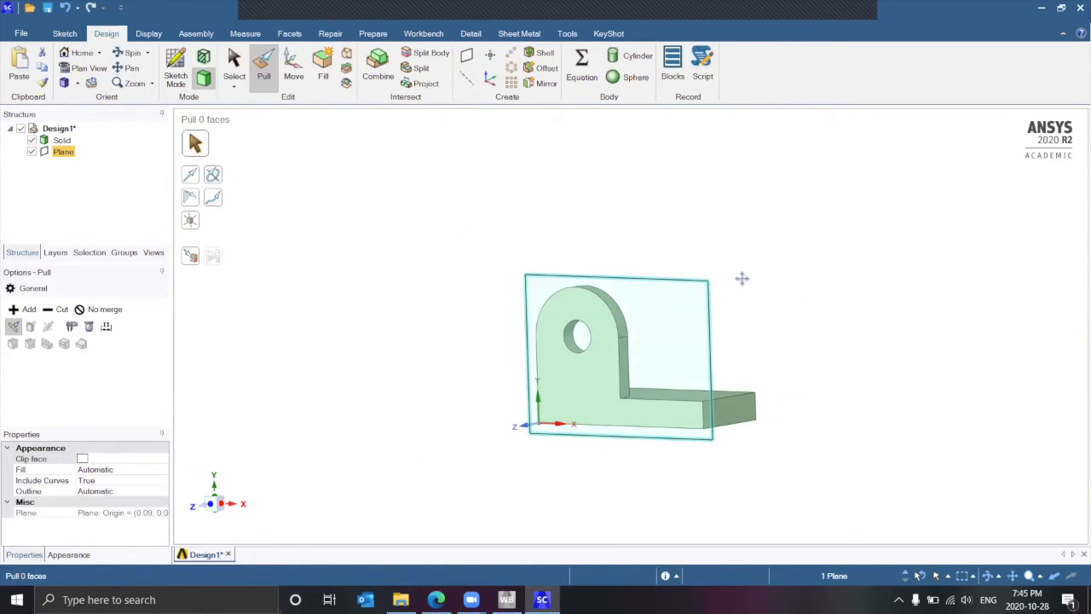
{"action": "scroll", "coordinate": [747, 281], "scroll_direction": "up", "scroll_amount": 2}
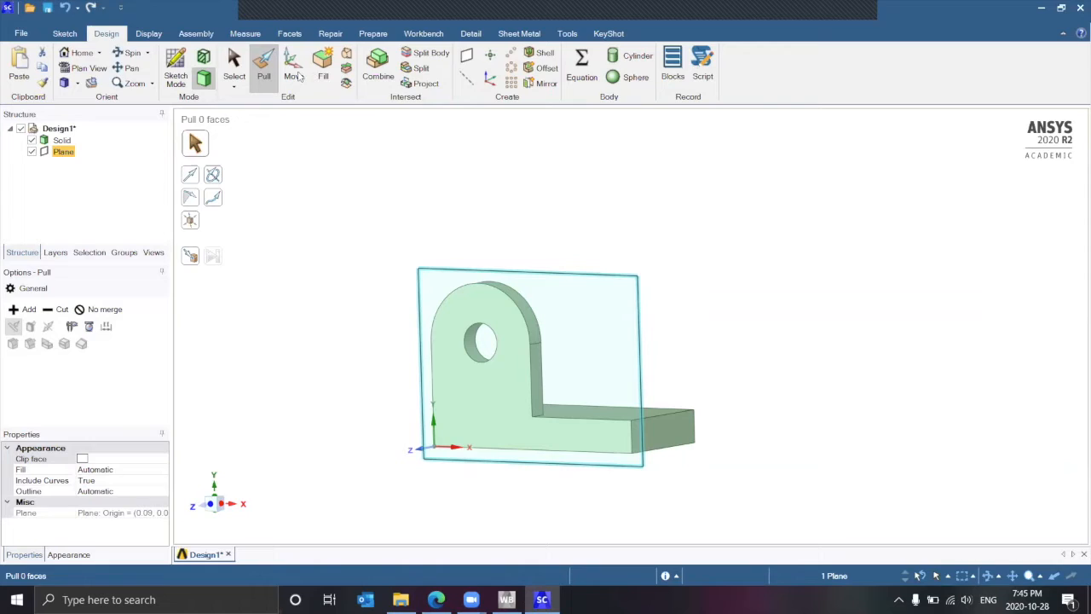
- Move the reference plane 42.5 mm inward from the bracket's front face to the middle of its width
{"action": "key", "text": "m"}
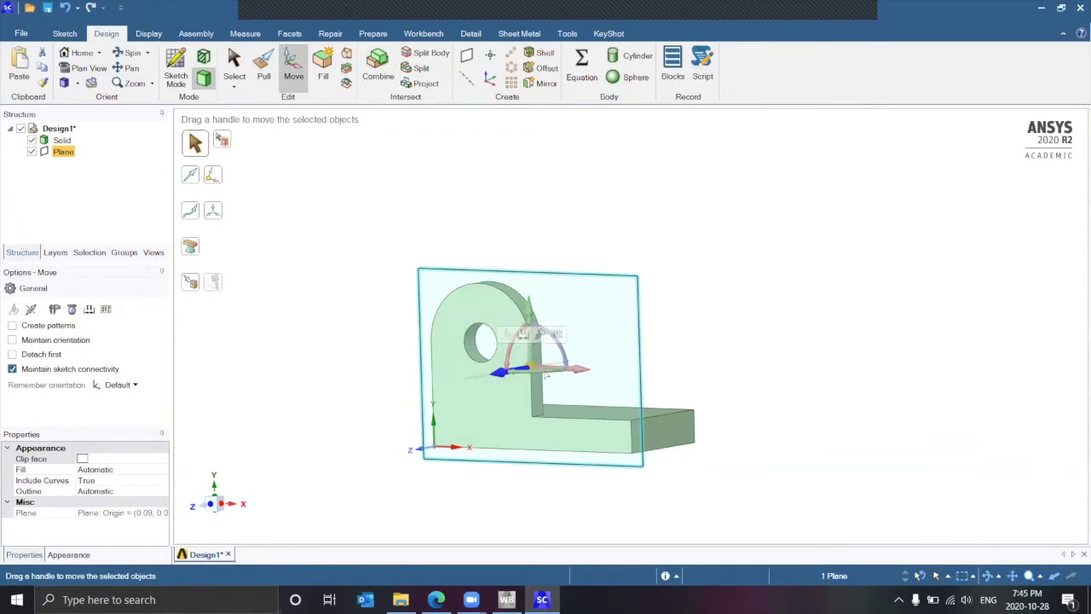
{"action": "left_click_drag", "start_coordinate": [500, 372], "coordinate": [542, 369]}
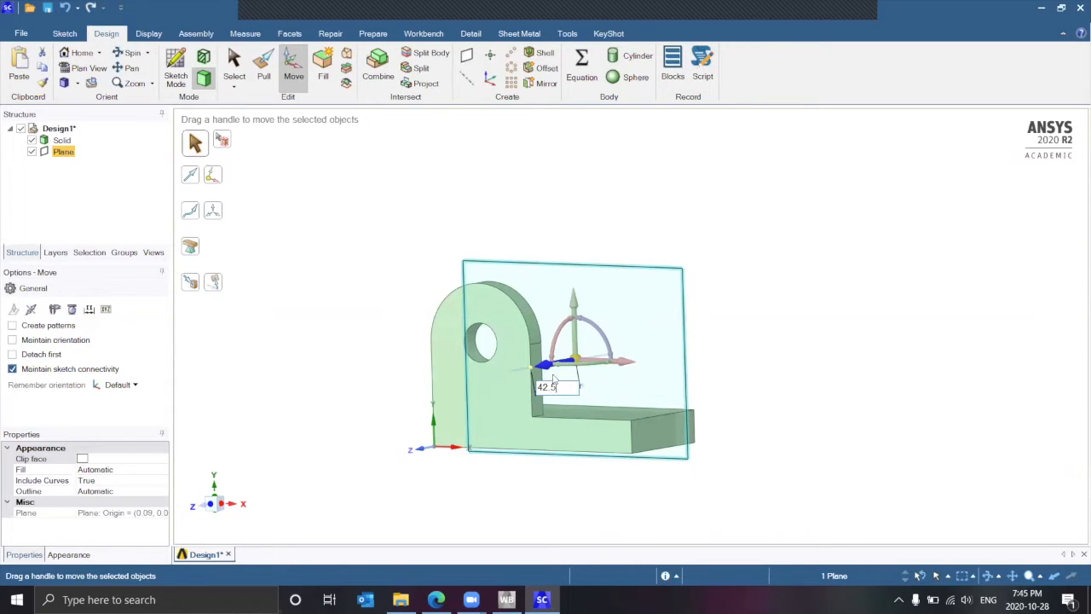
{"action": "middle_click_drag", "start_coordinate": [733, 444], "coordinate": [625, 193]}
{"action": "left_click", "coordinate": [506, 126]}
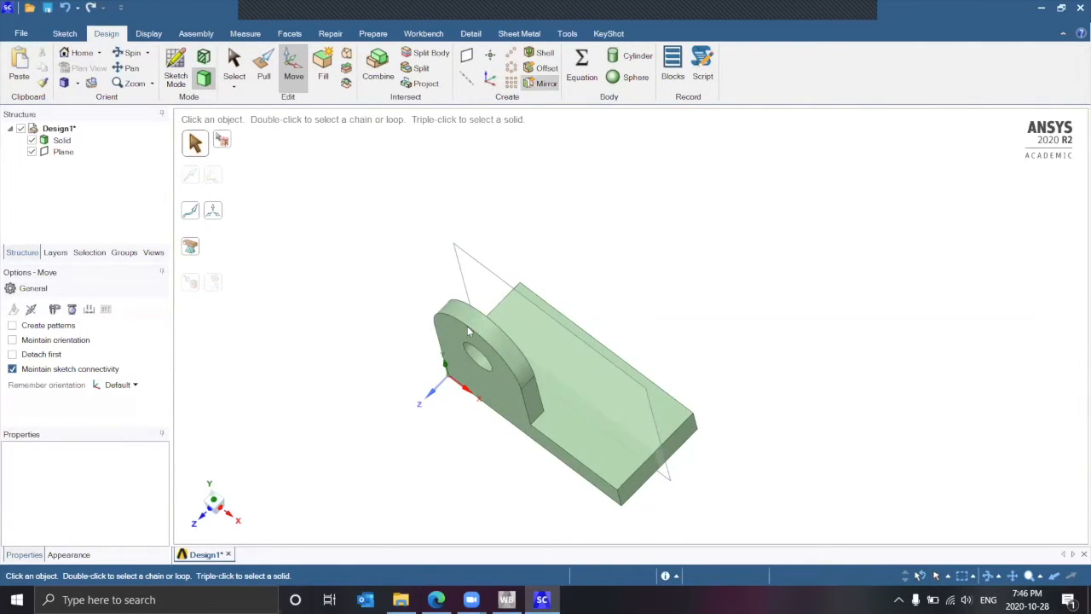
- Mirror the bracket body about the reference plane to add a second upright plate on the opposite side of the base
{"action": "left_click", "coordinate": [542, 84]}
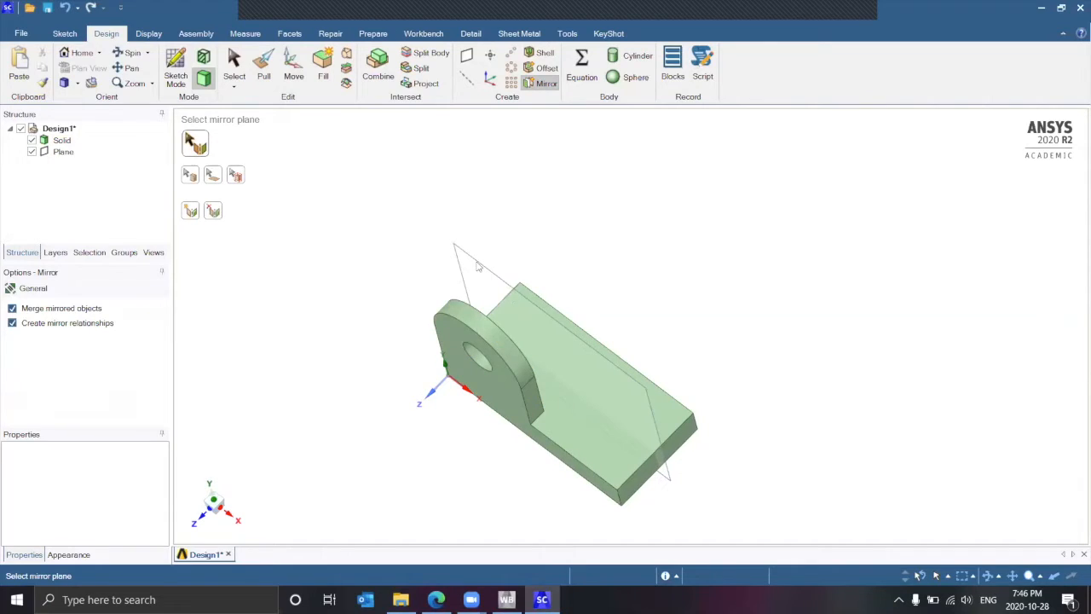
{"action": "left_click", "coordinate": [563, 390]}
{"action": "left_click", "coordinate": [546, 431]}
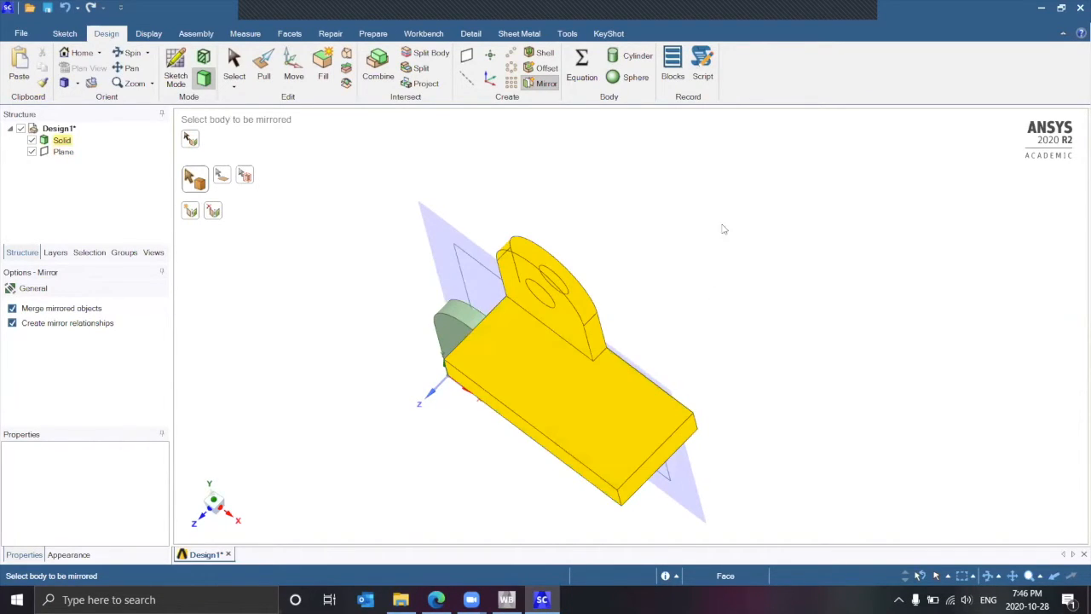
{"action": "left_click", "coordinate": [65, 164]}
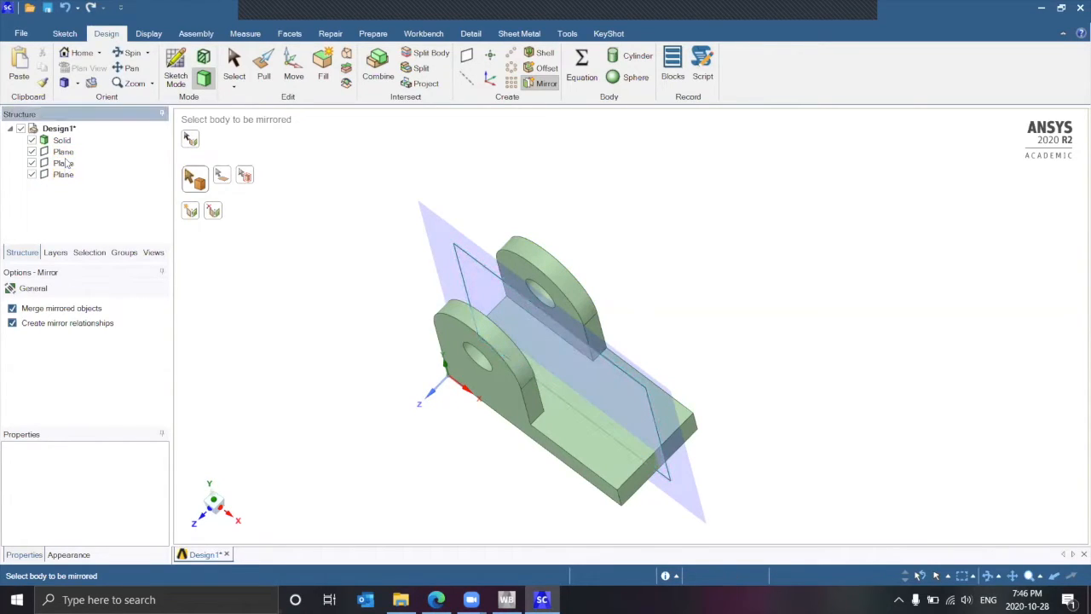
{"action": "left_click", "coordinate": [228, 67]}
{"action": "key", "text": "Escape"}
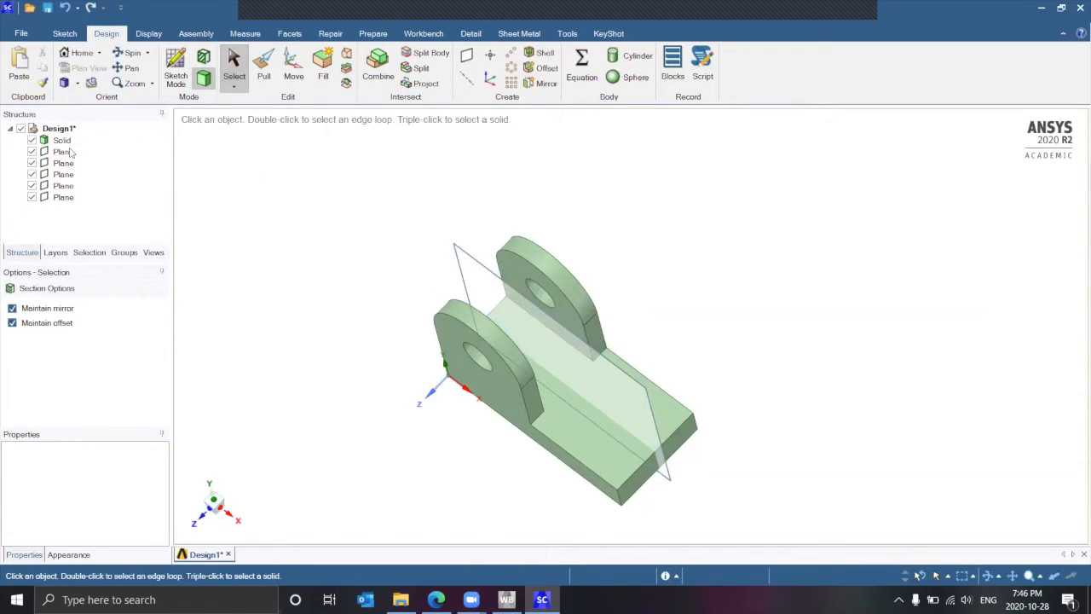
- Delete all the reference planes from the design
{"action": "left_click", "coordinate": [65, 152]}
{"action": "key", "text": "Delete"}
{"action": "left_click", "coordinate": [69, 154]}
{"action": "key", "text": "Delete"}
{"action": "left_click", "coordinate": [69, 154]}
{"action": "key", "text": "Delete"}
{"action": "left_click", "coordinate": [68, 152]}
{"action": "key", "text": "Delete"}
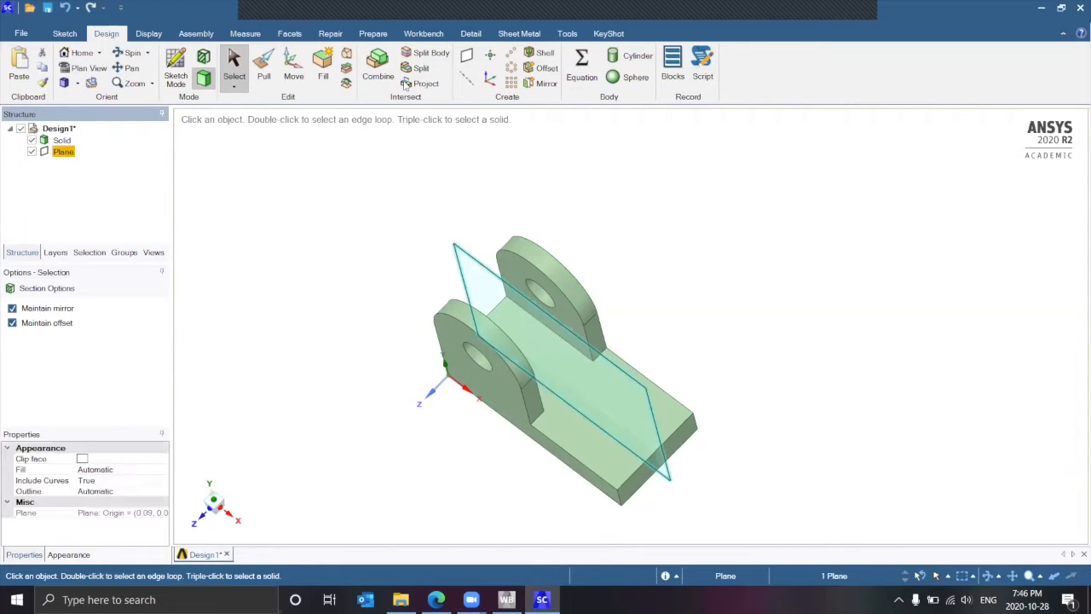
{"action": "key", "text": "Delete"}
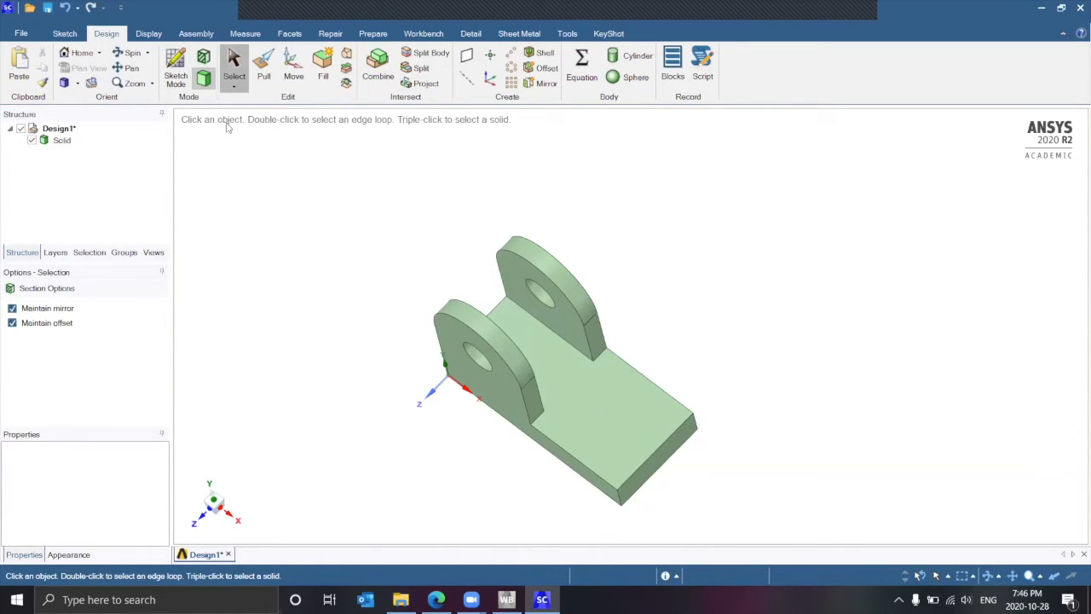
- Sketch a 50 mm diameter circle on the base's top face, centred on its long centreline about 42 mm from the free end edge
{"action": "left_click", "coordinate": [588, 401]}
{"action": "key", "text": "k"}
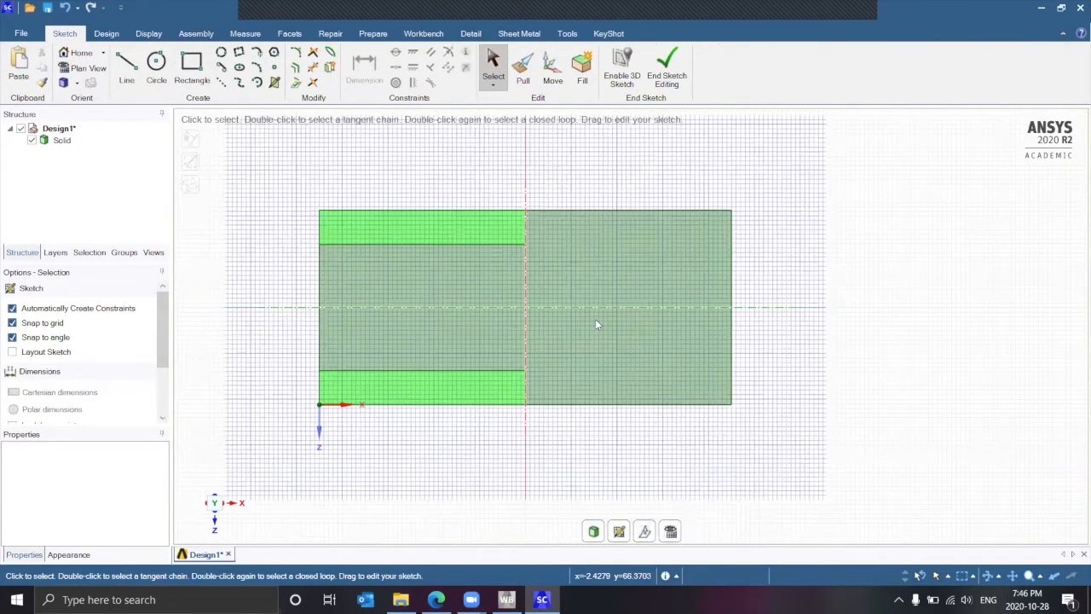
{"action": "middle_click_drag", "start_coordinate": [684, 311], "coordinate": [595, 320], "text": "shift"}
{"action": "scroll", "coordinate": [595, 320], "scroll_direction": "up", "scroll_amount": 1}
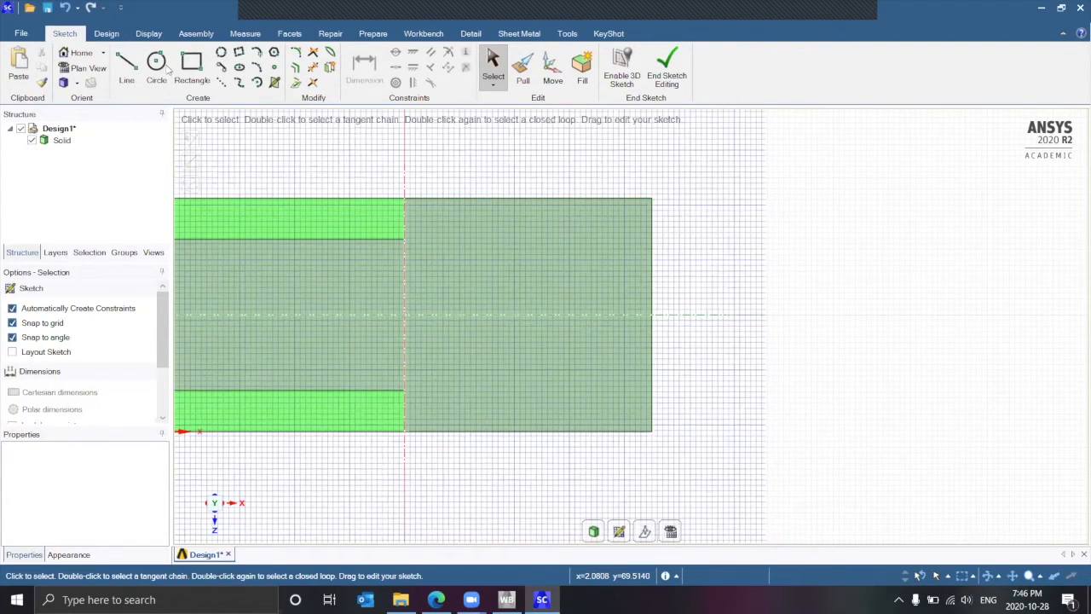
{"action": "key", "text": "l"}
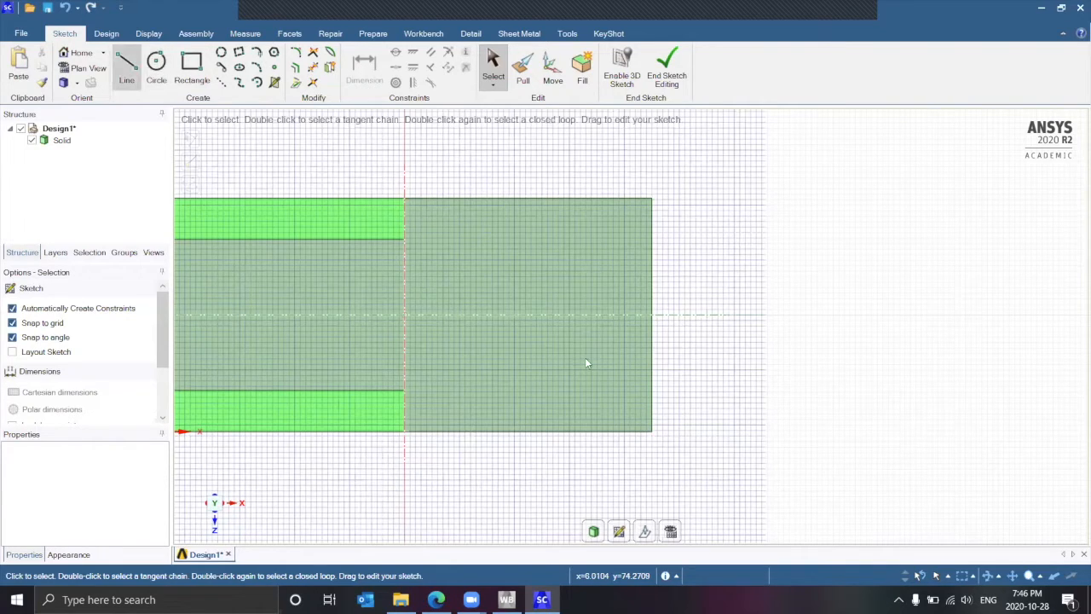
{"action": "key", "text": "c"}
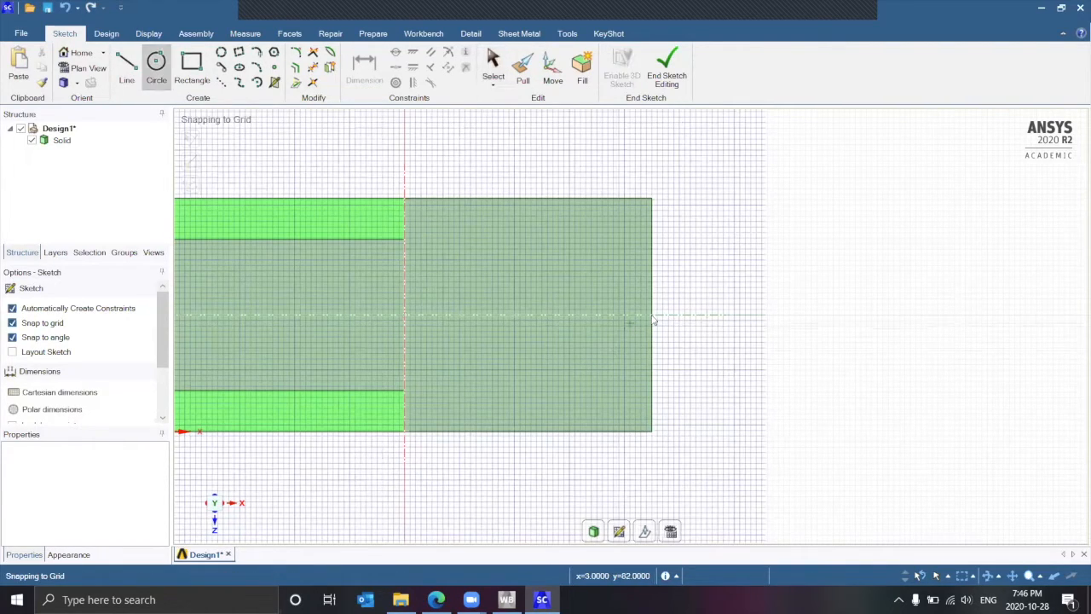
{"action": "key", "text": "shift"}
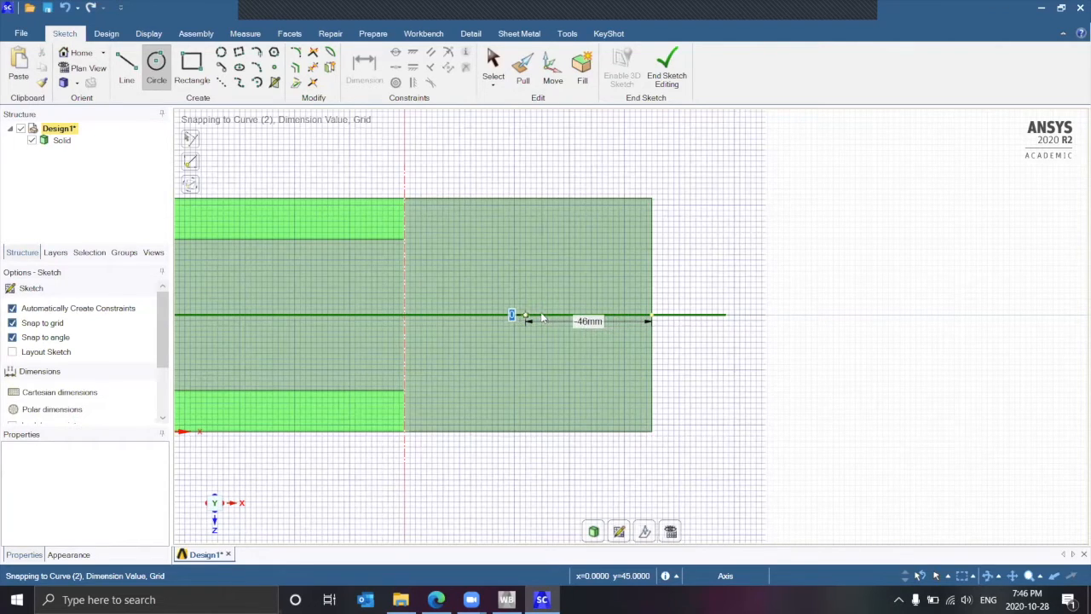
{"action": "scroll", "coordinate": [546, 318], "scroll_direction": "up", "scroll_amount": 1}
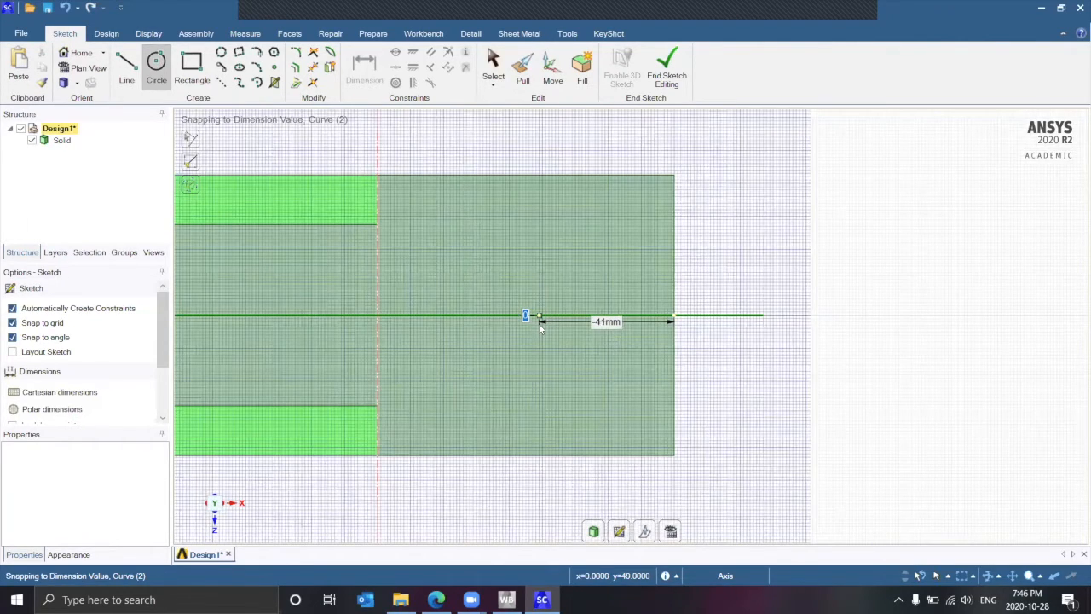
{"action": "scroll", "coordinate": [516, 322], "scroll_direction": "up", "scroll_amount": 2}
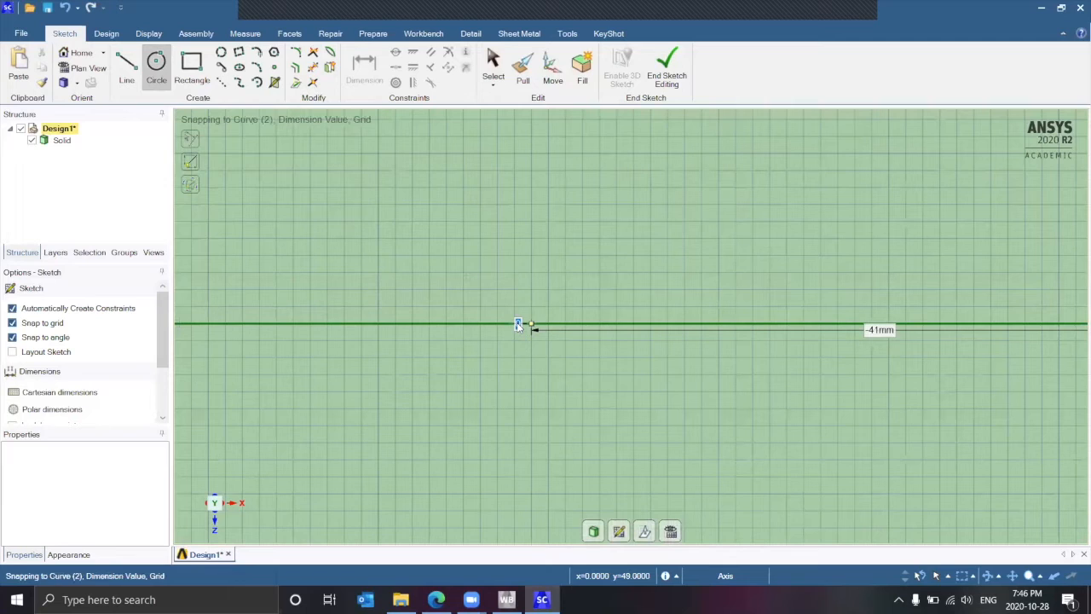
{"action": "left_click", "coordinate": [514, 323]}
{"action": "scroll", "coordinate": [572, 425], "scroll_direction": "down", "scroll_amount": 1}
{"action": "scroll", "coordinate": [571, 428], "scroll_direction": "down", "scroll_amount": 1}
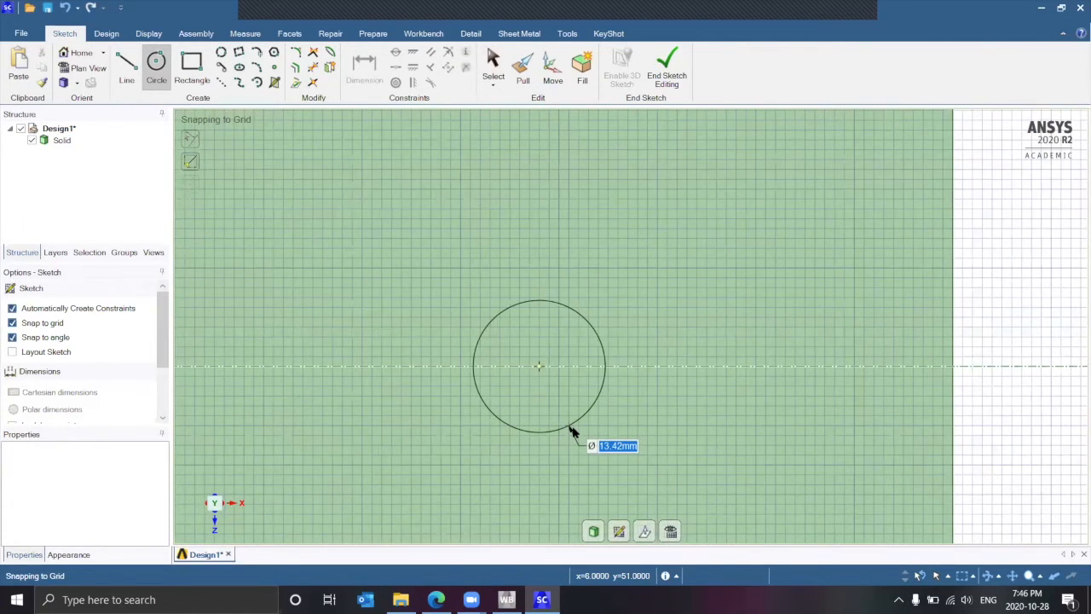
{"action": "scroll", "coordinate": [570, 428], "scroll_direction": "down", "scroll_amount": 2}
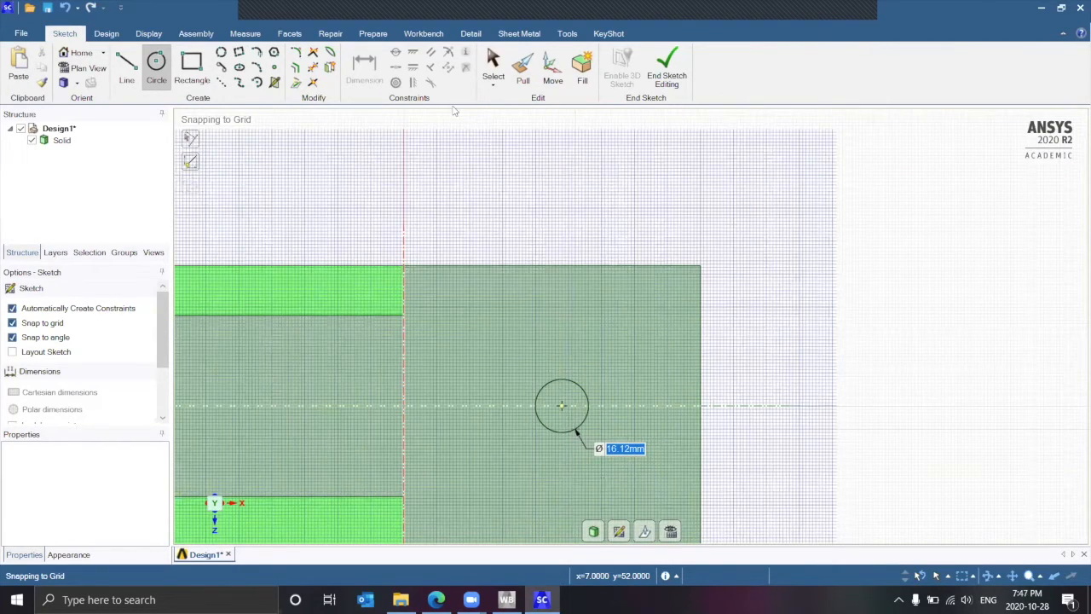
{"action": "type", "text": "50"}
{"action": "key", "text": "Return"}
- Pull the 50 mm circular face down into the base to cut a recess 10 mm deep
{"action": "key", "text": "p"}
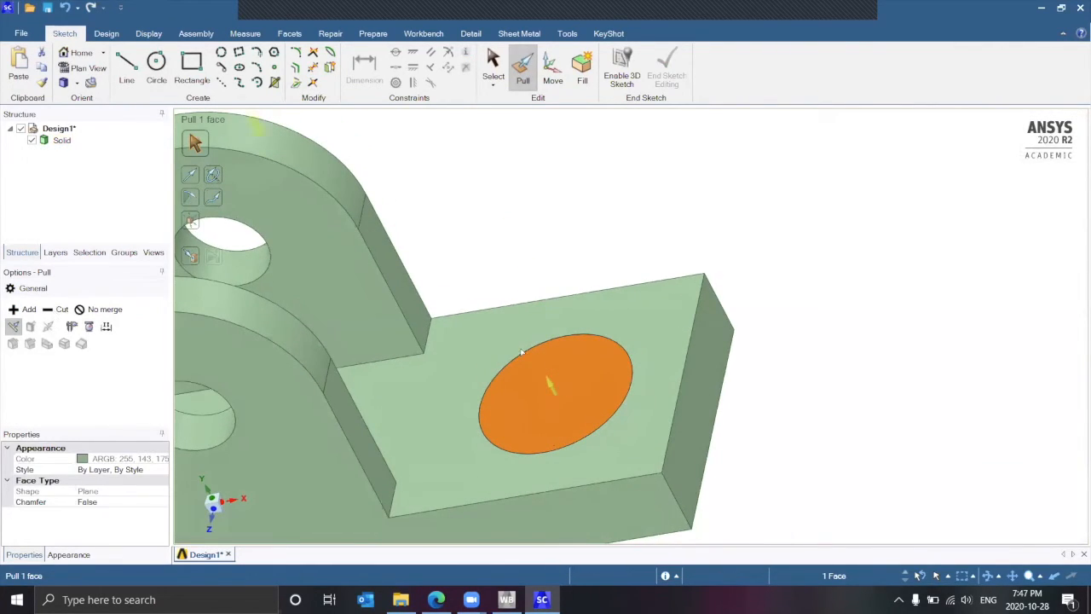
{"action": "left_click", "coordinate": [557, 398]}
{"action": "left_click_drag", "start_coordinate": [557, 399], "coordinate": [561, 403]}
{"action": "type", "text": "10"}
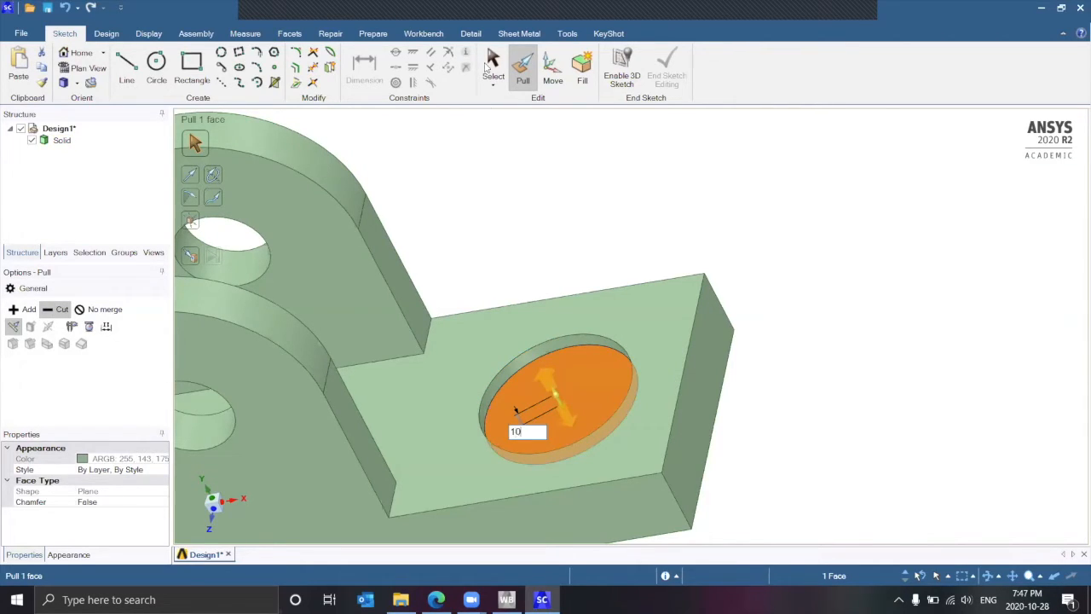
{"action": "key", "text": "Return"}
{"action": "key", "text": "s"}
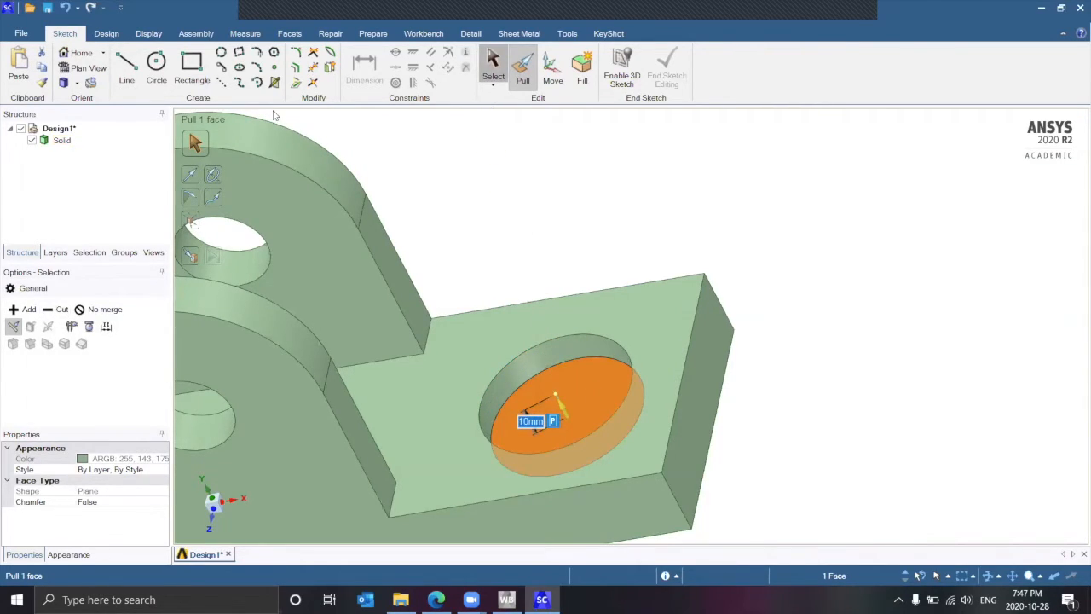
- Sketch a 20 mm diameter circle on the floor of the circular recess, concentric with it, and end the sketch
{"action": "key", "text": "c"}
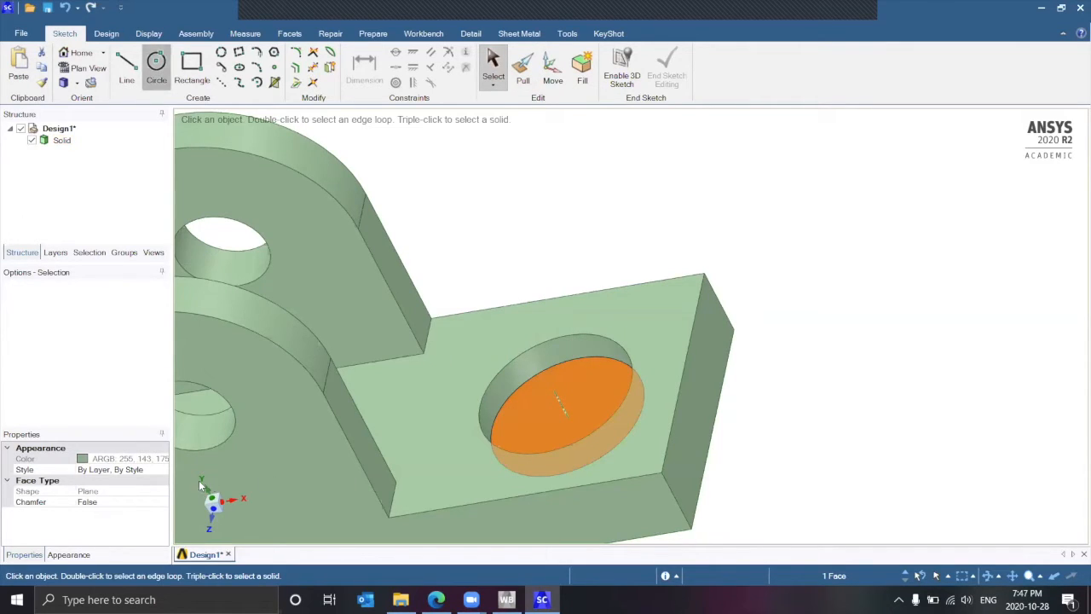
{"action": "left_click", "coordinate": [410, 454]}
{"action": "key", "text": "Escape"}
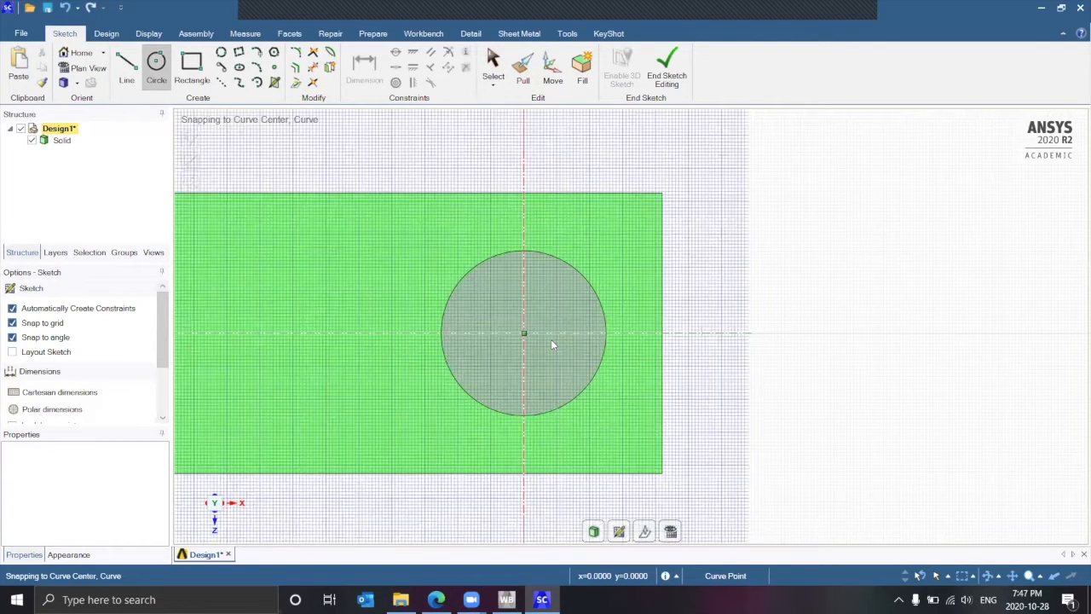
{"action": "left_click", "coordinate": [523, 333]}
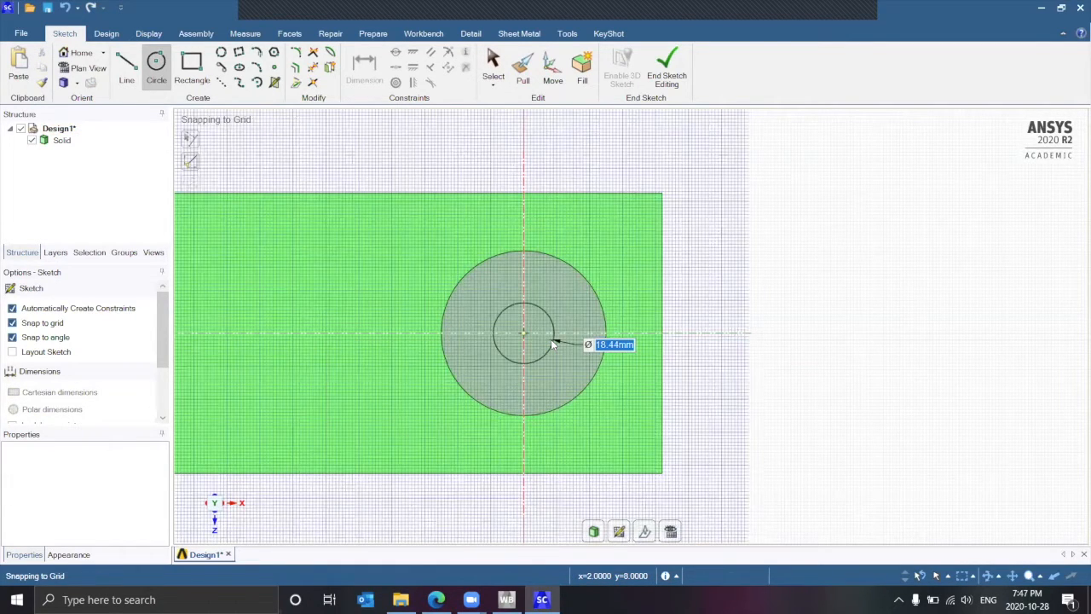
{"action": "type", "text": "20"}
{"action": "key", "text": "Return"}
{"action": "left_click", "coordinate": [667, 68]}
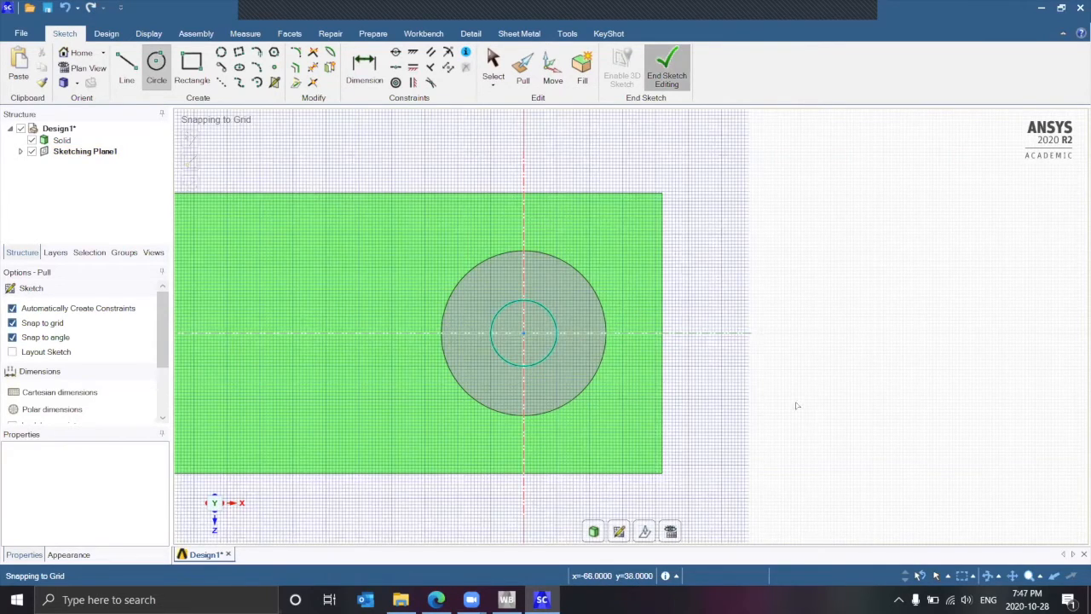
{"action": "left_click_drag", "start_coordinate": [581, 317], "coordinate": [548, 302]}
- Start a new sketch on the underside face of the base, viewed square on
{"action": "middle_click_drag", "start_coordinate": [548, 302], "coordinate": [230, 66]}
{"action": "left_click", "coordinate": [230, 66]}
{"action": "left_click", "coordinate": [359, 286]}
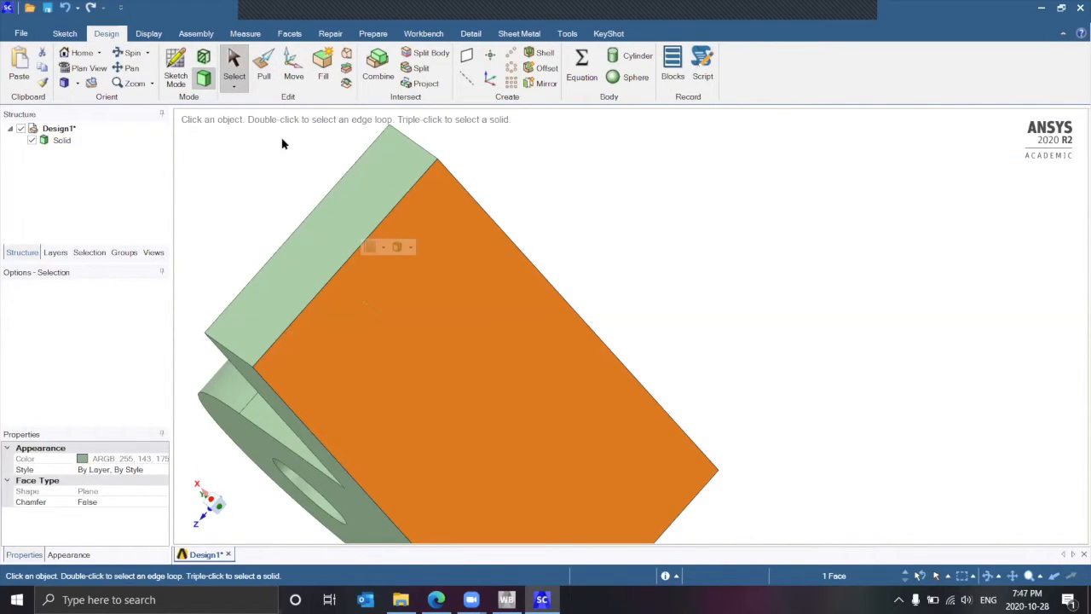
{"action": "middle_click_drag", "start_coordinate": [244, 175], "coordinate": [328, 351]}
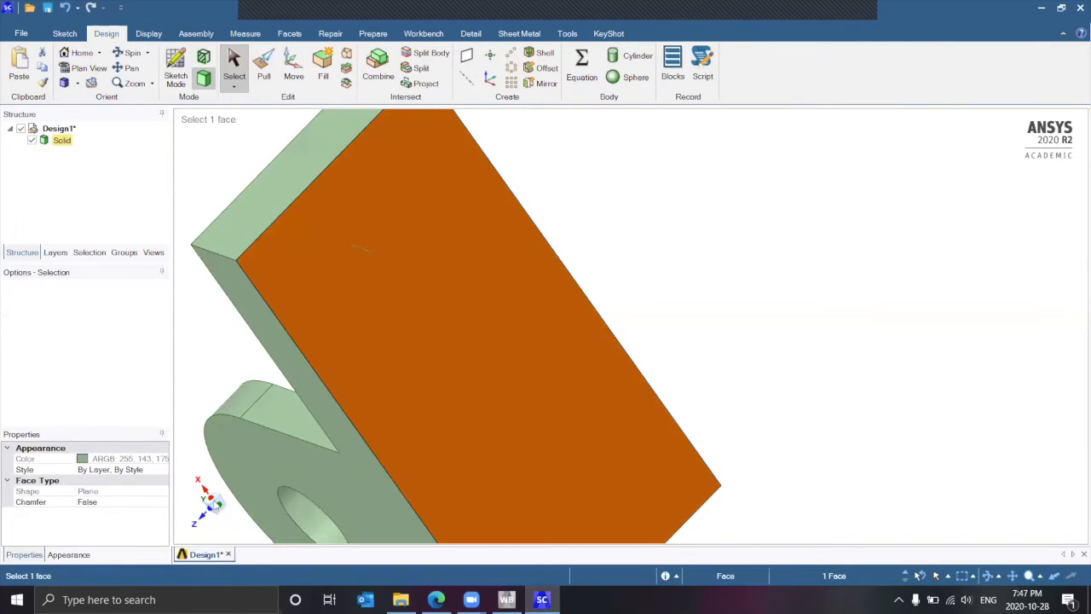
{"action": "left_click", "coordinate": [219, 504]}
{"action": "middle_click_drag", "start_coordinate": [510, 269], "coordinate": [500, 446], "text": "ctrl"}
{"action": "scroll", "coordinate": [450, 325], "scroll_direction": "up", "scroll_amount": 2}
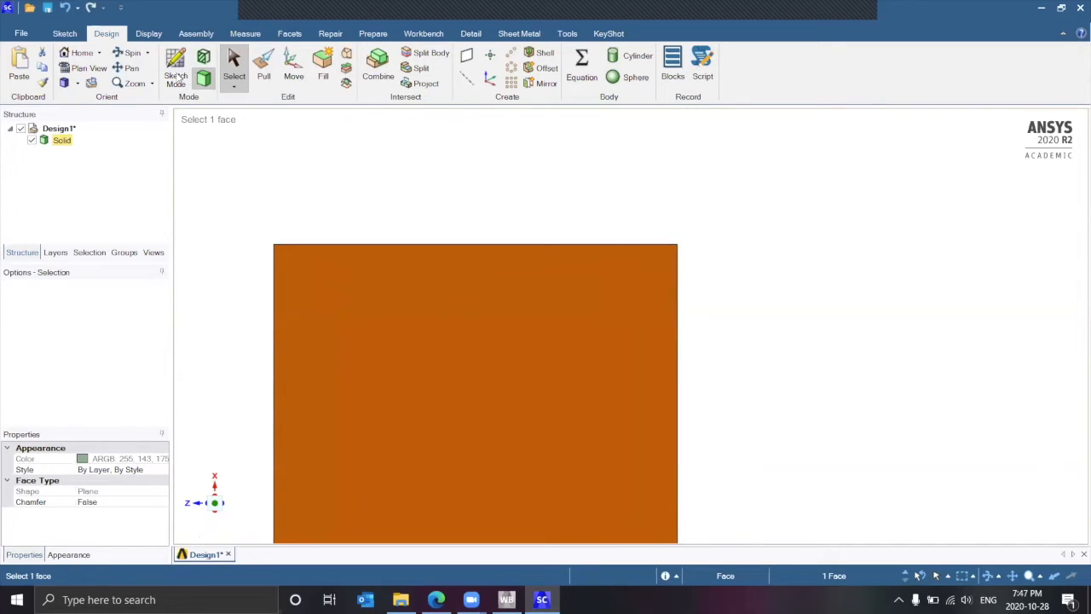
{"action": "key", "text": "k"}
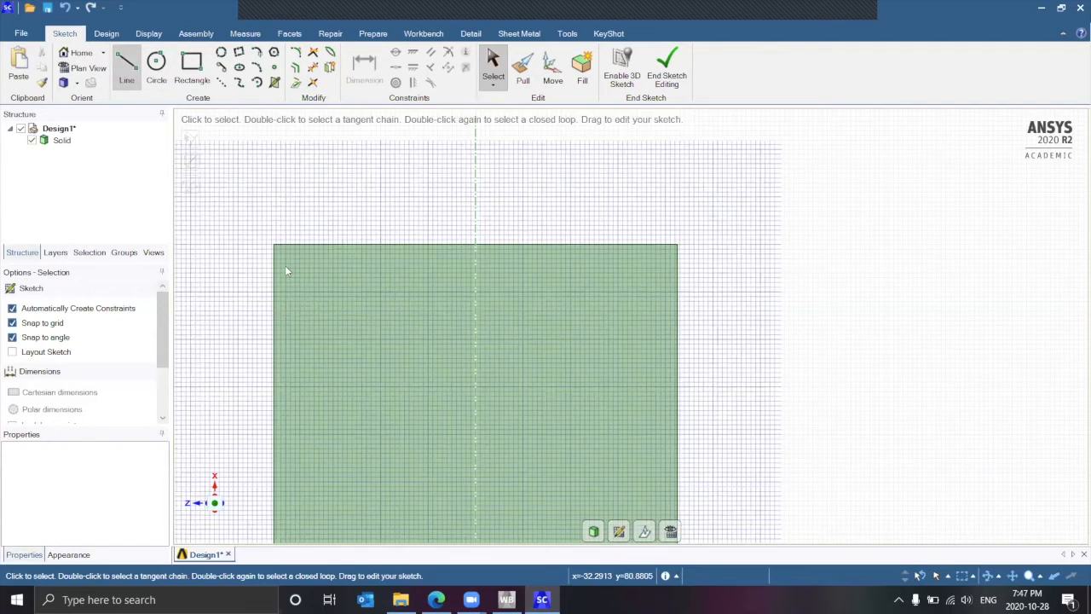
- Sketch a 45 by 180 mm rectangle on the underside, starting 22.5 mm off the centreline on the end edge and running lengthwise
{"action": "left_click", "coordinate": [126, 67]}
{"action": "left_click", "coordinate": [184, 71]}
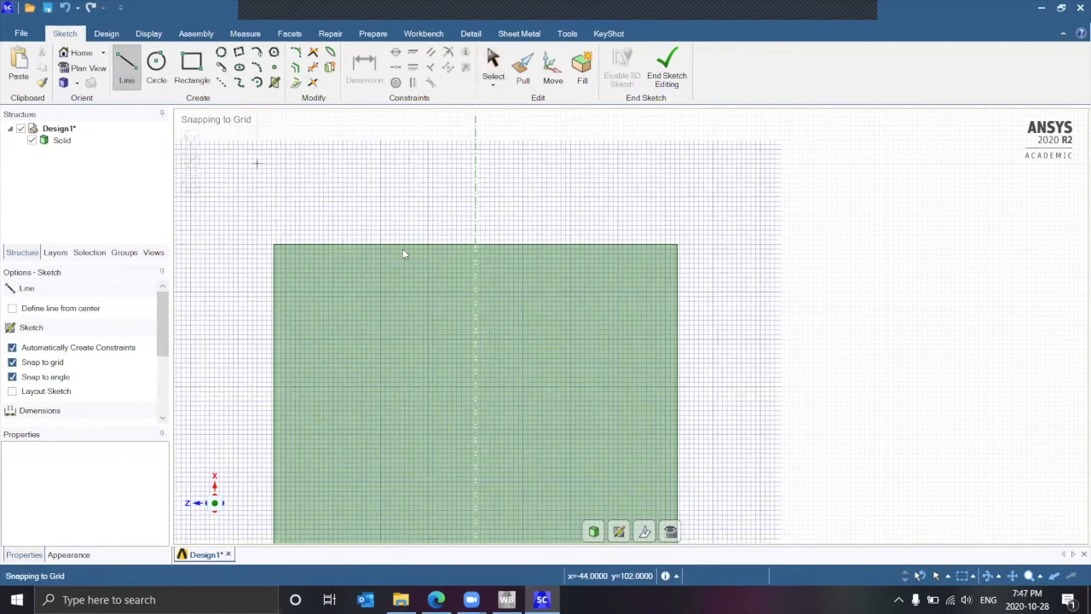
{"action": "left_click", "coordinate": [475, 245]}
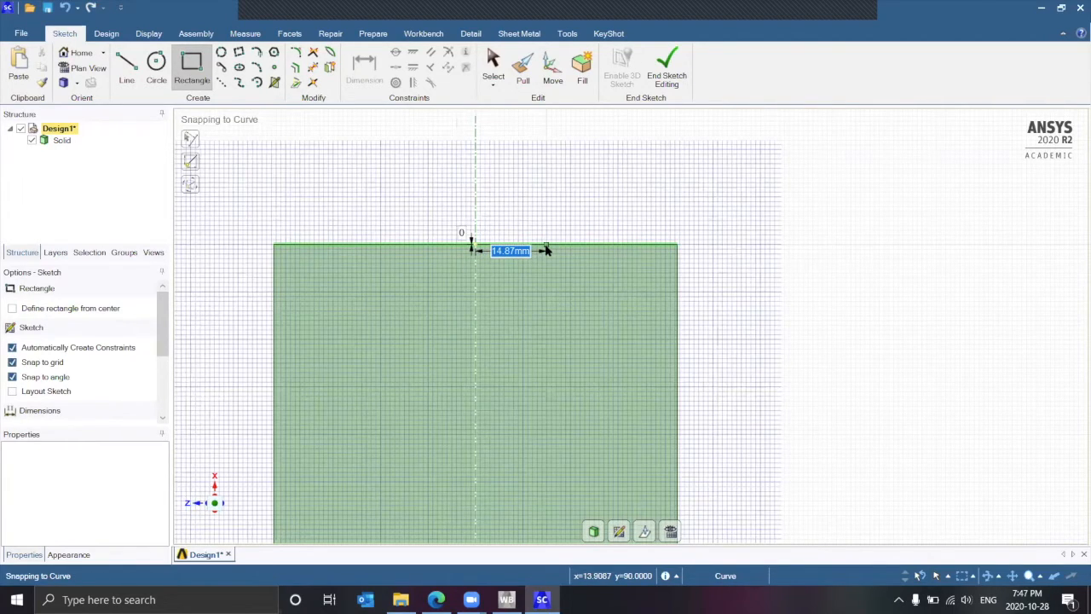
{"action": "type", "text": "22.5"}
{"action": "key", "text": "Return"}
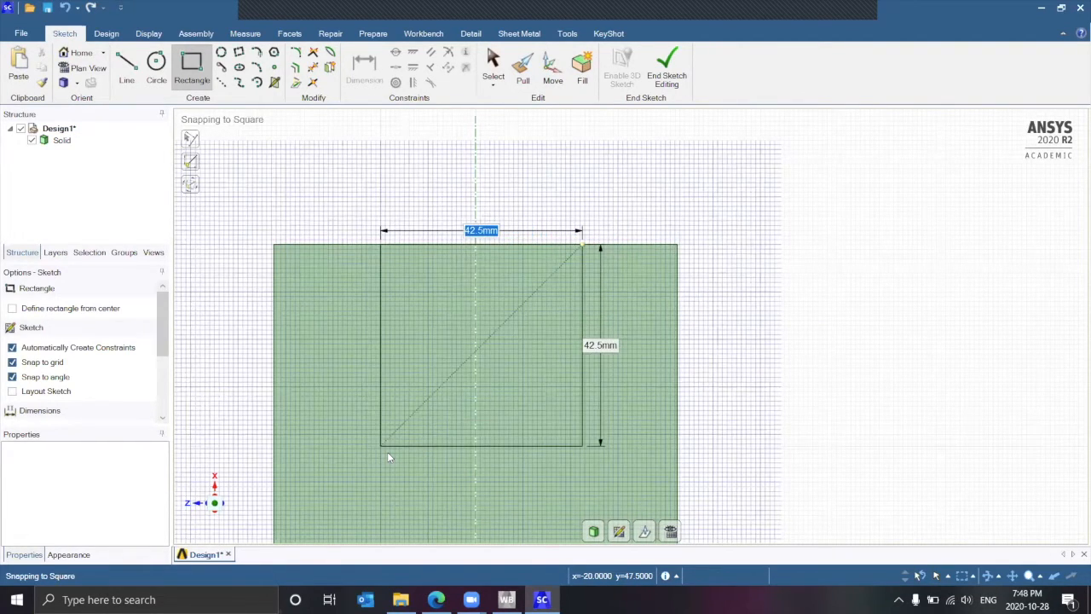
{"action": "type", "text": "45"}
{"action": "key", "text": "Tab"}
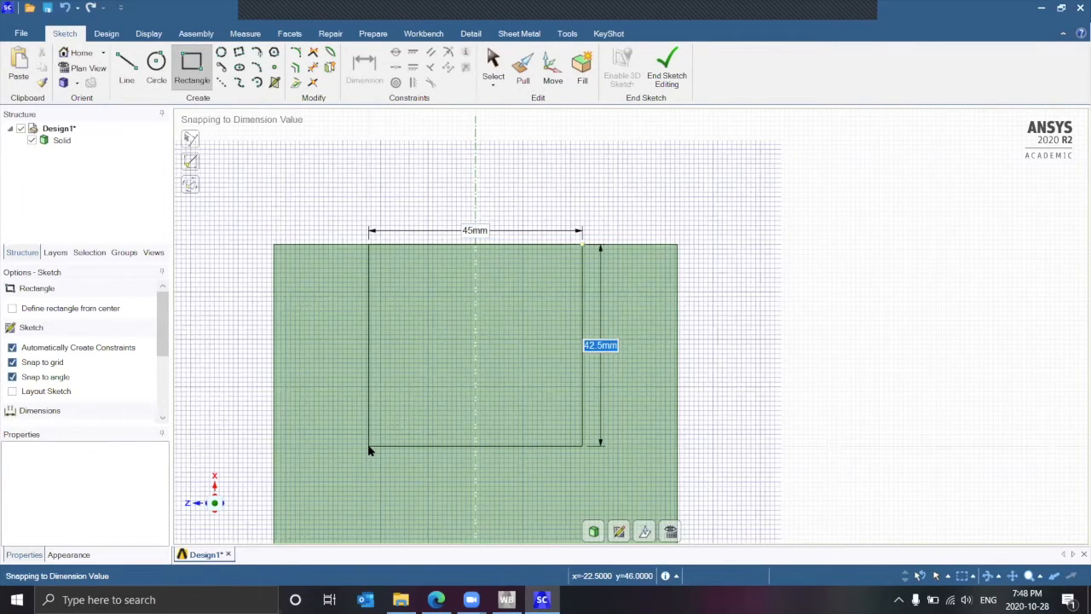
{"action": "type", "text": "180"}
{"action": "key", "text": "Return"}
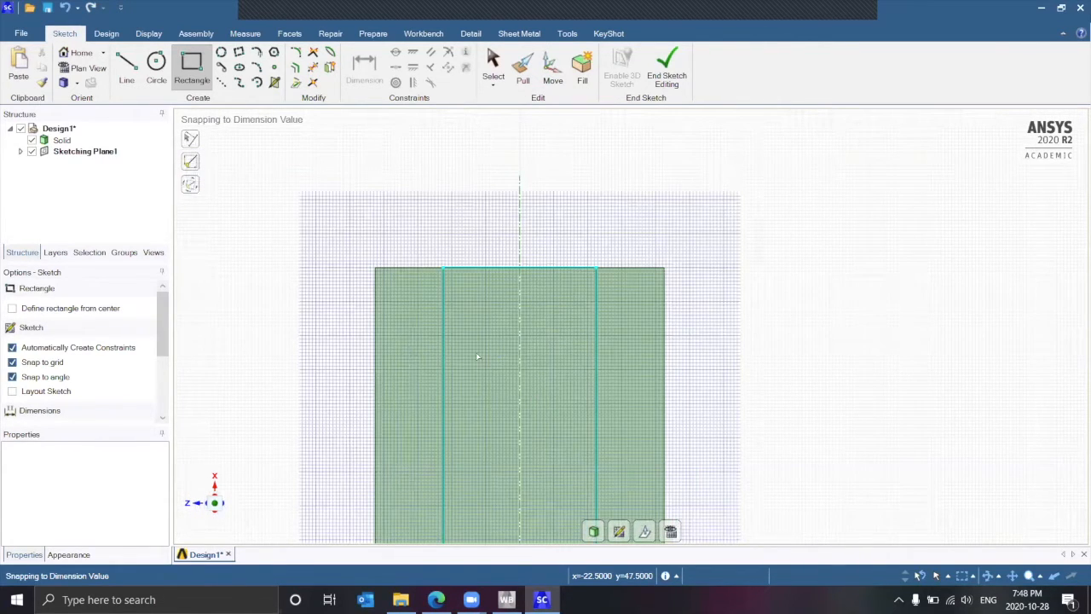
{"action": "key", "text": "p"}
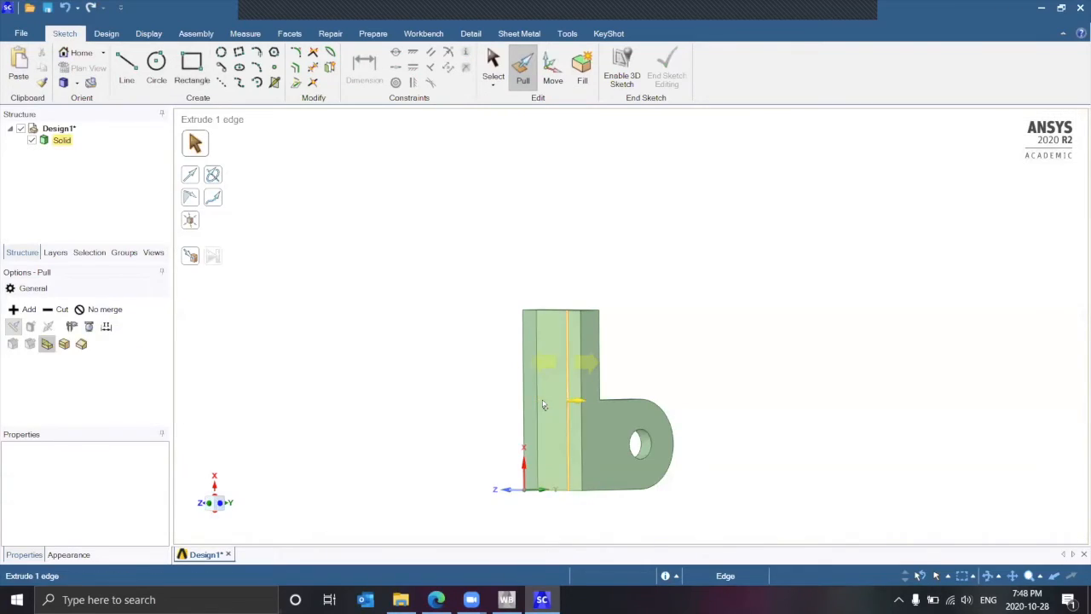
- Pull the rectangular face on the underside of the base outward by 10 mm
{"action": "left_click", "coordinate": [549, 403]}
{"action": "left_click_drag", "start_coordinate": [548, 404], "coordinate": [548, 404]}
{"action": "type", "text": "10"}
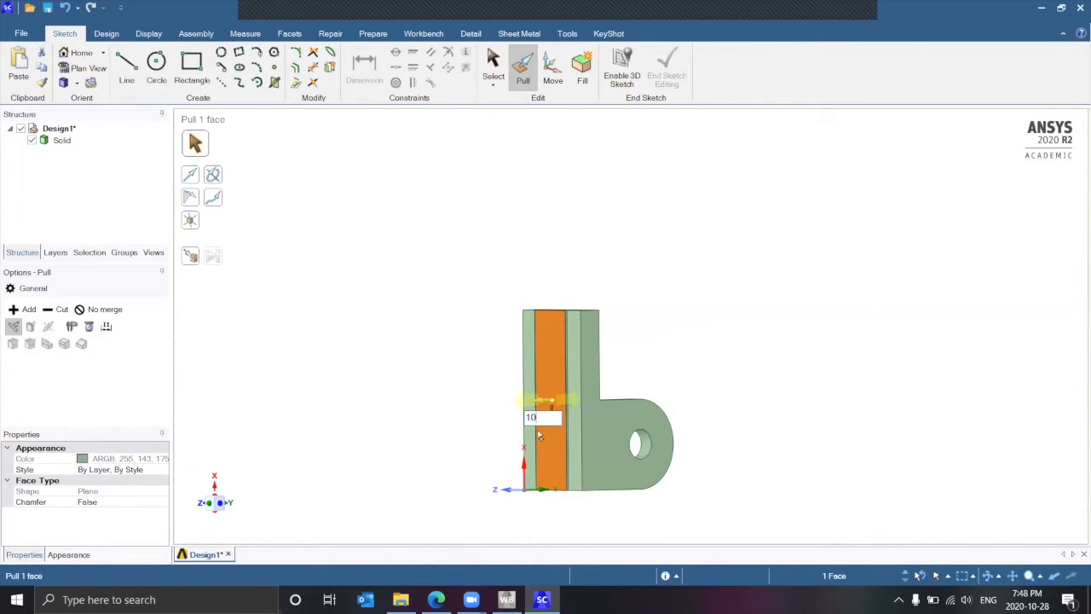
{"action": "key", "text": "Return"}
{"action": "type", "text": "10"}
{"action": "key", "text": "Return"}
{"action": "key", "text": "ctrl"}
{"action": "left_click_drag", "start_coordinate": [542, 407], "coordinate": [516, 406]}
{"action": "type", "text": "10"}
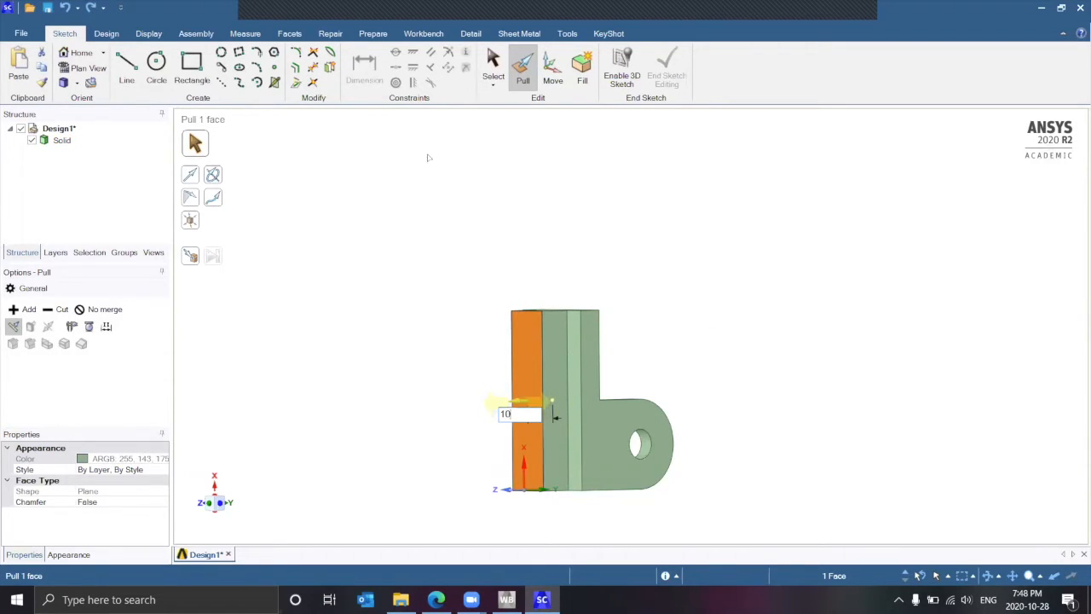
{"action": "key", "text": "Return"}
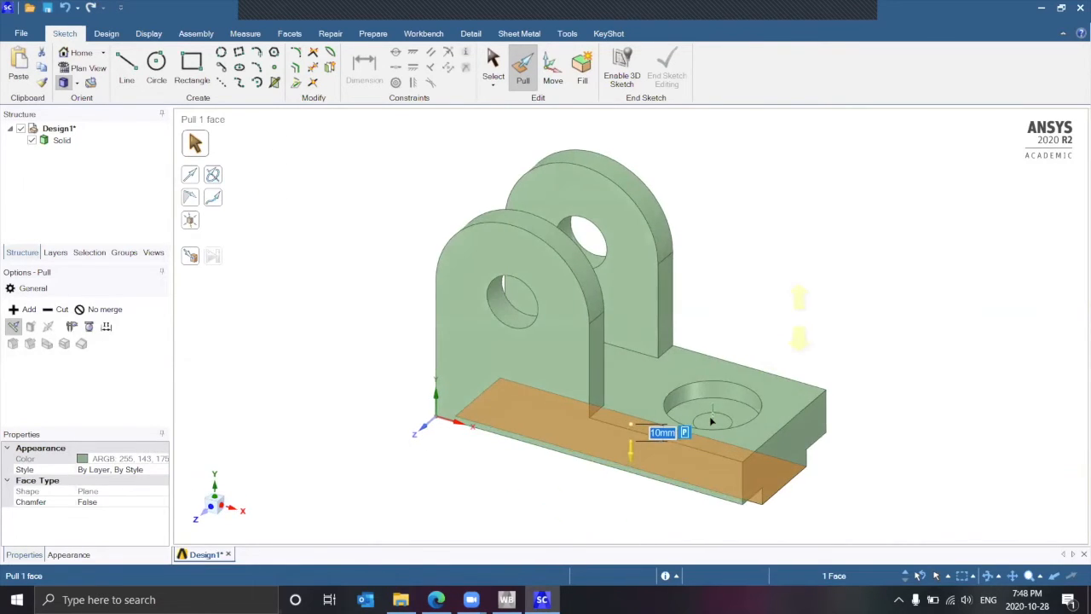
- Cut the 20 mm circle on the recess floor down into the base to form the hole
{"action": "left_click", "coordinate": [58, 309]}
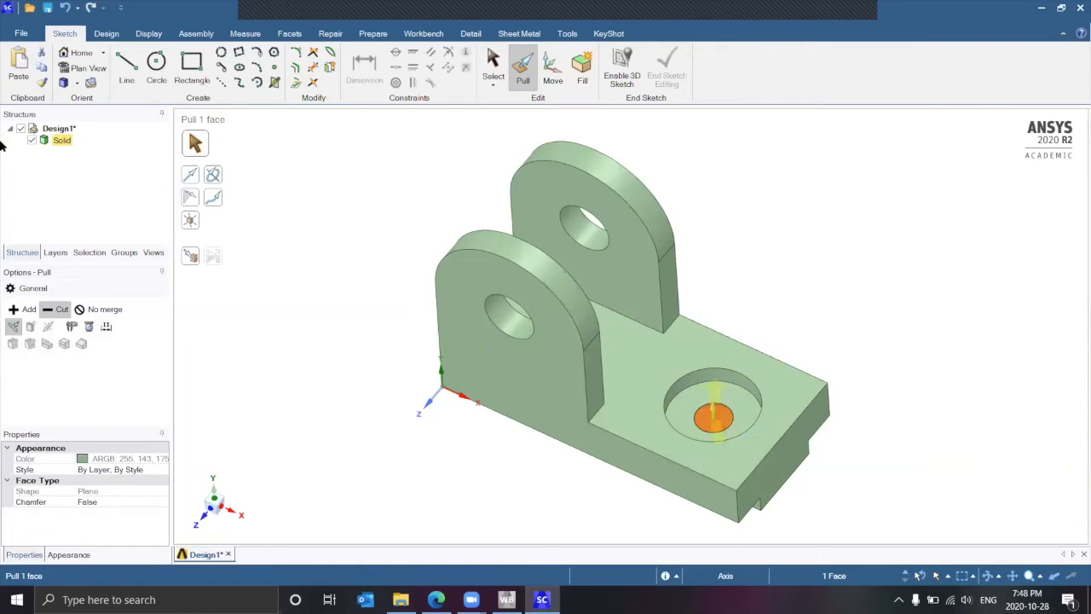
{"action": "left_click", "coordinate": [726, 502]}
{"action": "key", "text": "Escape"}
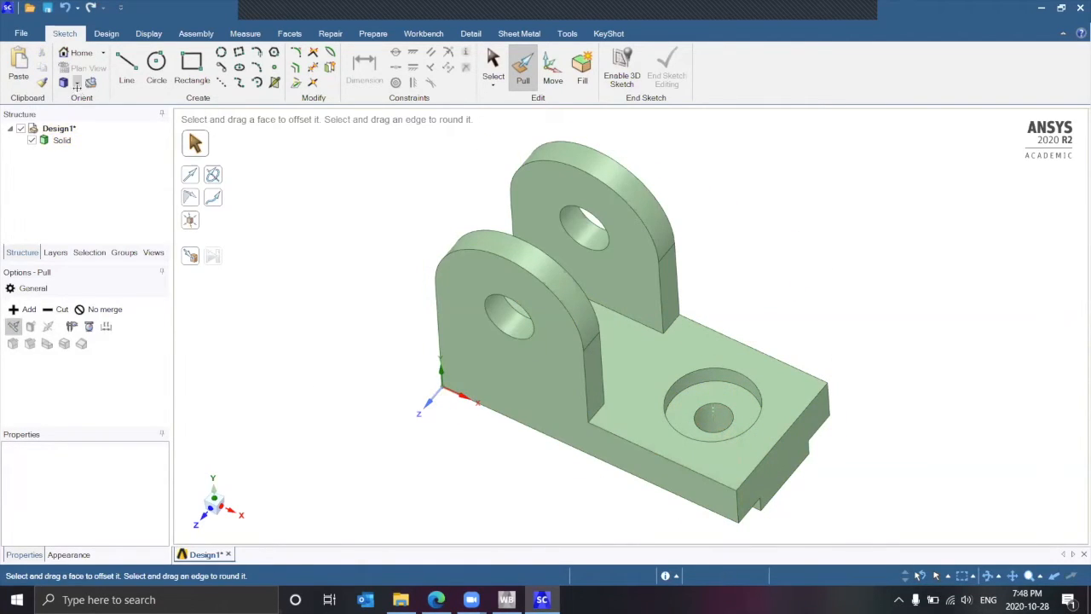
{"action": "left_click", "coordinate": [63, 82]}
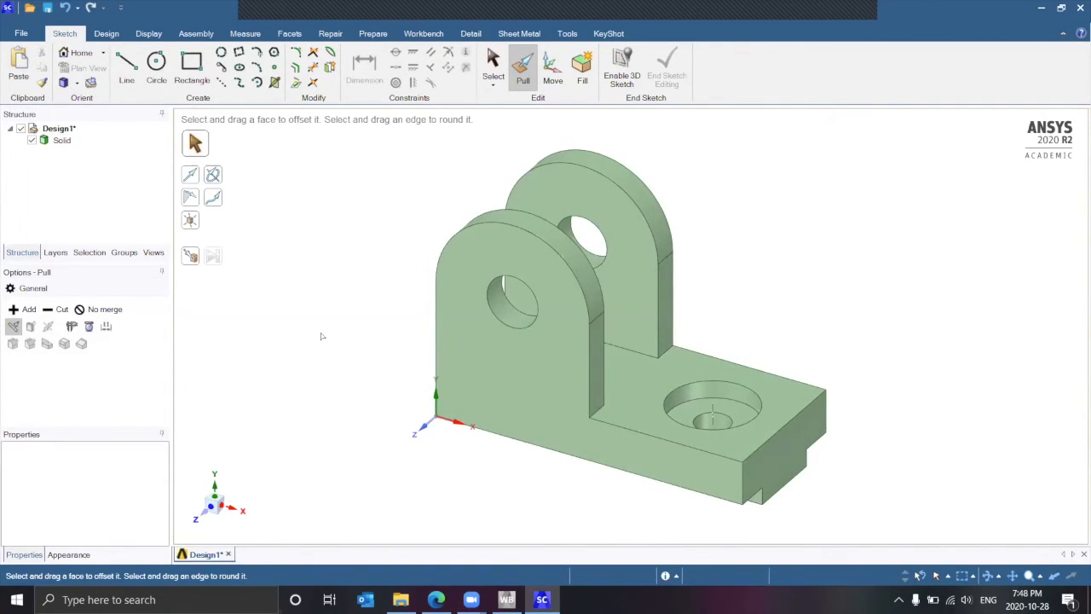
{"action": "middle_click_drag", "start_coordinate": [324, 164], "coordinate": [312, 383]}
{"action": "middle_click_drag", "start_coordinate": [285, 485], "coordinate": [343, 270]}
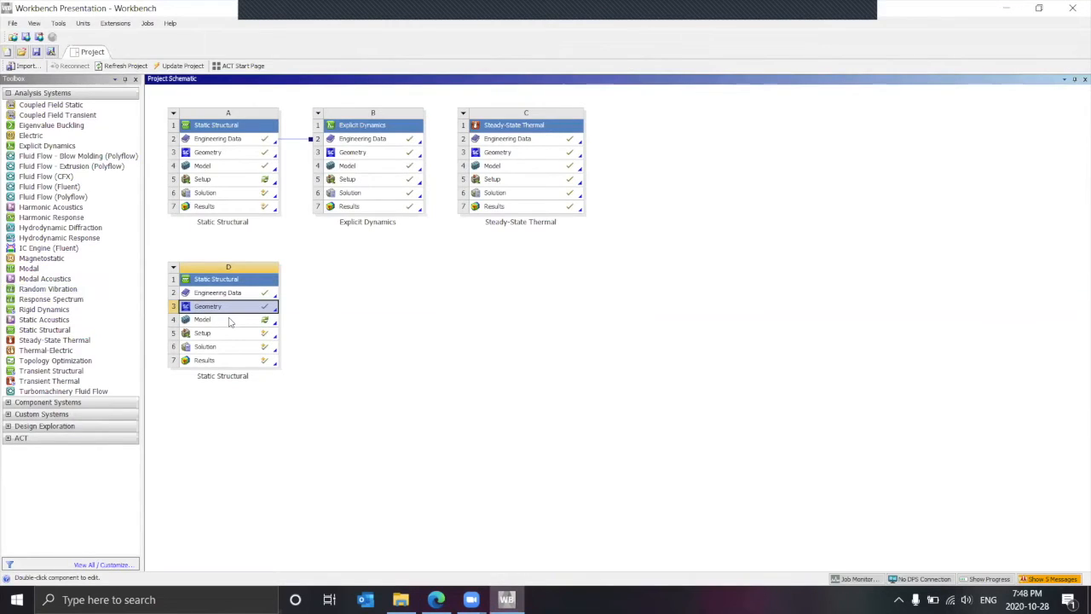
- Switch to Workbench and open the Model of Static Structural system D in Mechanical
{"action": "double_click", "coordinate": [230, 322]}
{"action": "left_click", "coordinate": [586, 331]}
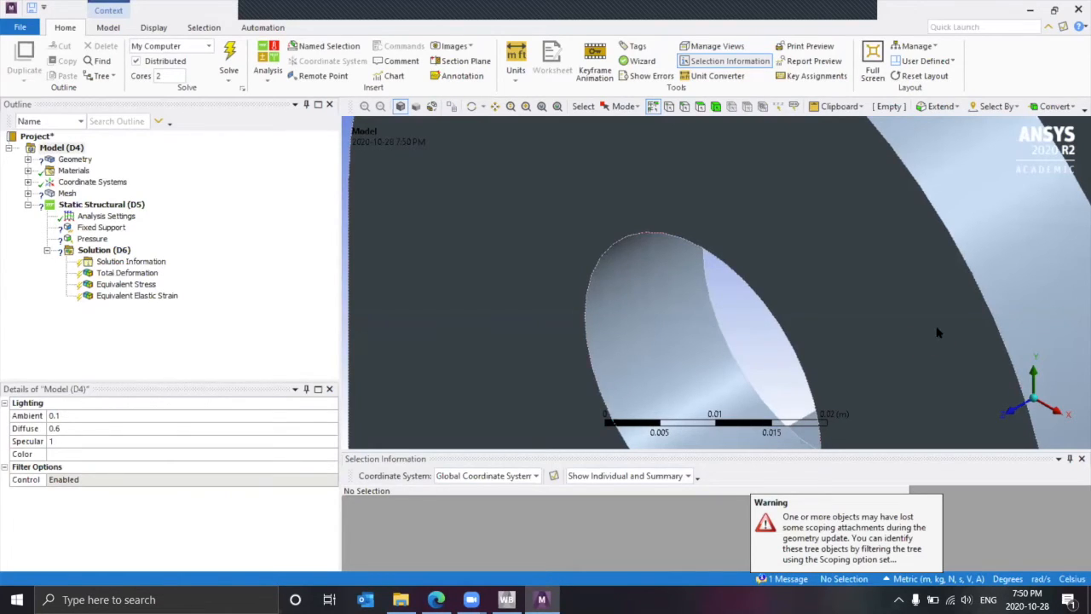
{"action": "scroll", "coordinate": [914, 337], "scroll_direction": "down", "scroll_amount": 5}
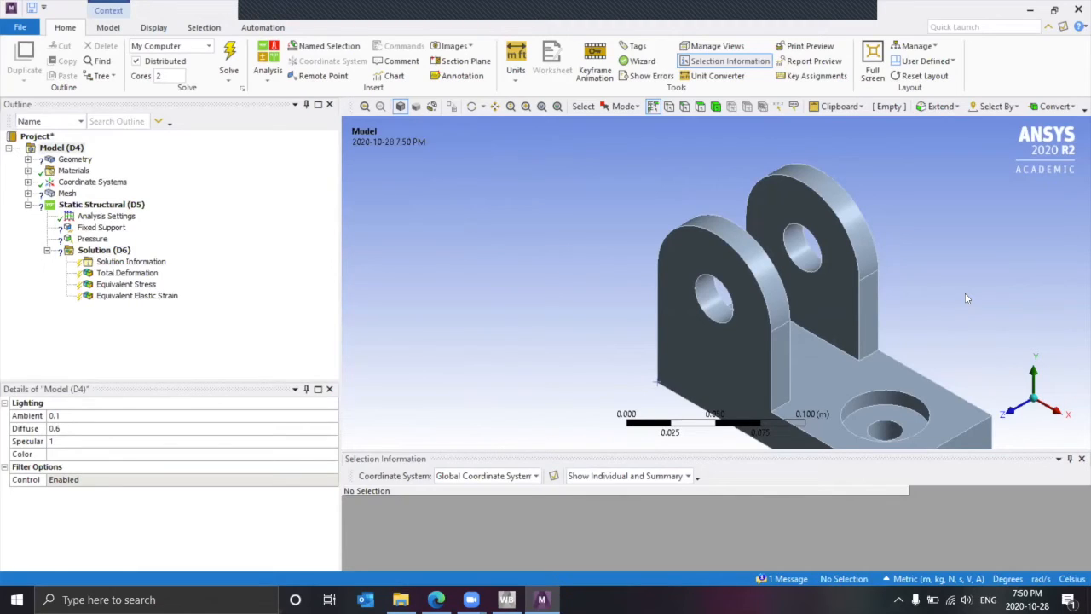
{"action": "scroll", "coordinate": [936, 332], "scroll_direction": "down", "scroll_amount": 2}
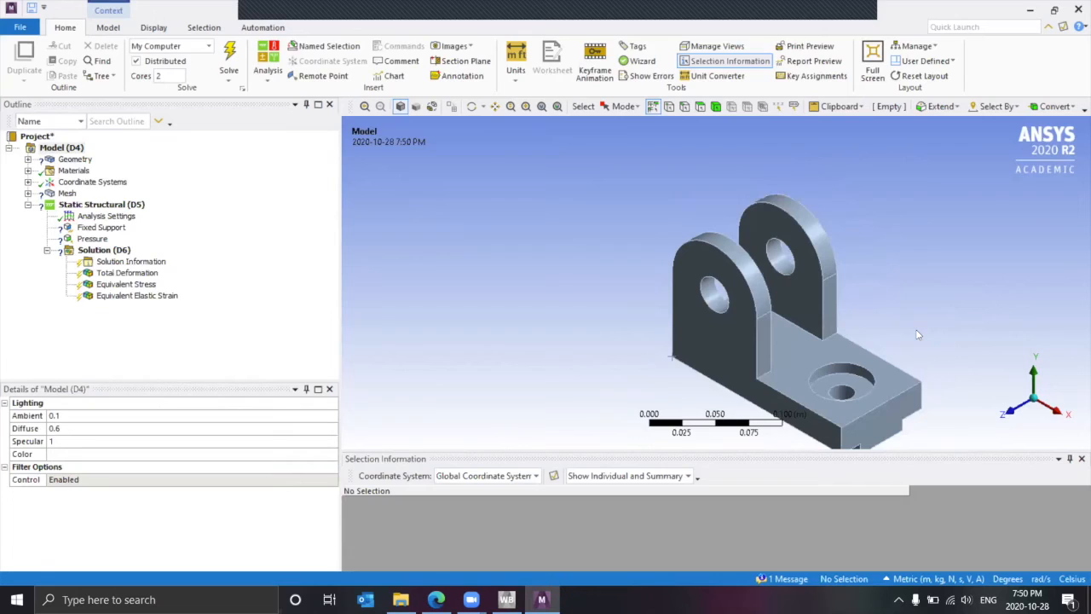
{"action": "middle_click_drag", "start_coordinate": [805, 290], "coordinate": [688, 258], "text": "ctrl"}
{"action": "scroll", "coordinate": [799, 284], "scroll_direction": "up", "scroll_amount": 3}
{"action": "scroll", "coordinate": [799, 284], "scroll_direction": "down", "scroll_amount": 1}
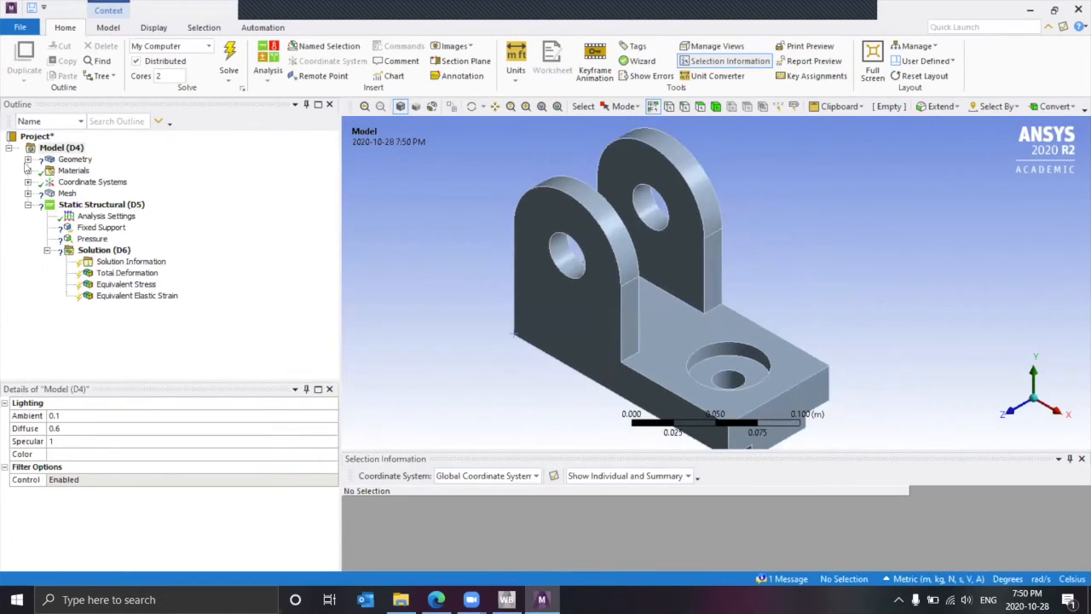
- Assign Structural Steel 2 as the material of the bracket's solid body
{"action": "left_click", "coordinate": [28, 159]}
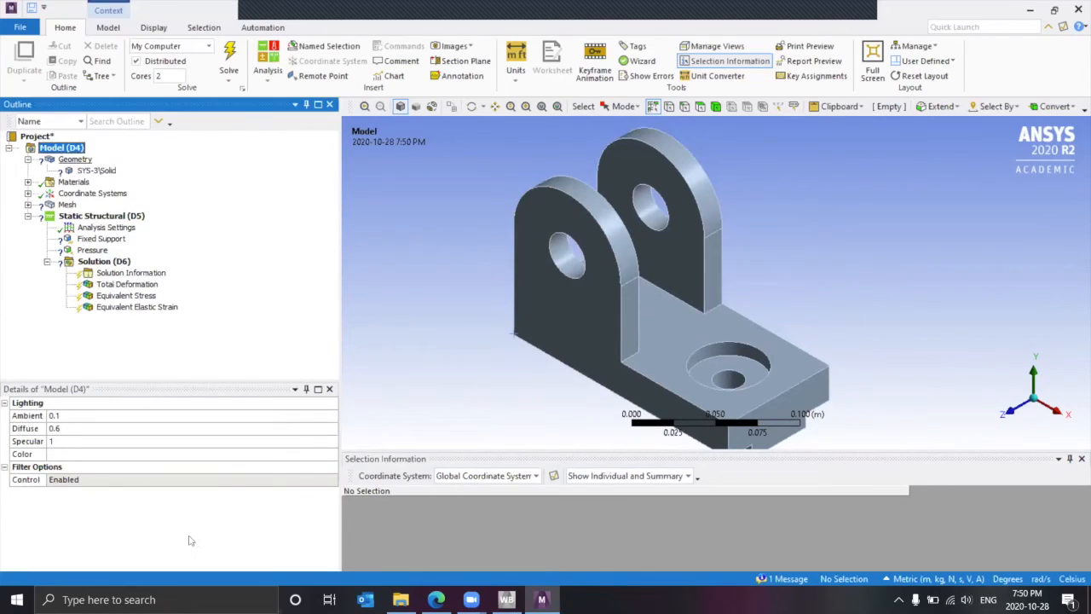
{"action": "left_click", "coordinate": [96, 171]}
{"action": "left_click", "coordinate": [323, 503]}
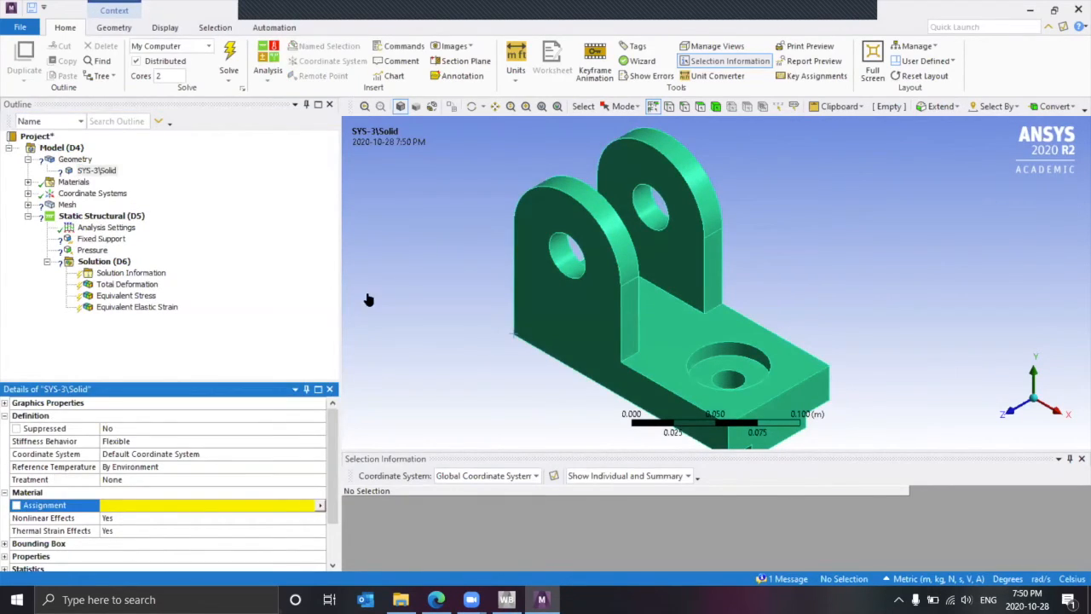
{"action": "left_click", "coordinate": [320, 505]}
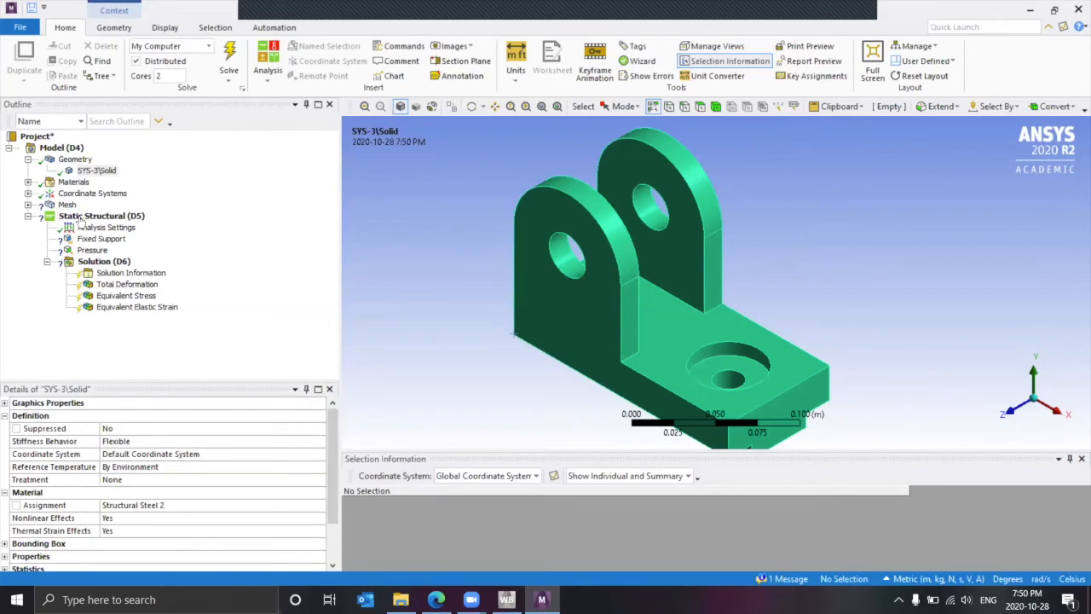
- Scope the mesh's Body Sizing control to the whole bracket body
{"action": "left_click", "coordinate": [28, 205]}
{"action": "left_click", "coordinate": [95, 216]}
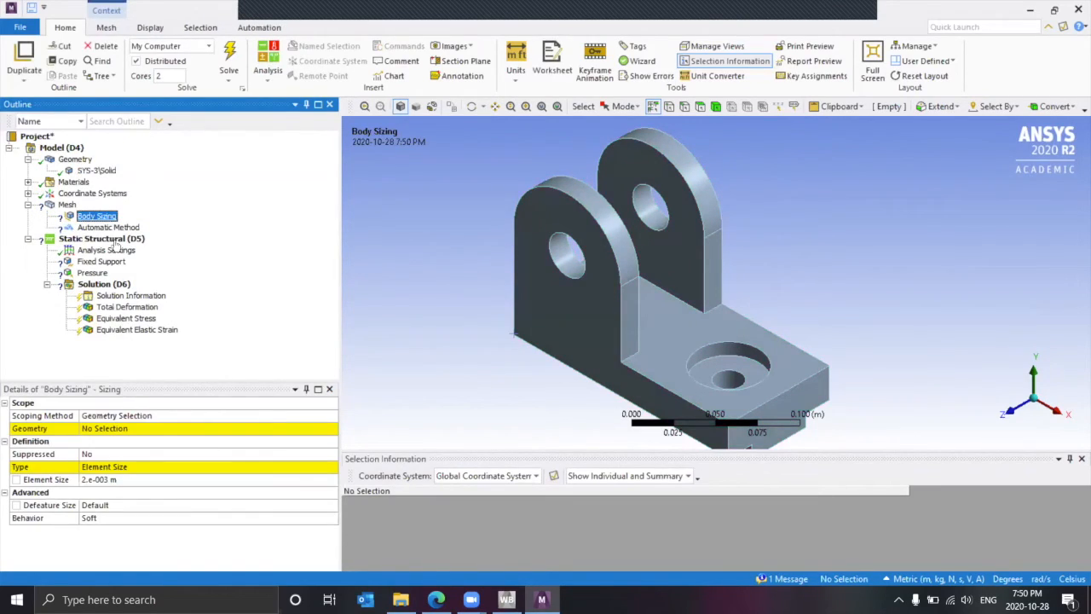
{"action": "left_click", "coordinate": [124, 428]}
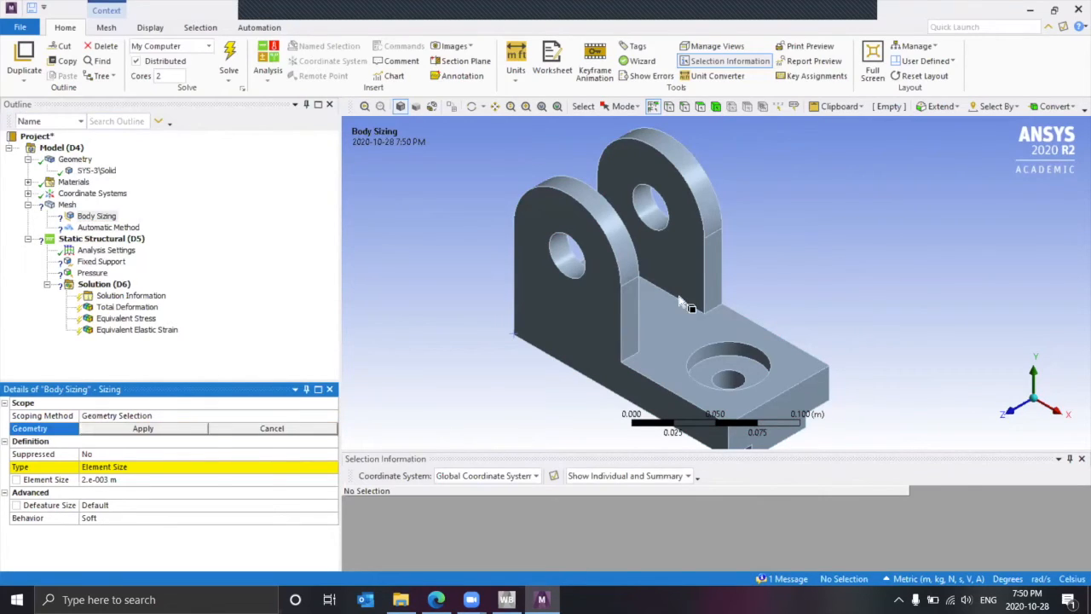
{"action": "left_click", "coordinate": [715, 107]}
{"action": "left_click", "coordinate": [682, 306]}
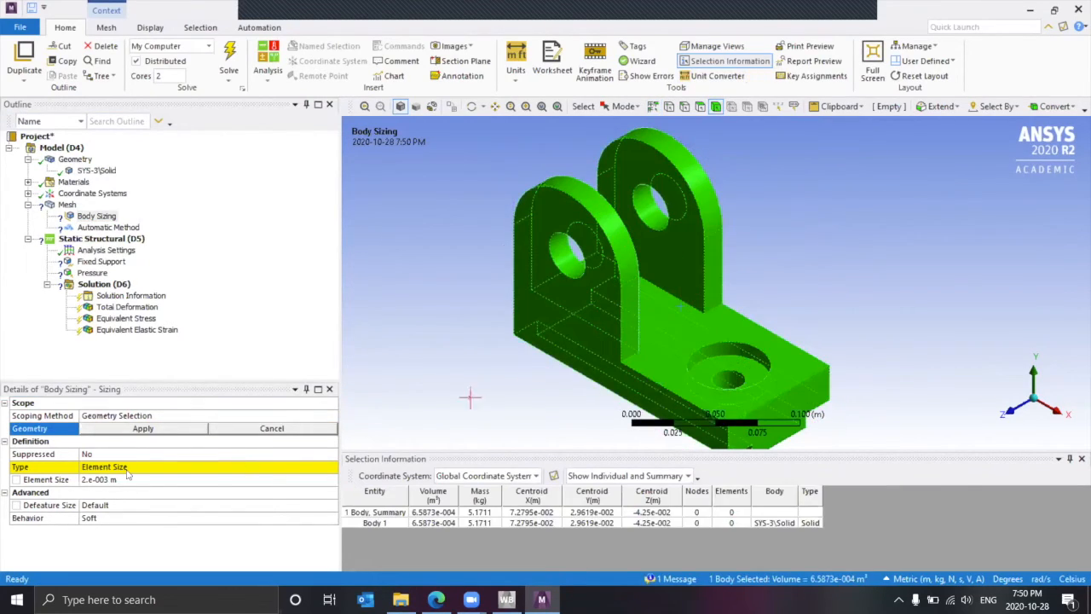
{"action": "left_click", "coordinate": [128, 428]}
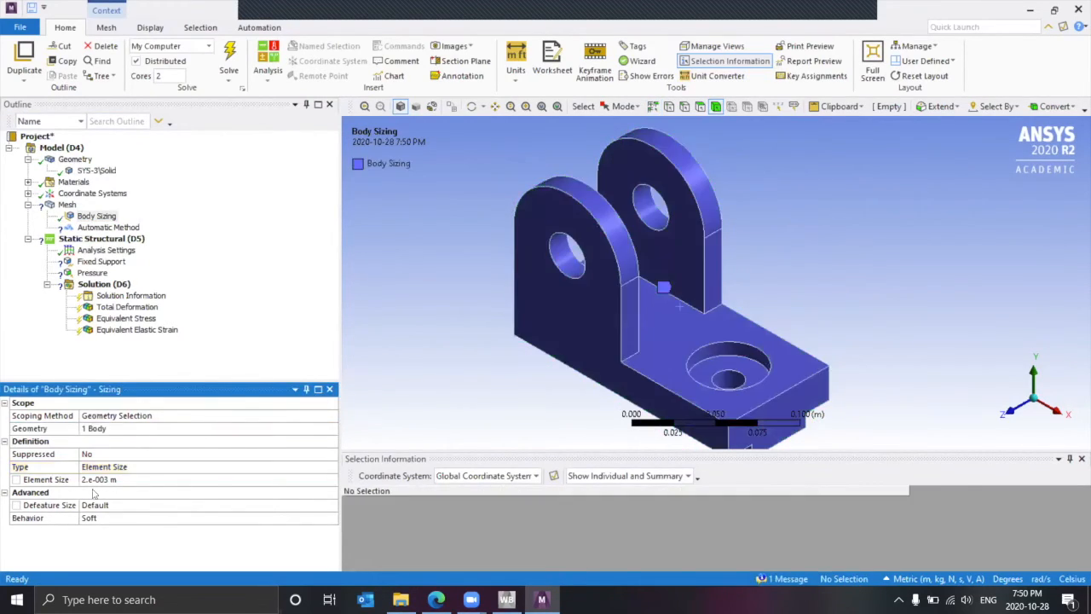
- Scope the mesh's Automatic Method control to the bracket body
{"action": "left_click", "coordinate": [112, 232]}
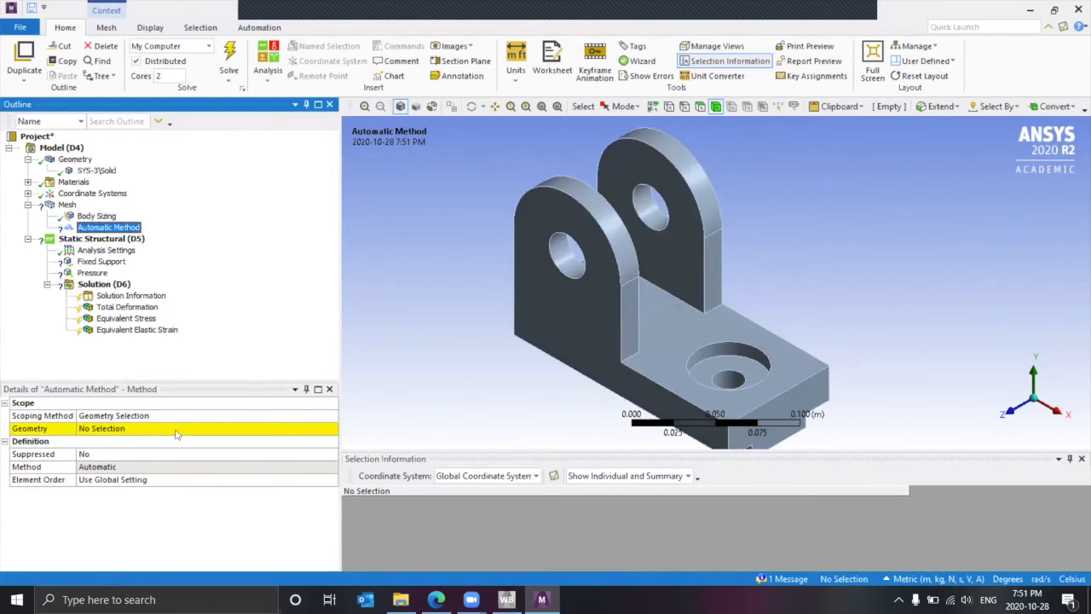
{"action": "left_click", "coordinate": [128, 428]}
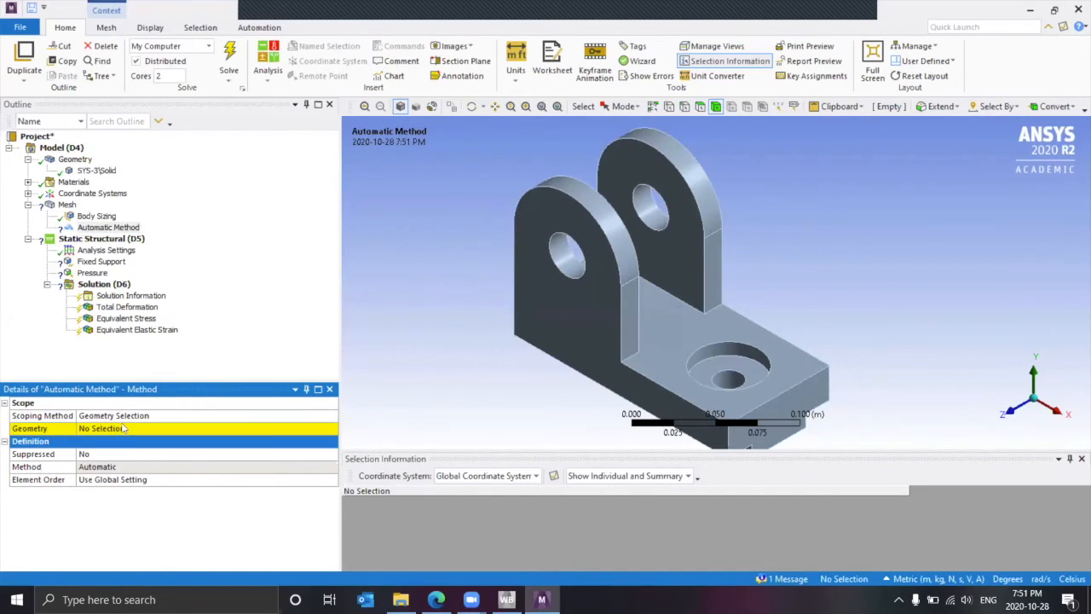
{"action": "left_click", "coordinate": [687, 188]}
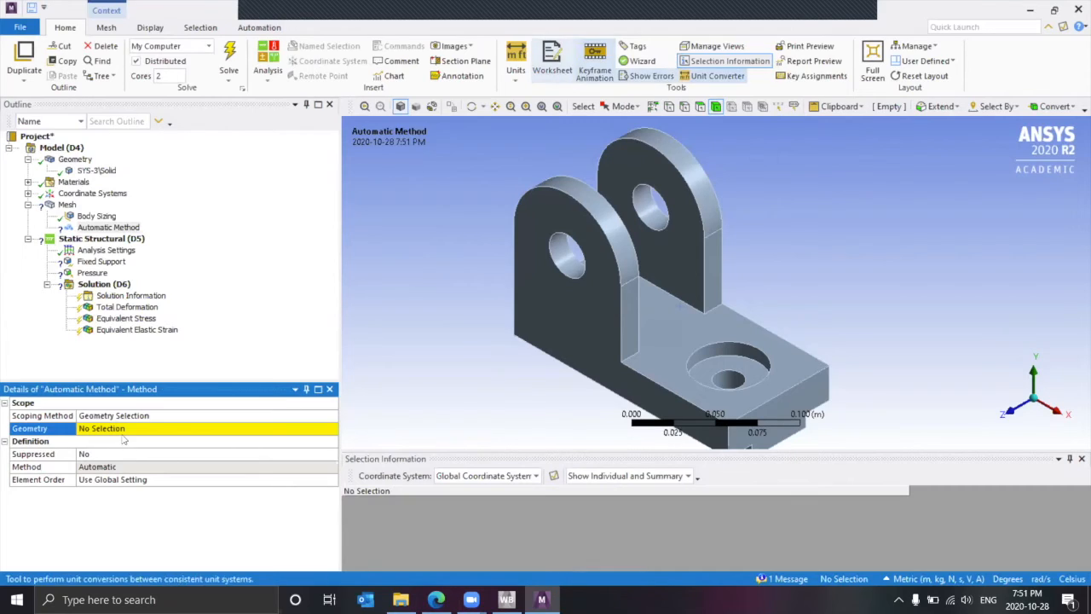
{"action": "left_click", "coordinate": [128, 428]}
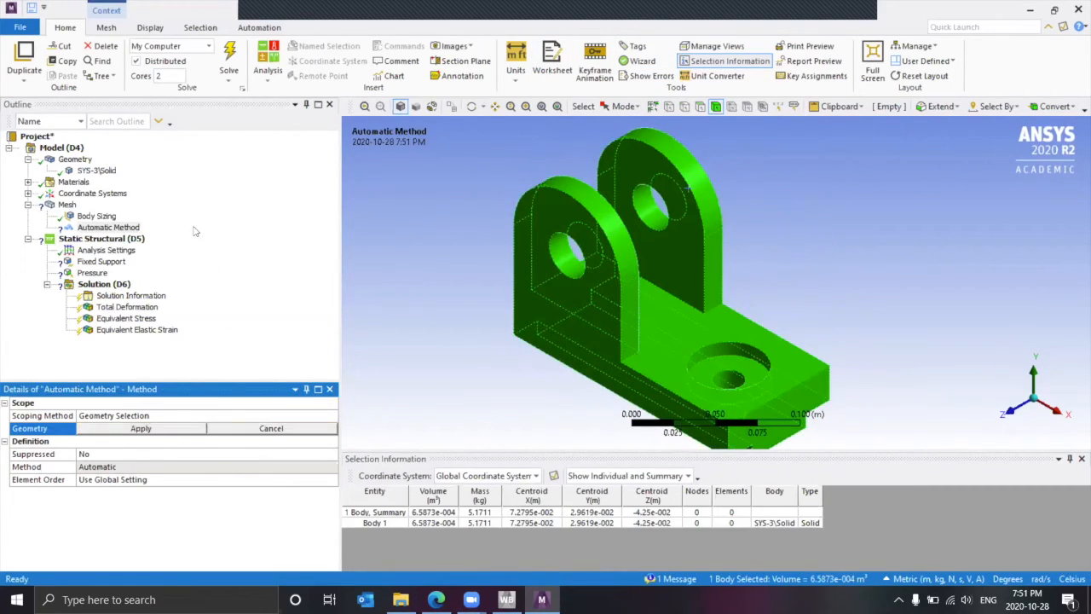
{"action": "left_click", "coordinate": [102, 428]}
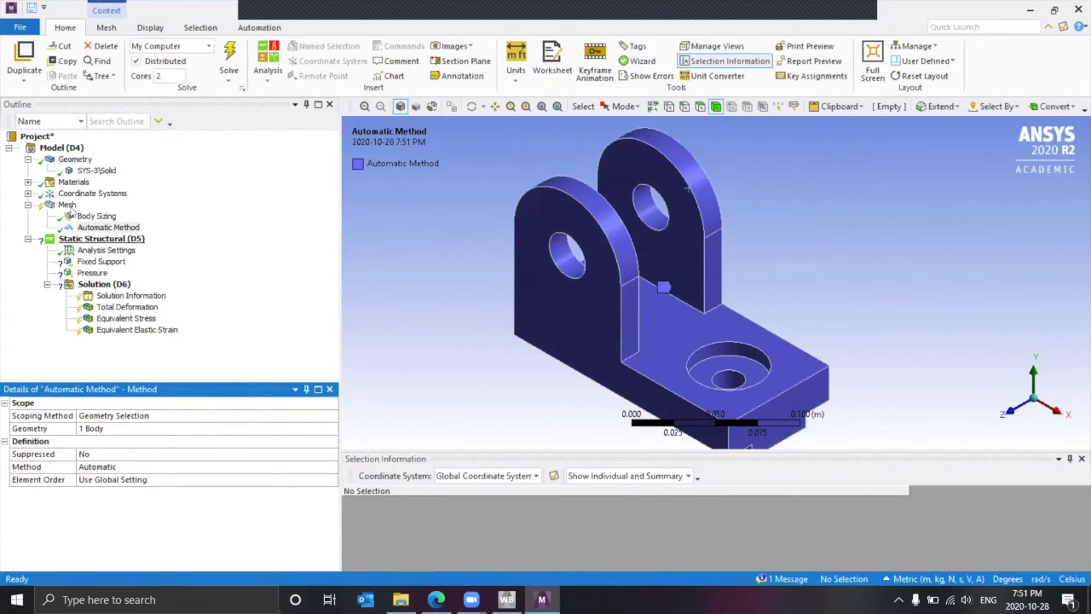
- Try to mesh the bracket with the existing body sizing
{"action": "right_click", "coordinate": [68, 205]}
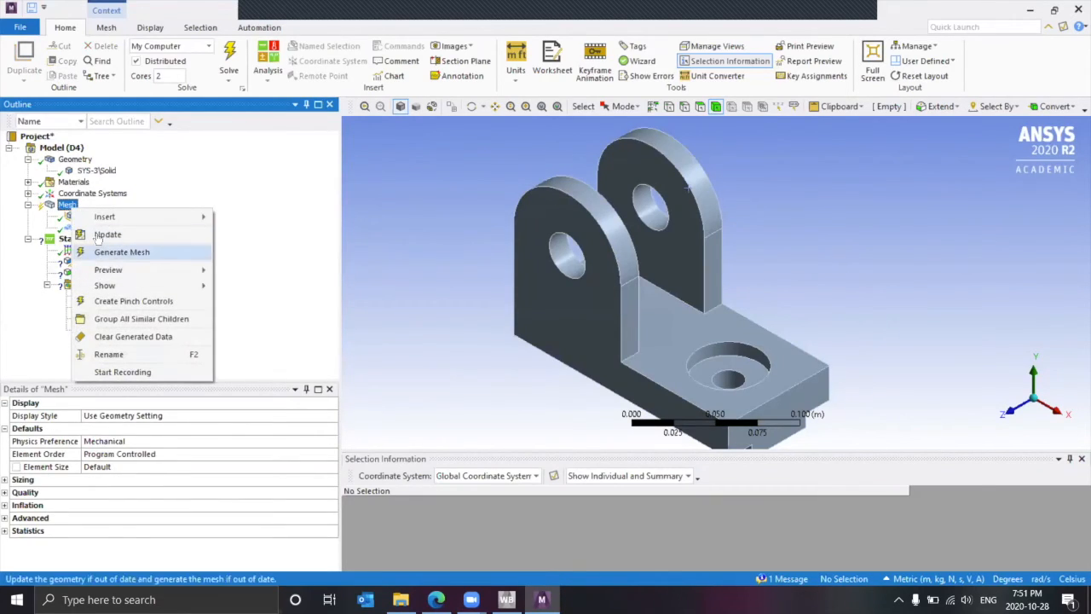
{"action": "left_click", "coordinate": [96, 242]}
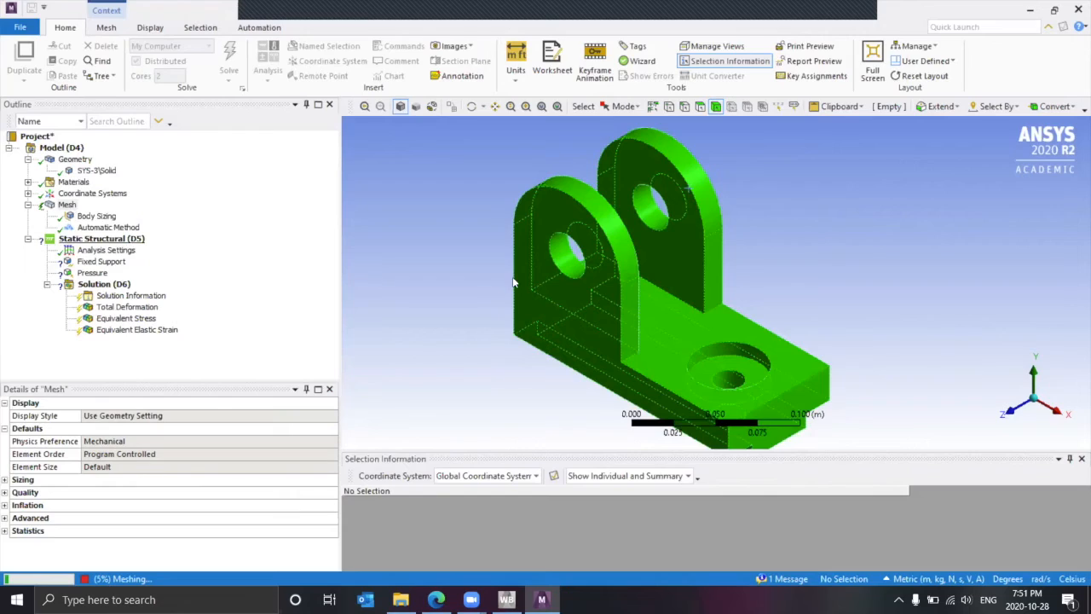
{"action": "left_click", "coordinate": [67, 206]}
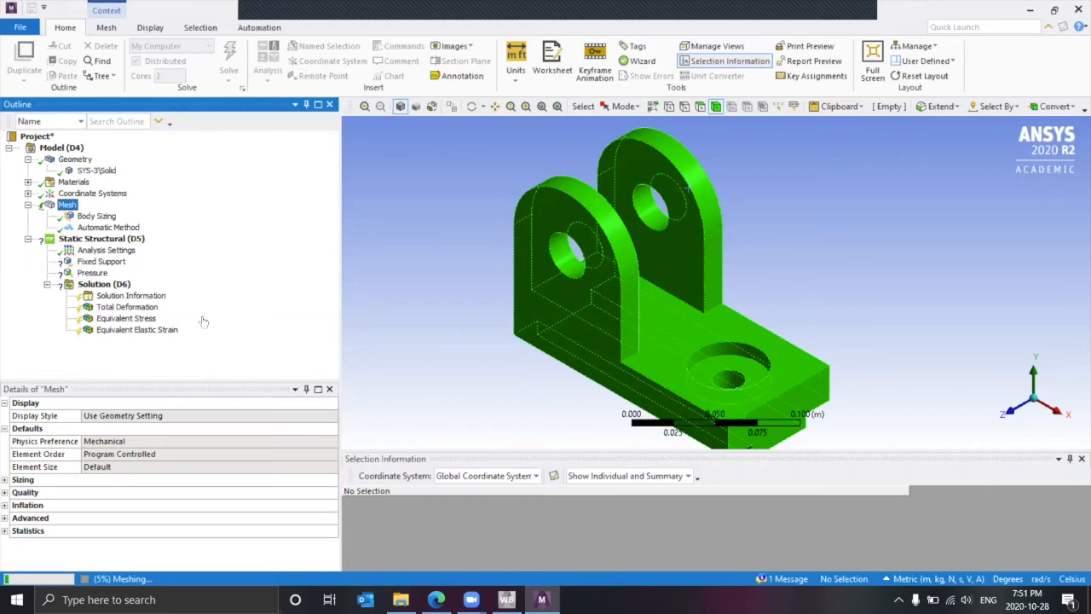
- Switch the unit system to Metric (mm, kg, N, s, mV, mA) and set the Body Sizing element size to 5 mm
{"action": "left_click", "coordinate": [95, 218]}
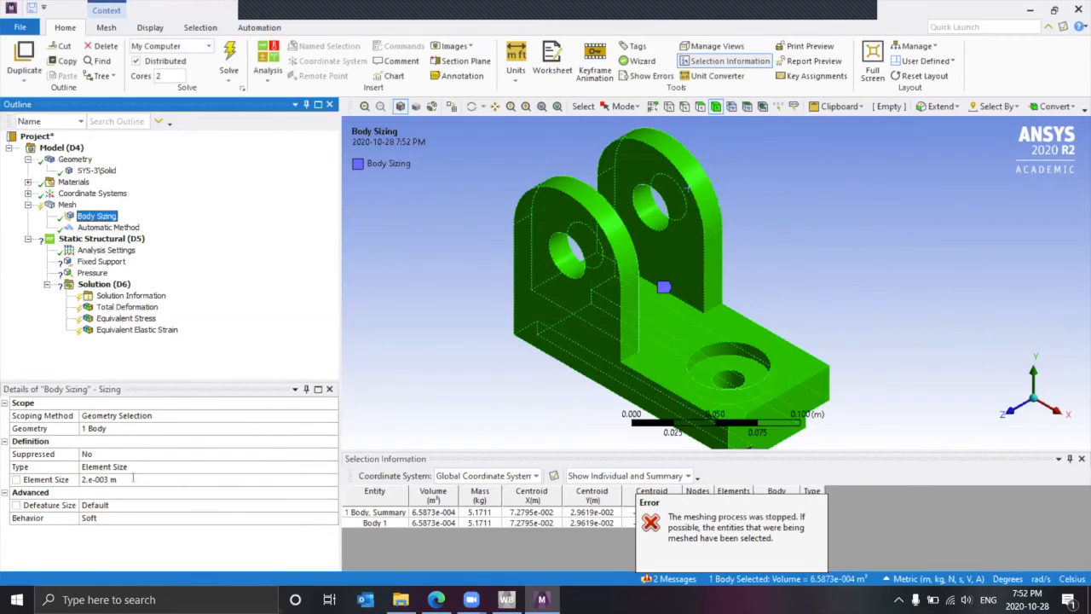
{"action": "left_click", "coordinate": [261, 480]}
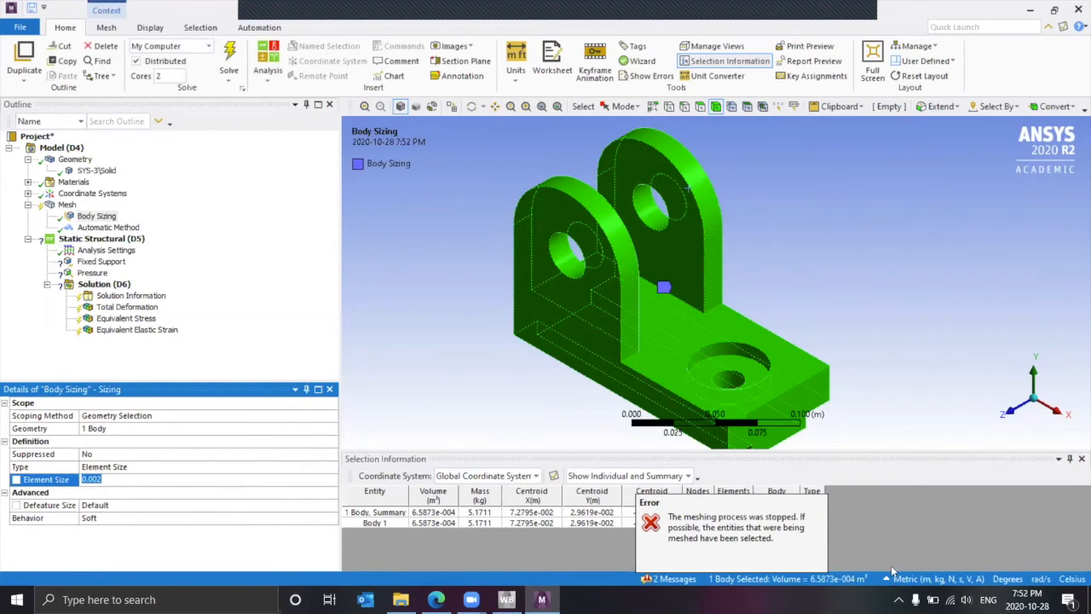
{"action": "left_click", "coordinate": [935, 579]}
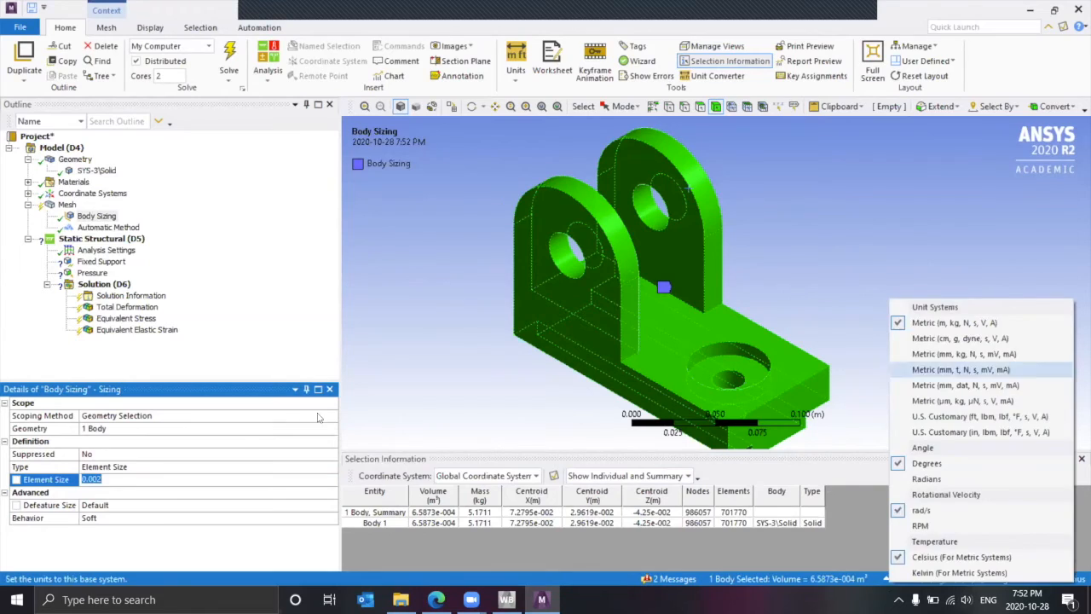
{"action": "left_click", "coordinate": [946, 354]}
{"action": "left_click", "coordinate": [178, 480]}
{"action": "type", "text": "5"}
{"action": "key", "text": "Return"}
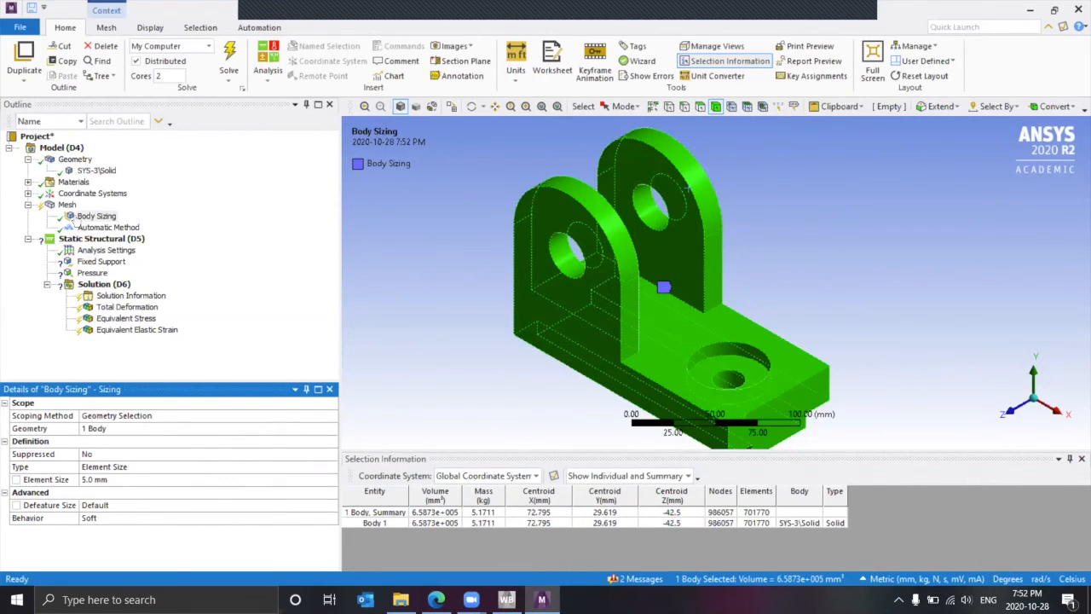
- Generate the bracket's mesh and examine the elements up close around the foot of the upright plates
{"action": "right_click", "coordinate": [72, 207]}
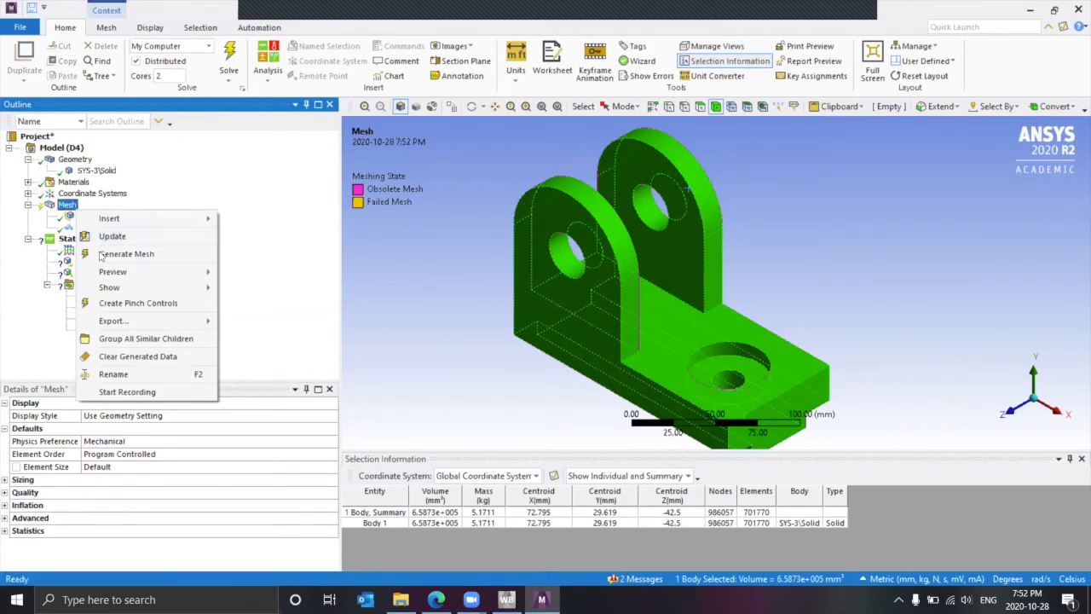
{"action": "left_click", "coordinate": [100, 254]}
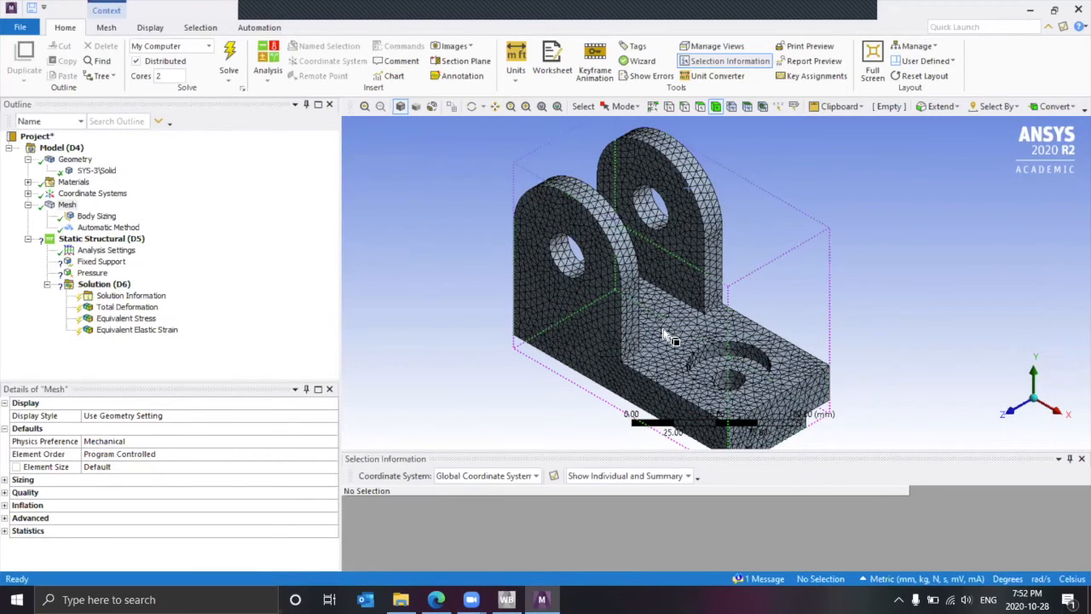
{"action": "scroll", "coordinate": [674, 320], "scroll_direction": "up", "scroll_amount": 8}
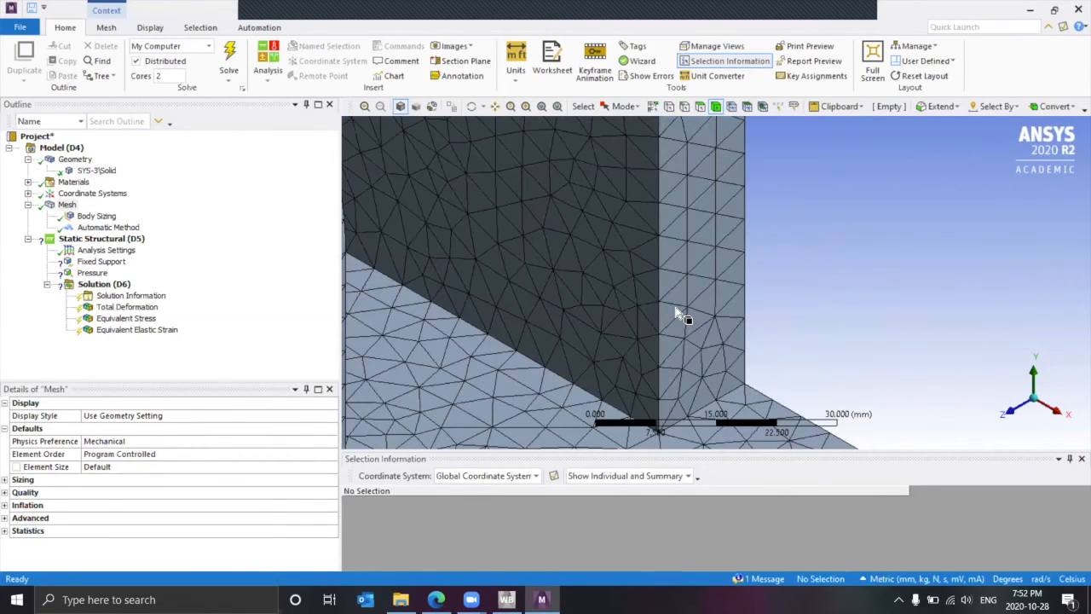
{"action": "scroll", "coordinate": [512, 271], "scroll_direction": "down", "scroll_amount": 3}
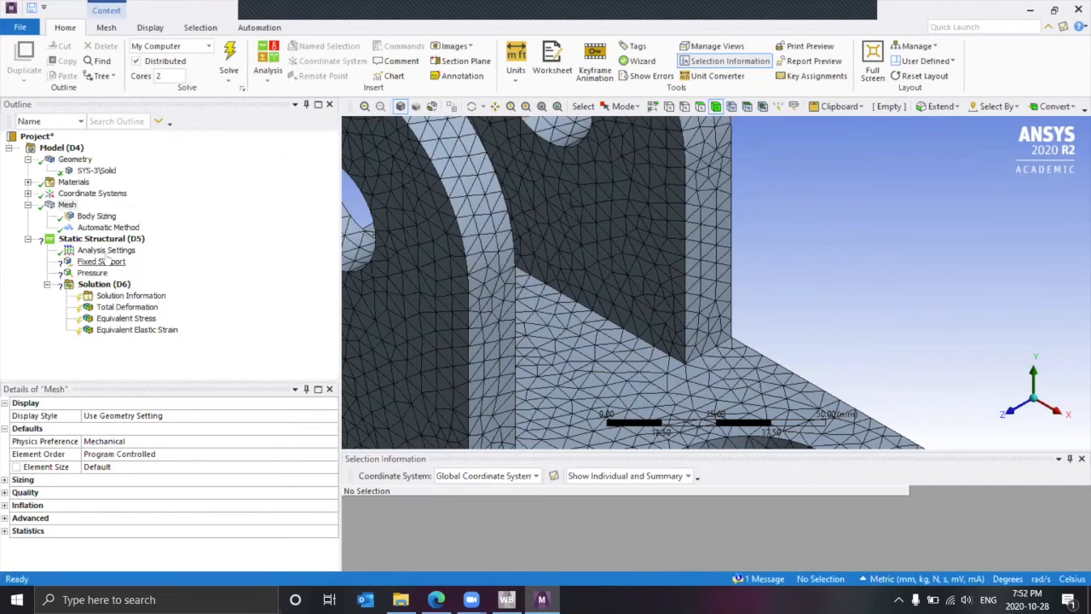
{"action": "left_click", "coordinate": [80, 370]}
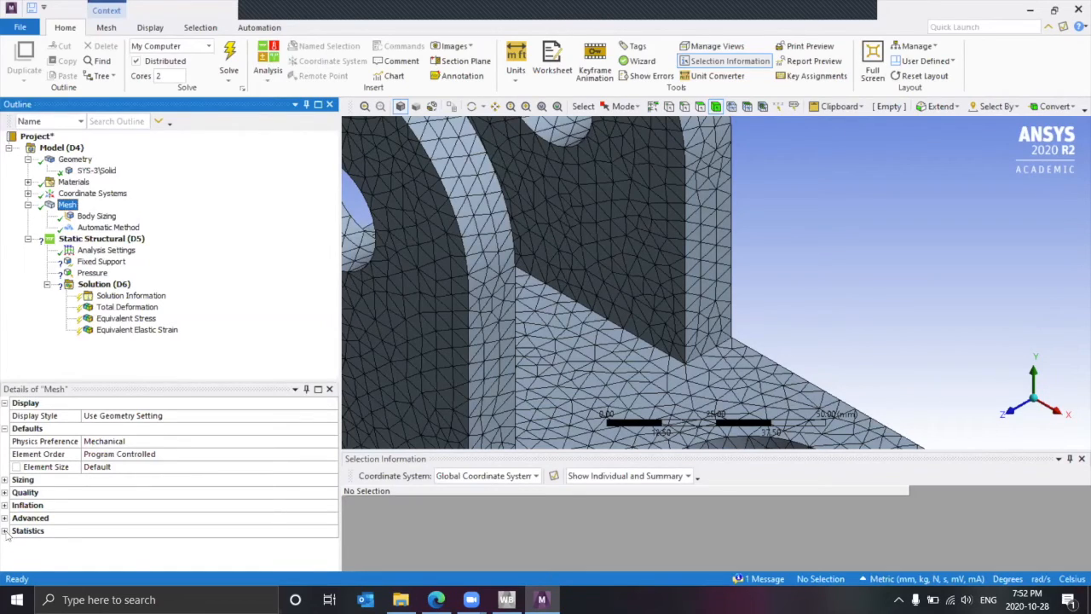
- Expand the mesh statistics to check the bracket's node and element counts
{"action": "double_click", "coordinate": [91, 532]}
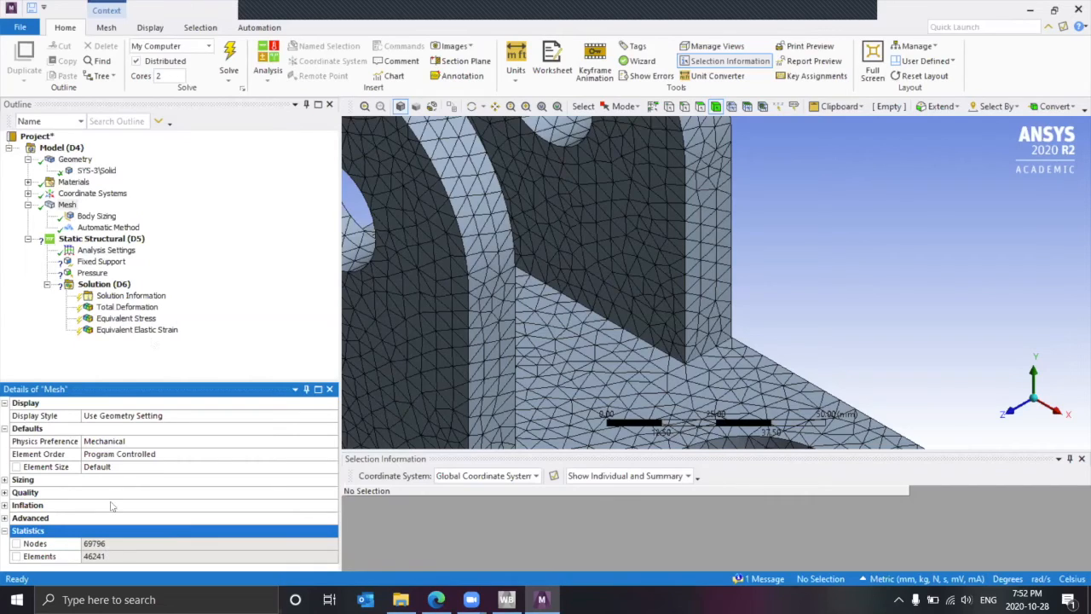
{"action": "left_click", "coordinate": [109, 366]}
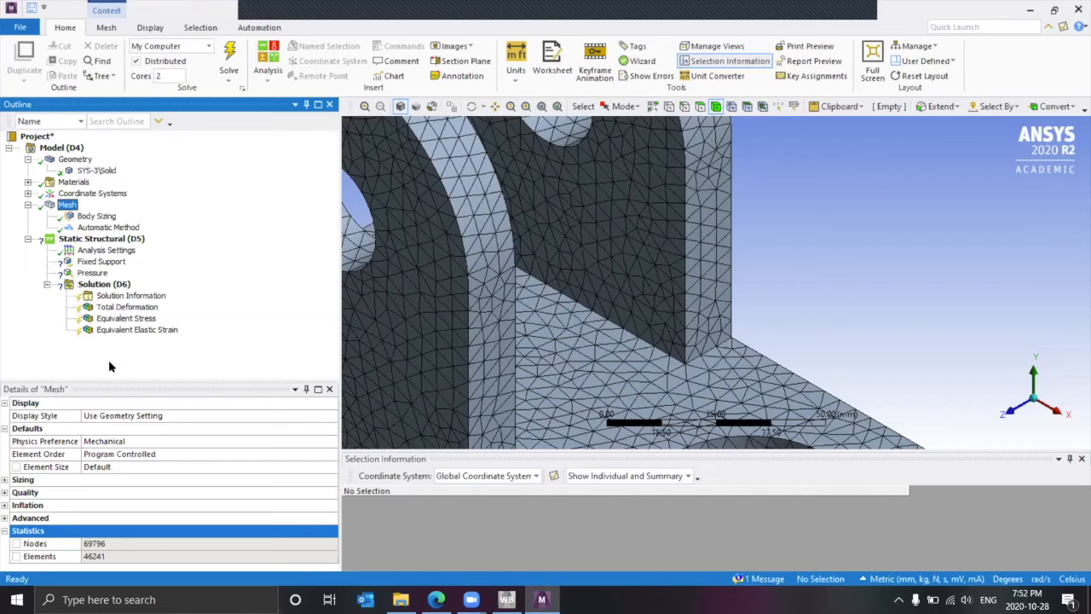
- Scope the Fixed Support to the cylindrical hole faces in both upright plates of the bracket
{"action": "left_click", "coordinate": [94, 262]}
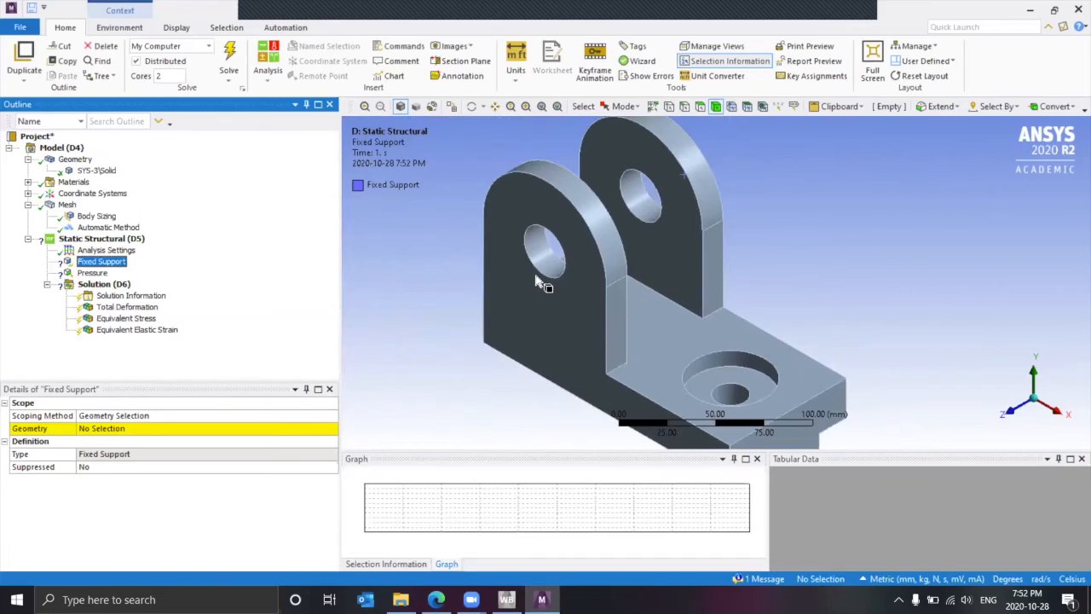
{"action": "scroll", "coordinate": [540, 286], "scroll_direction": "down", "scroll_amount": 1}
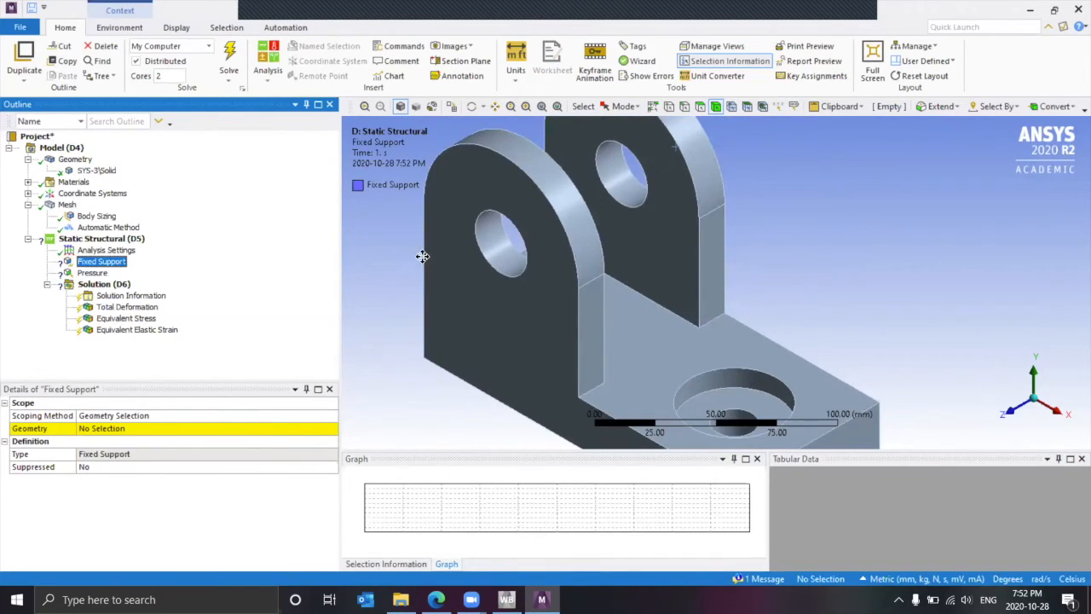
{"action": "middle_click_drag", "start_coordinate": [421, 256], "coordinate": [134, 266]}
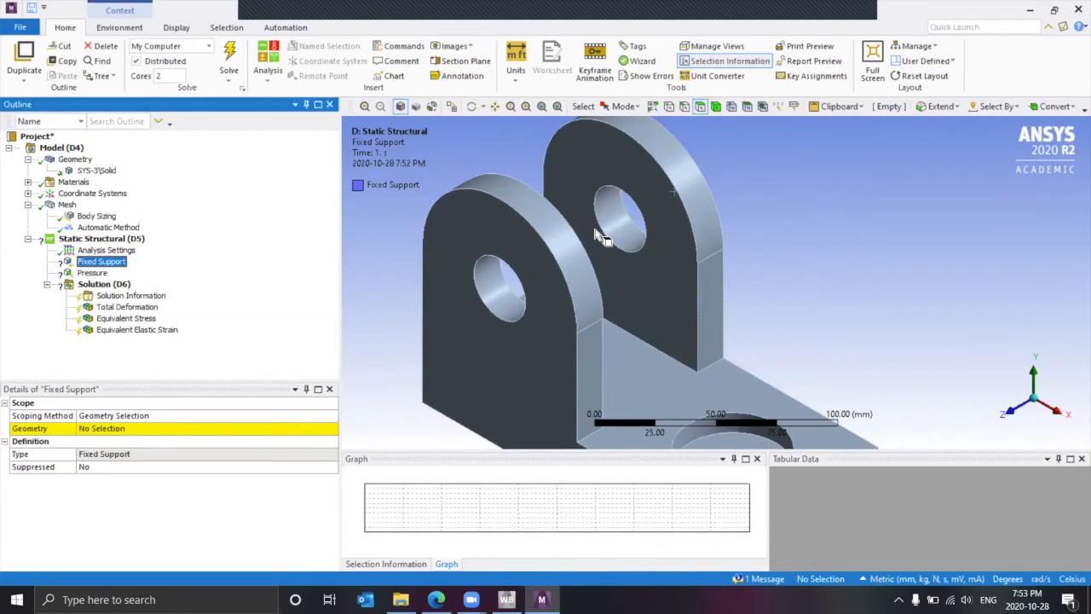
{"action": "left_click", "coordinate": [501, 283]}
{"action": "left_click", "coordinate": [620, 215], "text": "ctrl"}
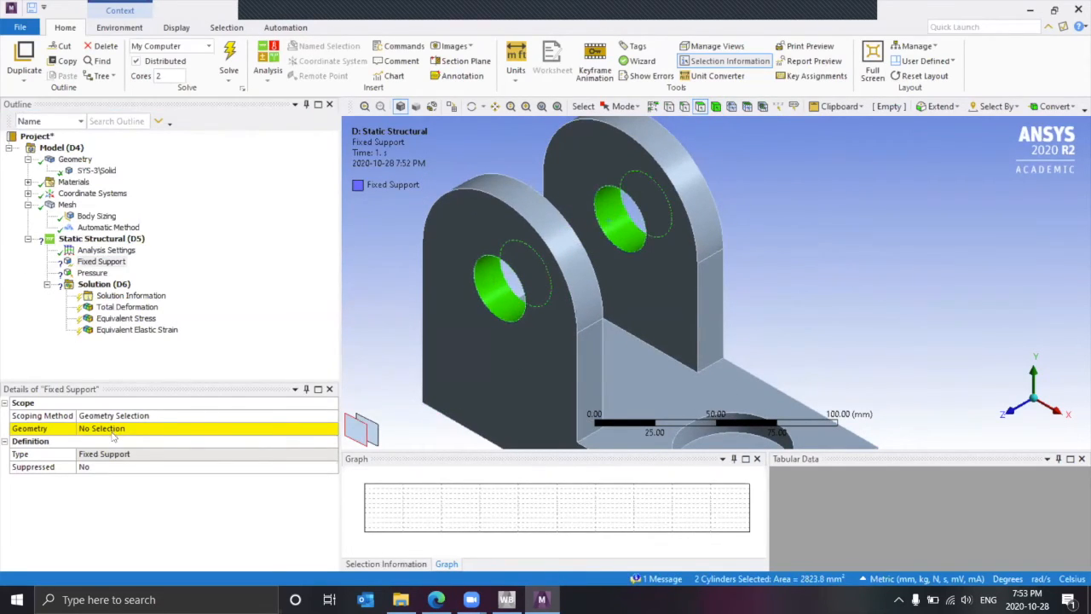
{"action": "left_click", "coordinate": [120, 428]}
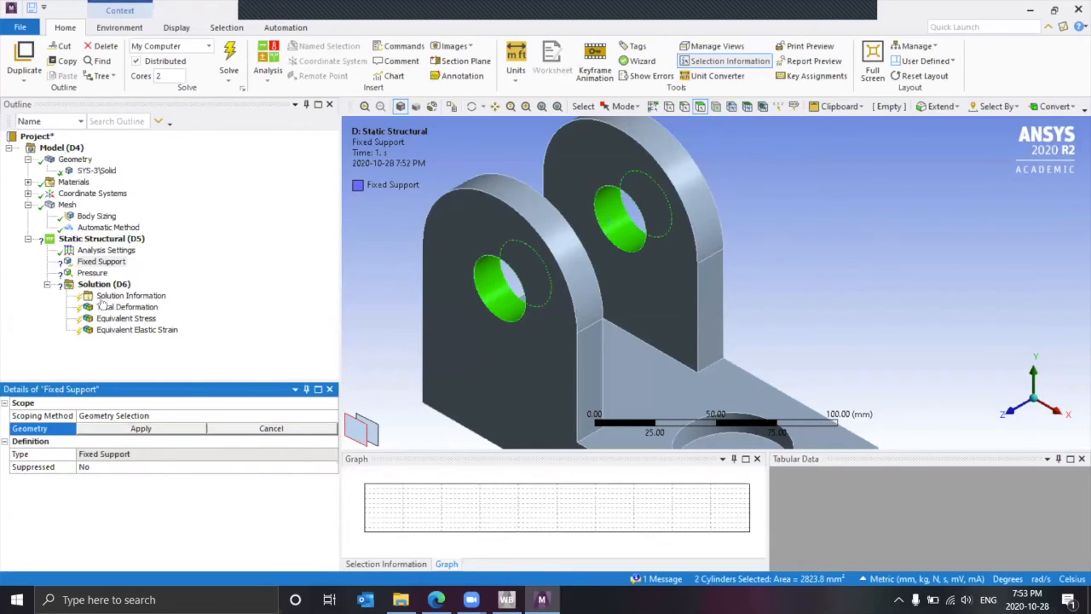
{"action": "left_click", "coordinate": [98, 428]}
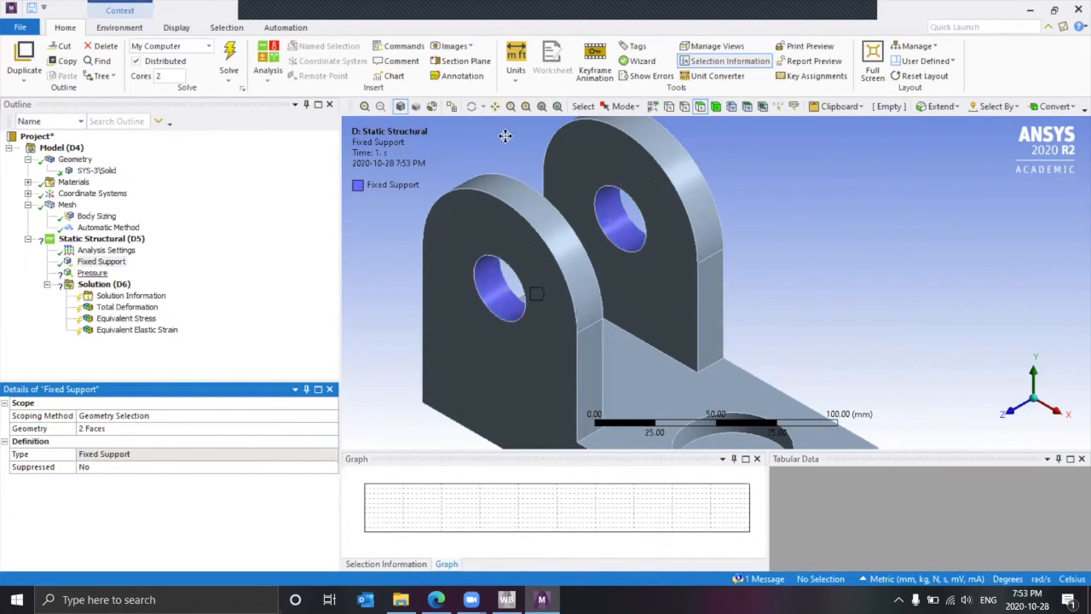
- Apply the Pressure to the floor face of the base's counterbore and set its magnitude to 10 MPa
{"action": "left_click", "coordinate": [92, 272]}
{"action": "middle_click_drag", "start_coordinate": [705, 441], "coordinate": [644, 268], "text": "ctrl"}
{"action": "left_click", "coordinate": [648, 274]}
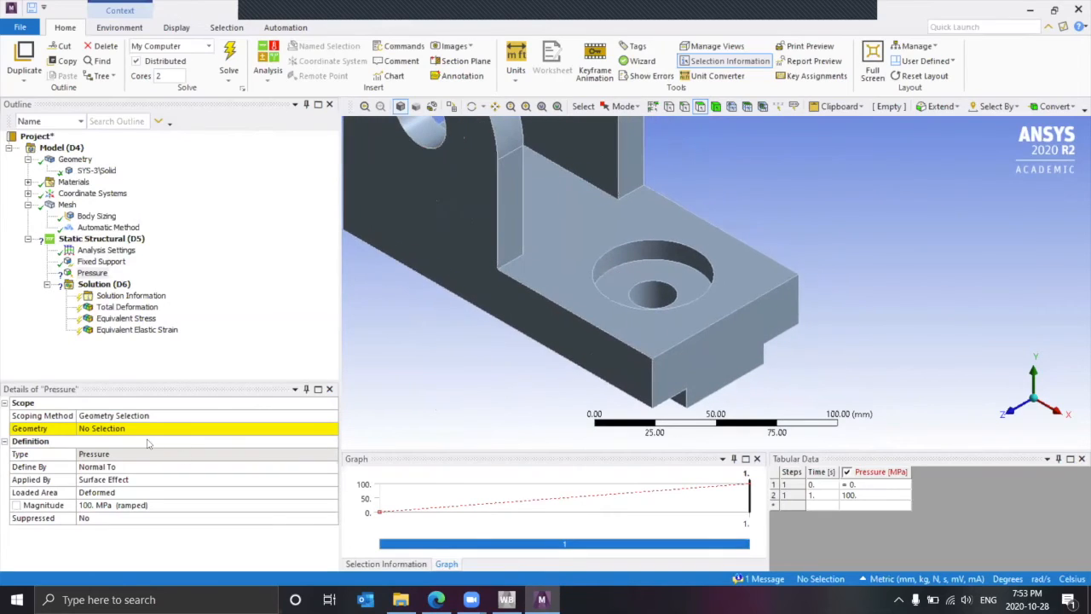
{"action": "left_click", "coordinate": [119, 428]}
{"action": "left_click", "coordinate": [195, 428]}
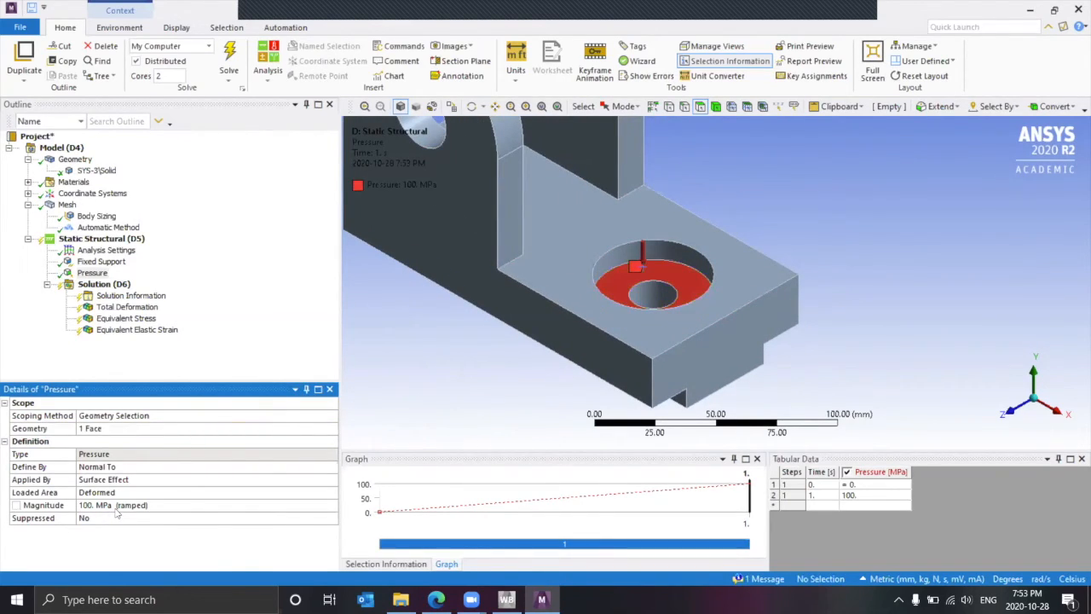
{"action": "left_click", "coordinate": [119, 506]}
{"action": "type", "text": "10"}
{"action": "key", "text": "Return"}
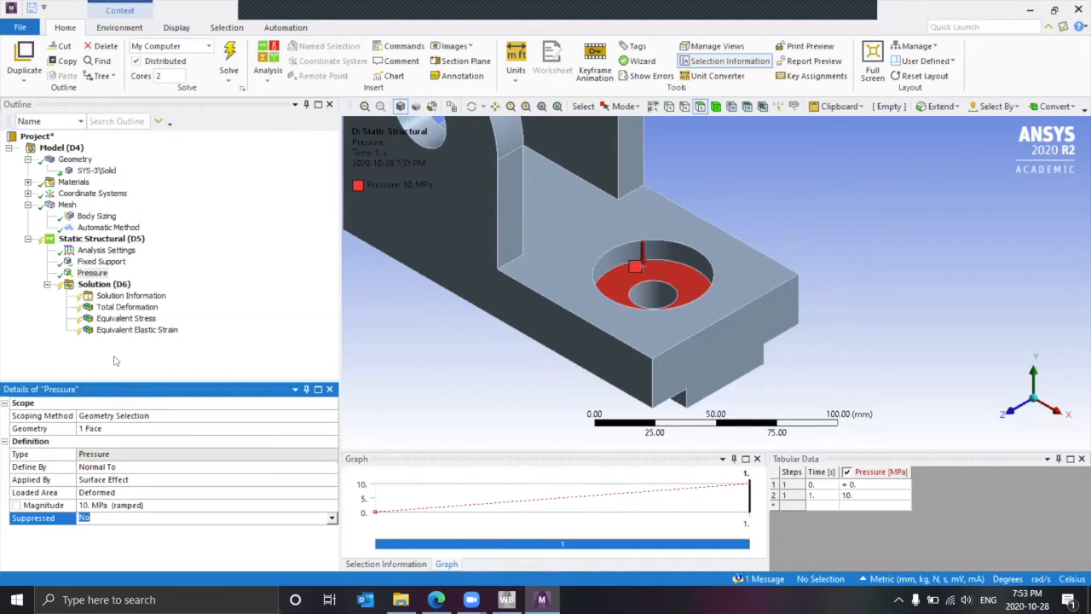
{"action": "left_click", "coordinate": [94, 274]}
- Try to solve the static structural analysis with the current 5 mm mesh
{"action": "left_click", "coordinate": [103, 285]}
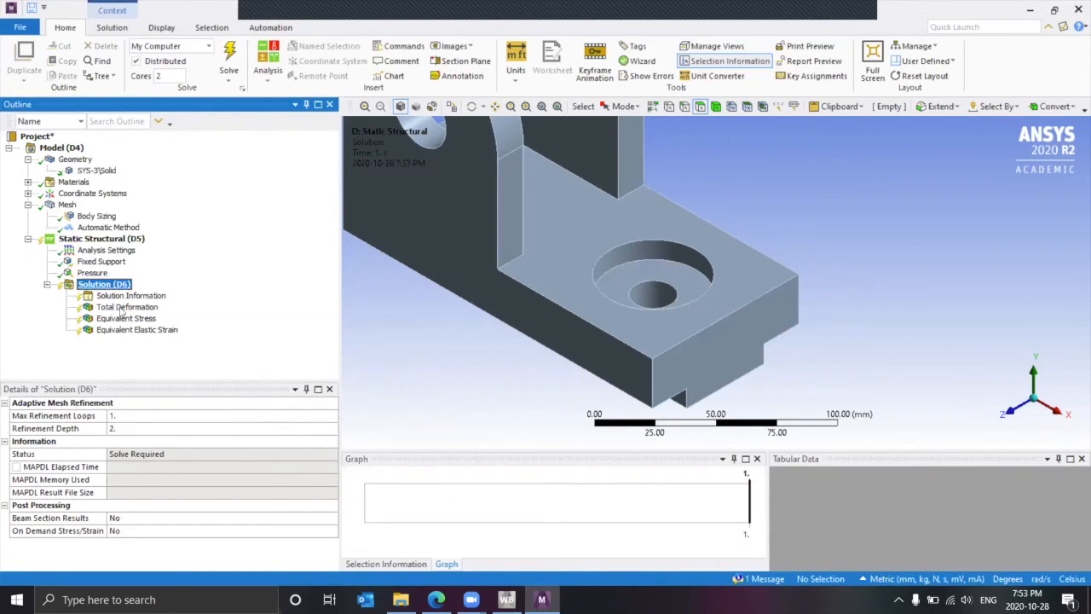
{"action": "right_click", "coordinate": [83, 283]}
{"action": "left_click", "coordinate": [127, 308]}
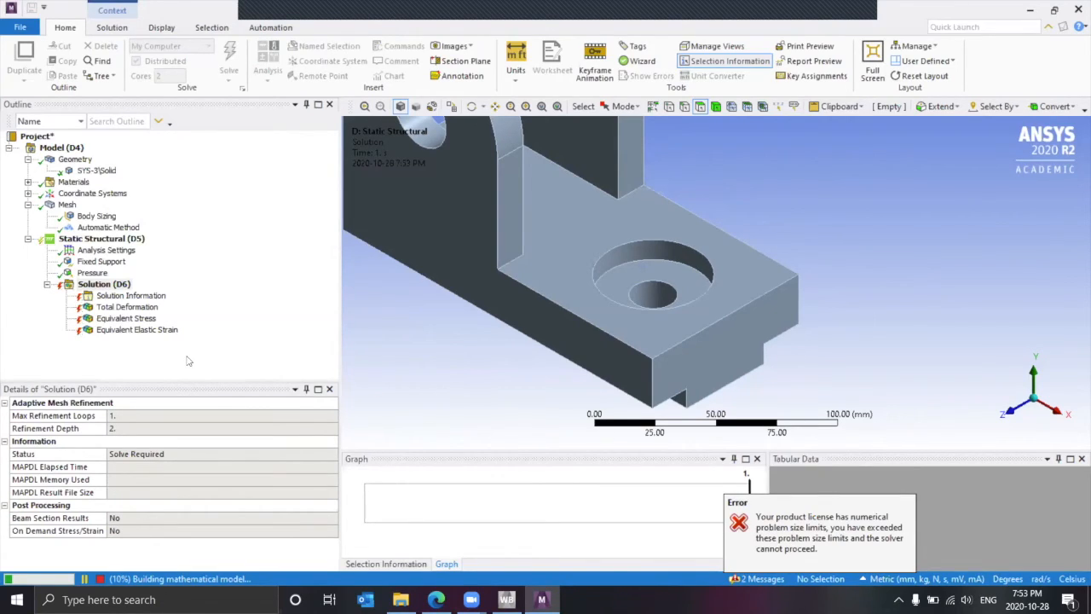
{"action": "left_click", "coordinate": [119, 284]}
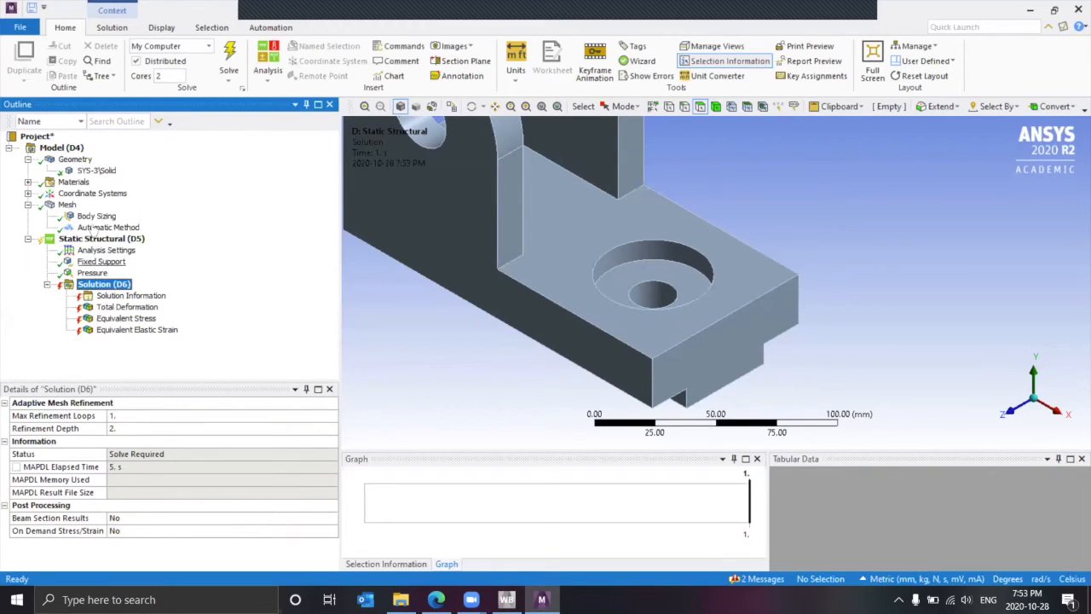
- Set the Body Sizing element size to 10 mm and regenerate the bracket's mesh
{"action": "left_click", "coordinate": [67, 205]}
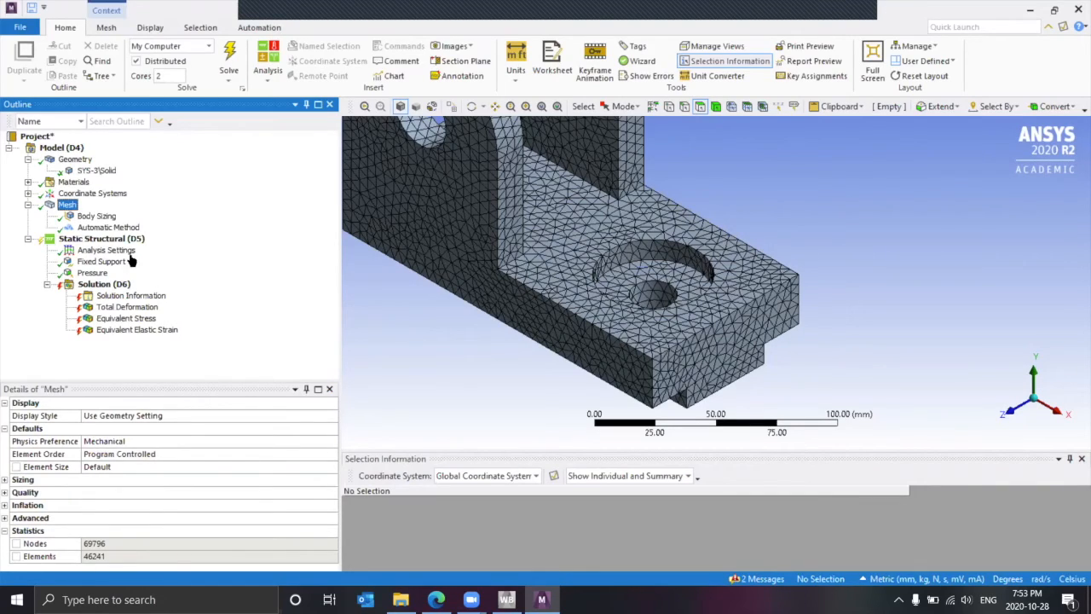
{"action": "left_click", "coordinate": [85, 218]}
{"action": "left_click", "coordinate": [106, 480]}
{"action": "type", "text": "5"}
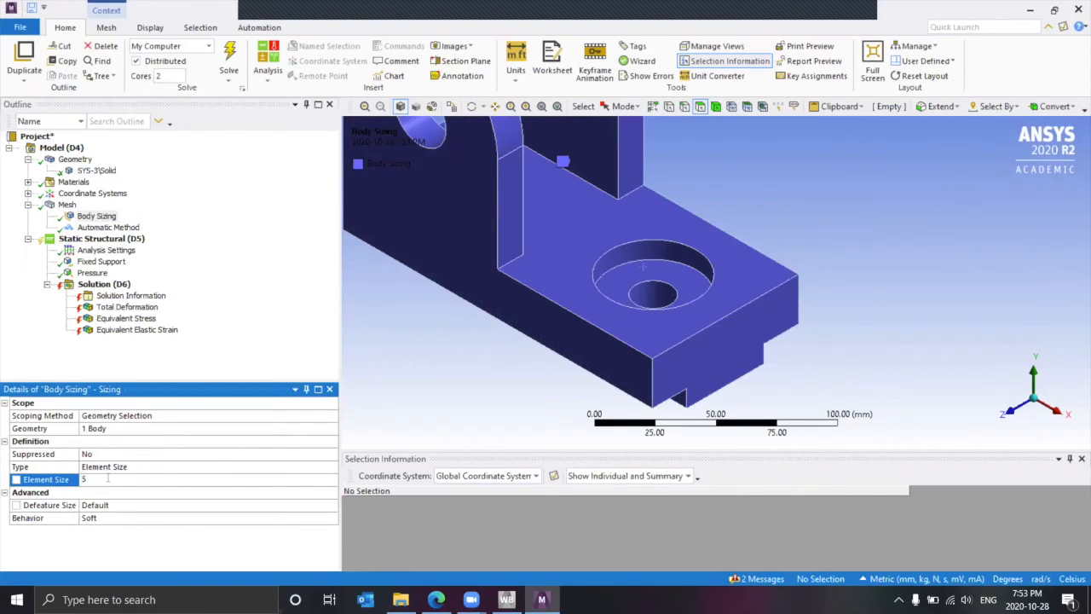
{"action": "type", "text": "10"}
{"action": "key", "text": "Return"}
{"action": "left_click", "coordinate": [68, 206]}
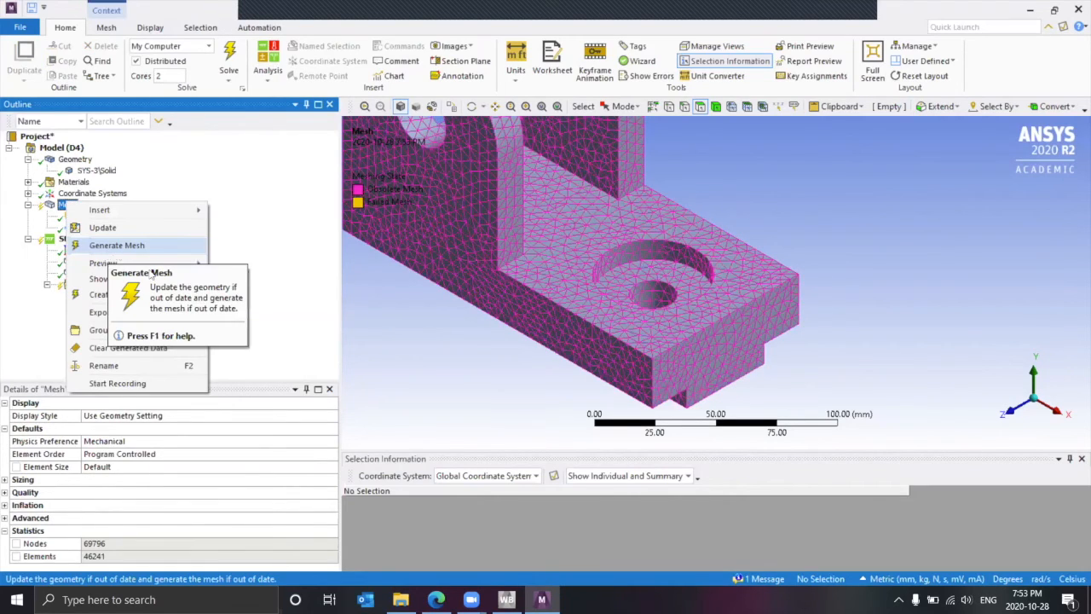
{"action": "left_click", "coordinate": [117, 246]}
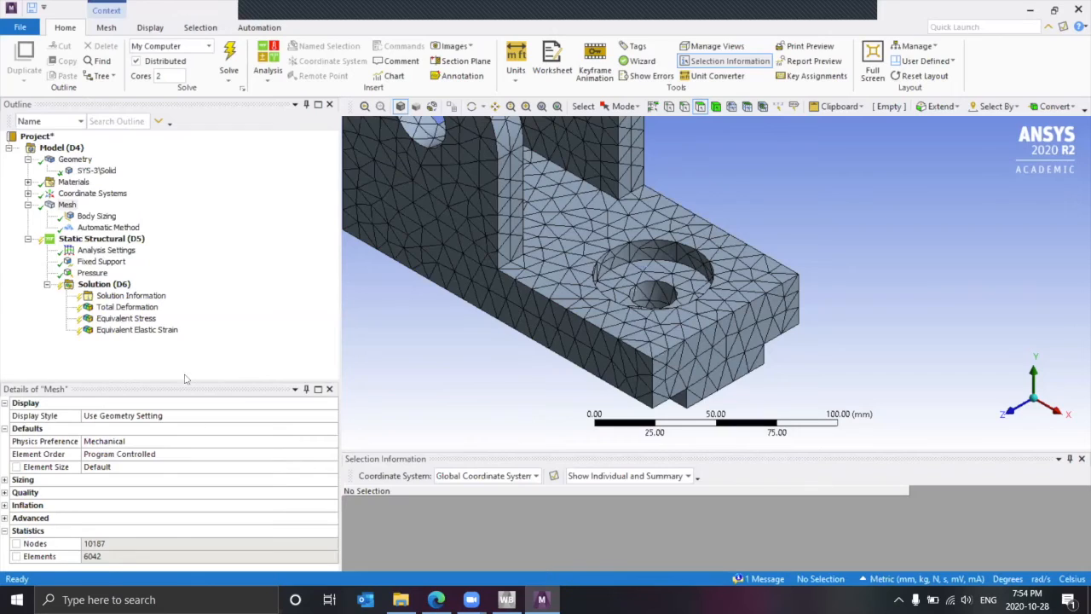
- Solve the static structural analysis with the coarser mesh
{"action": "right_click", "coordinate": [112, 287]}
{"action": "left_click", "coordinate": [158, 323]}
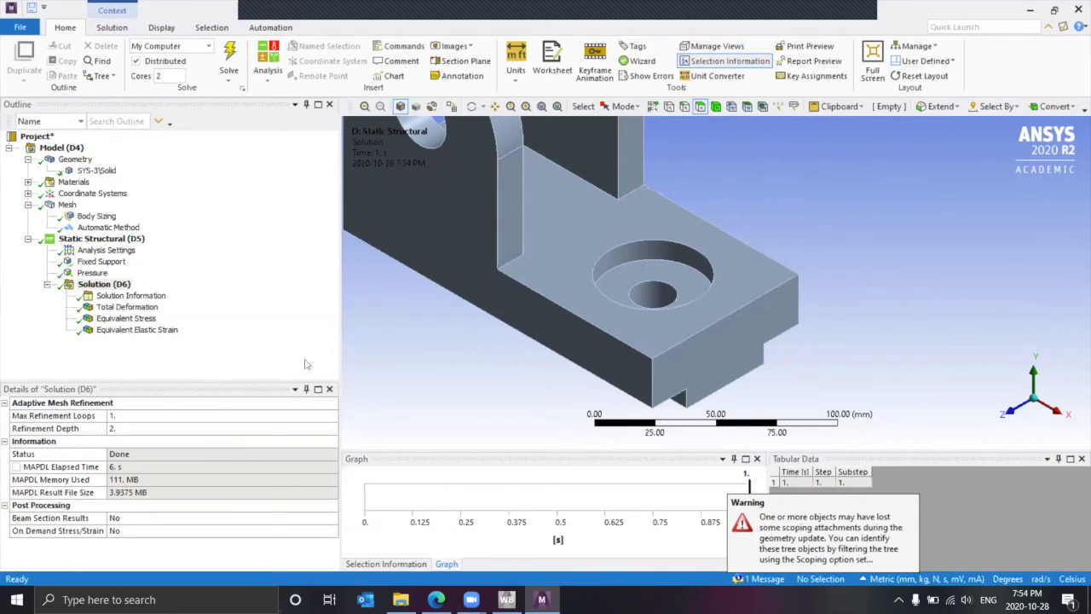
{"action": "left_click", "coordinate": [857, 580]}
{"action": "left_click", "coordinate": [855, 317]}
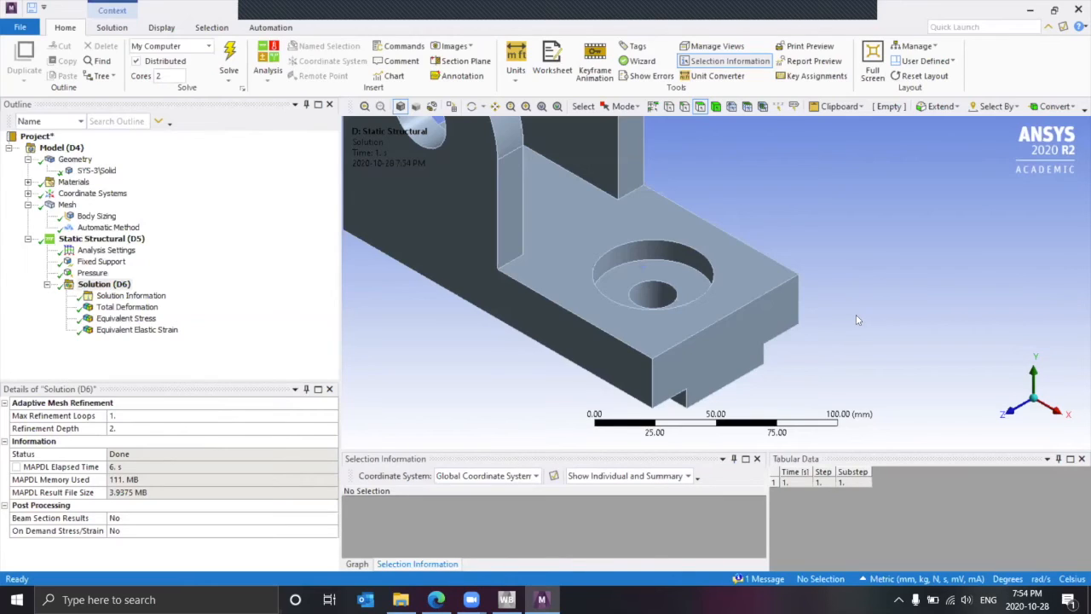
- Display the Total Deformation result and examine its animation around the bracket's loaded base end
{"action": "scroll", "coordinate": [894, 221], "scroll_direction": "down", "scroll_amount": 4}
{"action": "scroll", "coordinate": [883, 242], "scroll_direction": "up", "scroll_amount": 3}
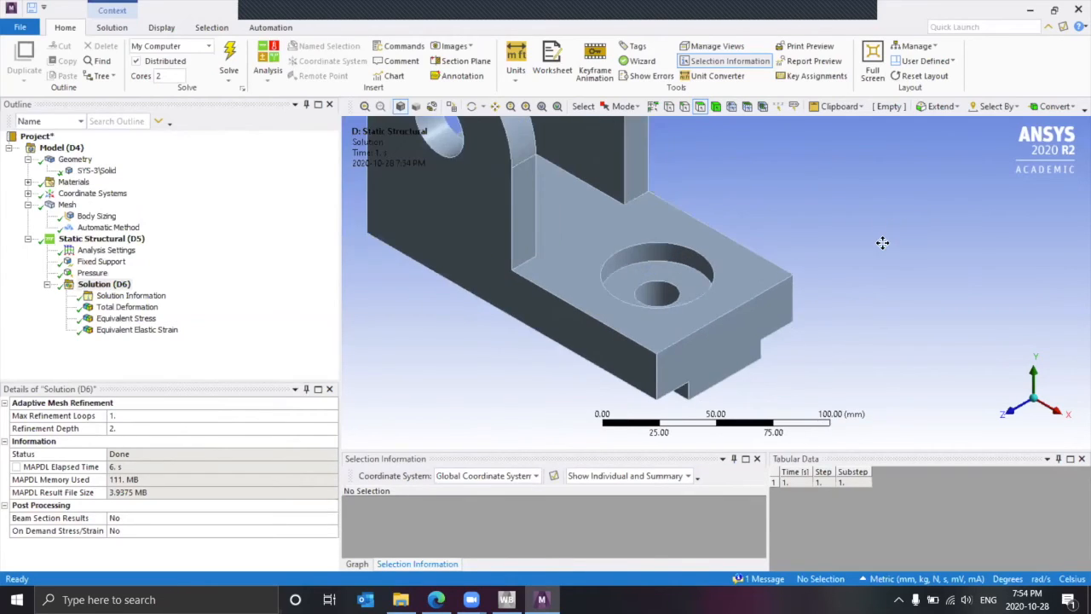
{"action": "scroll", "coordinate": [869, 279], "scroll_direction": "down", "scroll_amount": 4}
{"action": "middle_click_drag", "start_coordinate": [868, 281], "coordinate": [852, 338], "text": "ctrl"}
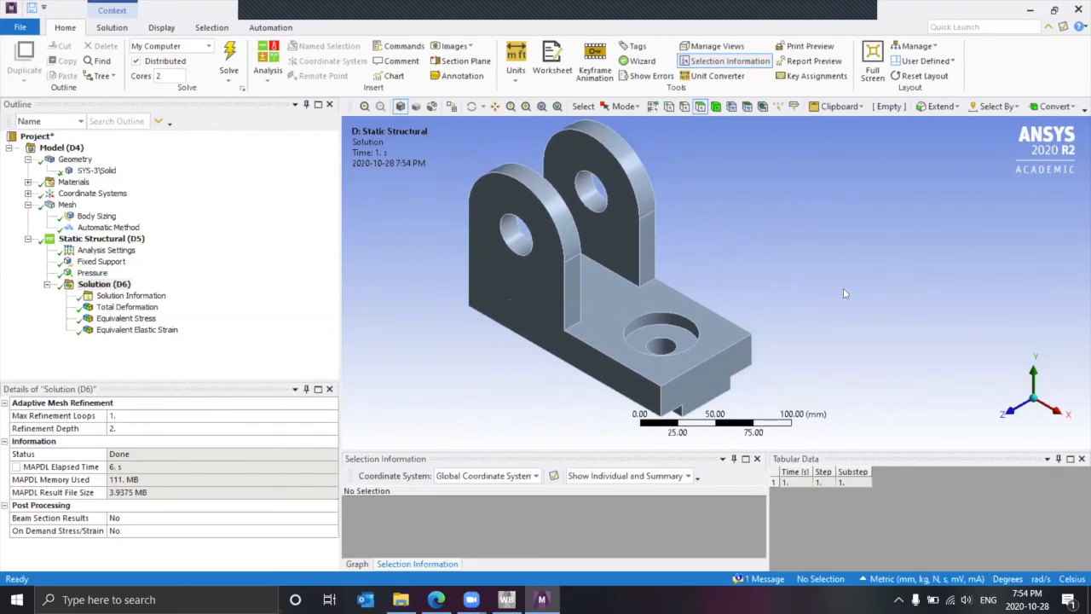
{"action": "left_click", "coordinate": [127, 307]}
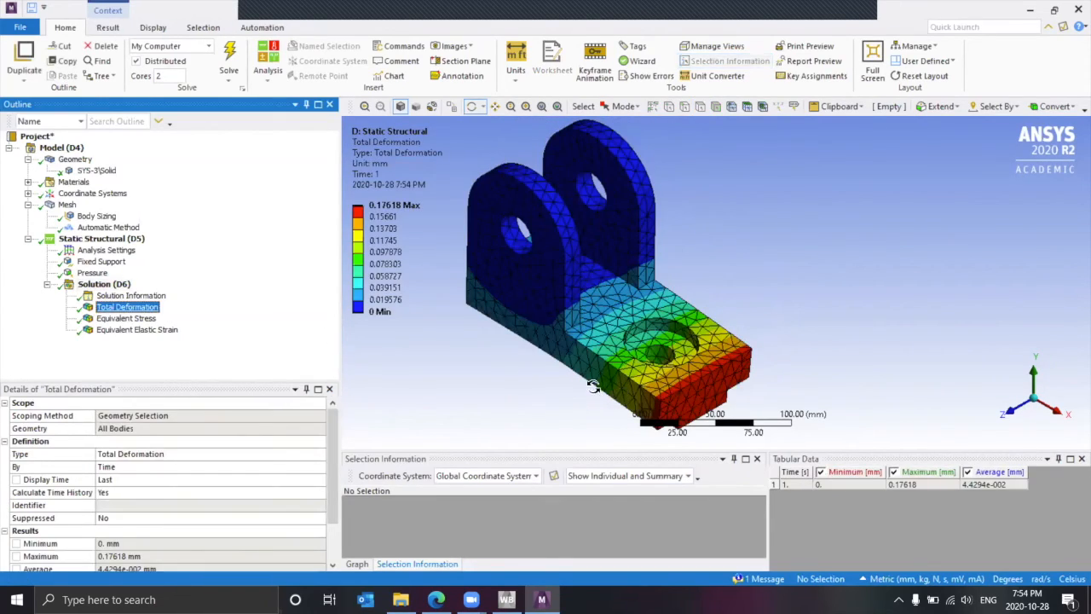
{"action": "middle_click_drag", "start_coordinate": [705, 366], "coordinate": [700, 361]}
{"action": "scroll", "coordinate": [703, 375], "scroll_direction": "up", "scroll_amount": 3}
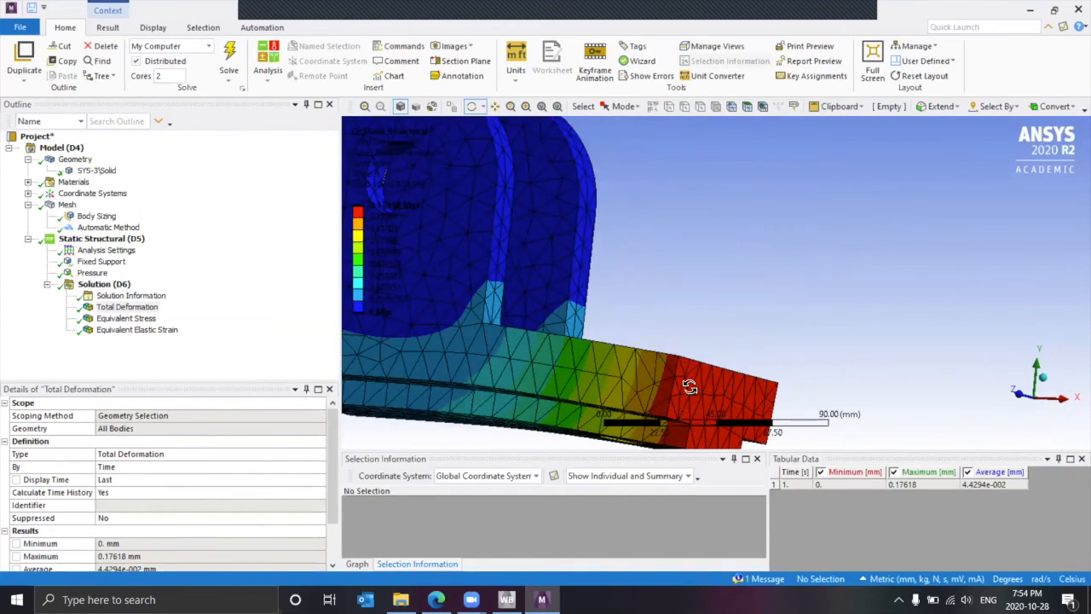
{"action": "scroll", "coordinate": [680, 409], "scroll_direction": "down", "scroll_amount": 2}
{"action": "middle_click_drag", "start_coordinate": [681, 387], "coordinate": [764, 462]}
{"action": "left_click", "coordinate": [357, 564]}
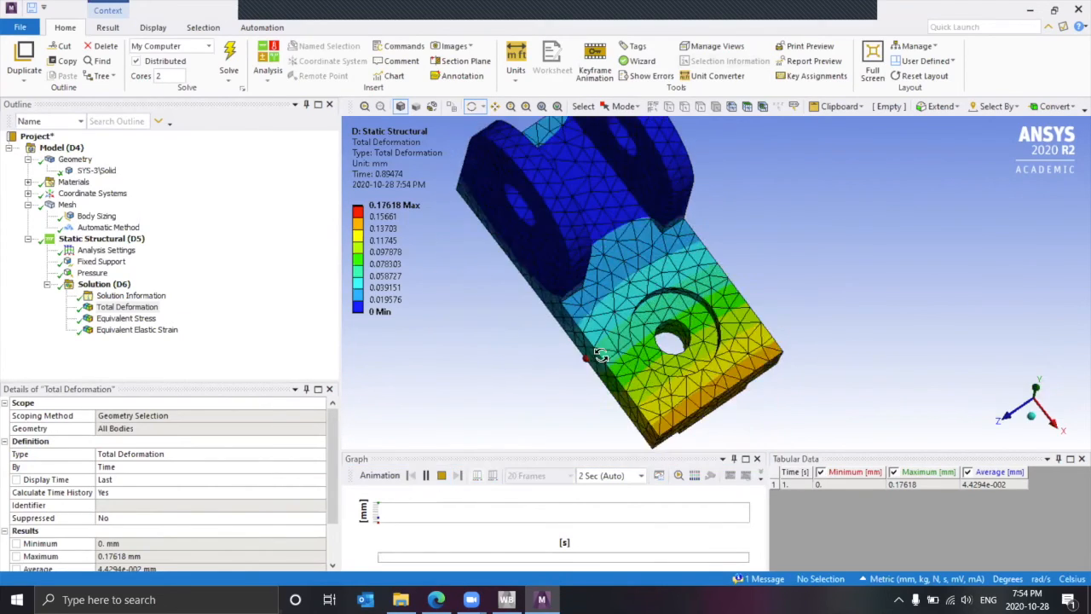
{"action": "mouse_move", "coordinate": [725, 368]}
{"action": "left_mouse_down"}
{"action": "mouse_move", "coordinate": [730, 351]}
{"action": "mouse_move", "coordinate": [747, 356]}
{"action": "mouse_move", "coordinate": [736, 364]}
{"action": "left_mouse_up"}
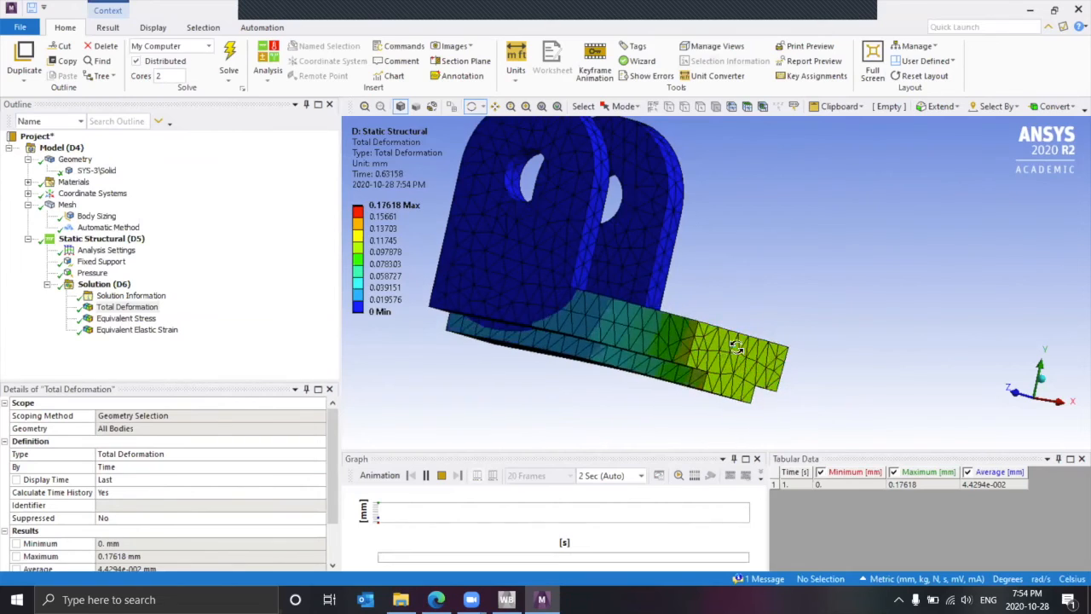
- Display and animate the Equivalent Stress result, examining the stress up close where the upright plates meet the base
{"action": "left_click", "coordinate": [136, 330]}
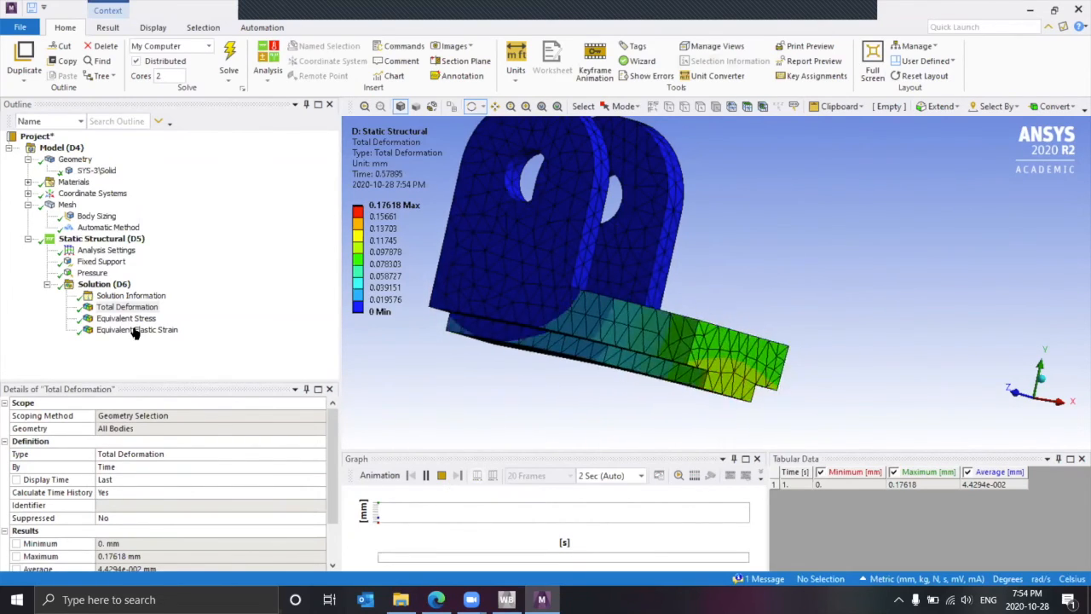
{"action": "left_click", "coordinate": [441, 475]}
{"action": "key", "text": "Up"}
{"action": "left_click", "coordinate": [425, 474]}
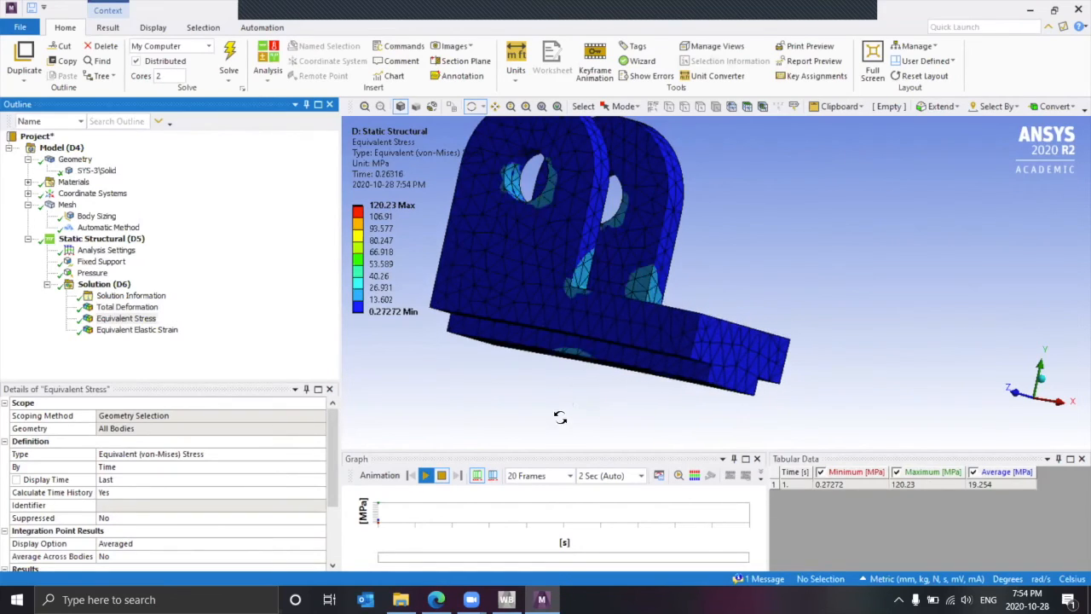
{"action": "left_click_drag", "start_coordinate": [570, 389], "coordinate": [542, 318]}
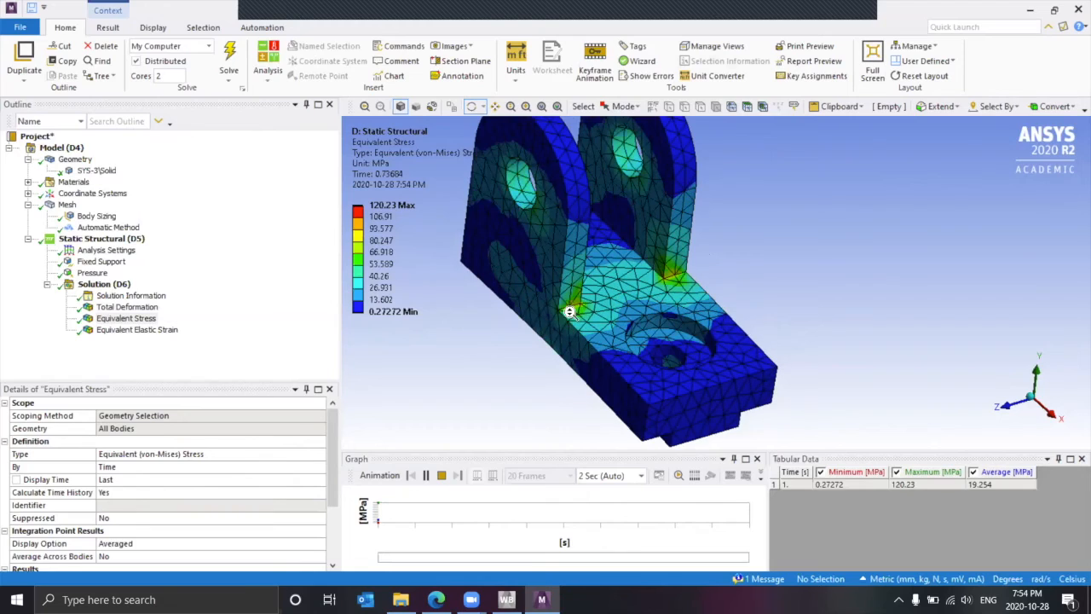
{"action": "scroll", "coordinate": [585, 274], "scroll_direction": "down", "scroll_amount": 1}
{"action": "scroll", "coordinate": [632, 263], "scroll_direction": "up", "scroll_amount": 2}
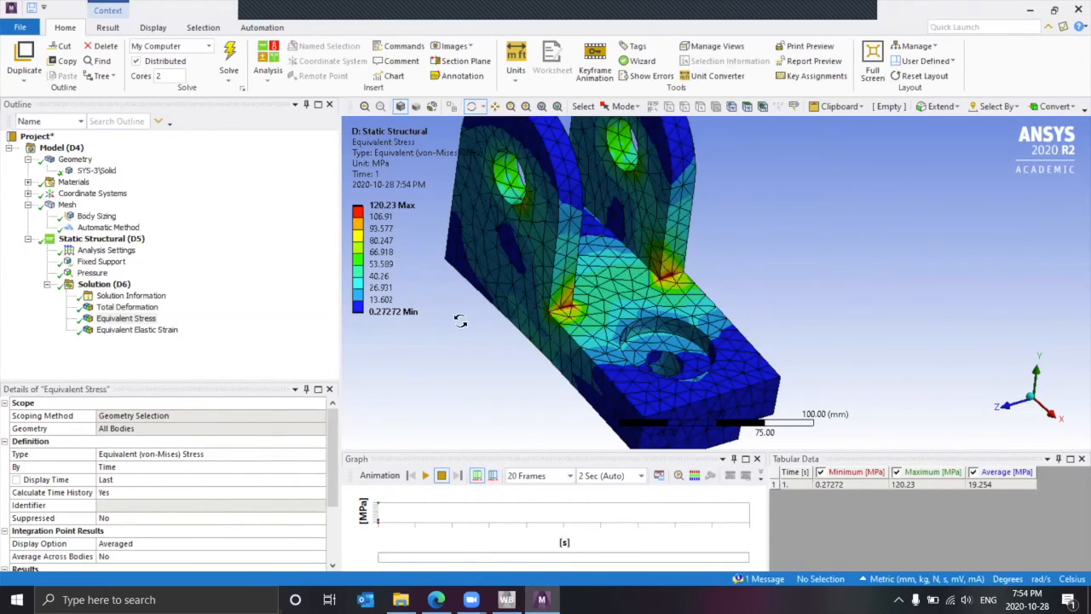
{"action": "scroll", "coordinate": [444, 332], "scroll_direction": "up", "scroll_amount": 2}
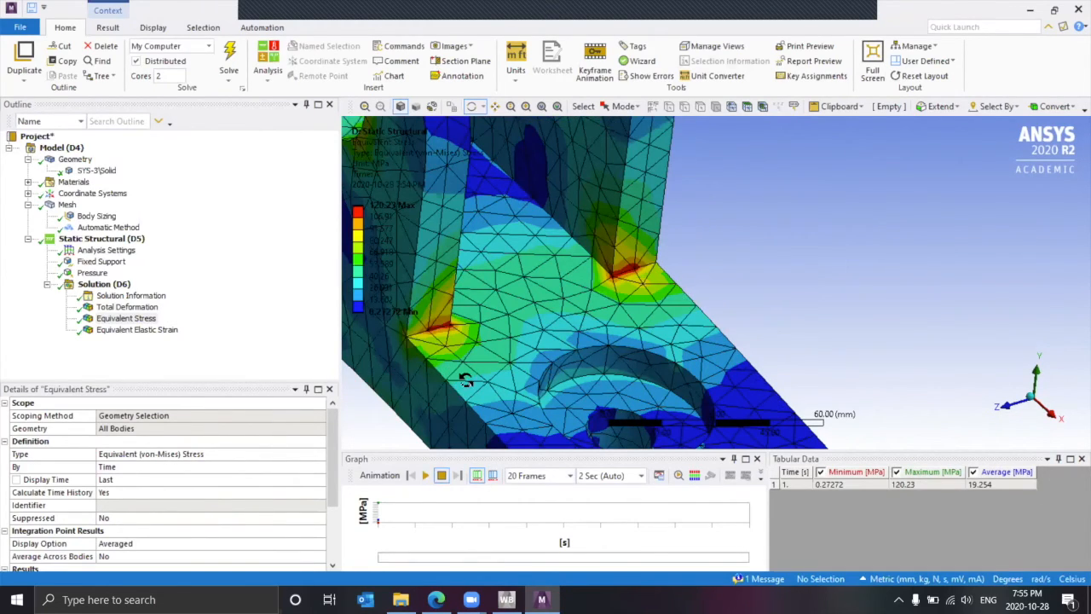
{"action": "scroll", "coordinate": [461, 380], "scroll_direction": "down", "scroll_amount": 3}
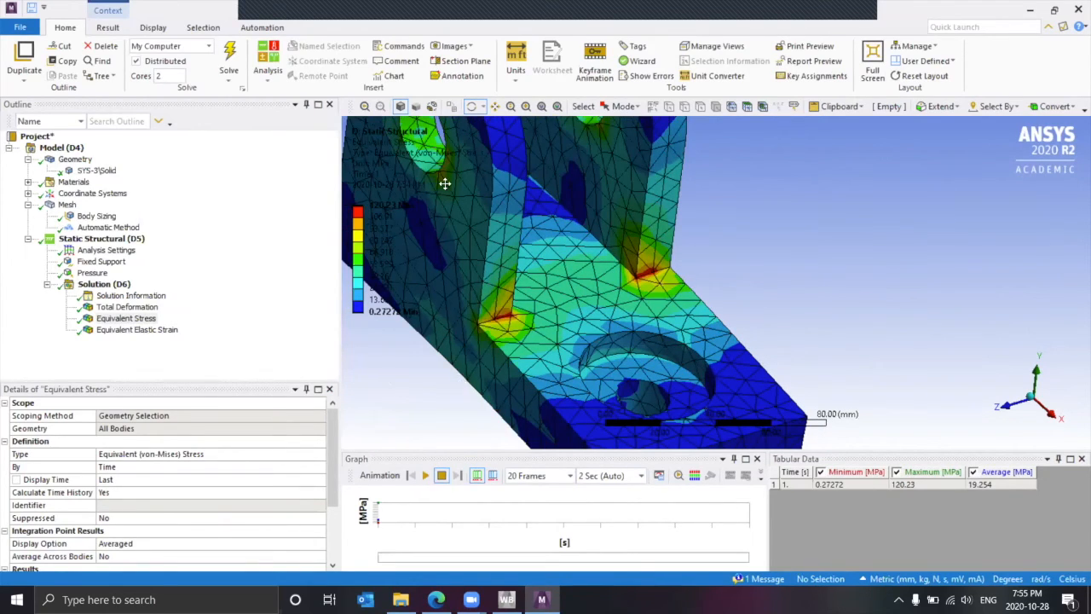
{"action": "scroll", "coordinate": [372, 150], "scroll_direction": "down", "scroll_amount": 2}
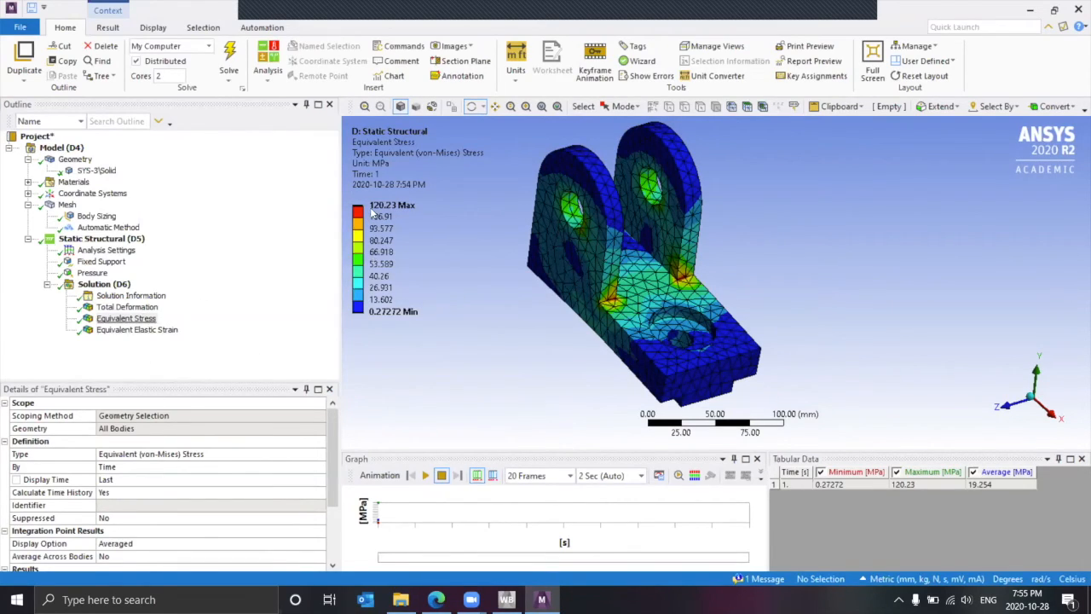
- Return to the Total Deformation result and animate it in a side view of the bracket
{"action": "left_click", "coordinate": [127, 307]}
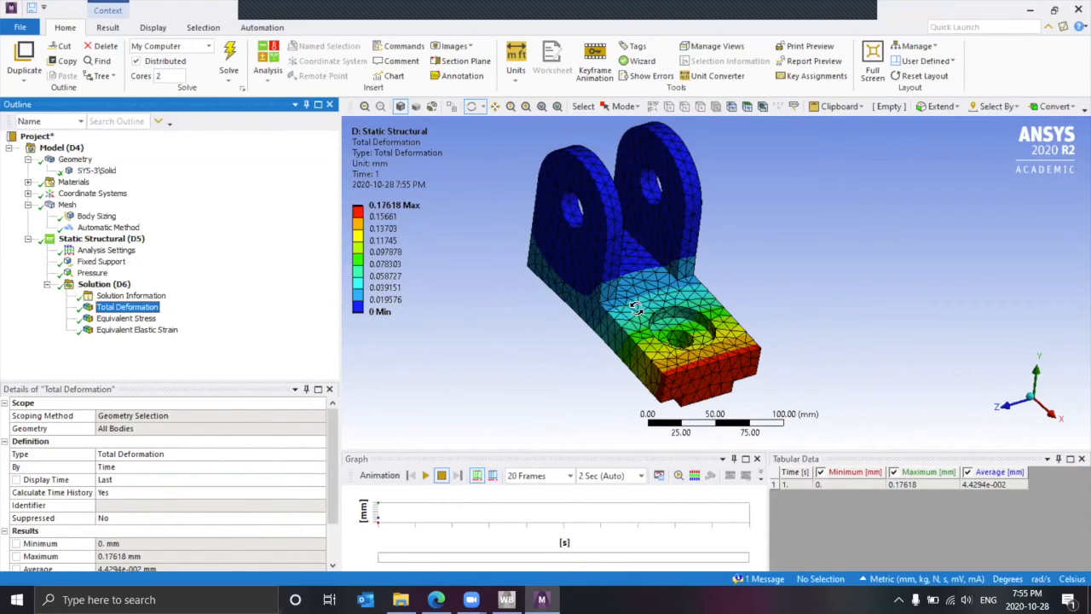
{"action": "left_click_drag", "start_coordinate": [647, 320], "coordinate": [613, 264]}
{"action": "left_click", "coordinate": [424, 475]}
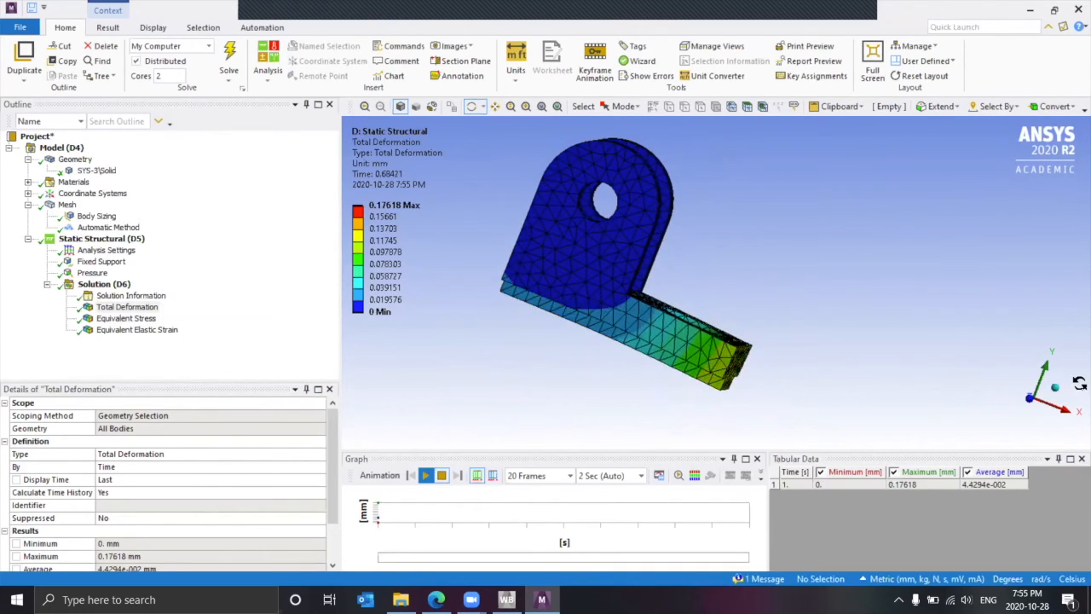
- Examine the Total Deformation animation from the opposite side of the bracket and stop the playback
{"action": "left_click_drag", "start_coordinate": [869, 393], "coordinate": [671, 396]}
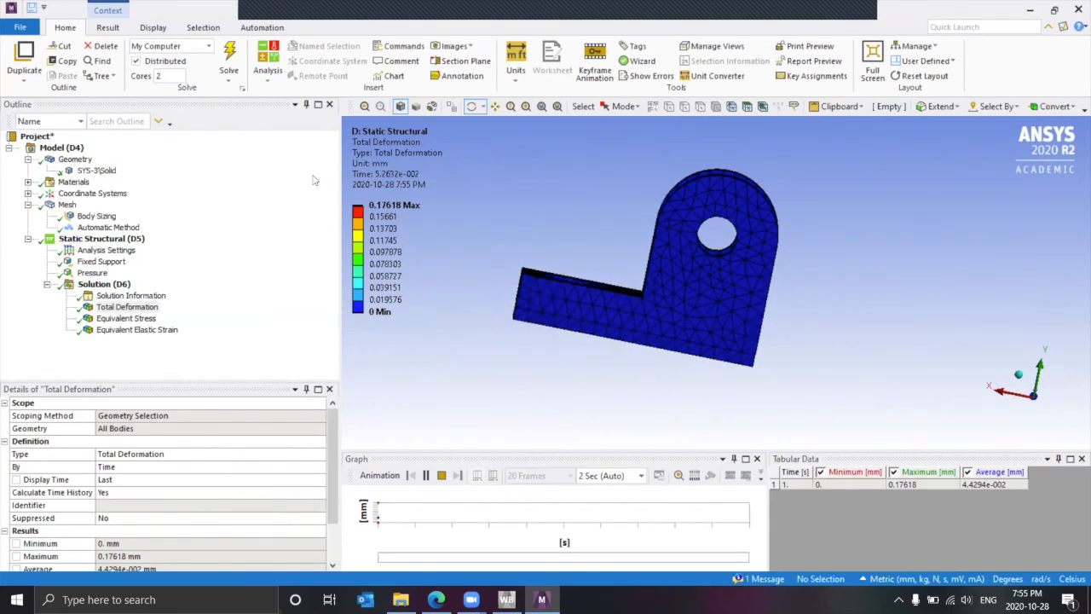
{"action": "left_click", "coordinate": [441, 474]}
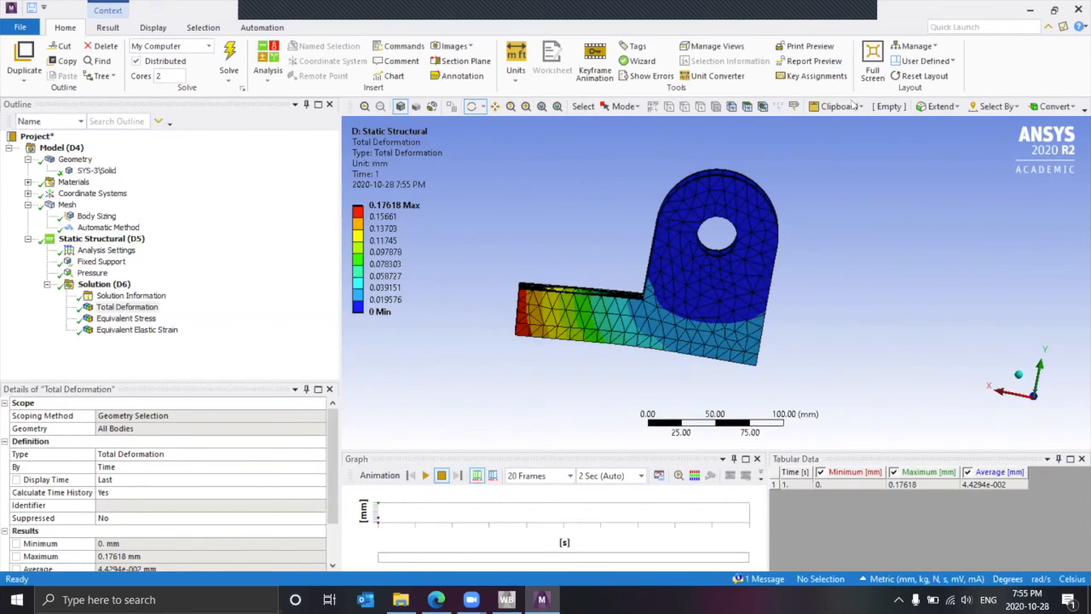
{"action": "left_click", "coordinate": [153, 29]}
{"action": "left_click", "coordinate": [67, 30]}
{"action": "left_click", "coordinate": [267, 75]}
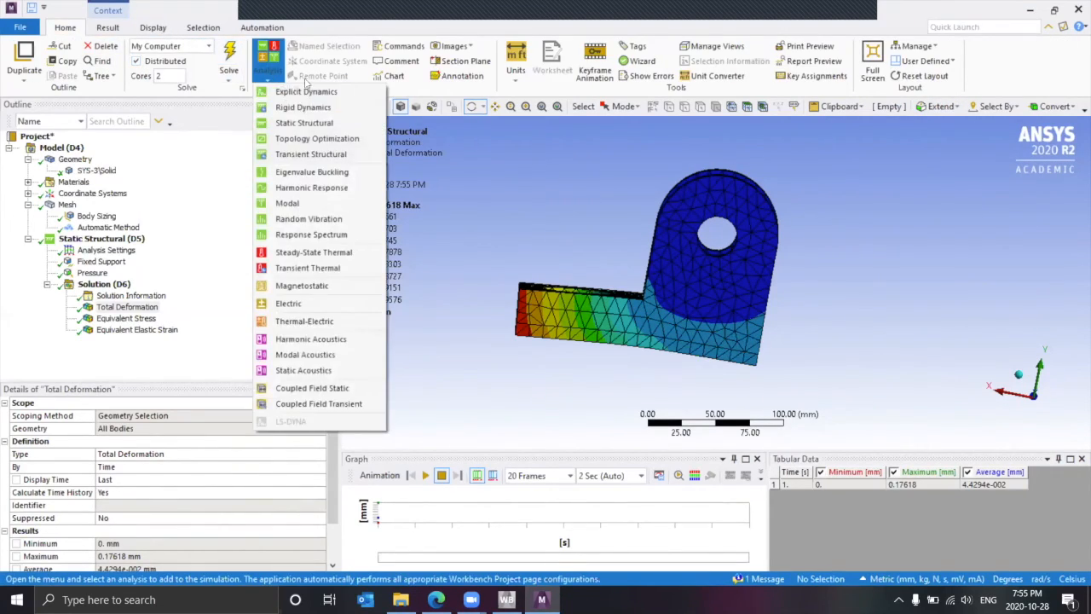
{"action": "left_click", "coordinate": [584, 309]}
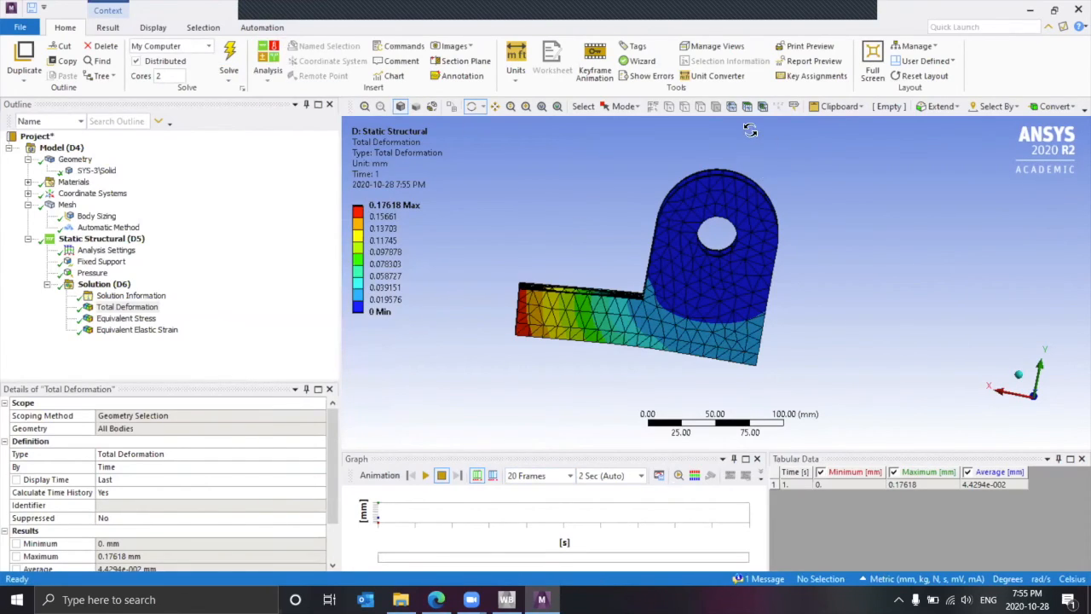
{"action": "left_click", "coordinate": [1057, 107]}
{"action": "left_click", "coordinate": [479, 107]}
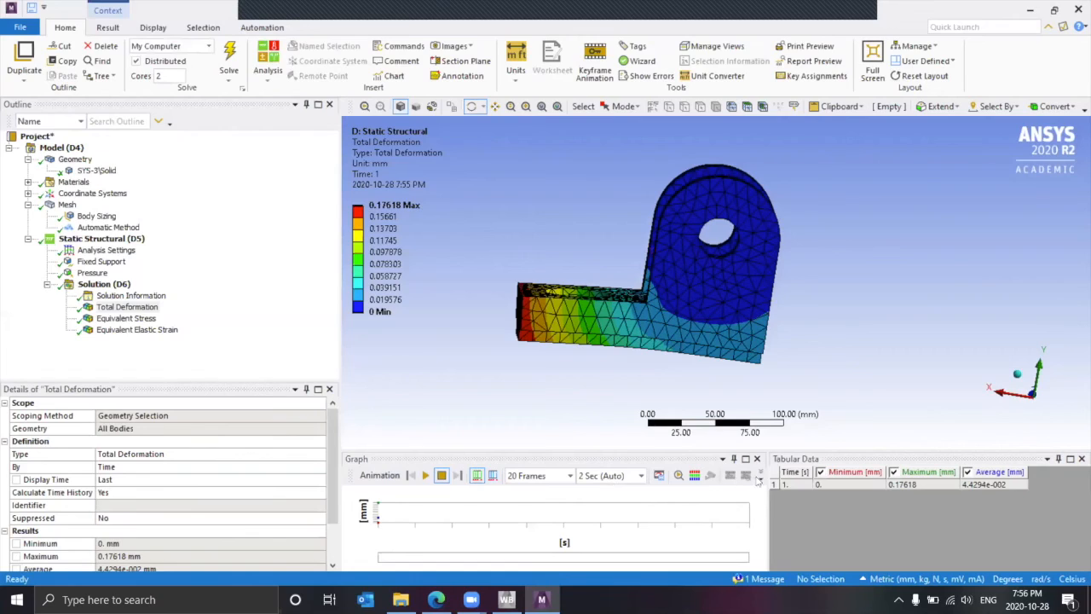
- Set the deformation scale factor of the Total Deformation result to 1.0 (True Scale) and animate it in a side view
{"action": "left_click", "coordinate": [109, 27]}
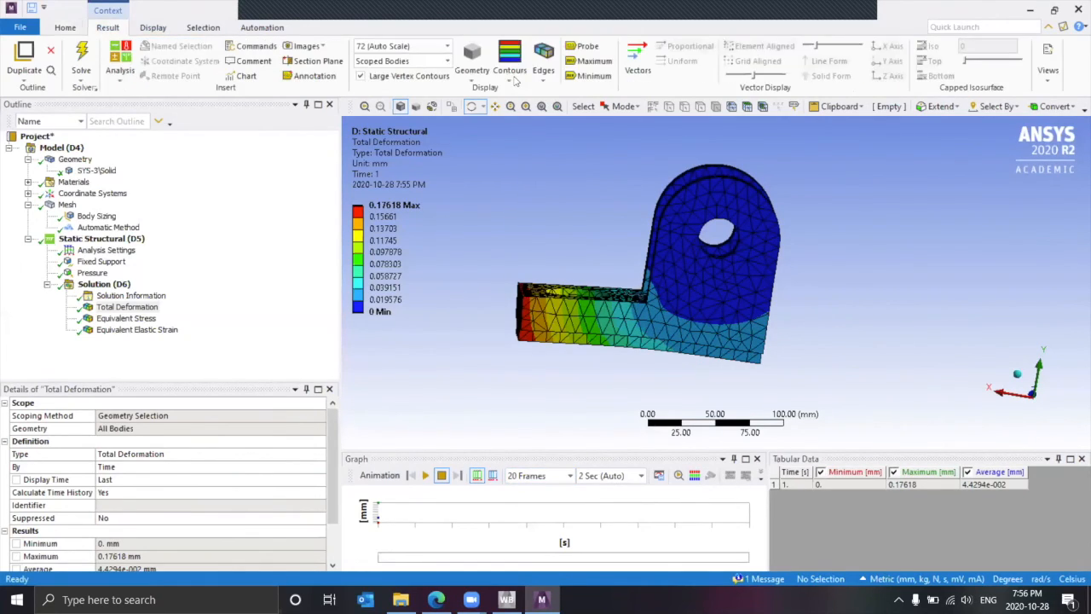
{"action": "left_click", "coordinate": [510, 77]}
{"action": "left_click", "coordinate": [544, 76]}
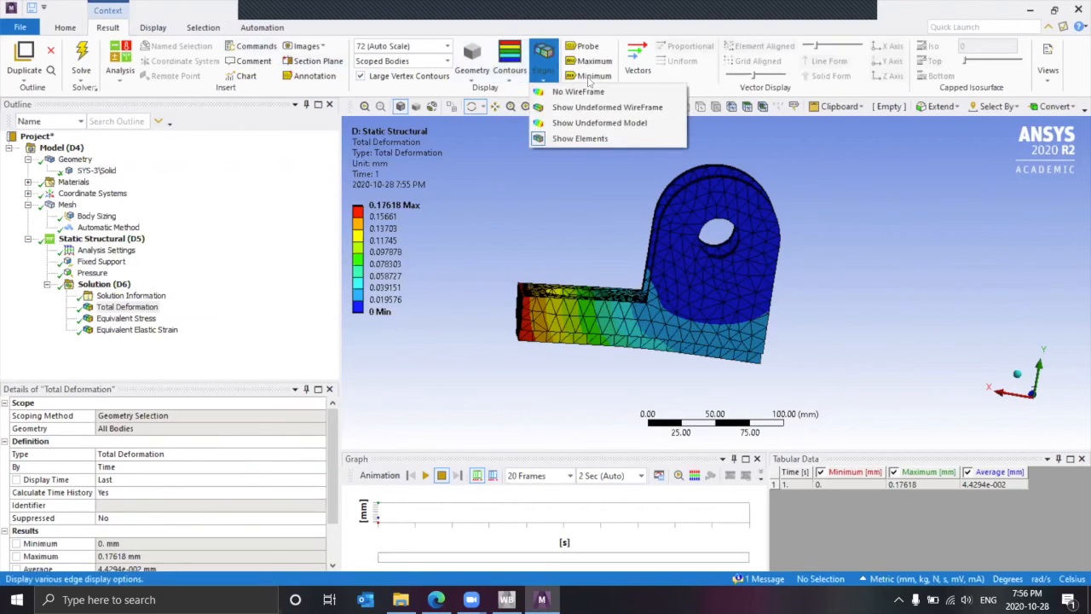
{"action": "left_click", "coordinate": [472, 78]}
{"action": "left_click", "coordinate": [472, 75]}
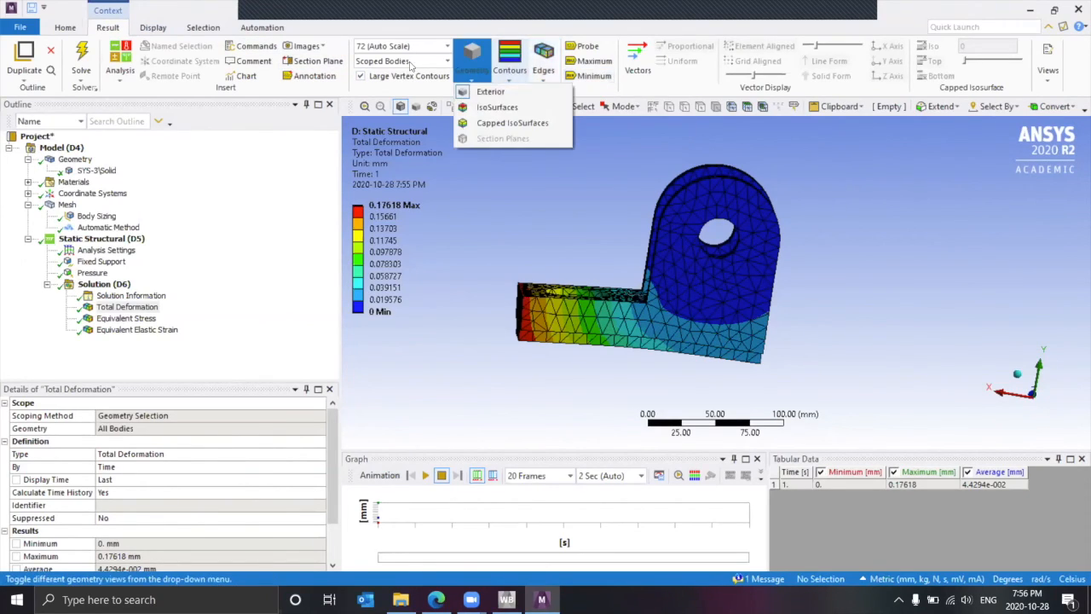
{"action": "left_click", "coordinate": [440, 49]}
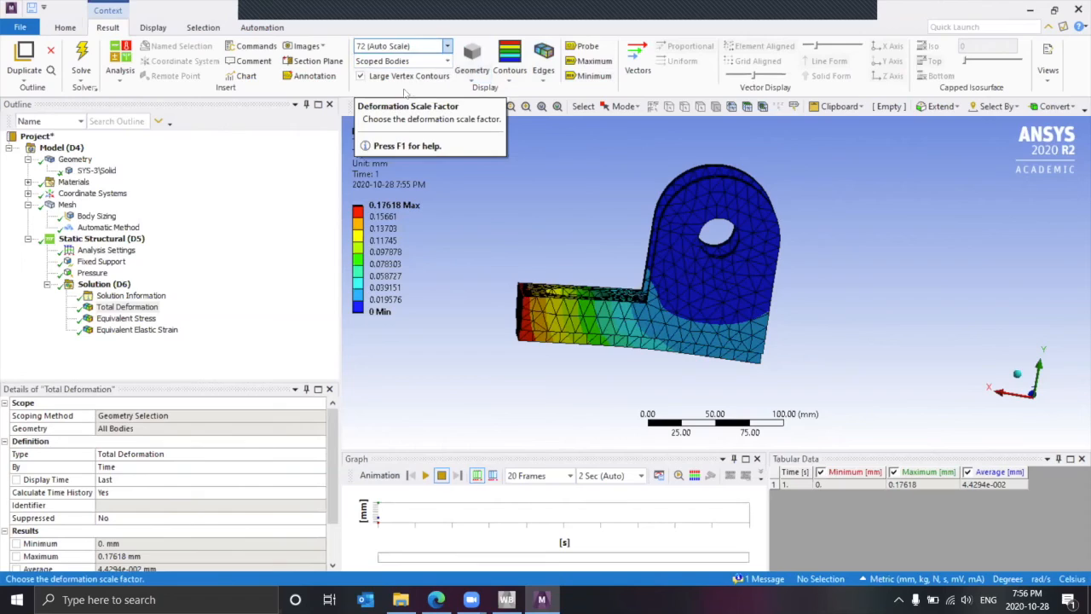
{"action": "left_click", "coordinate": [447, 46]}
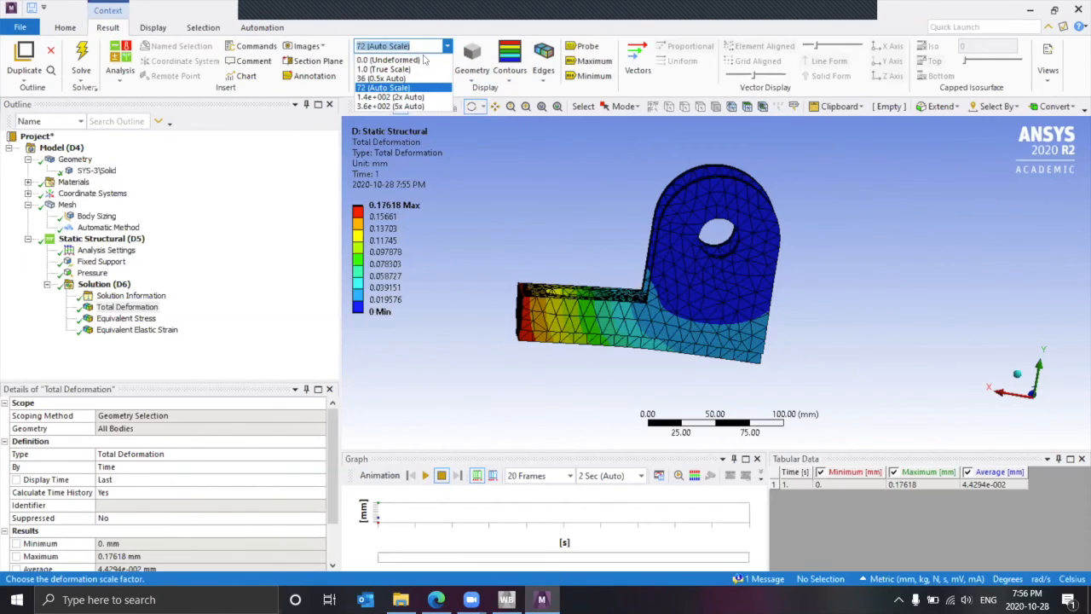
{"action": "left_click", "coordinate": [400, 69]}
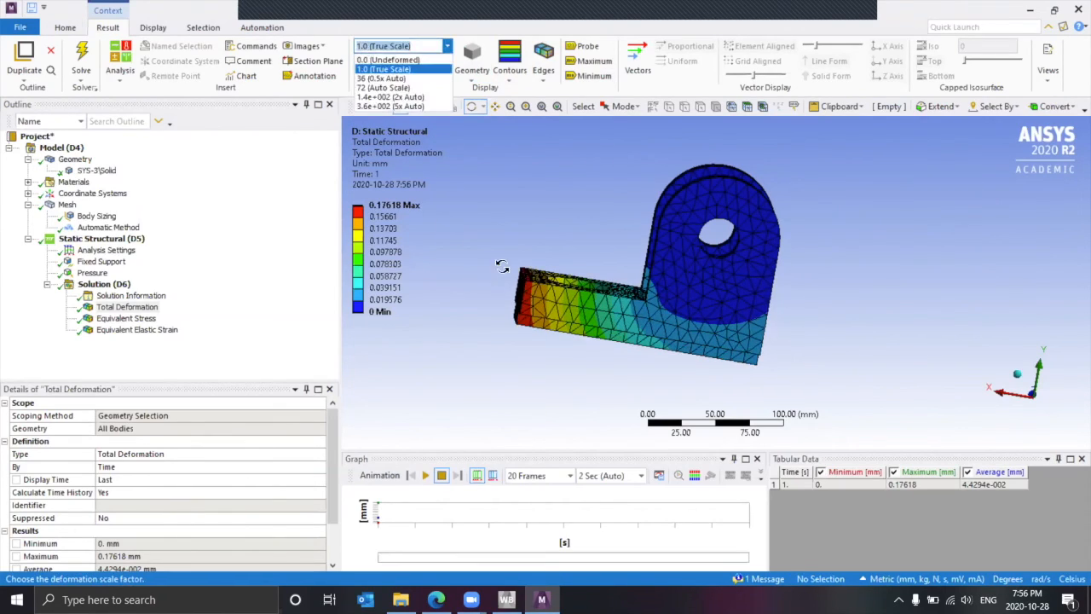
{"action": "left_click", "coordinate": [245, 258]}
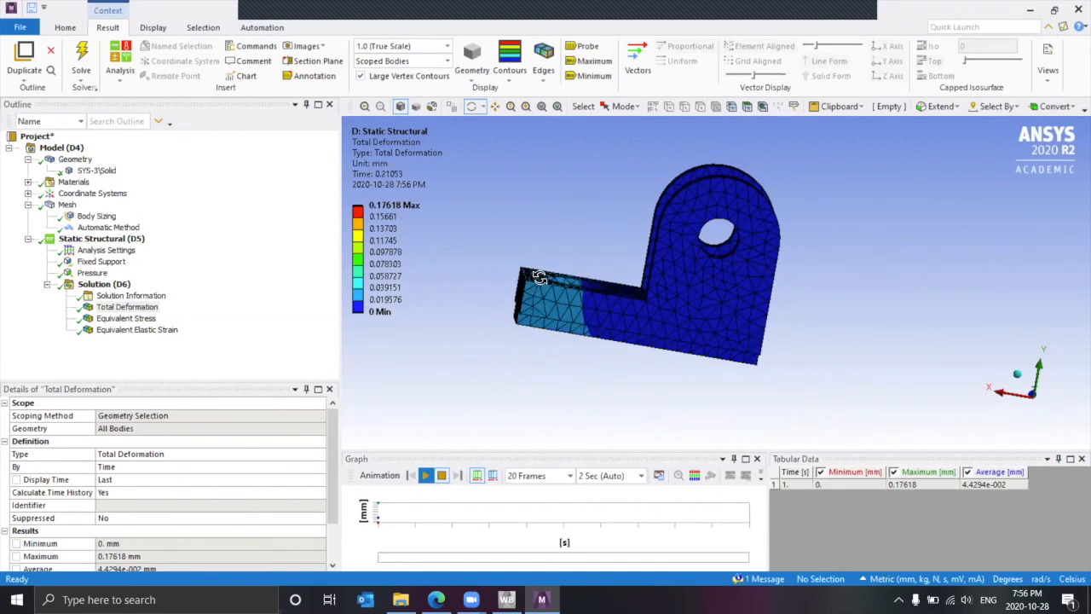
{"action": "left_click_drag", "start_coordinate": [528, 392], "coordinate": [524, 205]}
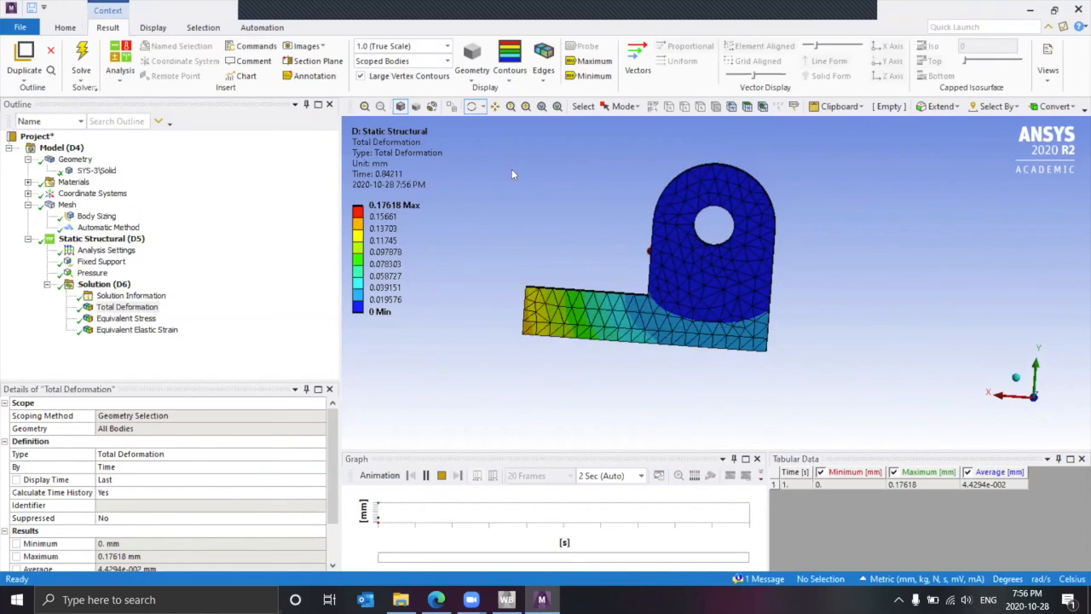
- Set the deformation scale factor back to 72 (Auto Scale) and stop the Total Deformation animation
{"action": "left_click", "coordinate": [447, 47]}
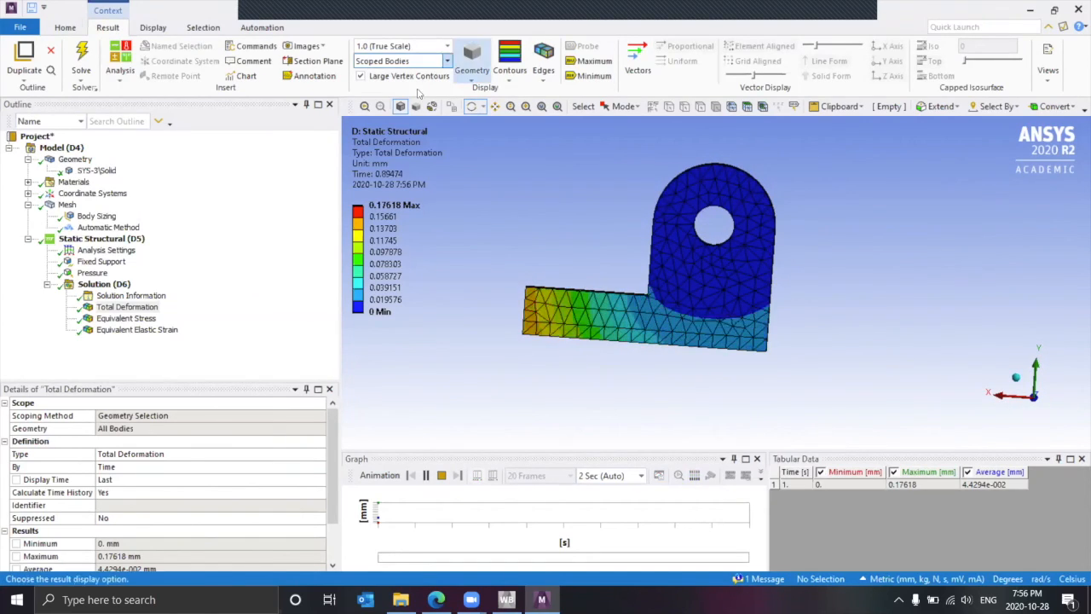
{"action": "left_click", "coordinate": [383, 87]}
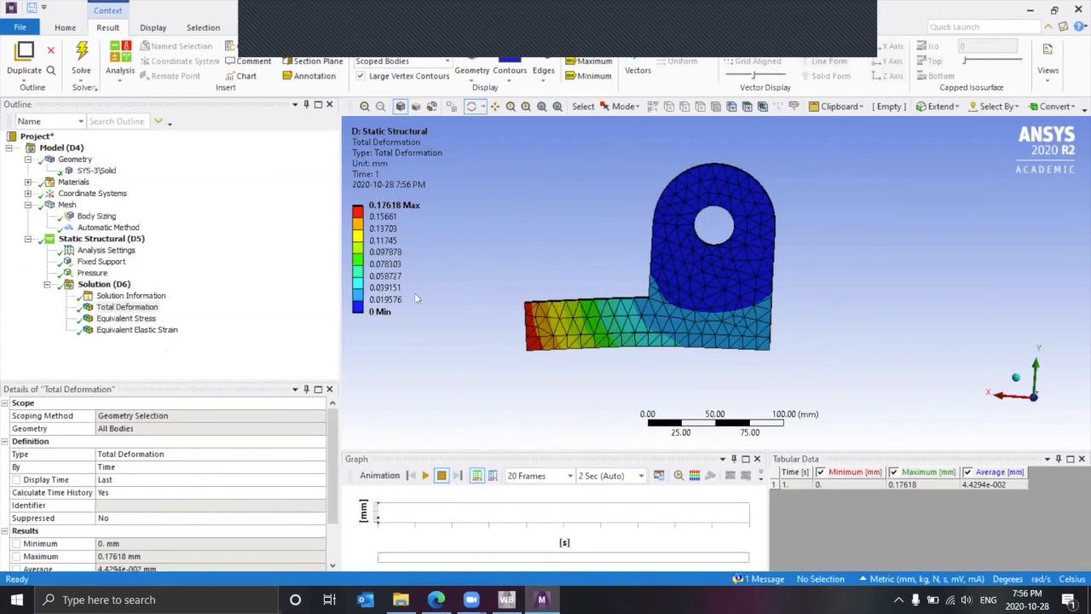
{"action": "left_click", "coordinate": [1015, 377]}
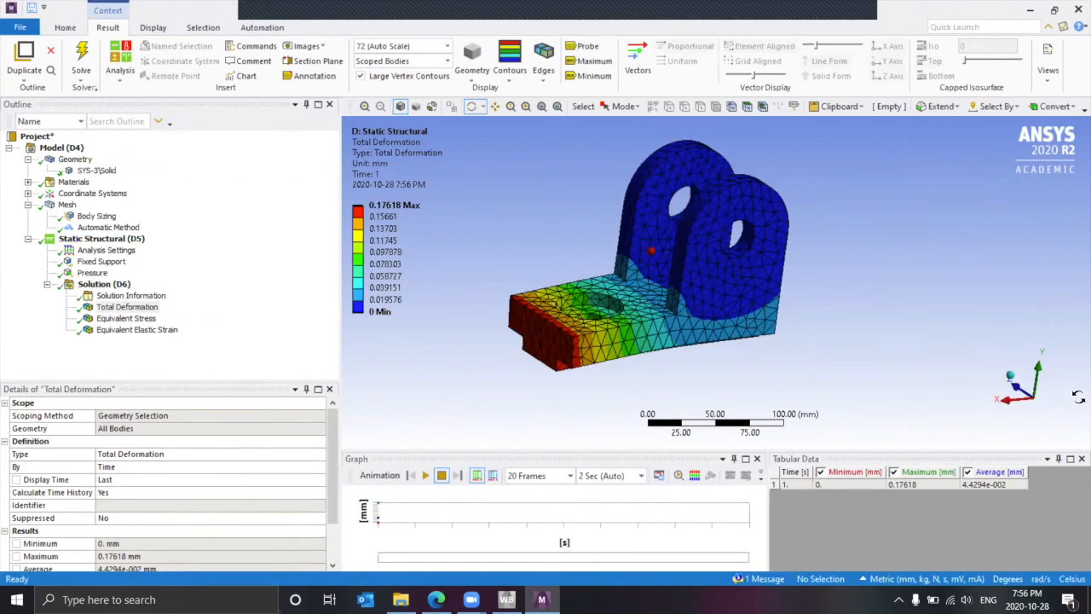
- Display the Equivalent Stress result and examine the stress where the upright plates meet the base, up close and from the side
{"action": "left_click", "coordinate": [126, 318]}
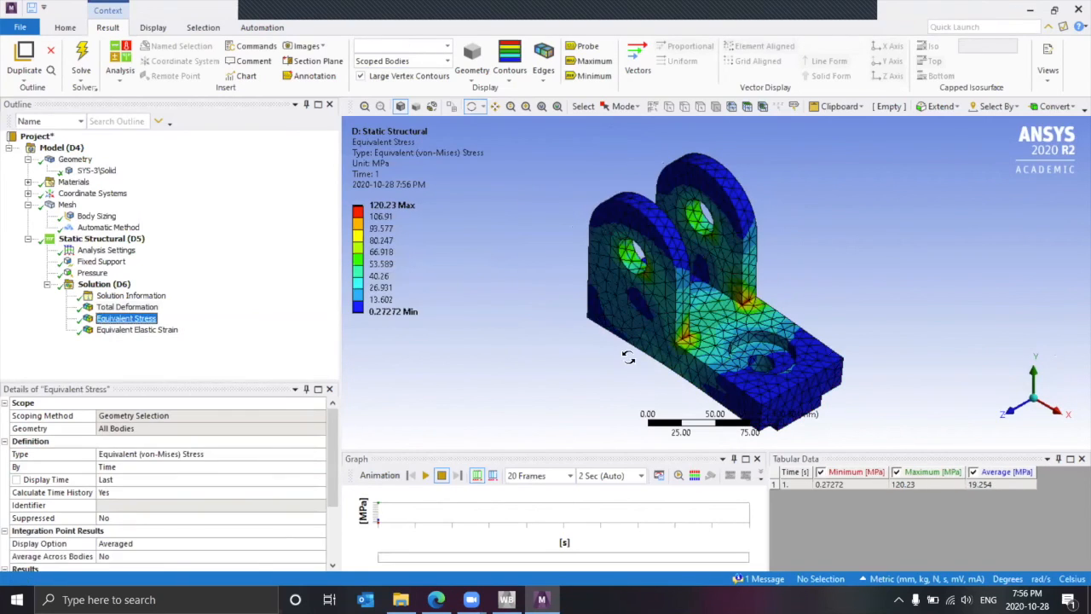
{"action": "scroll", "coordinate": [662, 373], "scroll_direction": "down", "scroll_amount": 1}
{"action": "scroll", "coordinate": [663, 372], "scroll_direction": "up", "scroll_amount": 5}
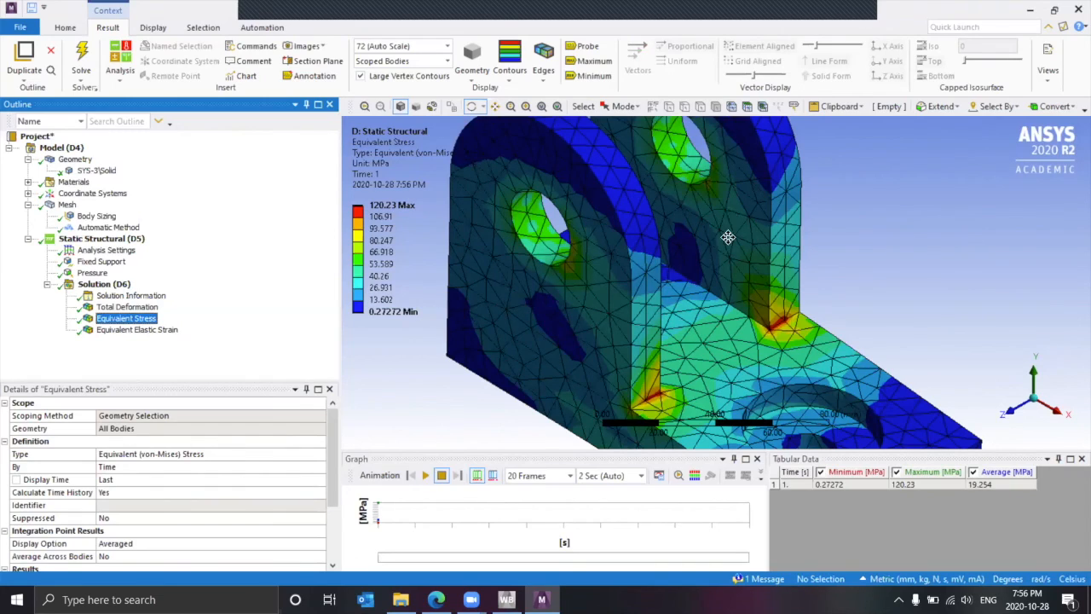
{"action": "middle_click_drag", "start_coordinate": [605, 298], "coordinate": [574, 273], "text": "ctrl"}
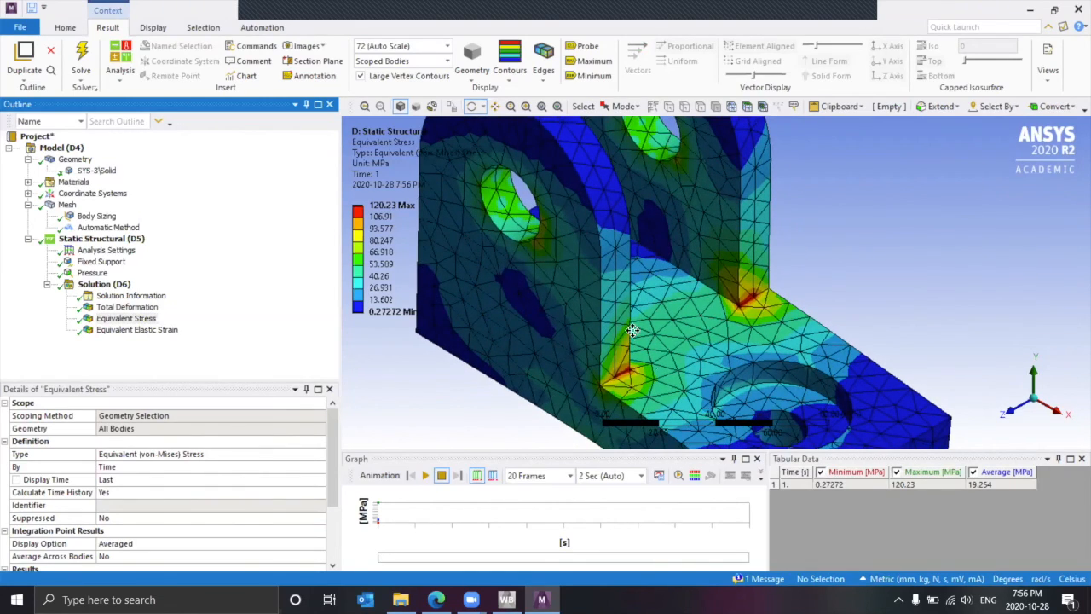
{"action": "middle_click_drag", "start_coordinate": [769, 307], "coordinate": [737, 254], "text": "ctrl"}
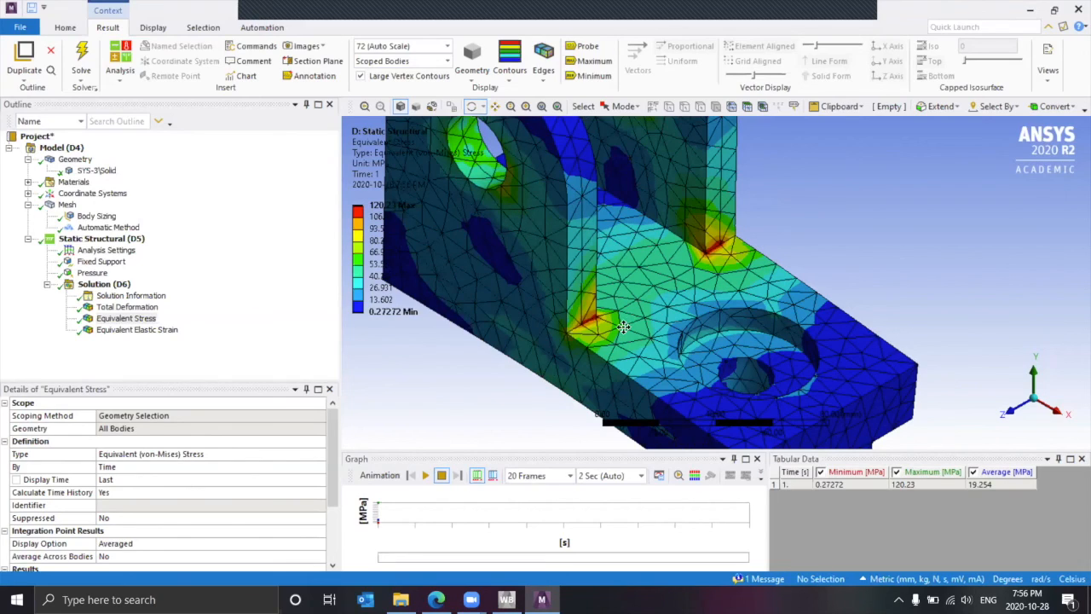
{"action": "middle_click_drag", "start_coordinate": [682, 328], "coordinate": [825, 385]}
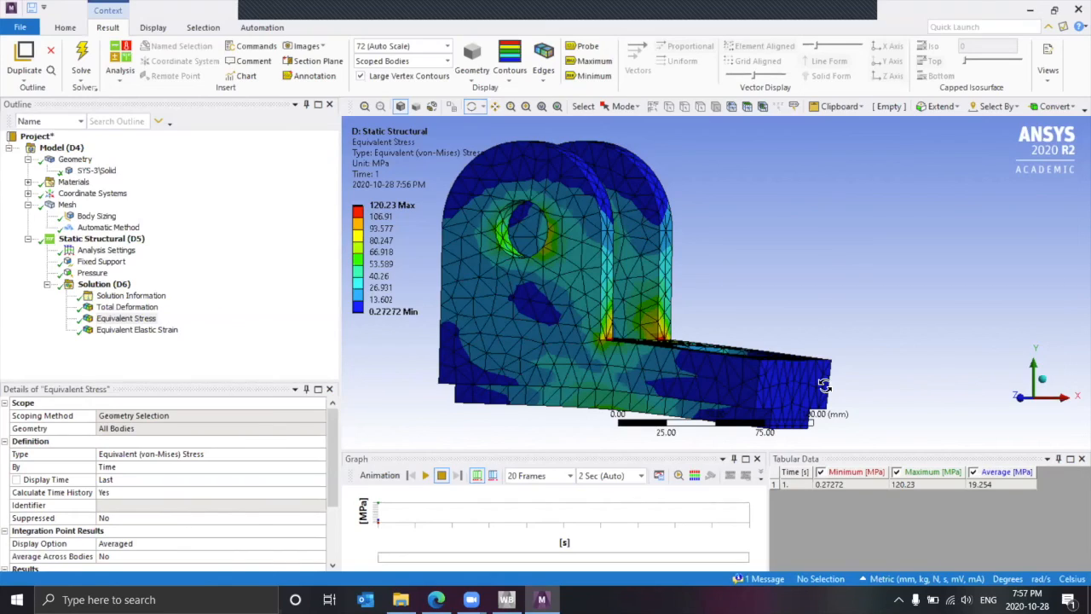
{"action": "scroll", "coordinate": [835, 312], "scroll_direction": "up", "scroll_amount": 2}
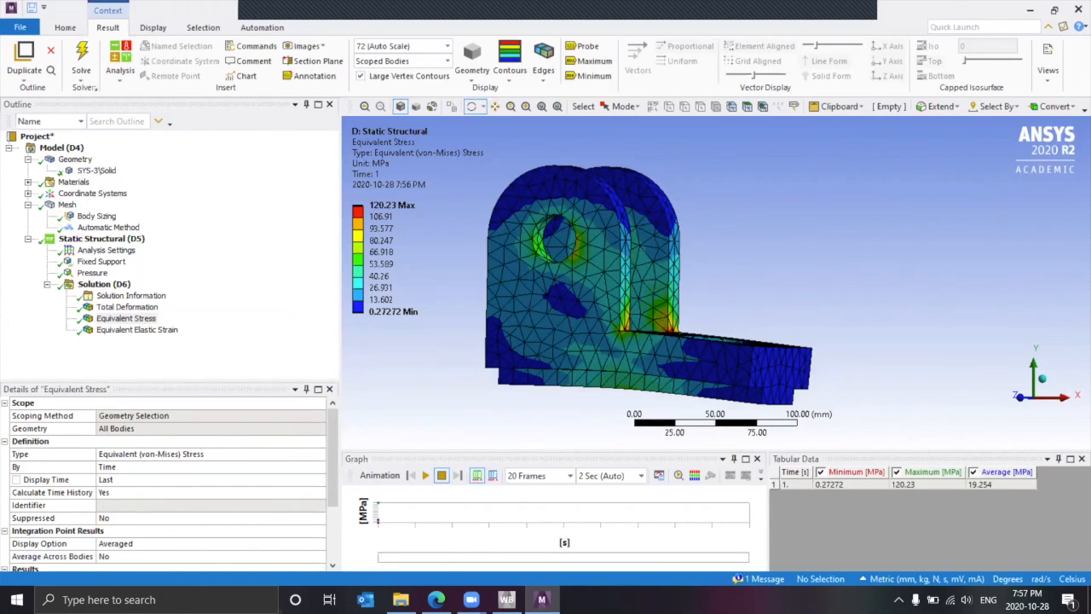
- Switch to the workshop presentation in Google Slides and start the slideshow from the Static Structural exercise slide
{"action": "key", "text": "alt+Tab"}
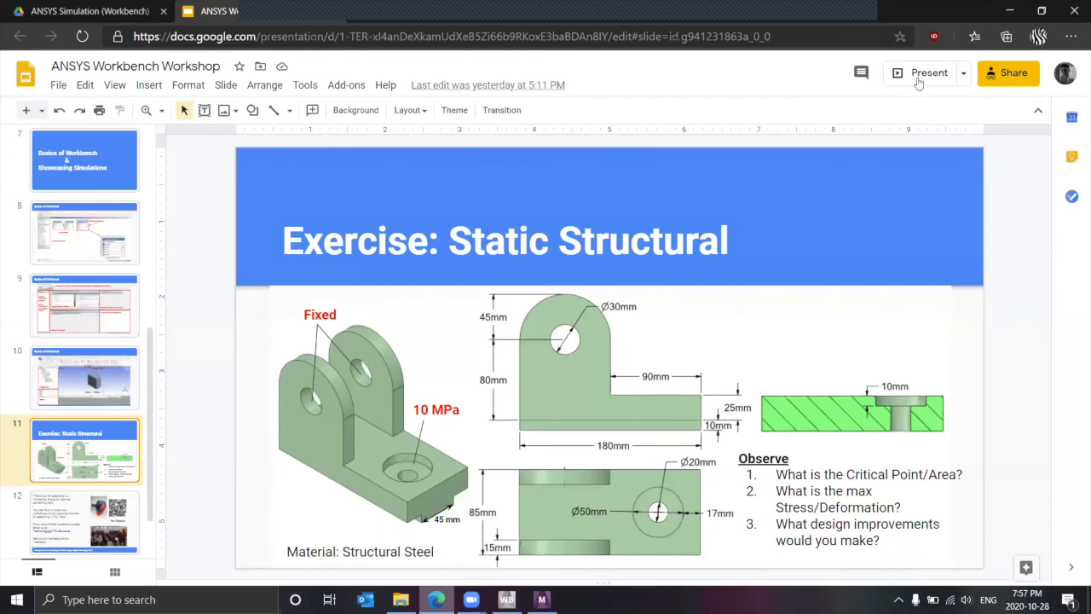
{"action": "key", "text": "ctrl+F5"}
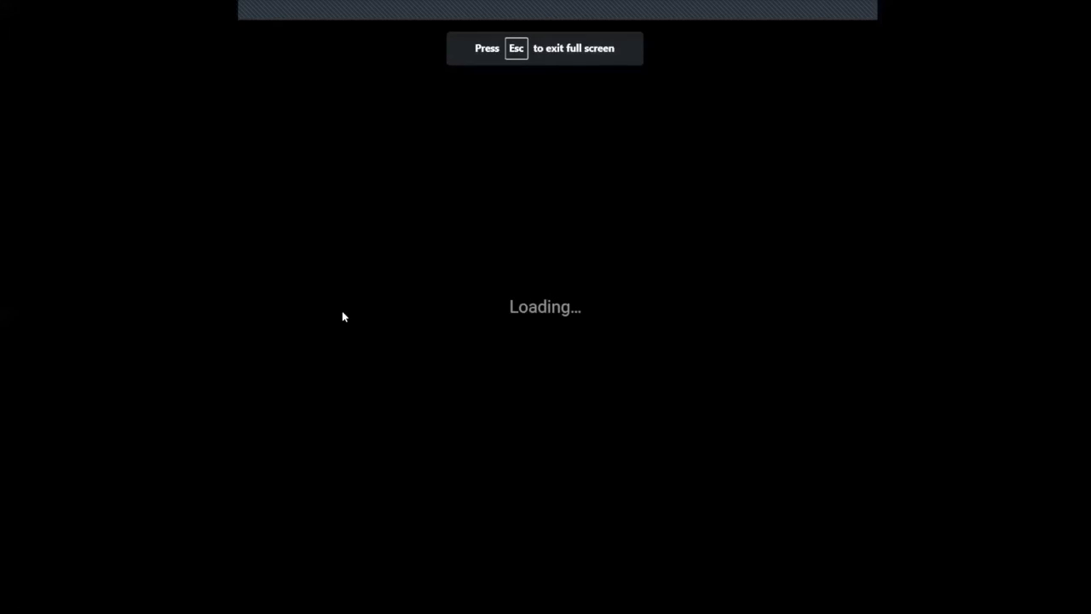